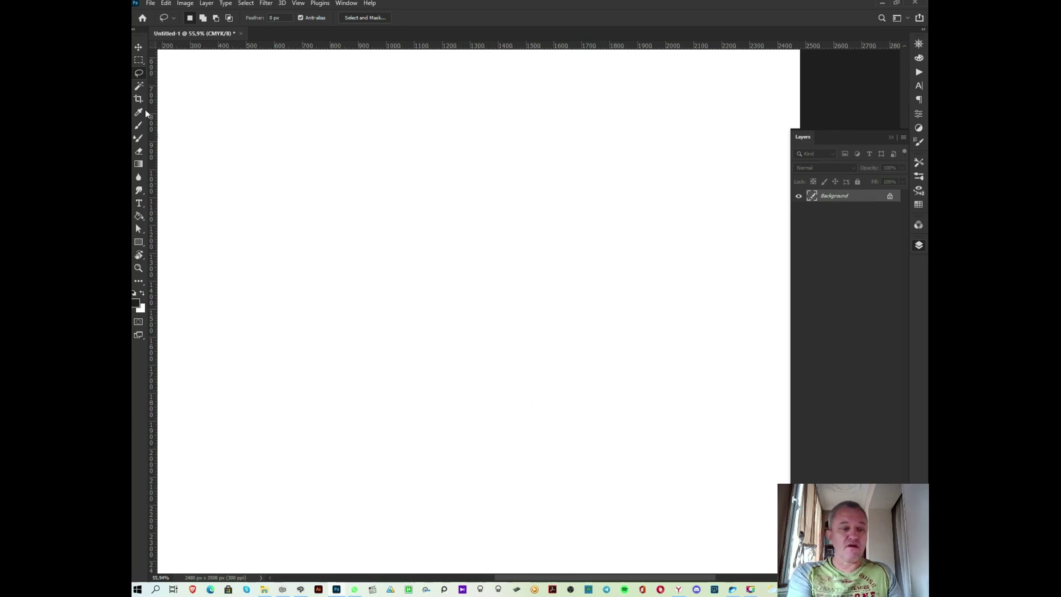
# - Select the Brush tool in Photoshop, then switch to the YouTube page in the browser
pyautogui.click(139, 126)
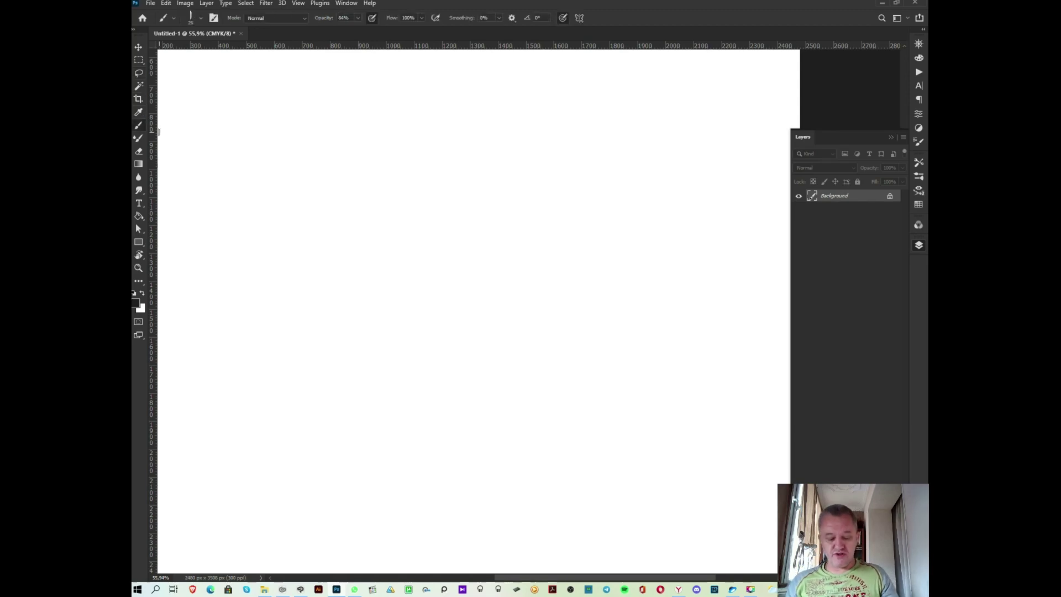
pyautogui.click(679, 587)
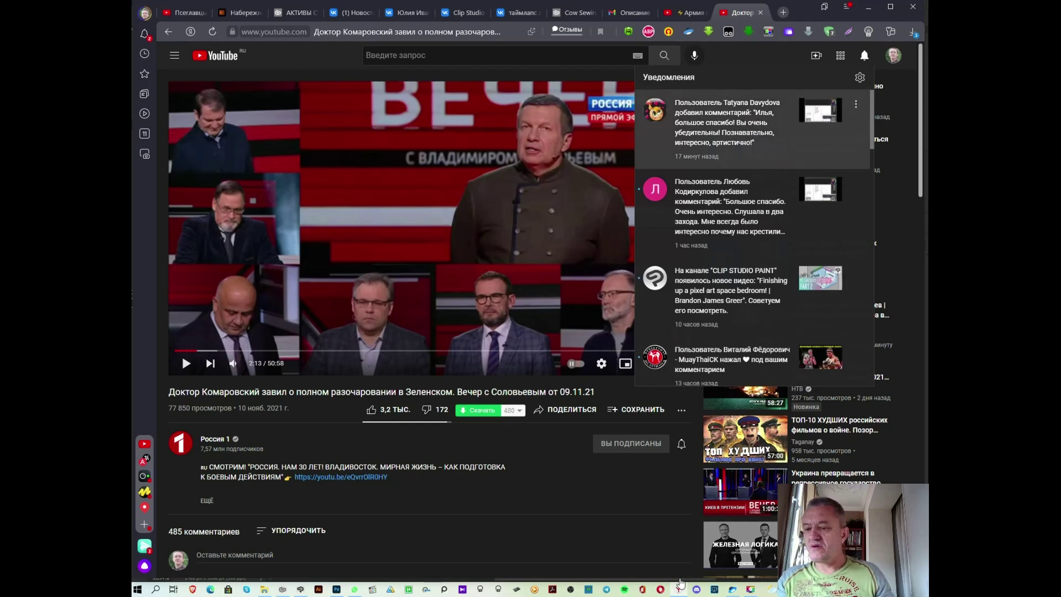
# - Open the comment notification, expand the pencil-to-stylus comment, then minimize the browser
pyautogui.press('Return')
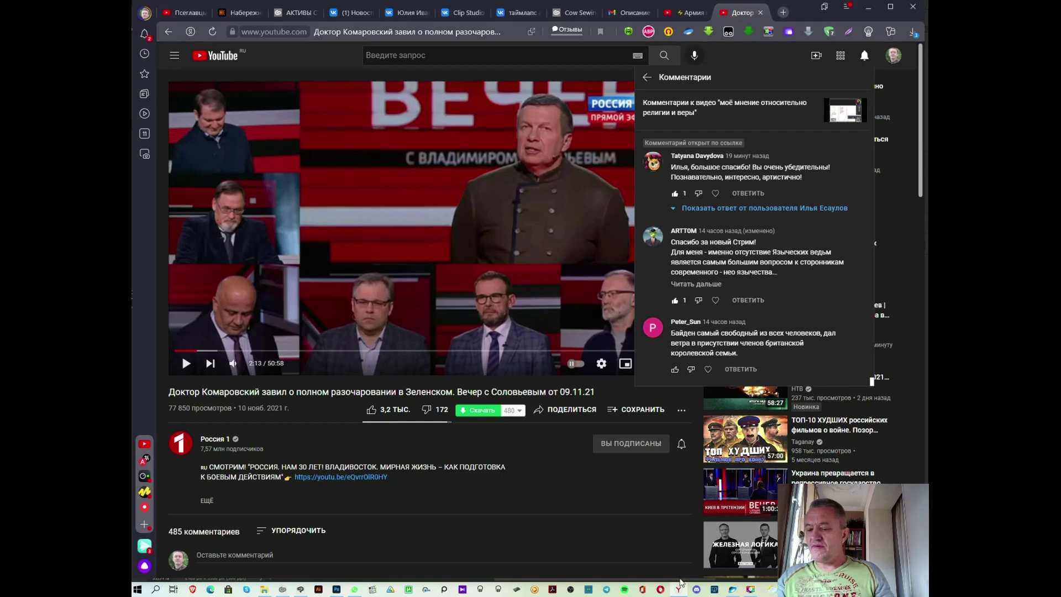
pyautogui.scroll(-3, 748, 299)
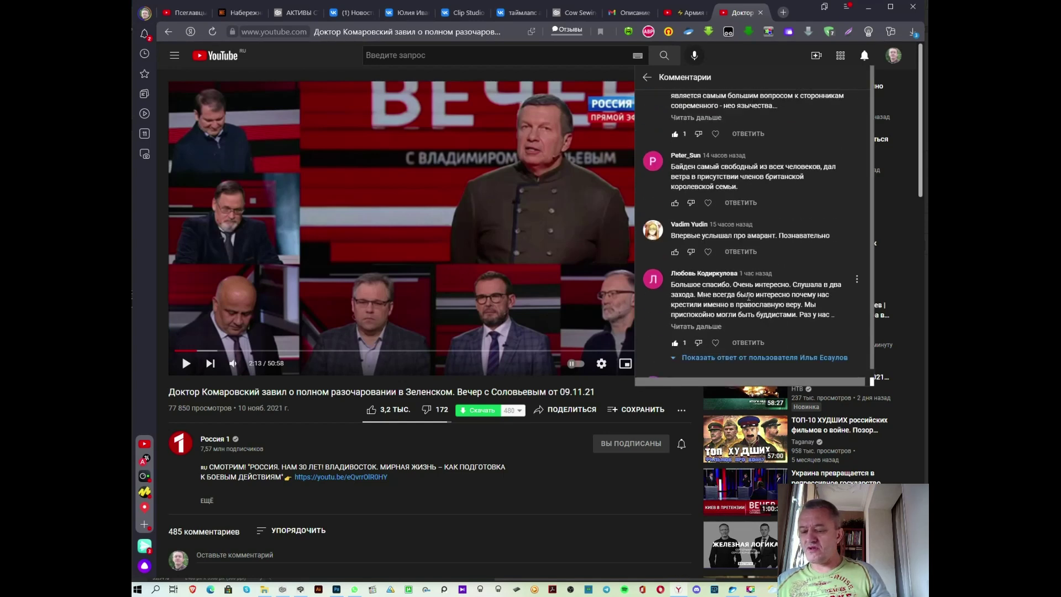
pyautogui.scroll(-2, 747, 299)
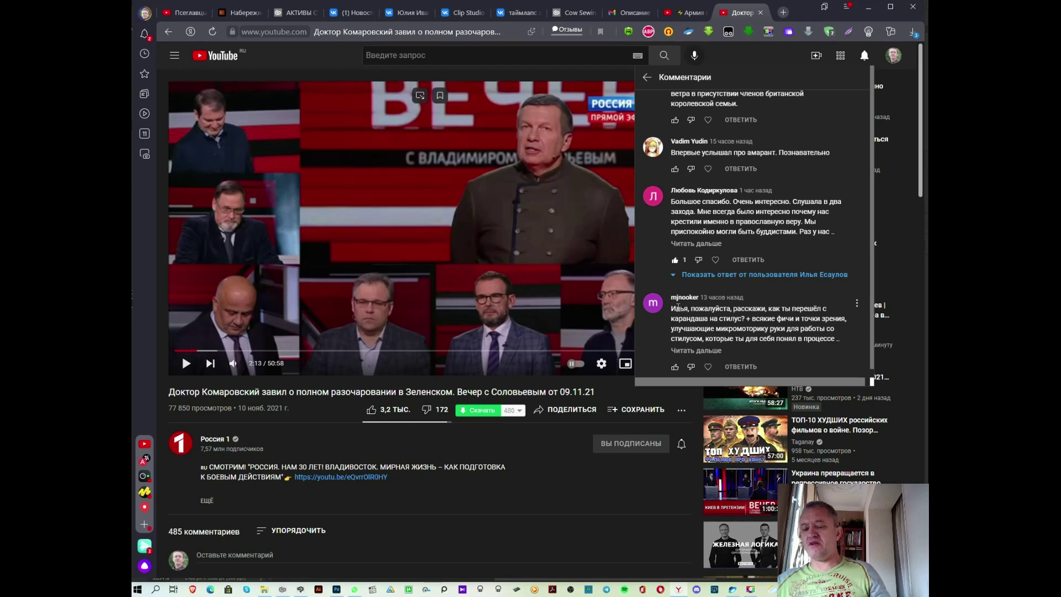
pyautogui.moveTo(754, 323)
pyautogui.click(709, 352)
pyautogui.scroll(-2, 755, 331)
pyautogui.scroll(-2, 755, 332)
pyautogui.scroll(1, 755, 331)
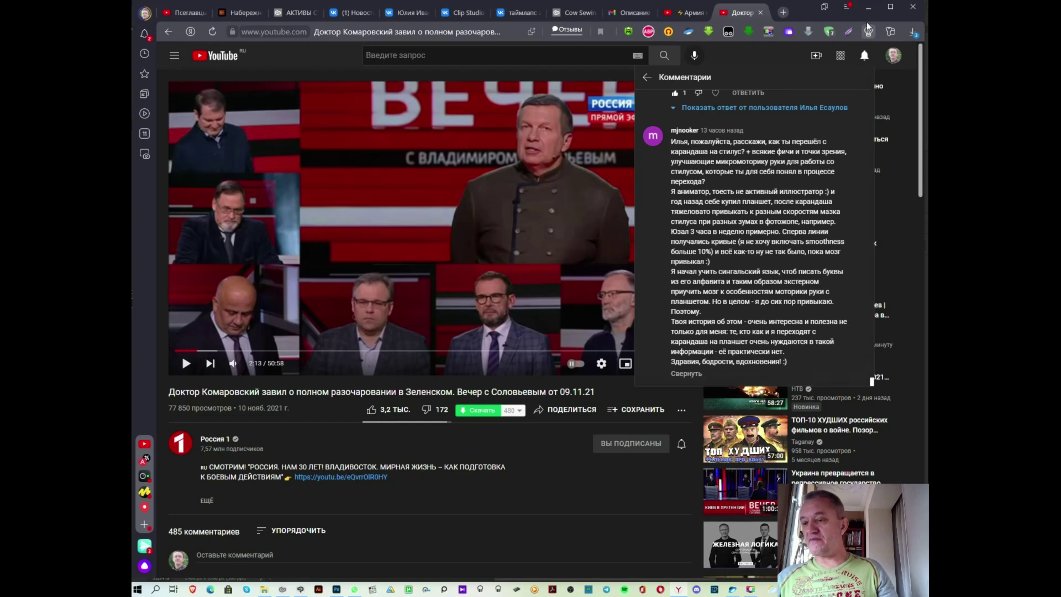
pyautogui.click(869, 8)
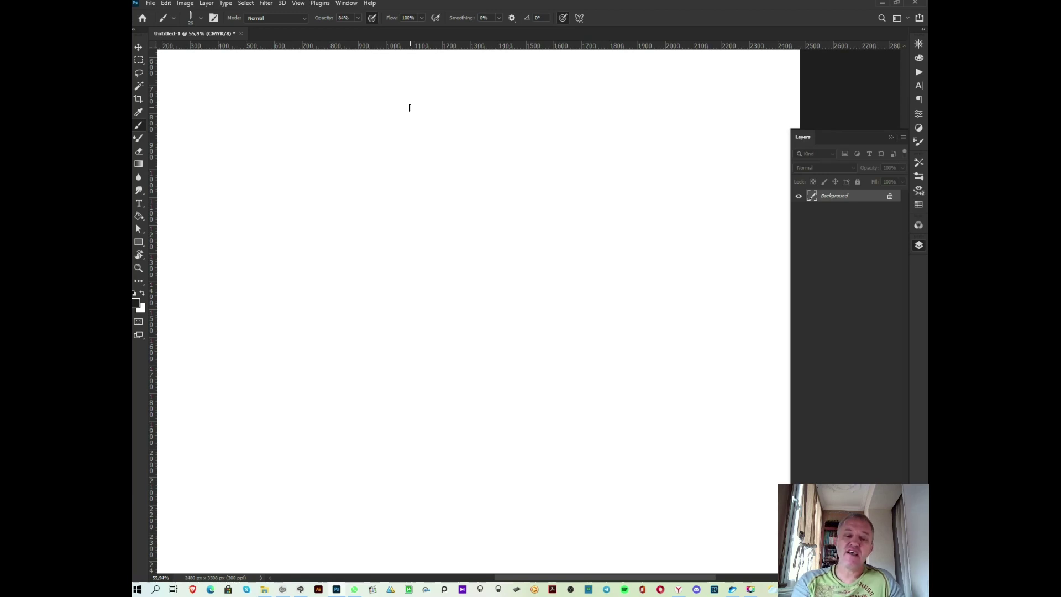
# - Write the letter W on the blank canvas with the brush
pyautogui.moveTo(358, 171)
pyautogui.mouseDown()
pyautogui.moveTo(381, 209)
pyautogui.moveTo(407, 173)
pyautogui.moveTo(415, 211)
pyautogui.mouseUp()
# - Finish lettering WACOM, underline it, add scribbles and an ellipse, then paint over everything
pyautogui.moveTo(397, 202)
pyautogui.mouseDown()
pyautogui.moveTo(418, 193)
pyautogui.moveTo(441, 208)
pyautogui.moveTo(461, 183)
pyautogui.moveTo(491, 202)
pyautogui.mouseUp()
pyautogui.moveTo(313, 242); pyautogui.dragTo(564, 230)
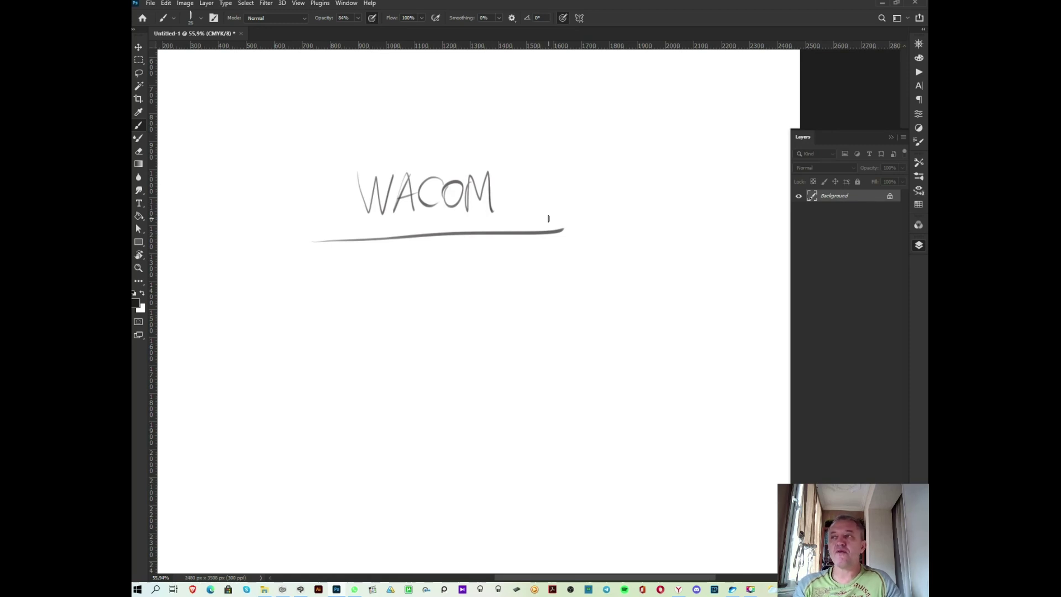
pyautogui.moveTo(561, 322); pyautogui.dragTo(705, 439)
pyautogui.moveTo(616, 463); pyautogui.dragTo(721, 396)
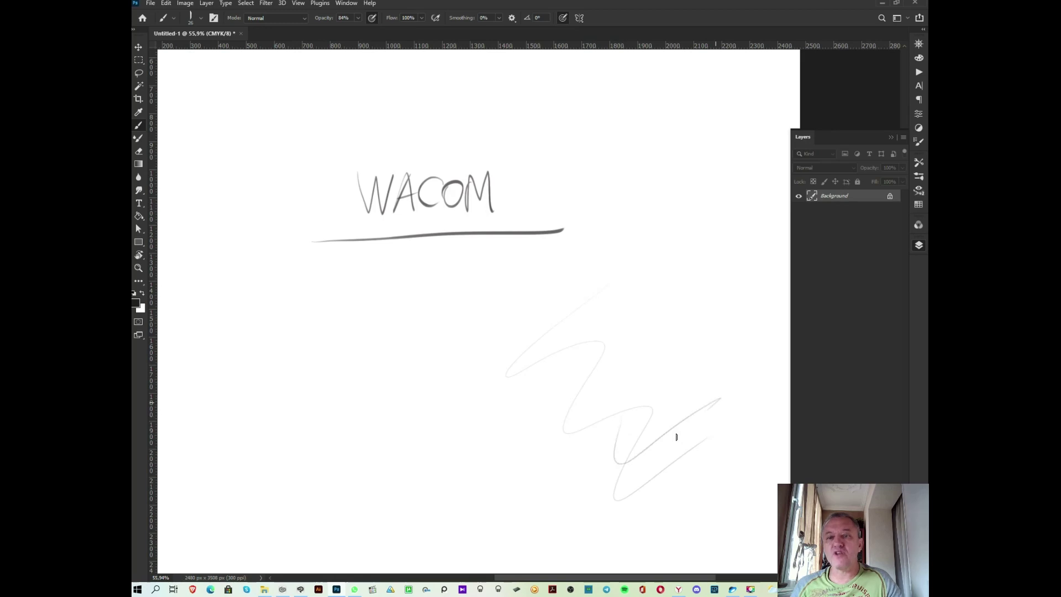
pyautogui.moveTo(555, 304)
pyautogui.mouseDown()
pyautogui.moveTo(606, 398)
pyautogui.moveTo(668, 380)
pyautogui.mouseUp()
pyautogui.moveTo(433, 292)
pyautogui.mouseDown()
pyautogui.moveTo(398, 128)
pyautogui.moveTo(522, 276)
pyautogui.mouseUp()
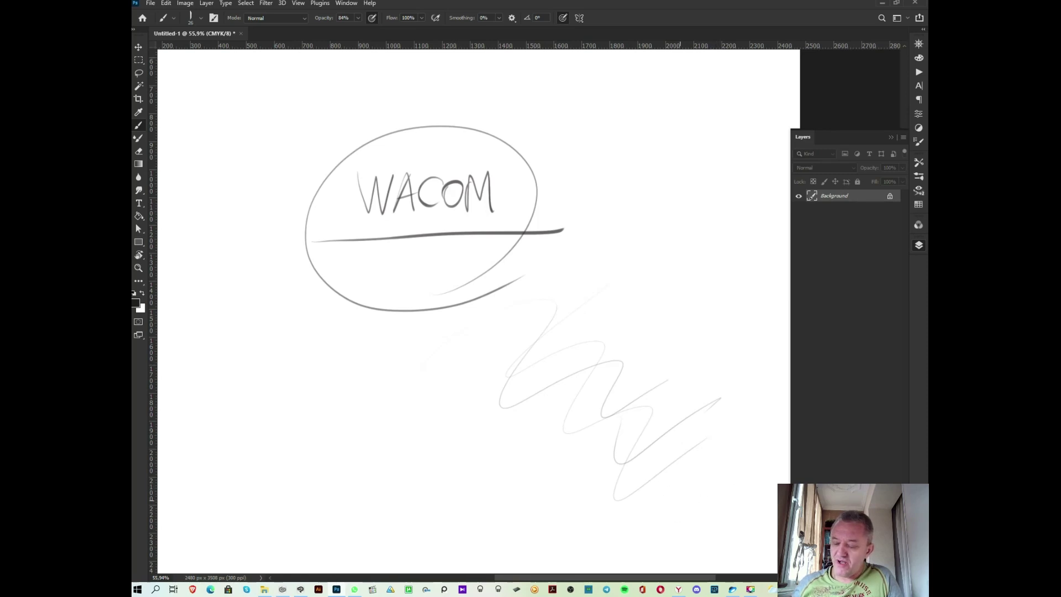
pyautogui.moveTo(663, 472)
pyautogui.mouseDown()
pyautogui.moveTo(642, 428)
pyautogui.moveTo(495, 381)
pyautogui.moveTo(453, 303)
pyautogui.moveTo(502, 273)
pyautogui.moveTo(486, 263)
pyautogui.moveTo(365, 308)
pyautogui.moveTo(310, 289)
pyautogui.moveTo(315, 230)
pyautogui.moveTo(418, 106)
pyautogui.moveTo(441, 142)
pyautogui.mouseUp()
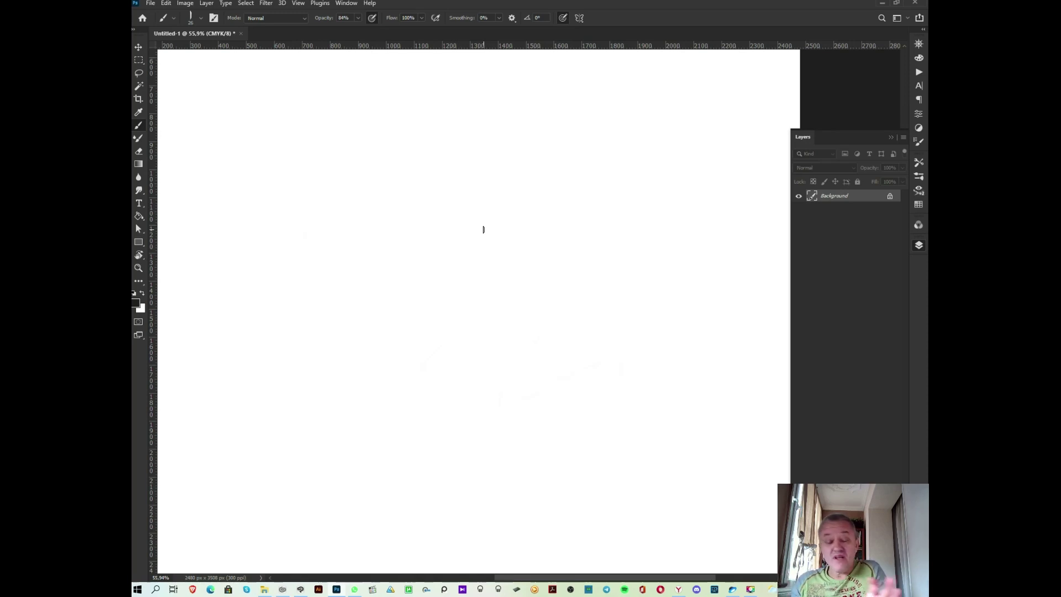
pyautogui.moveTo(288, 152); pyautogui.dragTo(330, 205)
pyautogui.moveTo(312, 174); pyautogui.dragTo(296, 220)
pyautogui.moveTo(341, 142)
pyautogui.mouseDown()
pyautogui.moveTo(343, 211)
pyautogui.moveTo(344, 177)
pyautogui.mouseUp()
pyautogui.moveTo(374, 200); pyautogui.dragTo(373, 225)
pyautogui.moveTo(416, 142)
pyautogui.mouseDown()
pyautogui.moveTo(413, 209)
pyautogui.moveTo(427, 182)
pyautogui.mouseUp()
pyautogui.moveTo(432, 144)
pyautogui.mouseDown()
pyautogui.moveTo(430, 205)
pyautogui.moveTo(439, 203)
pyautogui.mouseUp()
pyautogui.moveTo(453, 178)
pyautogui.mouseDown()
pyautogui.moveTo(467, 172)
pyautogui.moveTo(475, 194)
pyautogui.moveTo(509, 174)
pyautogui.moveTo(512, 191)
pyautogui.moveTo(537, 157)
pyautogui.mouseUp()
pyautogui.moveTo(434, 176)
pyautogui.mouseDown()
pyautogui.moveTo(438, 204)
pyautogui.moveTo(459, 173)
pyautogui.mouseUp()
pyautogui.moveTo(466, 173)
pyautogui.mouseDown()
pyautogui.moveTo(464, 204)
pyautogui.moveTo(458, 169)
pyautogui.mouseUp()
pyautogui.moveTo(464, 174)
pyautogui.mouseDown()
pyautogui.moveTo(464, 203)
pyautogui.moveTo(488, 177)
pyautogui.moveTo(535, 156)
pyautogui.mouseUp()
pyautogui.click(472, 156)
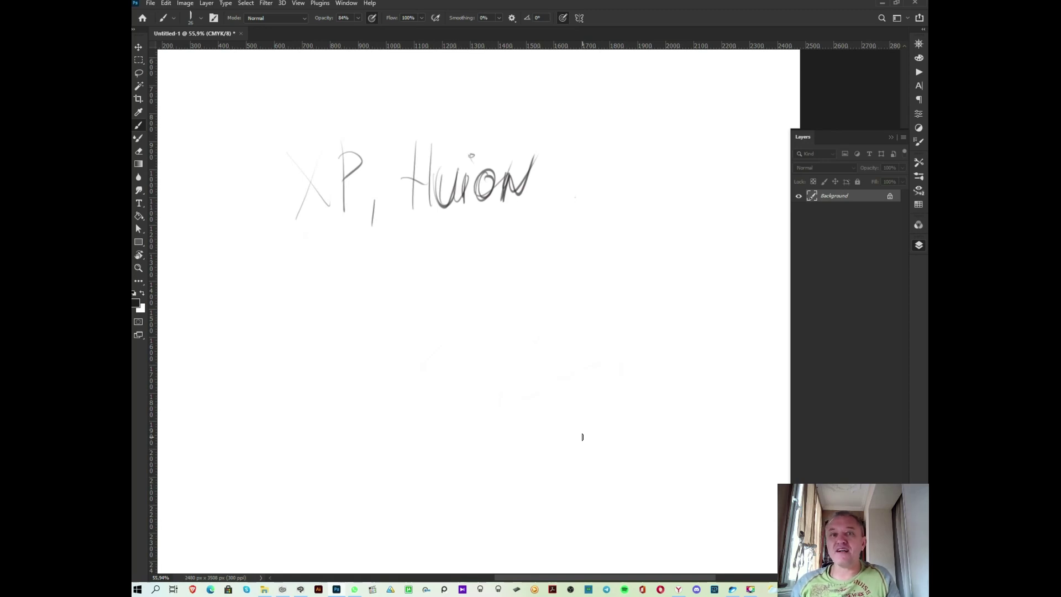
pyautogui.moveTo(520, 182)
pyautogui.mouseDown()
pyautogui.moveTo(569, 154)
pyautogui.moveTo(386, 230)
pyautogui.moveTo(414, 147)
pyautogui.moveTo(384, 130)
pyautogui.moveTo(261, 194)
pyautogui.mouseUp()
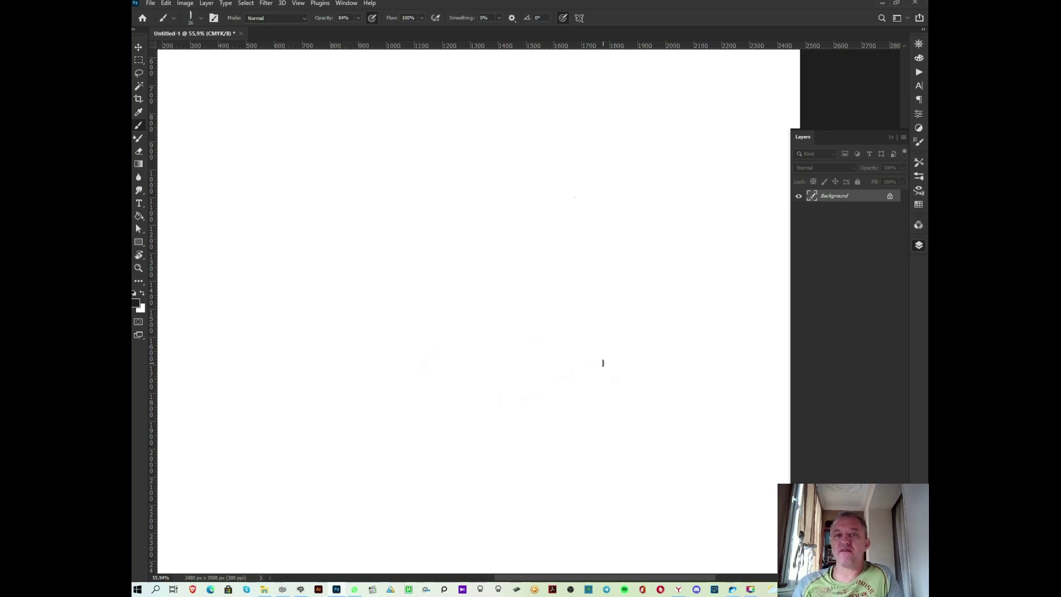
pyautogui.moveTo(493, 238)
pyautogui.mouseDown()
pyautogui.moveTo(475, 345)
pyautogui.moveTo(502, 370)
pyautogui.moveTo(563, 374)
pyautogui.mouseUp()
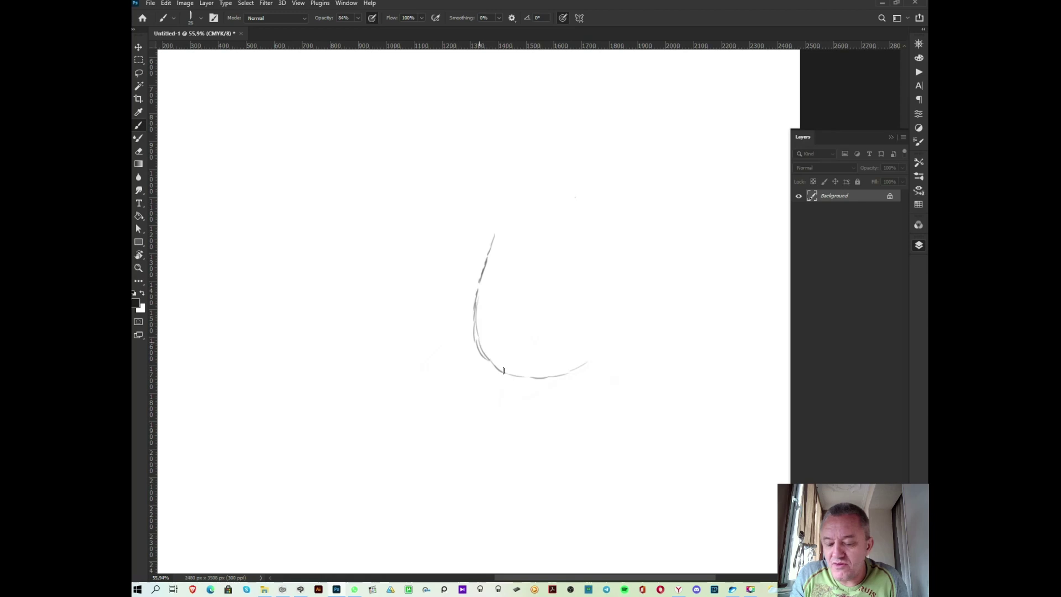
# - Draw the bent arm with fold lines, sleeve cuff and fingers
pyautogui.moveTo(544, 381); pyautogui.dragTo(610, 346)
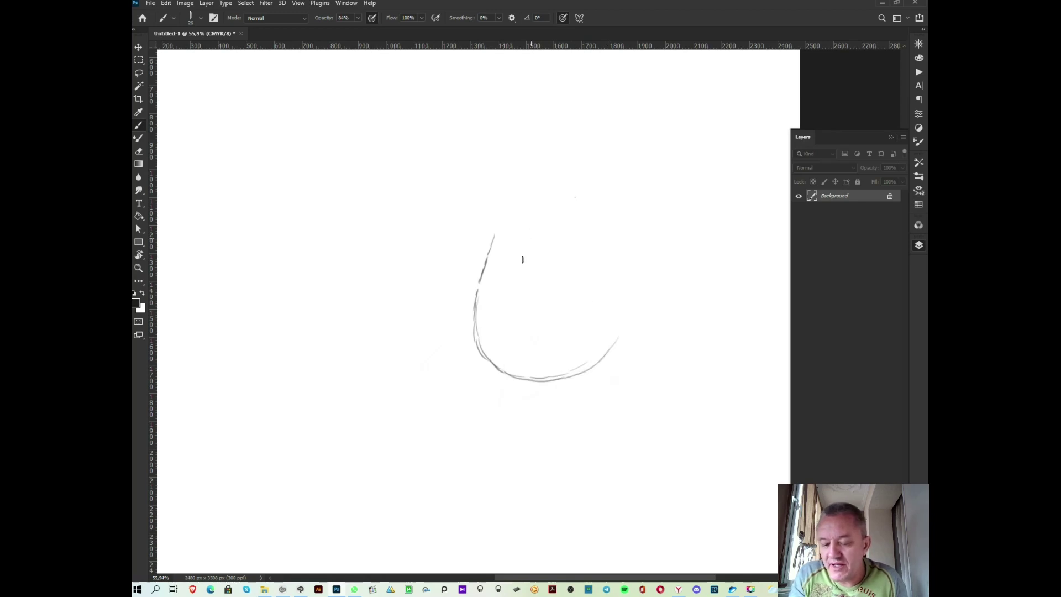
pyautogui.moveTo(542, 314); pyautogui.dragTo(530, 342)
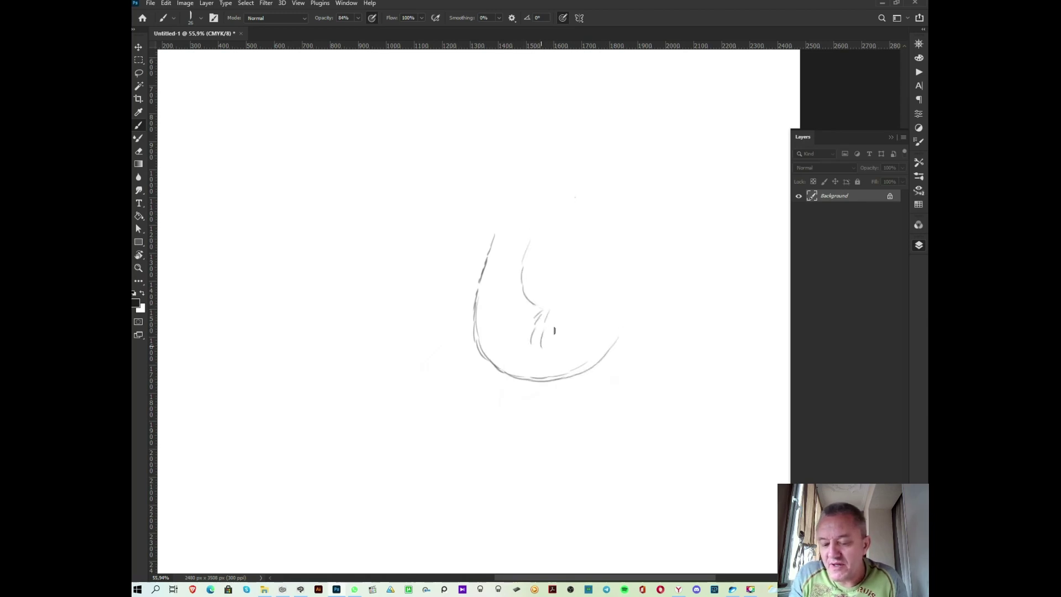
pyautogui.moveTo(556, 313)
pyautogui.mouseDown()
pyautogui.moveTo(606, 296)
pyautogui.moveTo(633, 306)
pyautogui.moveTo(628, 338)
pyautogui.moveTo(563, 378)
pyautogui.mouseUp()
pyautogui.moveTo(643, 279)
pyautogui.mouseDown()
pyautogui.moveTo(668, 271)
pyautogui.moveTo(657, 286)
pyautogui.moveTo(677, 289)
pyautogui.moveTo(664, 305)
pyautogui.mouseUp()
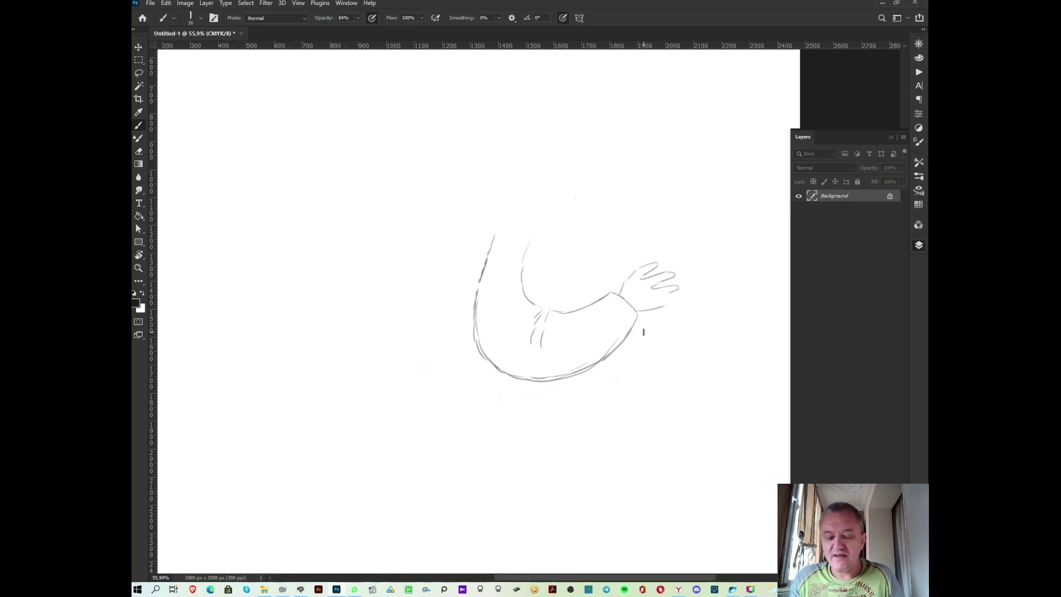
# - Sketch the long coat curves, leg and foot, then lasso the whole figure
pyautogui.moveTo(419, 166); pyautogui.dragTo(280, 403)
pyautogui.moveTo(290, 484); pyautogui.dragTo(522, 331)
pyautogui.moveTo(617, 133); pyautogui.dragTo(363, 334)
pyautogui.moveTo(412, 294); pyautogui.dragTo(522, 450)
pyautogui.moveTo(458, 309)
pyautogui.mouseDown()
pyautogui.moveTo(480, 423)
pyautogui.moveTo(534, 406)
pyautogui.moveTo(483, 475)
pyautogui.mouseUp()
pyautogui.moveTo(545, 402)
pyautogui.mouseDown()
pyautogui.moveTo(563, 378)
pyautogui.moveTo(545, 410)
pyautogui.mouseUp()
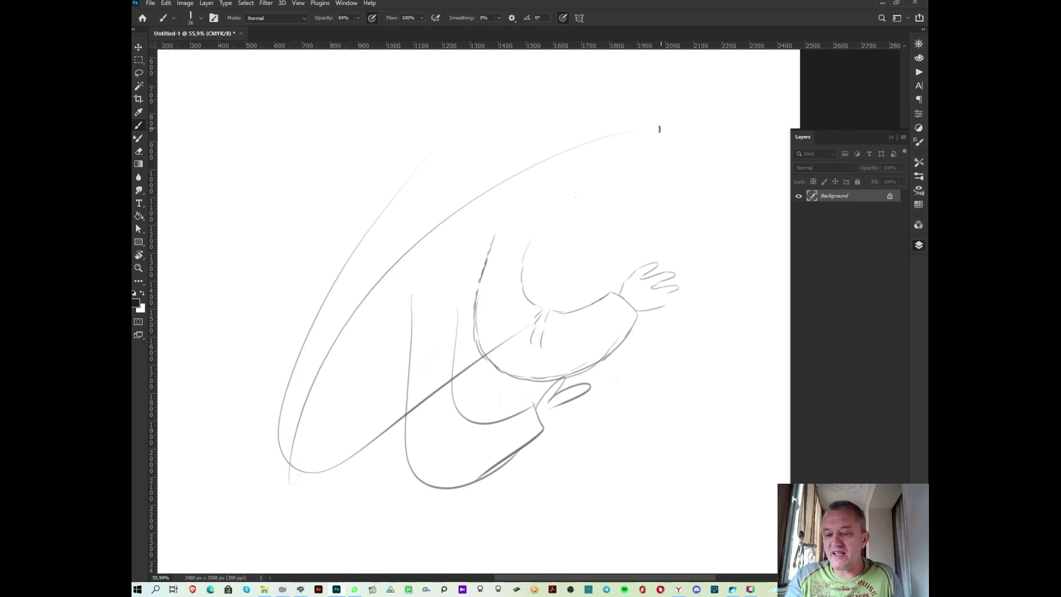
pyautogui.moveTo(367, 171); pyautogui.dragTo(420, 132)
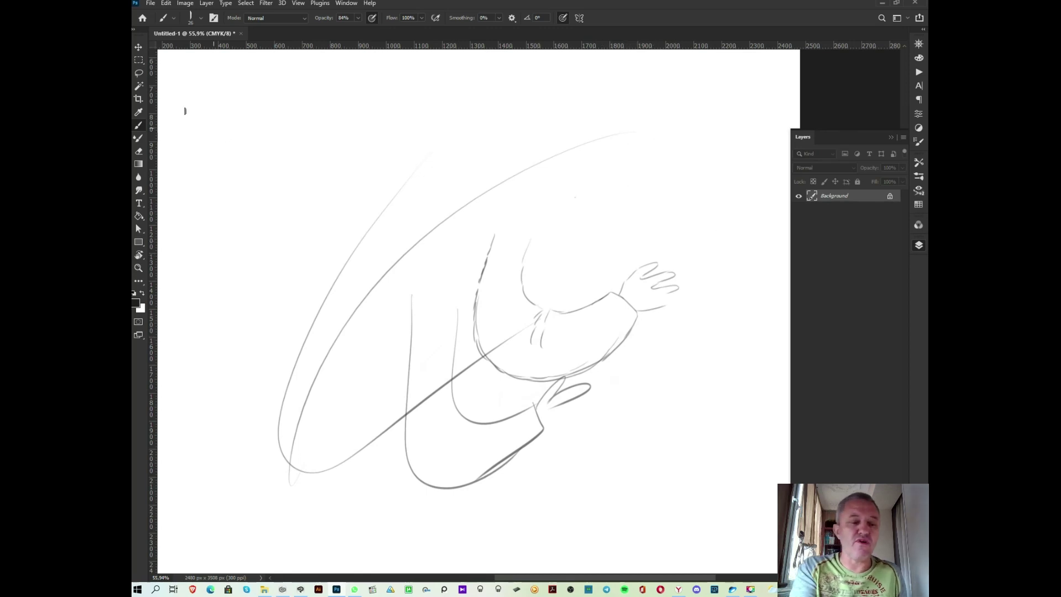
pyautogui.press('l')
pyautogui.moveTo(302, 258); pyautogui.dragTo(312, 235)
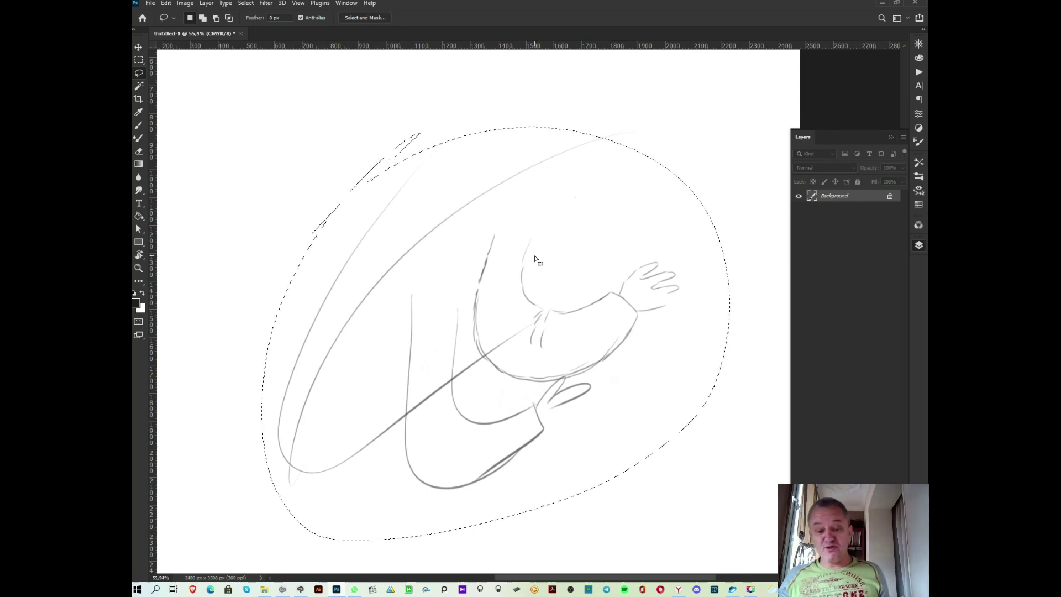
# - Open the Fill options for the lasso selection, cancel them, and deselect
pyautogui.press('i')
pyautogui.hotkey('shift', 'BackSpace')
pyautogui.click(591, 162)
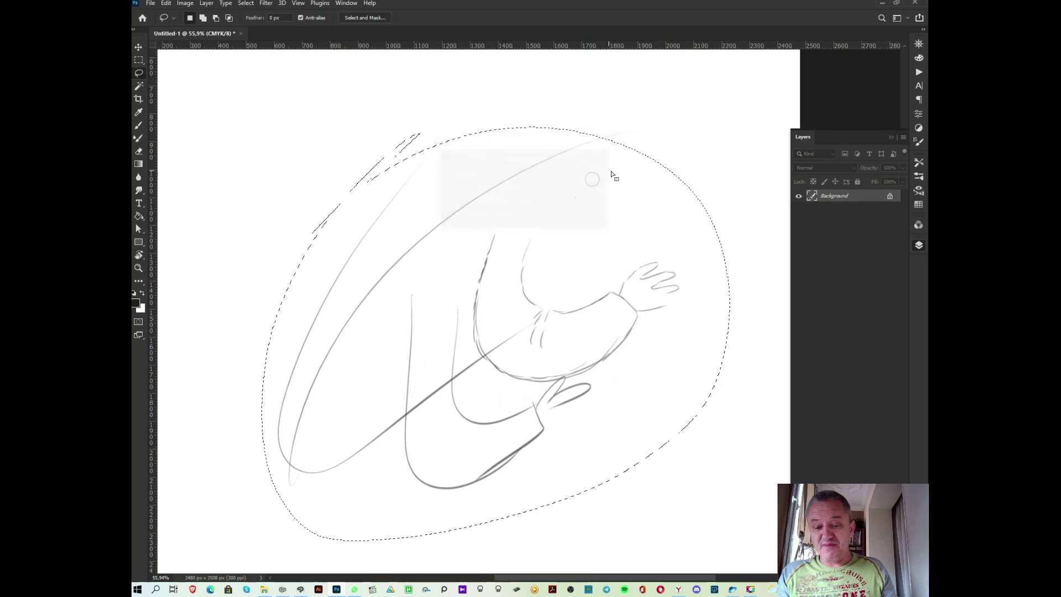
pyautogui.hotkey('ctrl', 'd')
# - Practise drawing oval lasso selections on the upper page, then deselect
pyautogui.keyDown('alt'); pyautogui.scroll(-2, 634, 249); pyautogui.keyUp('alt')
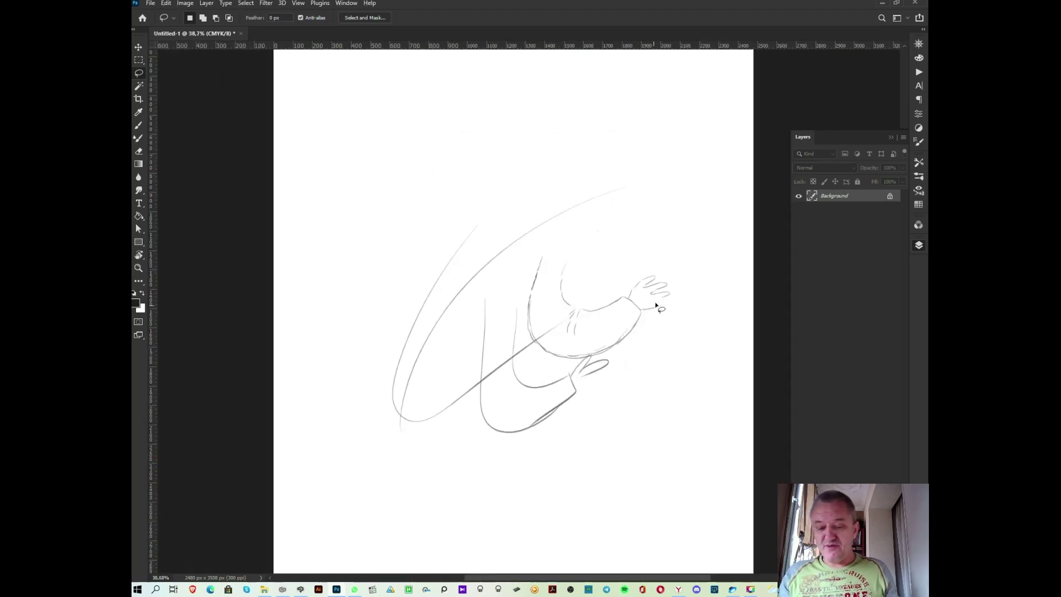
pyautogui.moveTo(522, 81)
pyautogui.mouseDown()
pyautogui.moveTo(395, 242)
pyautogui.moveTo(491, 160)
pyautogui.mouseUp()
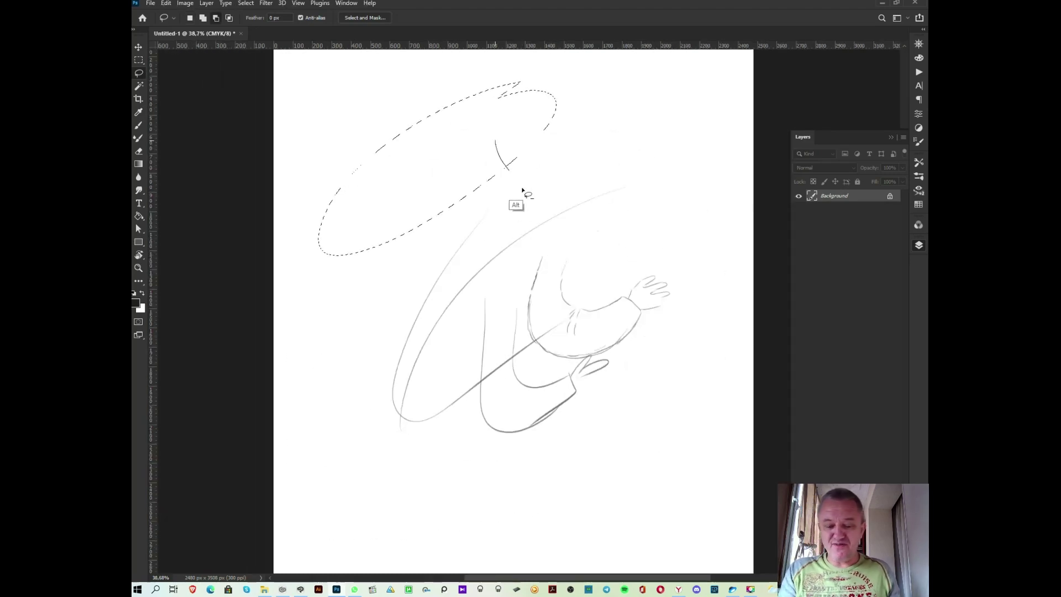
pyautogui.hotkey('ctrl', 'd')
pyautogui.moveTo(592, 95)
pyautogui.mouseDown()
pyautogui.moveTo(594, 130)
pyautogui.moveTo(569, 145)
pyautogui.moveTo(575, 131)
pyautogui.mouseUp()
pyautogui.moveTo(591, 88)
pyautogui.mouseDown()
pyautogui.moveTo(575, 124)
pyautogui.moveTo(618, 203)
pyautogui.mouseUp()
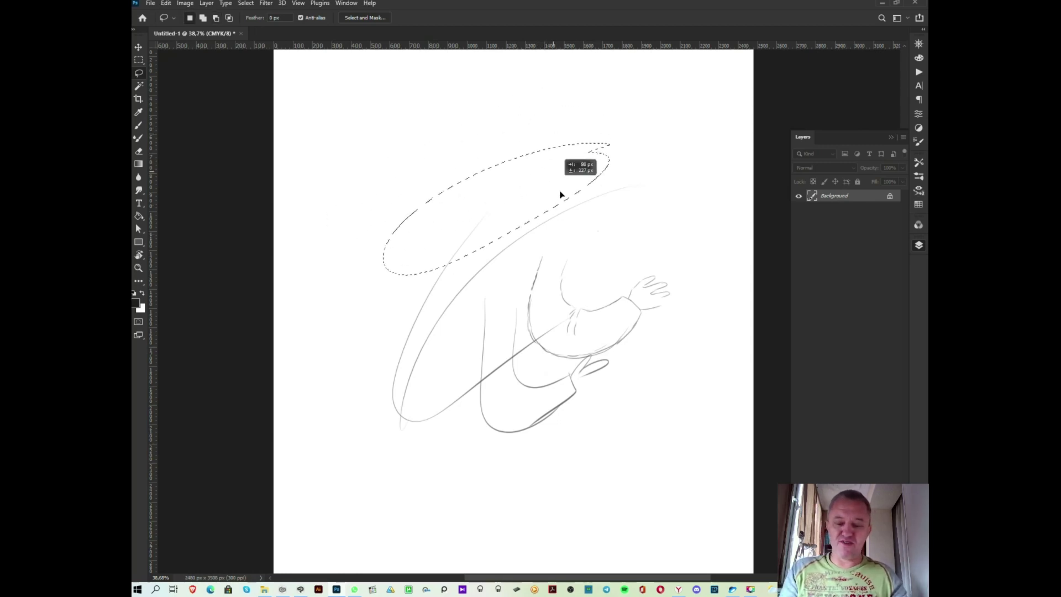
pyautogui.moveTo(486, 84)
pyautogui.mouseDown()
pyautogui.moveTo(454, 106)
pyautogui.moveTo(463, 335)
pyautogui.moveTo(604, 253)
pyautogui.mouseUp()
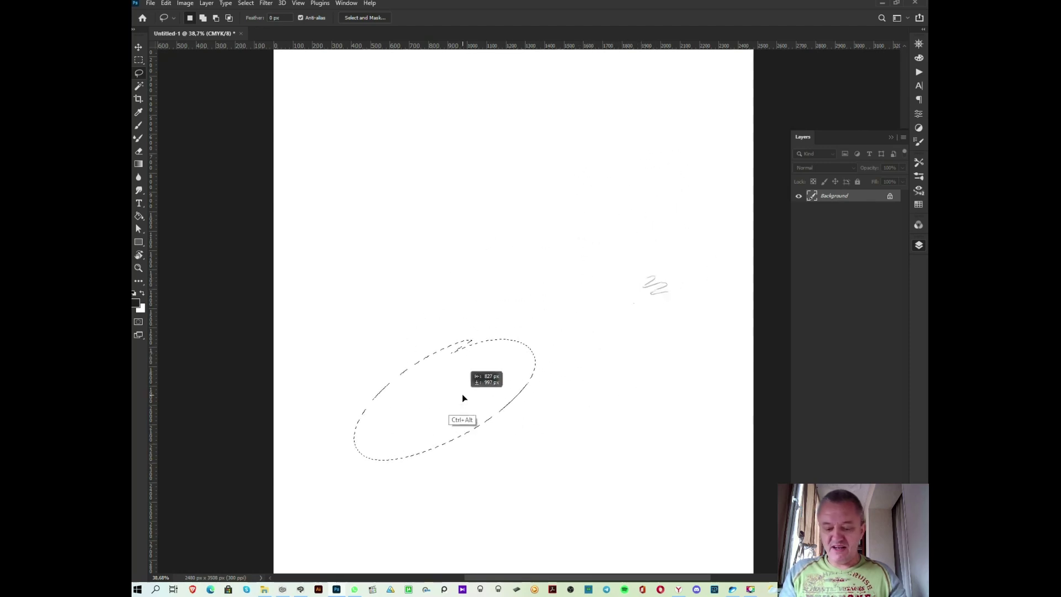
pyautogui.moveTo(605, 252); pyautogui.dragTo(679, 258)
pyautogui.hotkey('ctrl', 'd')
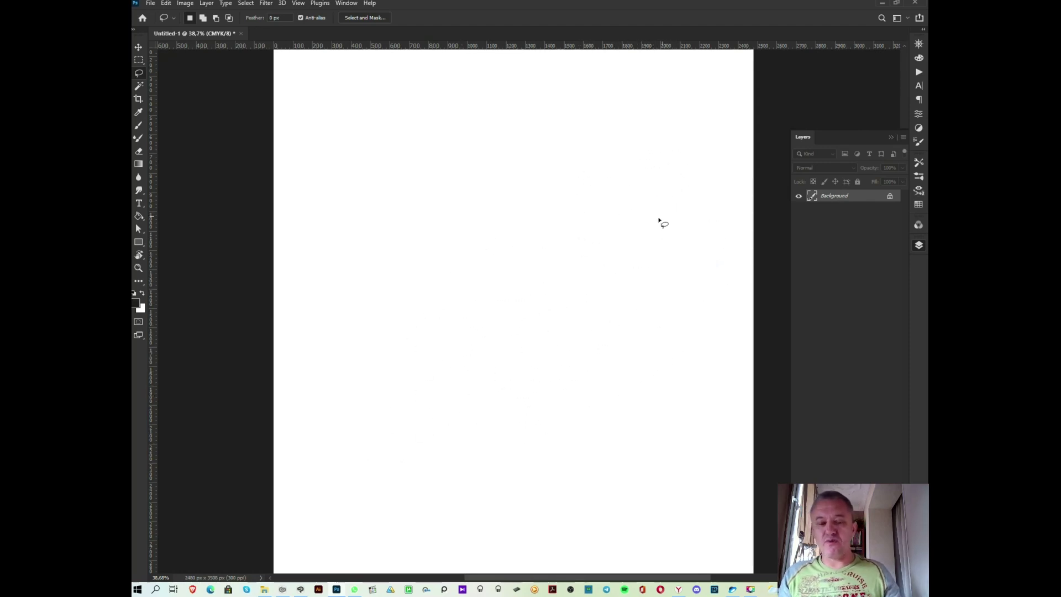
pyautogui.scroll(3, 658, 224)
pyautogui.press('b')
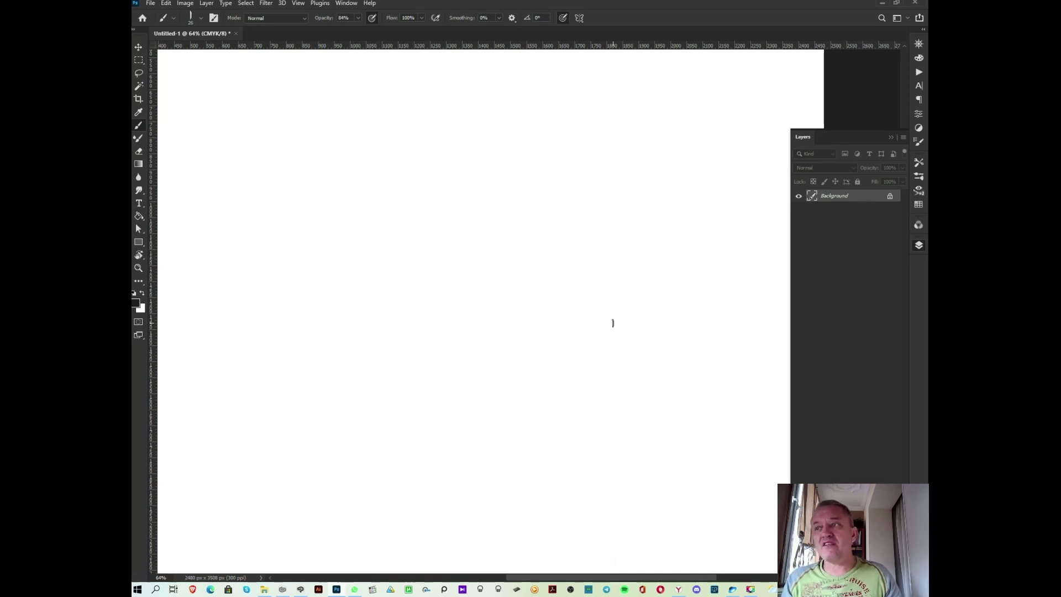
# - Choose a pencil-style brush preset from the Brush Preset picker
pyautogui.rightClick(612, 322)
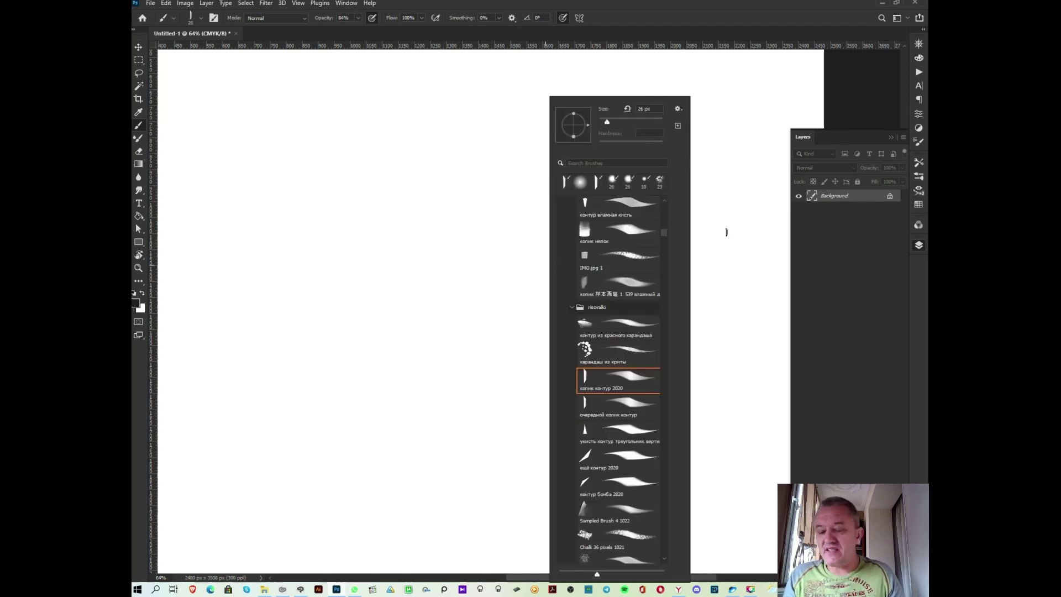
pyautogui.click(617, 260)
pyautogui.press('Return')
# - Test the pencil brush with brown scribbles, a large loop, diagonal hatching and "A6"
pyautogui.moveTo(497, 244)
pyautogui.mouseDown()
pyautogui.moveTo(549, 249)
pyautogui.moveTo(503, 310)
pyautogui.moveTo(561, 273)
pyautogui.moveTo(531, 309)
pyautogui.moveTo(484, 280)
pyautogui.moveTo(461, 244)
pyautogui.moveTo(564, 364)
pyautogui.moveTo(622, 301)
pyautogui.moveTo(665, 277)
pyautogui.moveTo(678, 318)
pyautogui.mouseUp()
pyautogui.scroll(2, 583, 229)
pyautogui.moveTo(420, 274)
pyautogui.mouseDown()
pyautogui.moveTo(350, 371)
pyautogui.moveTo(397, 193)
pyautogui.moveTo(304, 437)
pyautogui.mouseUp()
pyautogui.moveTo(449, 220); pyautogui.dragTo(544, 121)
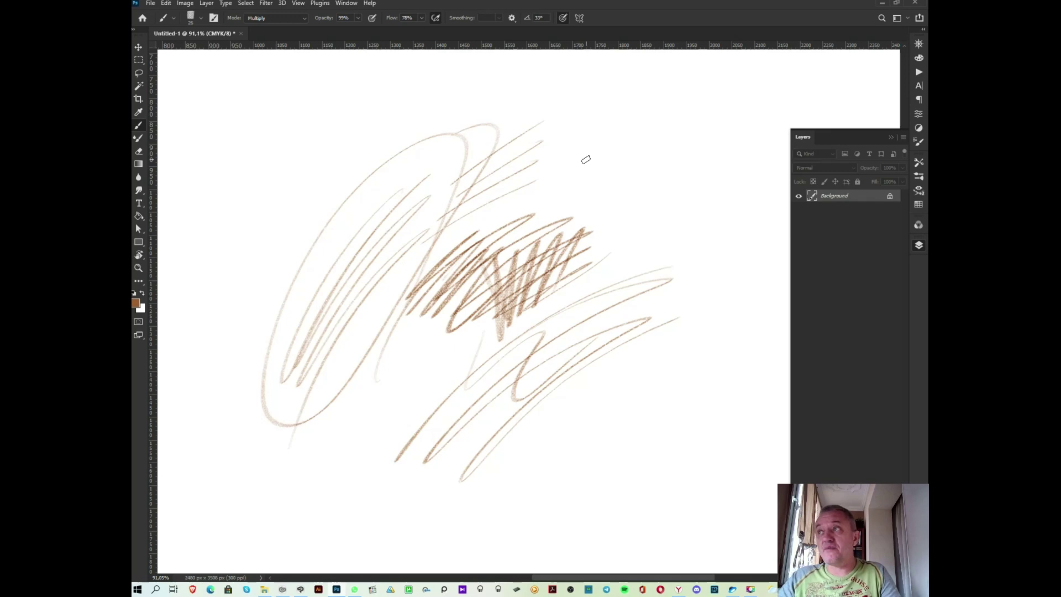
pyautogui.moveTo(578, 176)
pyautogui.mouseDown()
pyautogui.moveTo(606, 126)
pyautogui.moveTo(610, 178)
pyautogui.moveTo(643, 131)
pyautogui.moveTo(657, 162)
pyautogui.mouseUp()
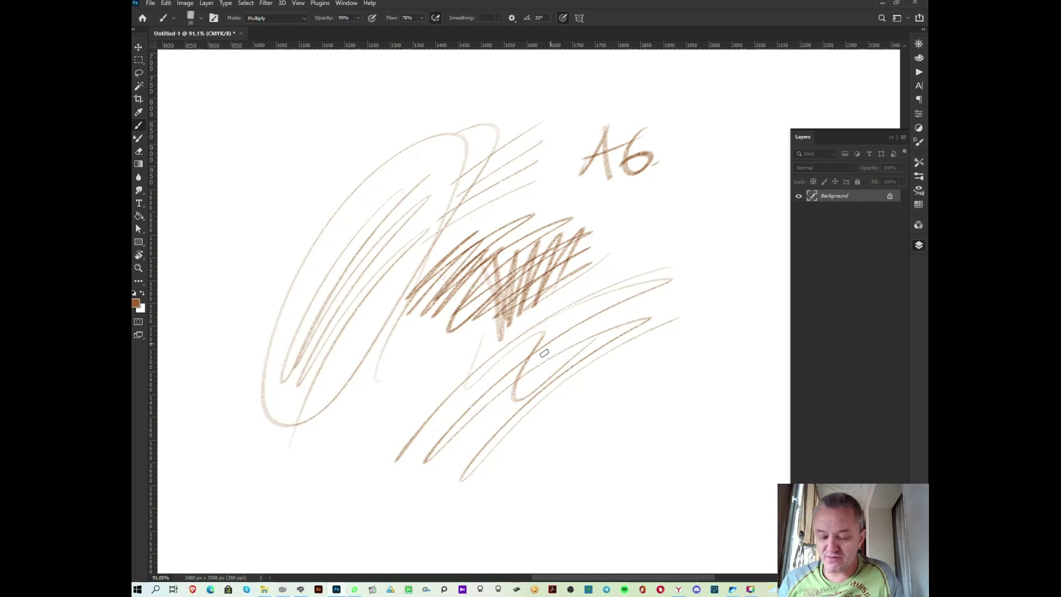
# - Add faint brown hatching strokes below the test scribbles
pyautogui.moveTo(550, 335)
pyautogui.mouseDown()
pyautogui.moveTo(547, 381)
pyautogui.moveTo(618, 302)
pyautogui.mouseUp()
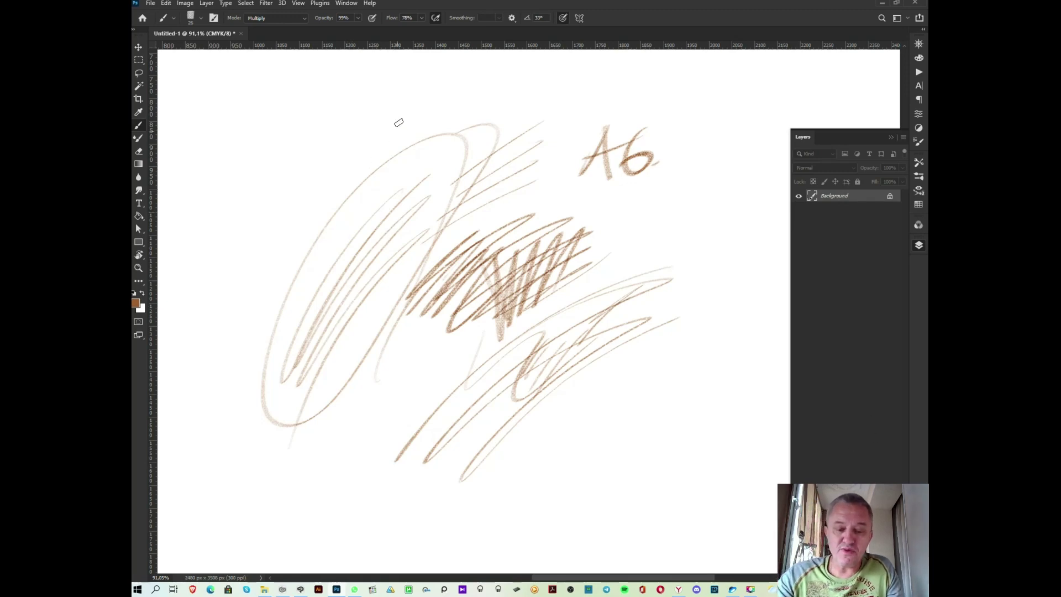
# - Sweep four long faint pencil strokes diagonally down the left side of the sketch
pyautogui.moveTo(412, 77); pyautogui.dragTo(207, 435)
pyautogui.moveTo(356, 100); pyautogui.dragTo(226, 503)
pyautogui.moveTo(341, 130)
pyautogui.mouseDown()
pyautogui.moveTo(238, 503)
pyautogui.moveTo(232, 486)
pyautogui.mouseUp()
pyautogui.moveTo(402, 119); pyautogui.dragTo(237, 472)
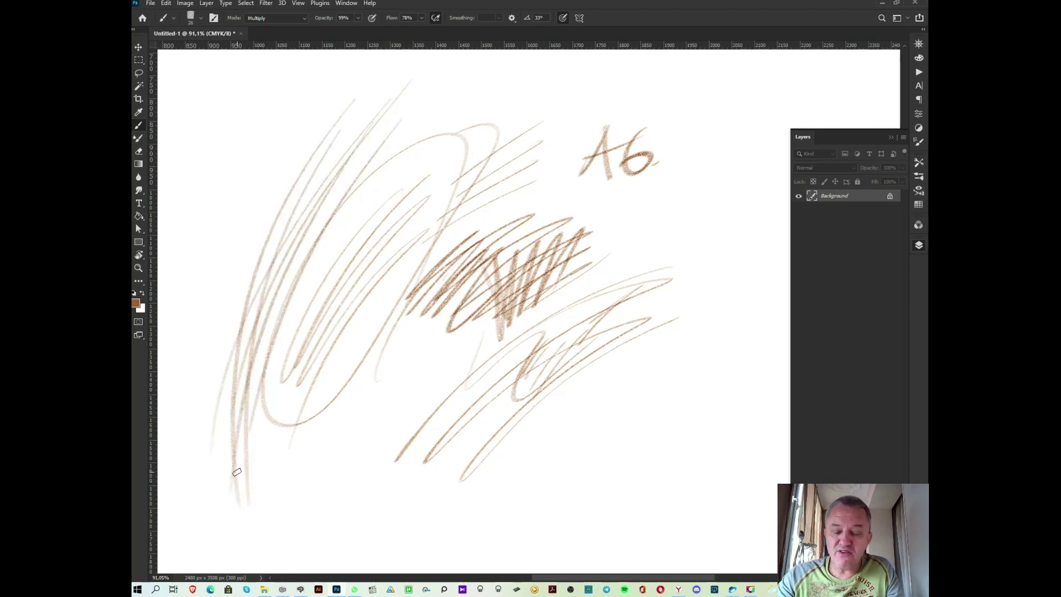
pyautogui.rightClick(496, 98)
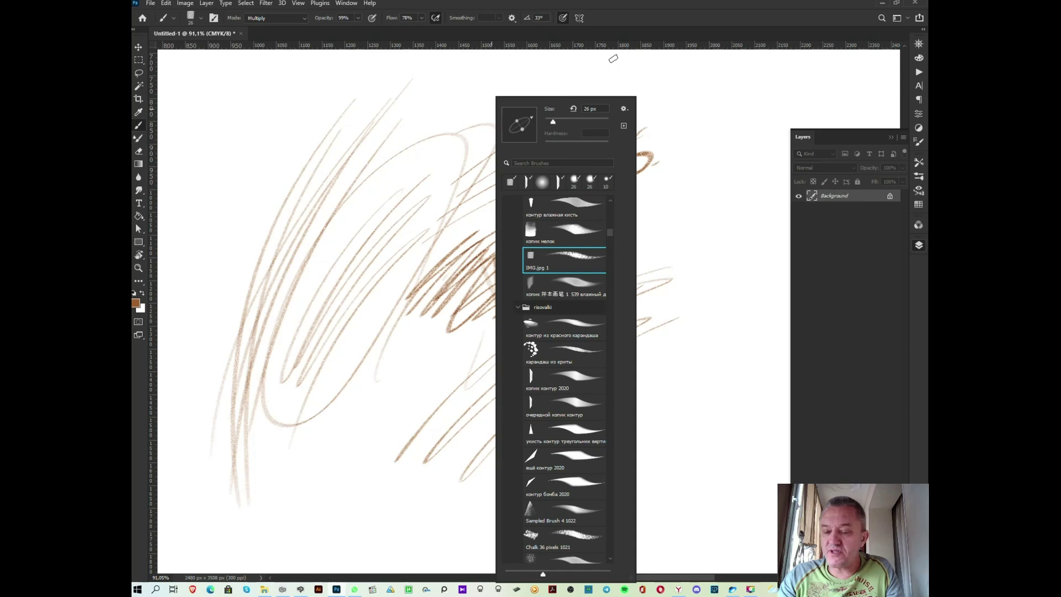
# - Select the Hard Round Pressure Size brush from the brush presets
pyautogui.moveTo(611, 234); pyautogui.dragTo(615, 206)
pyautogui.click(558, 301)
pyautogui.click(657, 152)
# - Draw nine long bold brown diagonal strokes down-left across the sketch
pyautogui.moveTo(727, 94); pyautogui.dragTo(601, 240)
pyautogui.moveTo(748, 99); pyautogui.dragTo(580, 322)
pyautogui.moveTo(740, 141)
pyautogui.mouseDown()
pyautogui.moveTo(526, 356)
pyautogui.moveTo(543, 349)
pyautogui.mouseUp()
pyautogui.moveTo(738, 178); pyautogui.dragTo(531, 354)
pyautogui.moveTo(688, 277); pyautogui.dragTo(511, 304)
pyautogui.moveTo(613, 180); pyautogui.dragTo(434, 423)
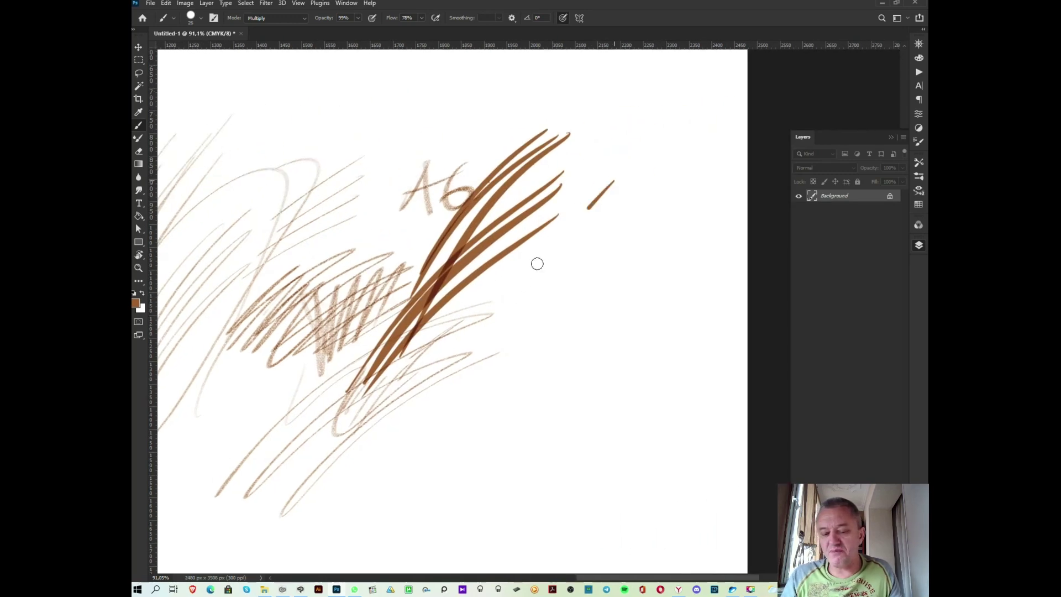
pyautogui.moveTo(628, 196); pyautogui.dragTo(382, 518)
pyautogui.moveTo(659, 181)
pyautogui.mouseDown()
pyautogui.moveTo(464, 421)
pyautogui.moveTo(394, 543)
pyautogui.mouseUp()
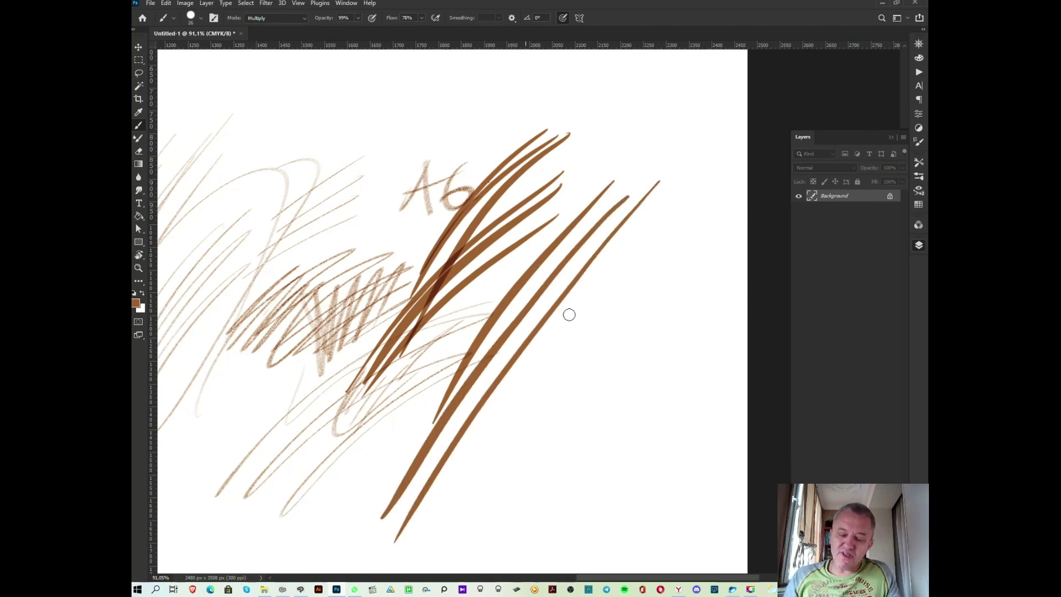
pyautogui.moveTo(633, 258)
pyautogui.mouseDown()
pyautogui.moveTo(481, 442)
pyautogui.moveTo(421, 546)
pyautogui.mouseUp()
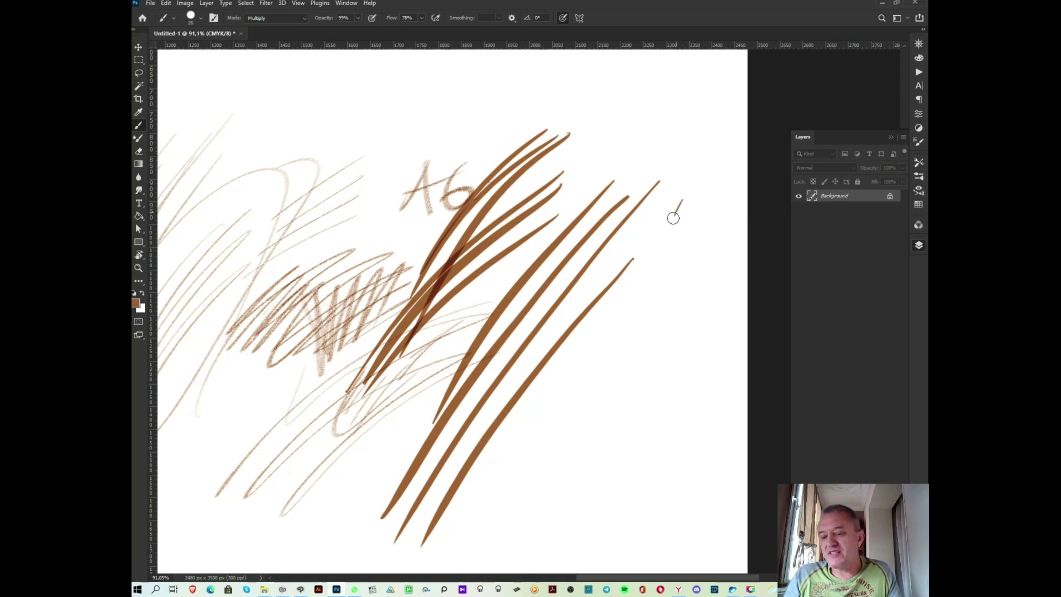
# - Add a few shorter brown strokes at the right of the sketch
pyautogui.moveTo(652, 266); pyautogui.dragTo(642, 283)
pyautogui.moveTo(695, 252); pyautogui.dragTo(651, 311)
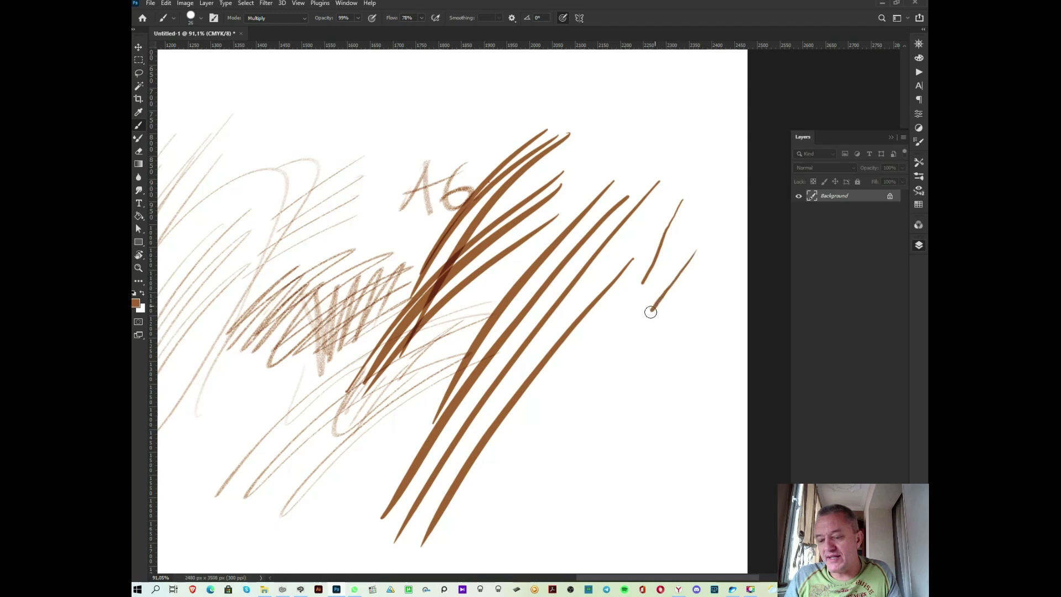
pyautogui.moveTo(608, 370)
pyautogui.mouseDown()
pyautogui.moveTo(579, 406)
pyautogui.moveTo(666, 318)
pyautogui.moveTo(460, 400)
pyautogui.mouseUp()
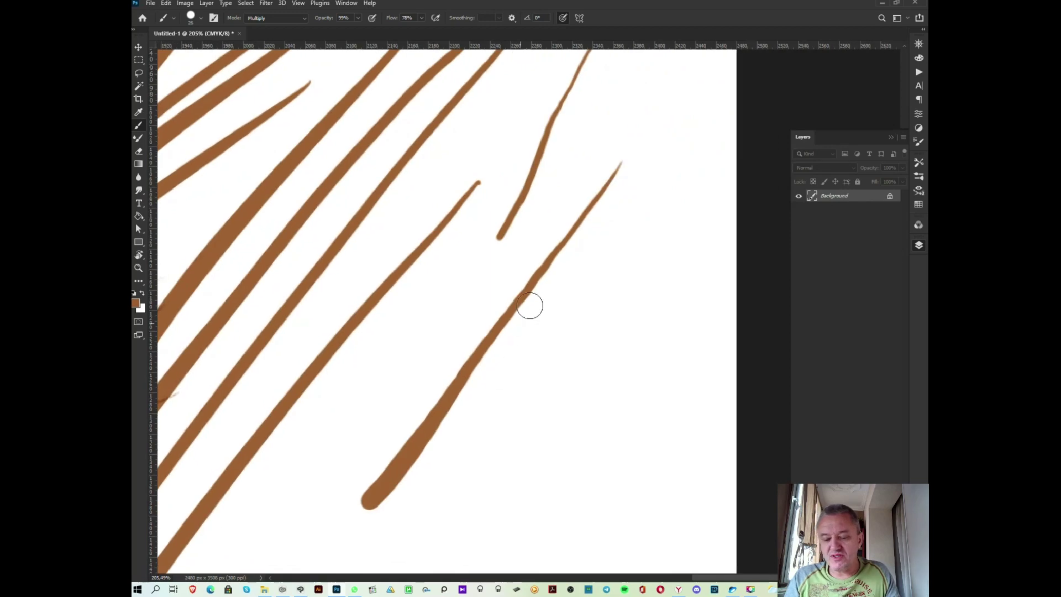
# - Add brown diagonal strokes and overpaint them to darken the lines
pyautogui.moveTo(635, 232); pyautogui.dragTo(560, 330)
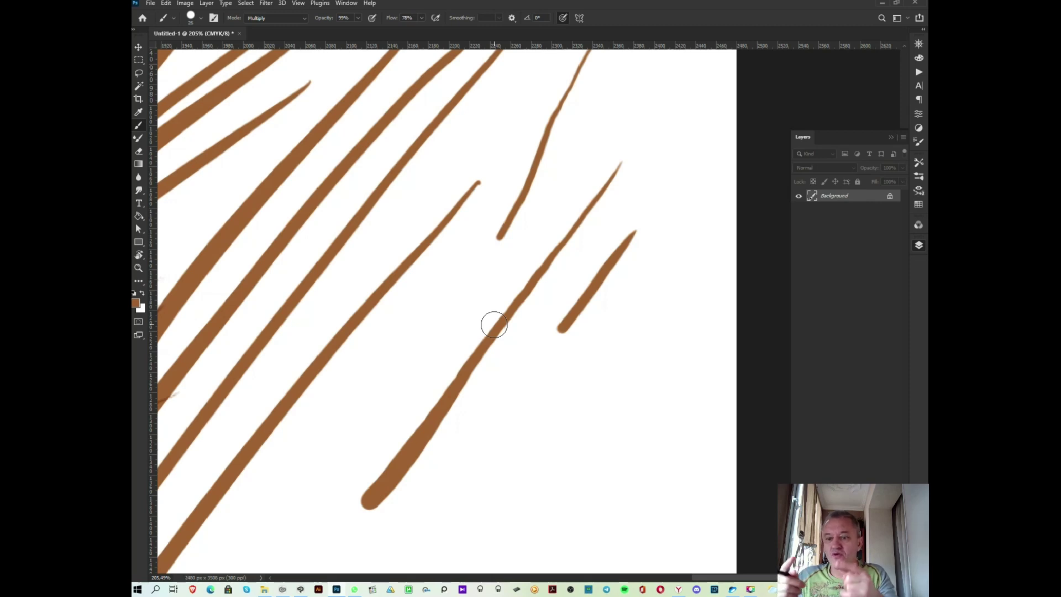
pyautogui.moveTo(662, 254); pyautogui.dragTo(511, 506)
pyautogui.moveTo(683, 235); pyautogui.dragTo(484, 558)
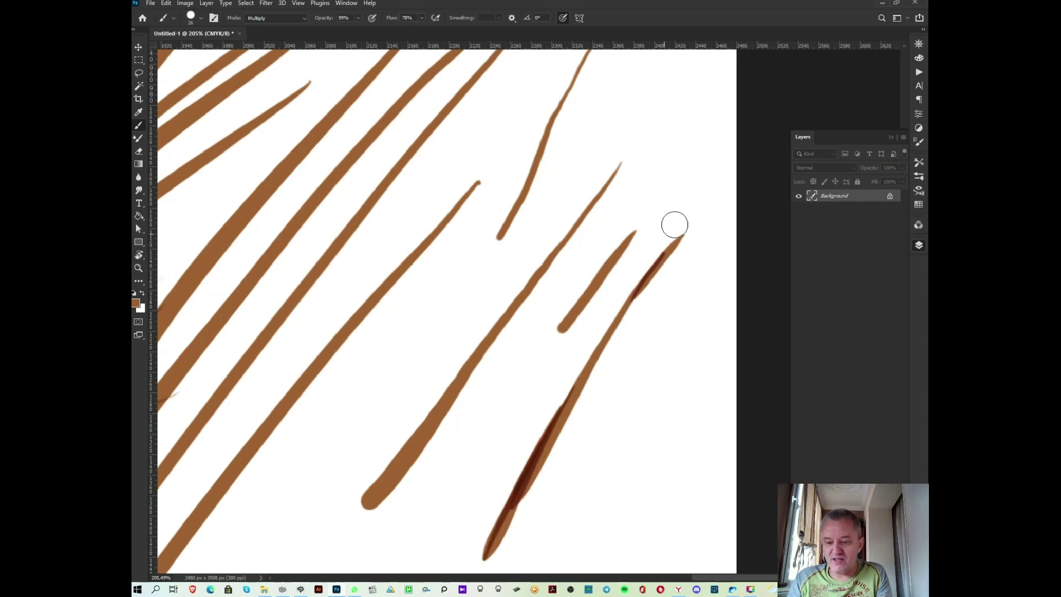
pyautogui.moveTo(684, 222); pyautogui.dragTo(631, 292)
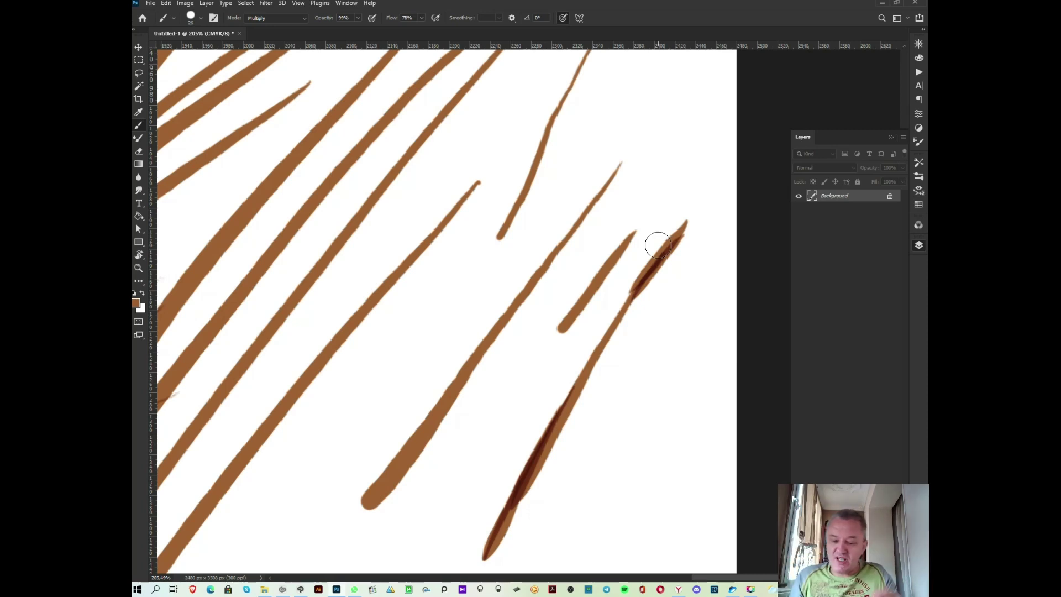
# - Paint a dark oval at top right with horizontal lines and a zigzag-filled band
pyautogui.moveTo(641, 131)
pyautogui.mouseDown()
pyautogui.moveTo(640, 166)
pyautogui.moveTo(643, 138)
pyautogui.moveTo(457, 146)
pyautogui.mouseUp()
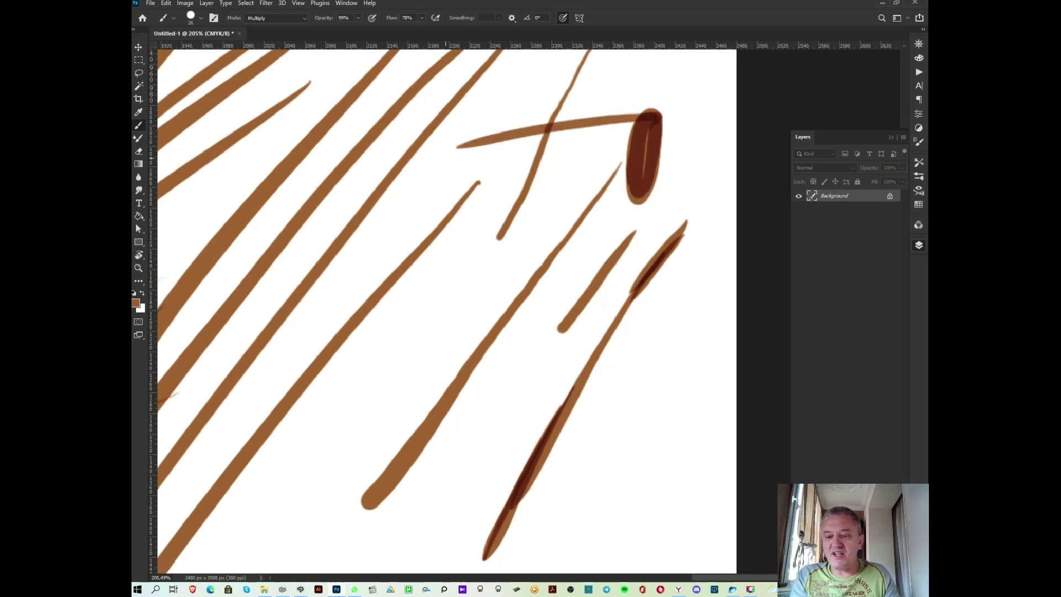
pyautogui.moveTo(666, 205); pyautogui.dragTo(367, 223)
pyautogui.moveTo(630, 194)
pyautogui.mouseDown()
pyautogui.moveTo(587, 173)
pyautogui.moveTo(407, 211)
pyautogui.mouseUp()
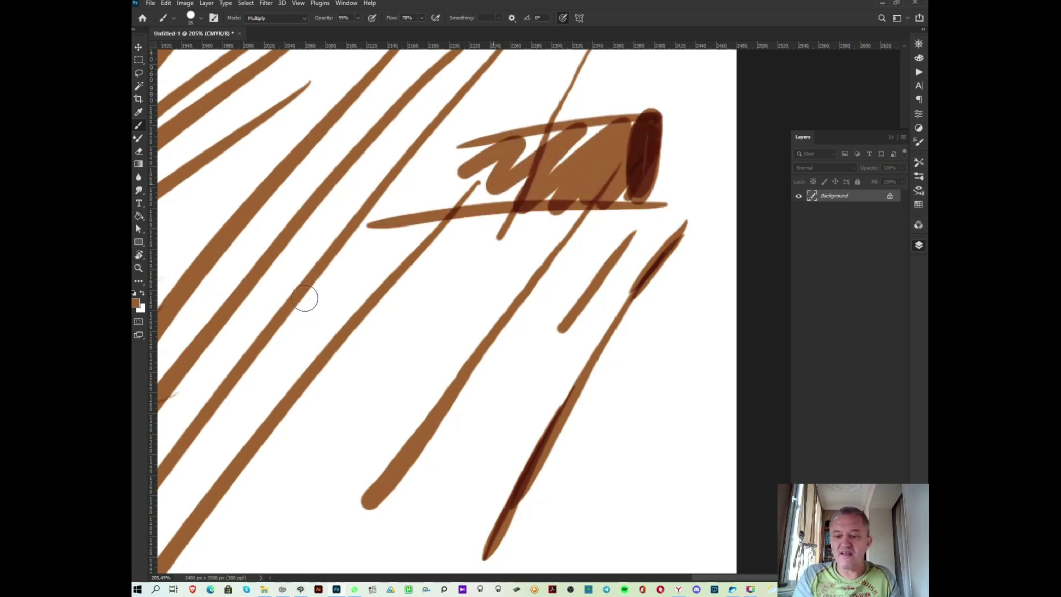
pyautogui.click(495, 259)
# - Add more down-left diagonal brown strokes and a zigzag squiggle at lower right
pyautogui.moveTo(493, 265); pyautogui.dragTo(301, 511)
pyautogui.moveTo(504, 294); pyautogui.dragTo(326, 547)
pyautogui.scroll(-3, 504, 379)
pyautogui.scroll(-2, 504, 379)
pyautogui.scroll(1, 455, 431)
pyautogui.moveTo(579, 282)
pyautogui.mouseDown()
pyautogui.moveTo(432, 511)
pyautogui.moveTo(549, 356)
pyautogui.moveTo(451, 534)
pyautogui.mouseUp()
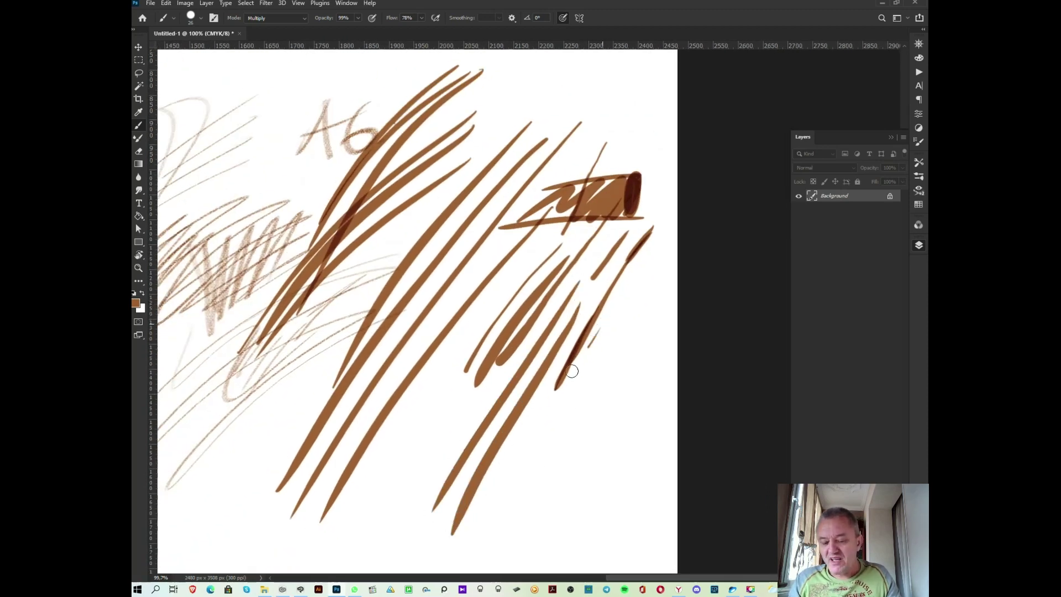
pyautogui.moveTo(582, 355); pyautogui.dragTo(491, 507)
pyautogui.moveTo(582, 381)
pyautogui.mouseDown()
pyautogui.moveTo(563, 428)
pyautogui.moveTo(614, 419)
pyautogui.moveTo(591, 485)
pyautogui.moveTo(536, 507)
pyautogui.mouseUp()
# - Draw curly C- and S-shaped brown squiggles, small arcs and a curl beside the strokes
pyautogui.scroll(1, 648, 368)
pyautogui.scroll(1, 613, 409)
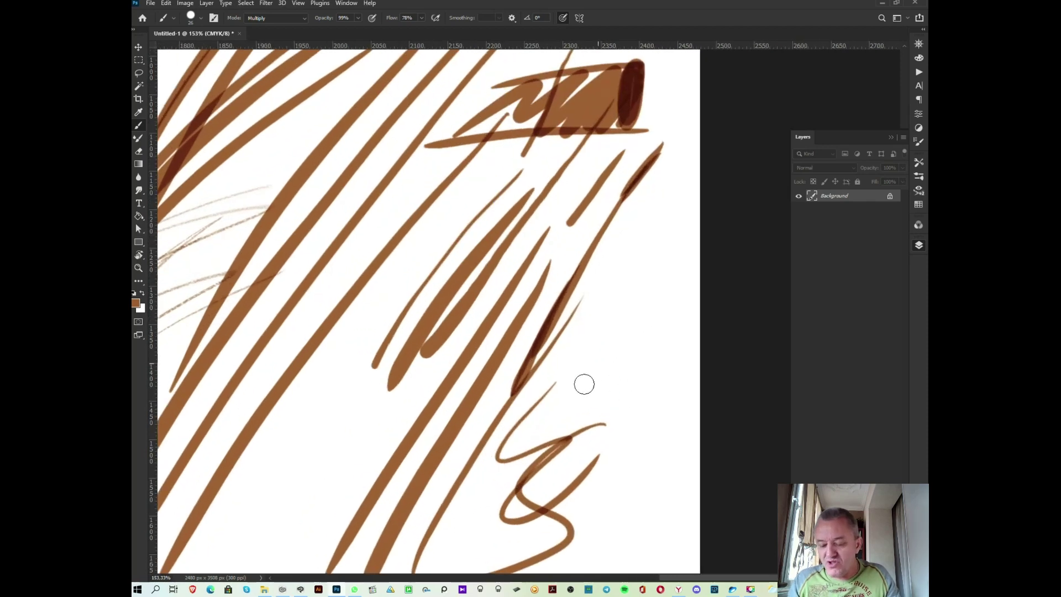
pyautogui.moveTo(641, 345)
pyautogui.mouseDown()
pyautogui.moveTo(601, 346)
pyautogui.moveTo(655, 410)
pyautogui.mouseUp()
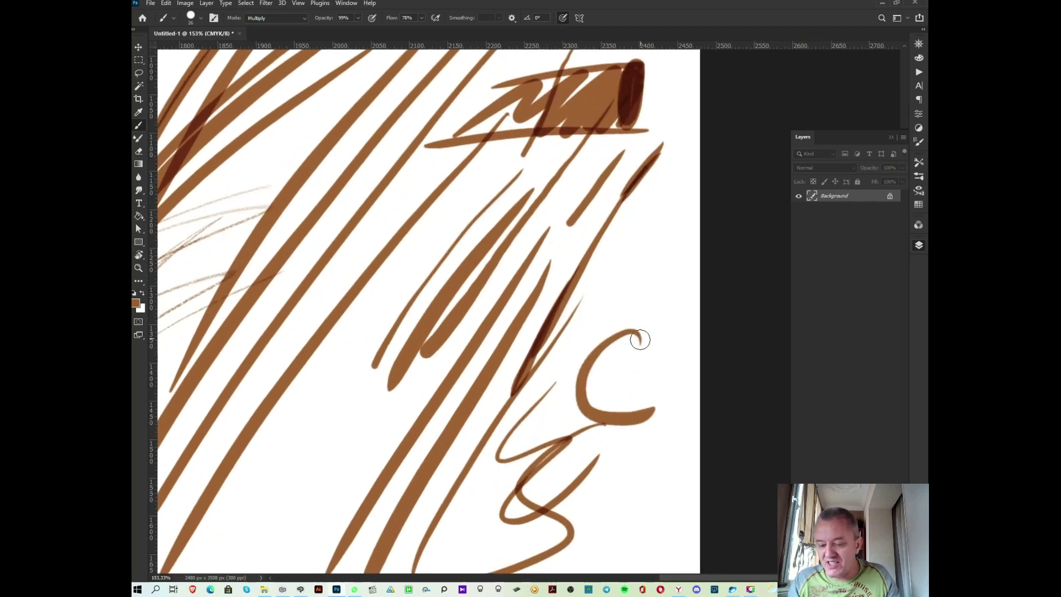
pyautogui.moveTo(645, 272)
pyautogui.mouseDown()
pyautogui.moveTo(573, 332)
pyautogui.moveTo(622, 356)
pyautogui.mouseUp()
pyautogui.moveTo(530, 308); pyautogui.dragTo(577, 308)
pyautogui.moveTo(467, 391); pyautogui.dragTo(407, 394)
pyautogui.moveTo(697, 320)
pyautogui.mouseDown()
pyautogui.moveTo(662, 308)
pyautogui.moveTo(600, 394)
pyautogui.mouseUp()
pyautogui.moveTo(444, 326)
pyautogui.mouseDown()
pyautogui.moveTo(335, 523)
pyautogui.moveTo(353, 497)
pyautogui.moveTo(364, 518)
pyautogui.moveTo(571, 263)
pyautogui.mouseUp()
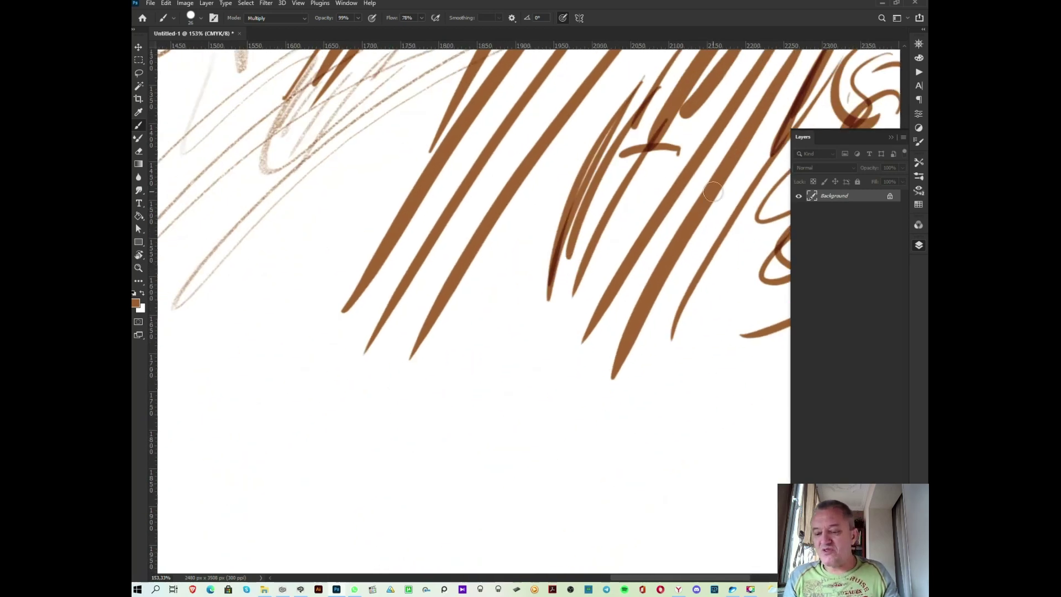
# - Switch the brush blending mode from Multiply to Normal
pyautogui.rightClick(569, 302)
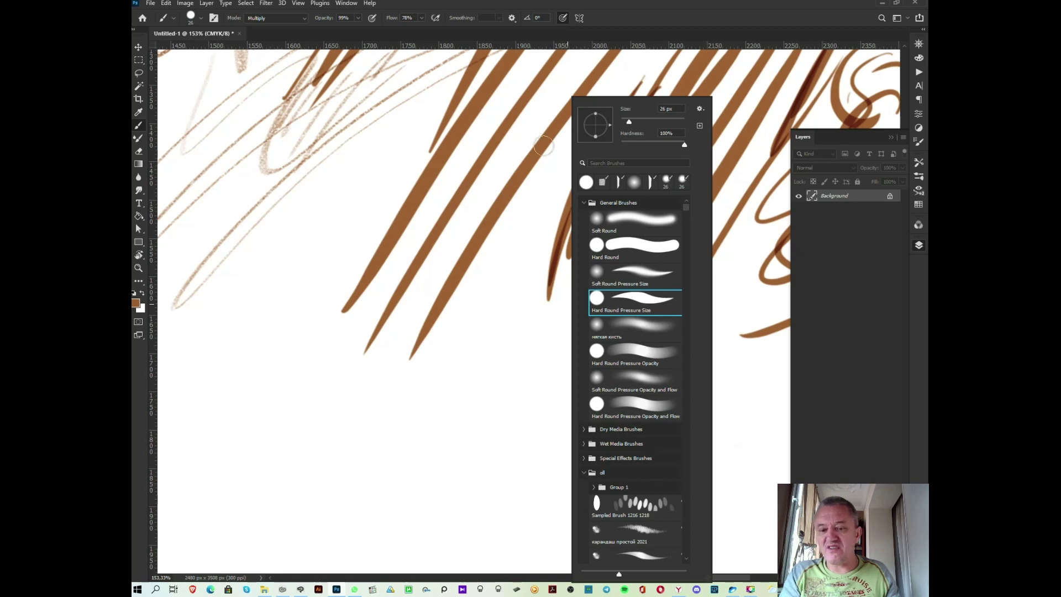
pyautogui.click(520, 167)
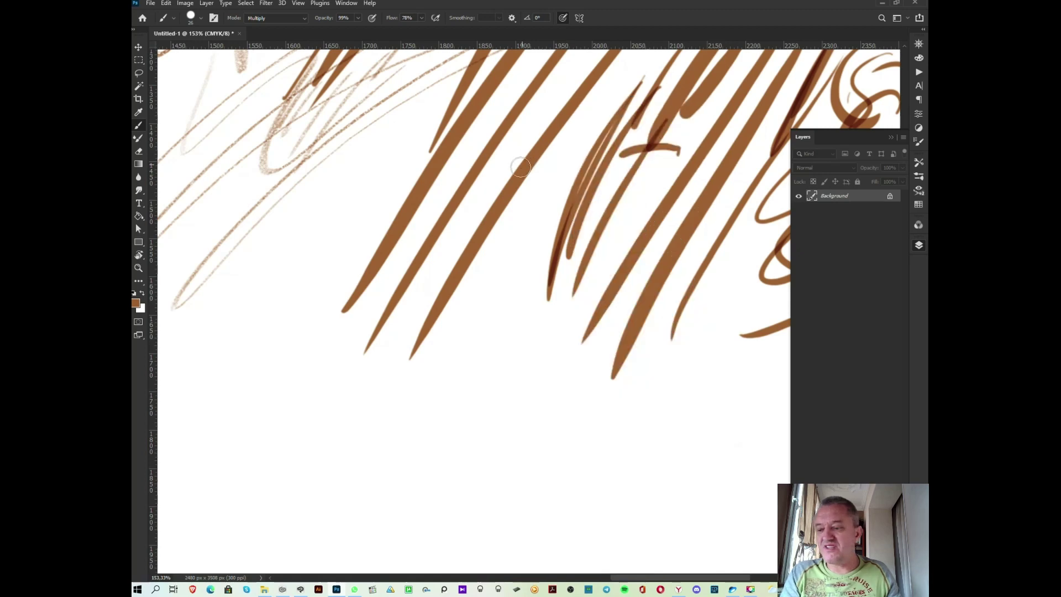
pyautogui.click(272, 17)
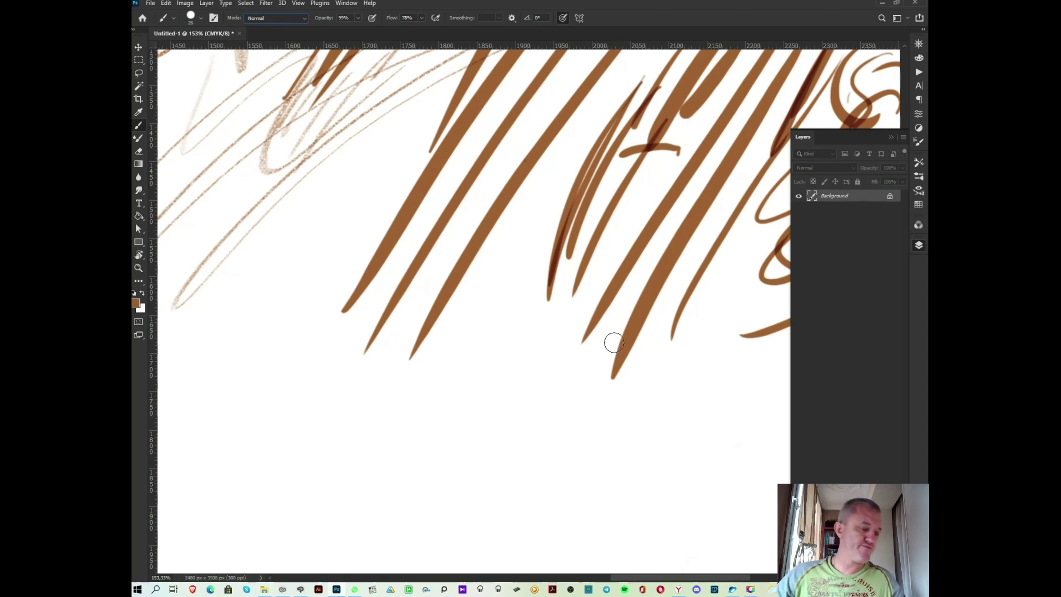
# - Place a brown test dab, zoom the view, and pick the freehand Lasso selection tool
pyautogui.click(613, 343)
pyautogui.scroll(-3, 613, 343)
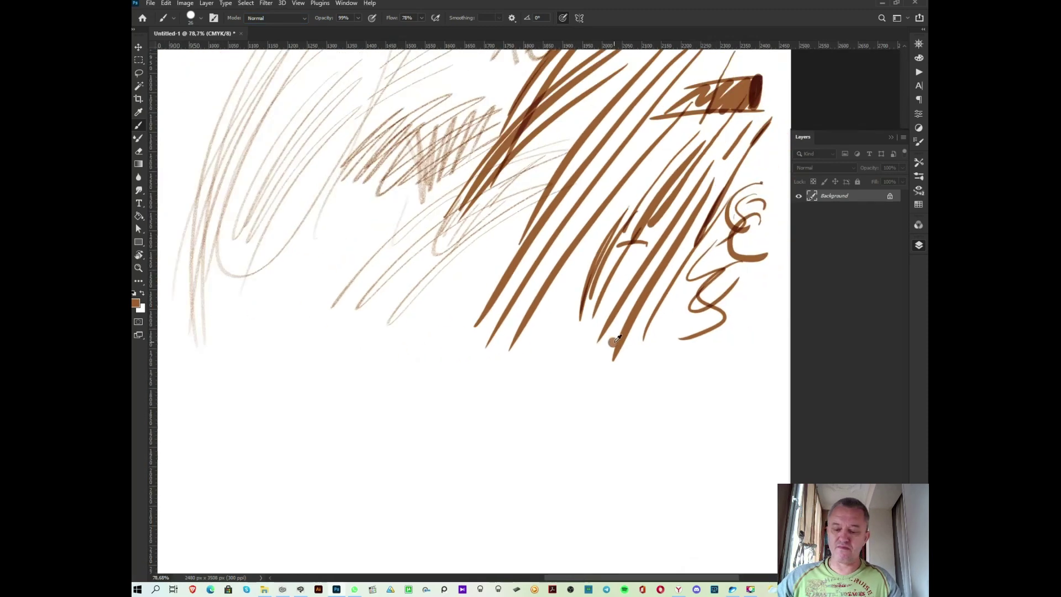
pyautogui.scroll(-2, 612, 342)
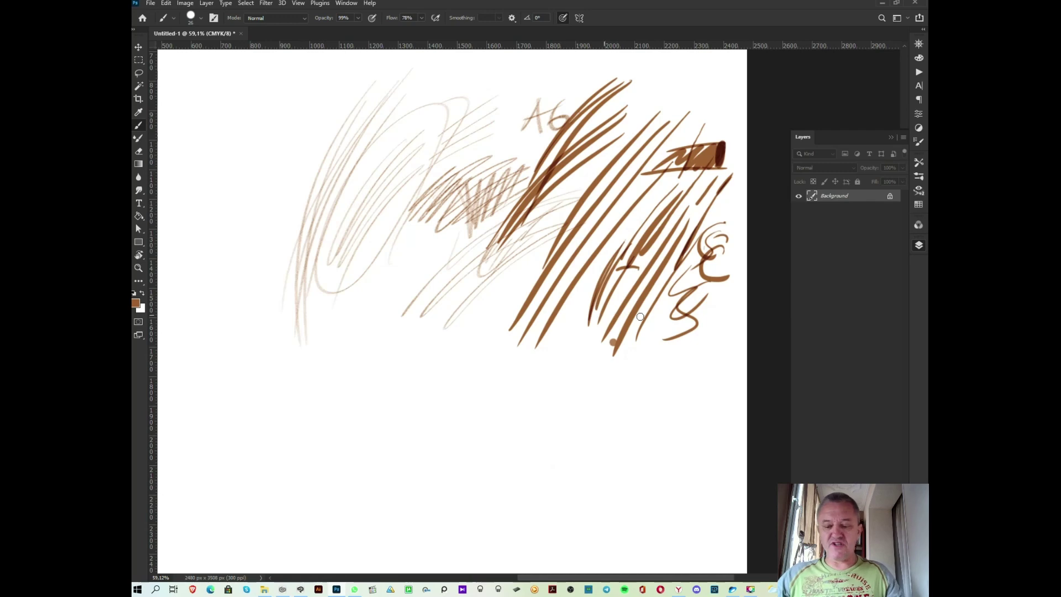
pyautogui.scroll(-1, 613, 318)
pyautogui.scroll(-2, 588, 291)
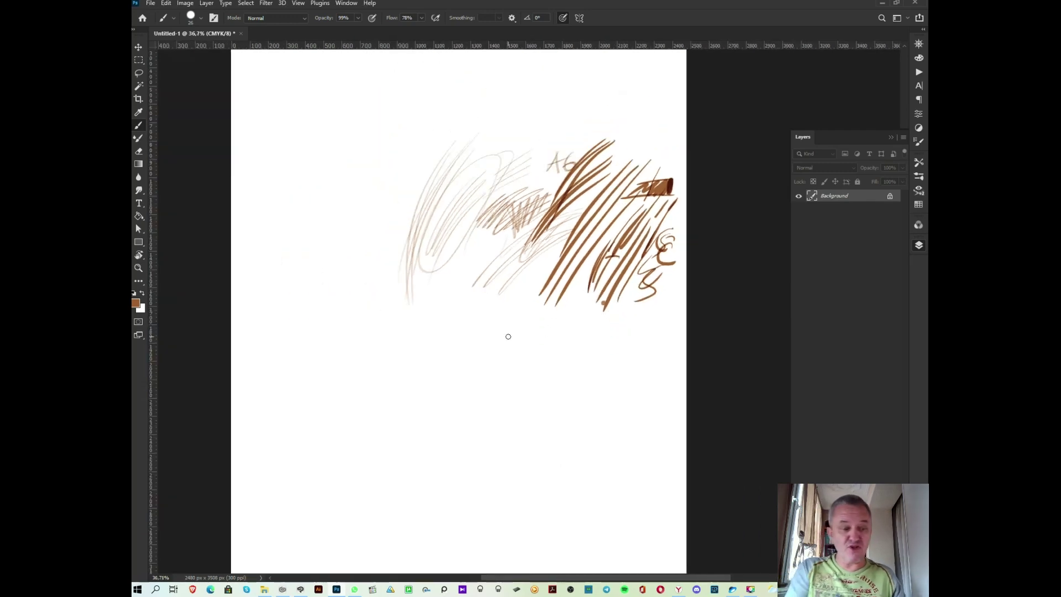
pyautogui.click(139, 72)
# - Cover the leftover strokes with a copied white selection, deselect, zoom in, and add empty Layer 1
pyautogui.moveTo(628, 372)
pyautogui.mouseDown()
pyautogui.moveTo(367, 535)
pyautogui.moveTo(606, 393)
pyautogui.moveTo(627, 391)
pyautogui.moveTo(641, 326)
pyautogui.moveTo(632, 237)
pyautogui.mouseUp()
pyautogui.hotkey('ctrl', 'd')
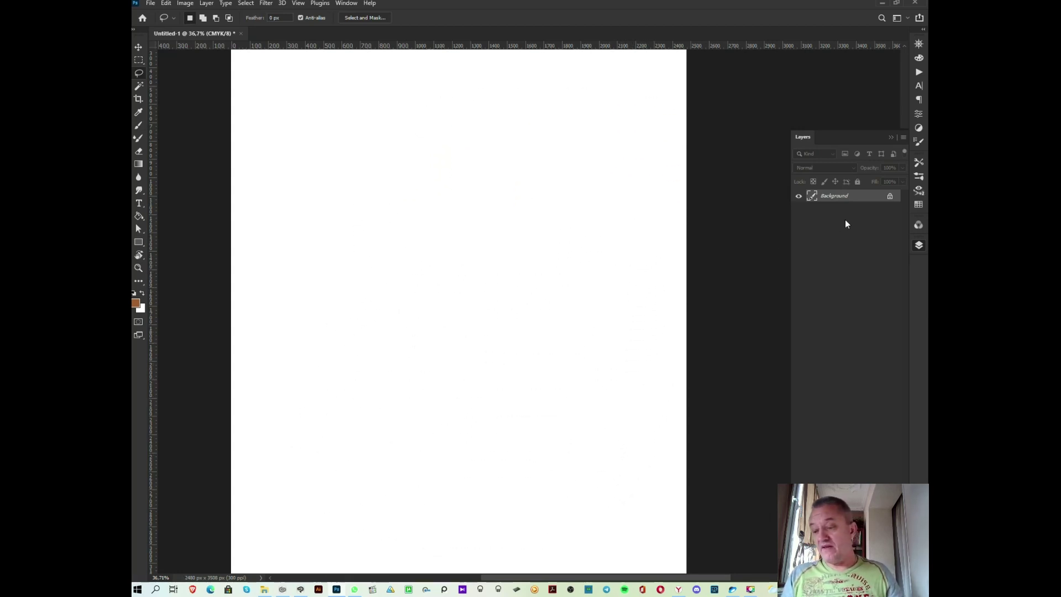
pyautogui.hotkey('ctrl', '+')
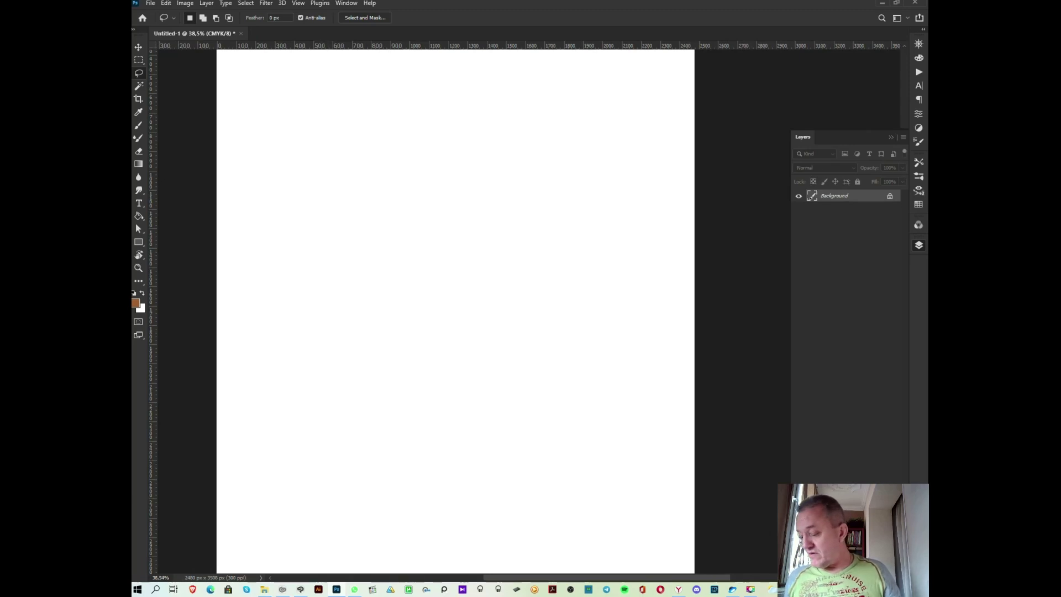
pyautogui.hotkey('ctrl', 'j')
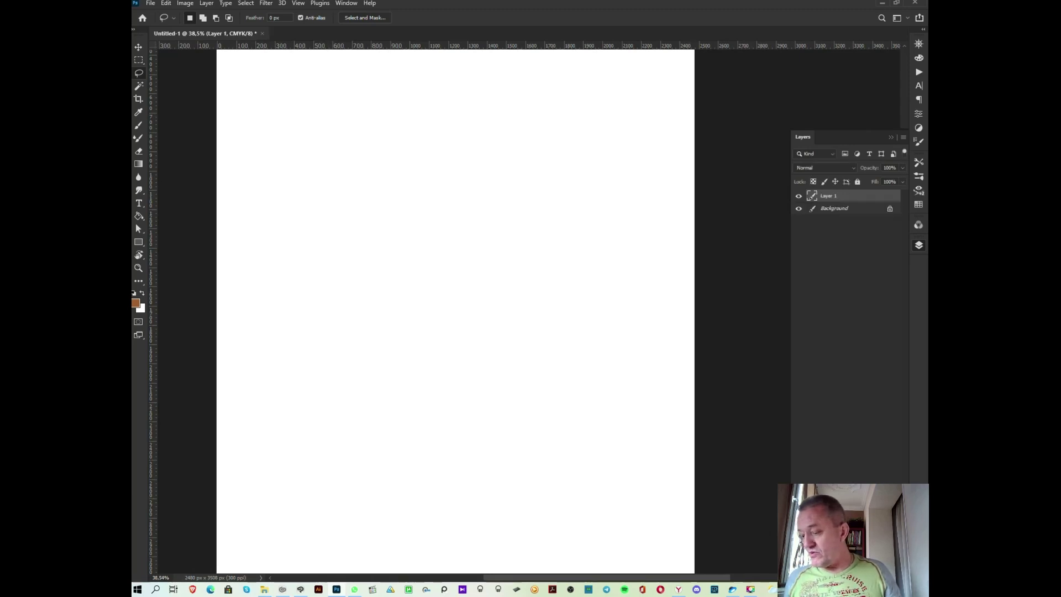
pyautogui.click(301, 590)
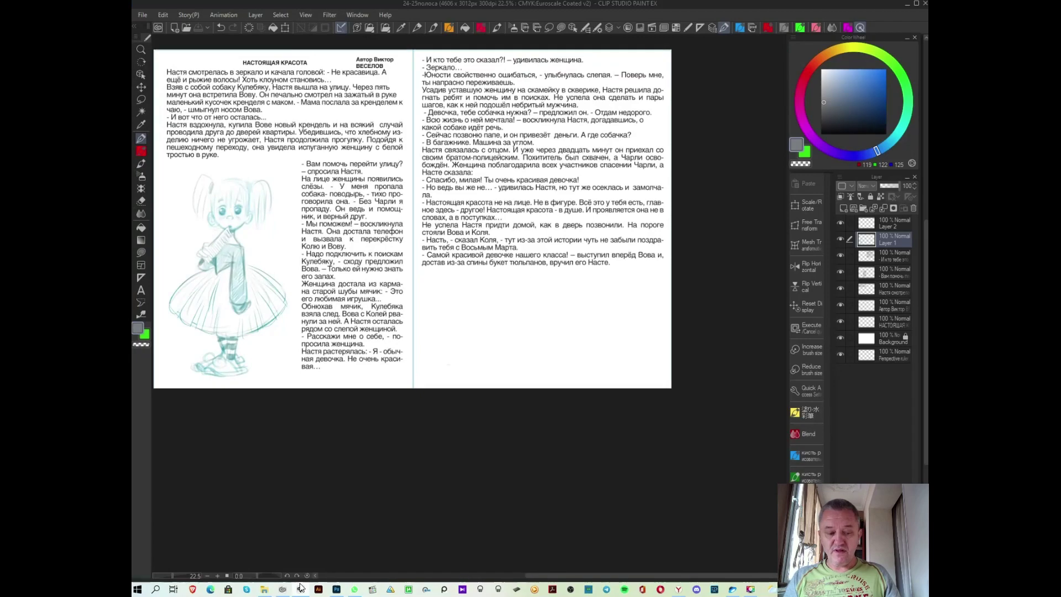
# - Zoom the story spread, undo test letters beside the girl sketch, and pan to the right page
pyautogui.scroll(2, 531, 304)
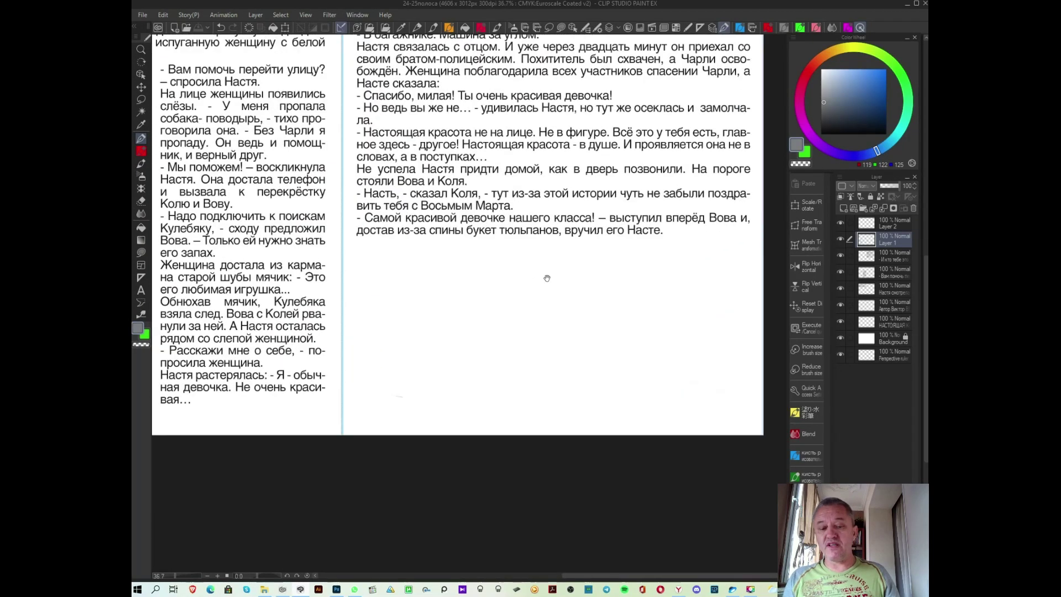
pyautogui.scroll(1, 524, 318)
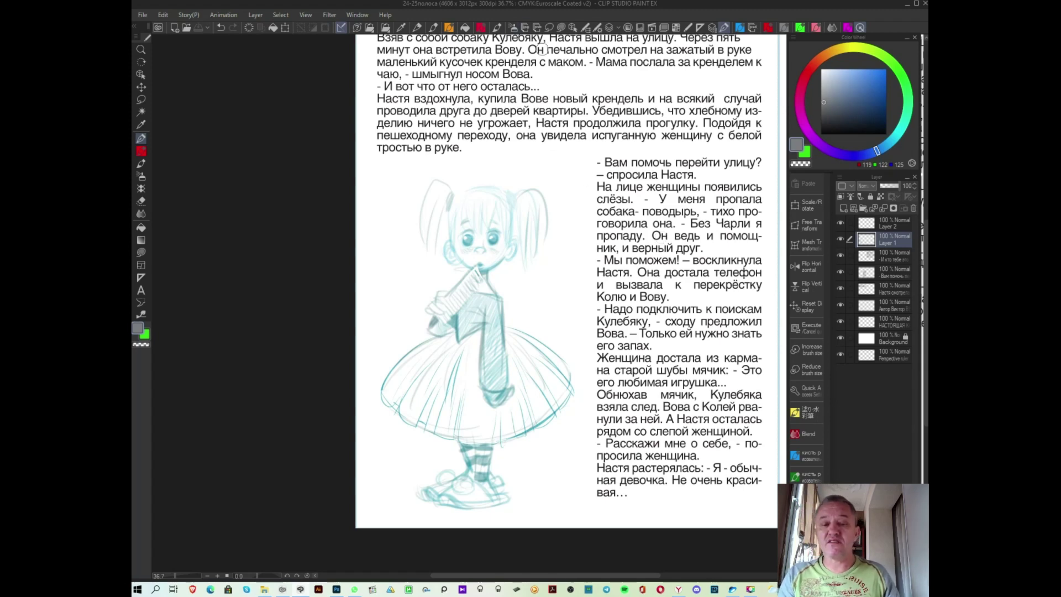
pyautogui.moveTo(387, 238); pyautogui.dragTo(390, 255)
pyautogui.hotkey('ctrl', 'z')
pyautogui.hotkey('ctrl', 'z')
pyautogui.moveTo(576, 382); pyautogui.dragTo(330, 409)
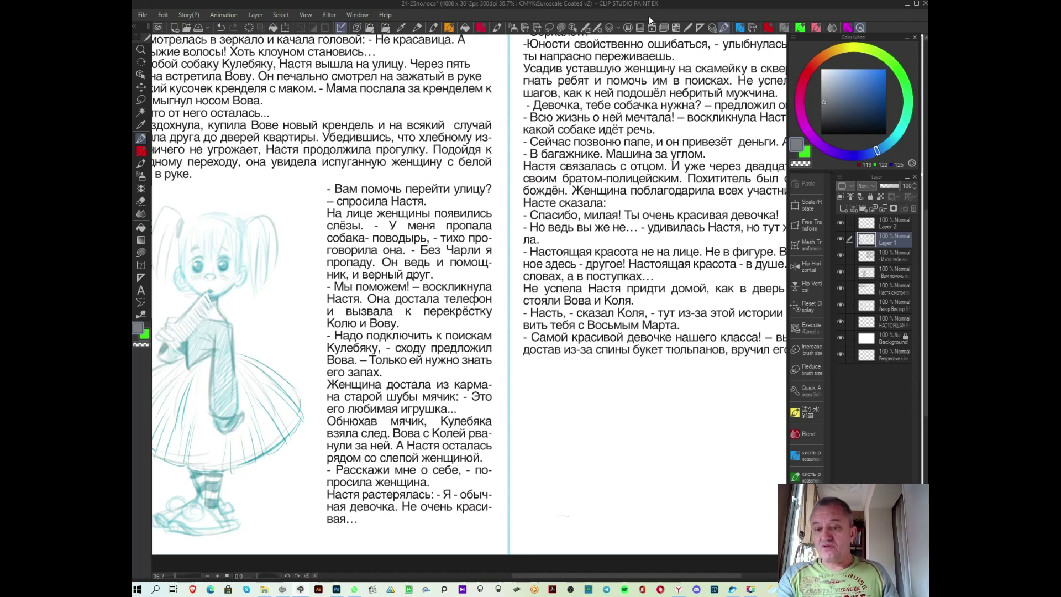
# - Show the Pencil sub tool list with presets like Real pencil and Design pencil
pyautogui.click(417, 27)
pyautogui.click(585, 28)
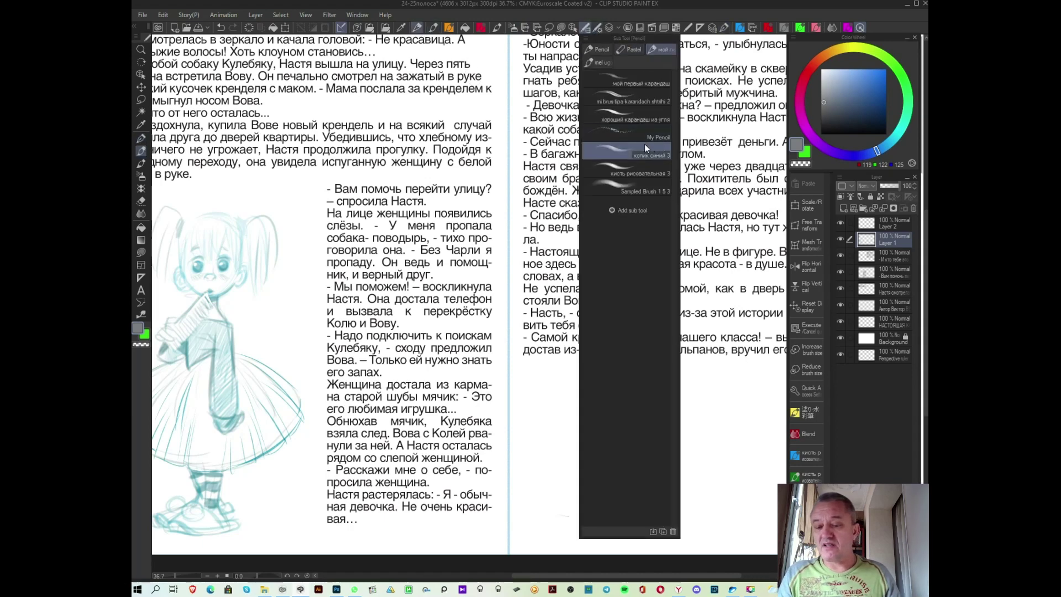
pyautogui.click(599, 49)
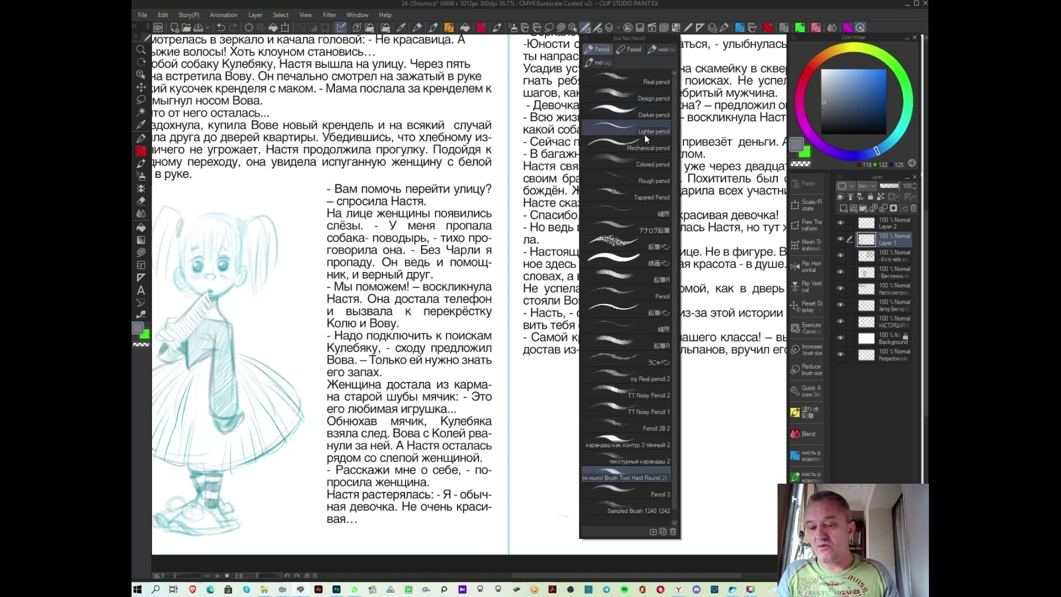
# - Select the Real pencil, then the TT Noisy Pencil 1 sub tool
pyautogui.click(628, 82)
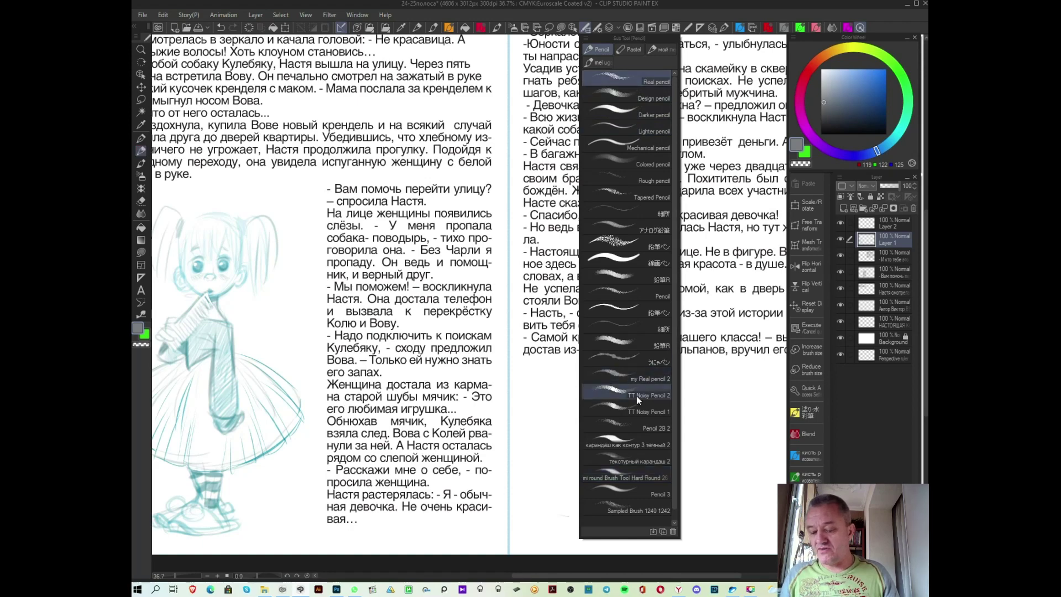
pyautogui.click(624, 409)
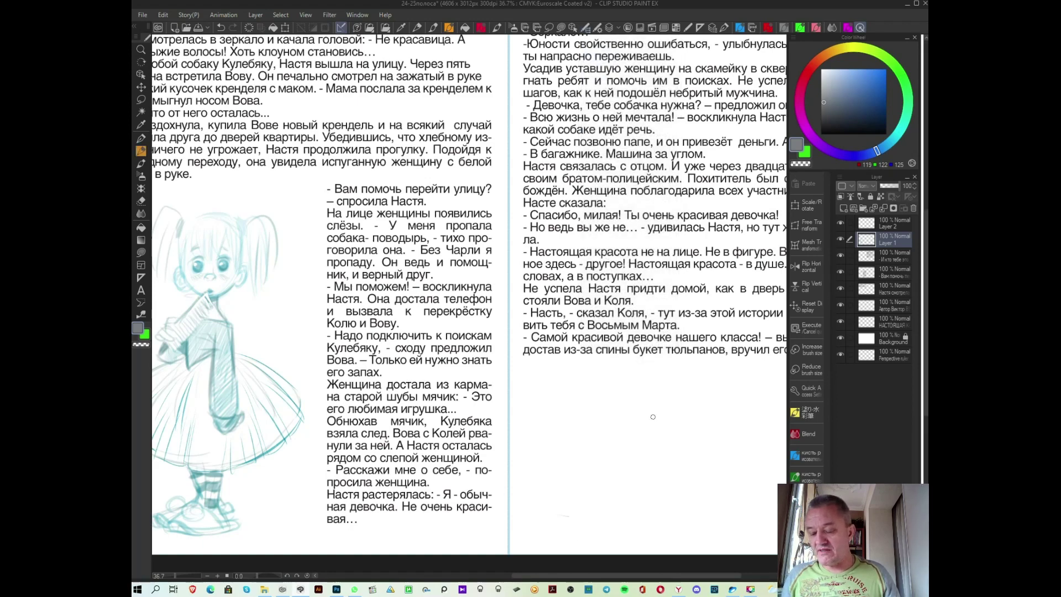
pyautogui.scroll(3, 652, 416)
# - Draw grey test loops and hatching on the right page, then delete them
pyautogui.moveTo(598, 424); pyautogui.dragTo(535, 484)
pyautogui.moveTo(623, 408)
pyautogui.mouseDown()
pyautogui.moveTo(548, 499)
pyautogui.moveTo(563, 503)
pyautogui.mouseUp()
pyautogui.moveTo(650, 382)
pyautogui.mouseDown()
pyautogui.moveTo(590, 462)
pyautogui.moveTo(595, 471)
pyautogui.mouseUp()
pyautogui.moveTo(700, 416); pyautogui.dragTo(615, 472)
pyautogui.moveTo(710, 460)
pyautogui.mouseDown()
pyautogui.moveTo(576, 377)
pyautogui.moveTo(638, 310)
pyautogui.moveTo(497, 388)
pyautogui.mouseUp()
pyautogui.moveTo(587, 305); pyautogui.dragTo(413, 439)
pyautogui.moveTo(530, 426); pyautogui.dragTo(675, 320)
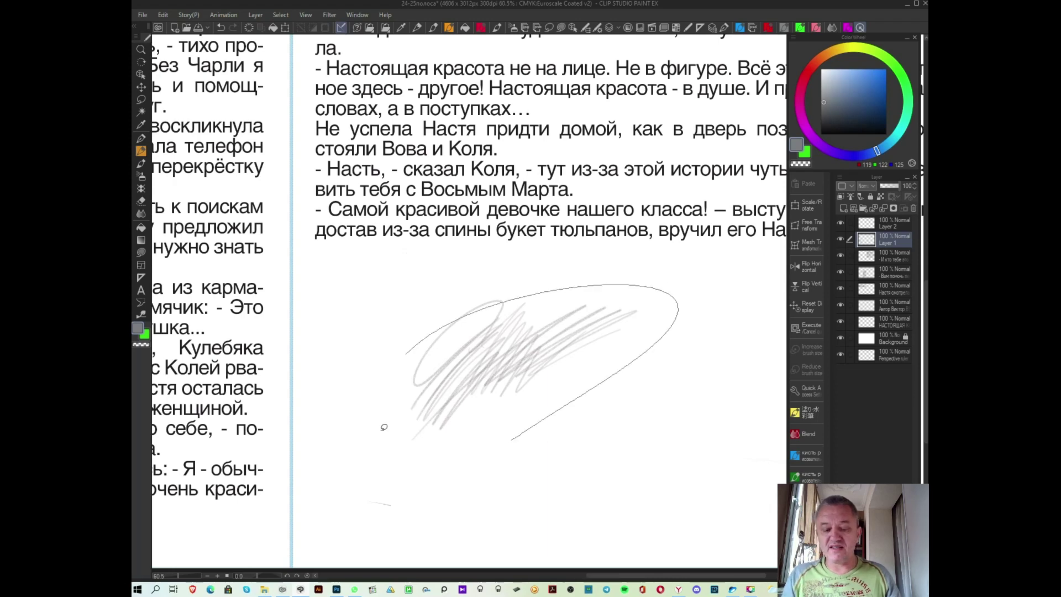
pyautogui.press('Delete')
# - Try and delete a few more small and curved test strokes, then pan to the left page
pyautogui.moveTo(525, 325)
pyautogui.mouseDown()
pyautogui.moveTo(559, 290)
pyautogui.moveTo(436, 355)
pyautogui.mouseUp()
pyautogui.press('Delete')
pyautogui.moveTo(387, 468); pyautogui.dragTo(409, 530)
pyautogui.press('Delete')
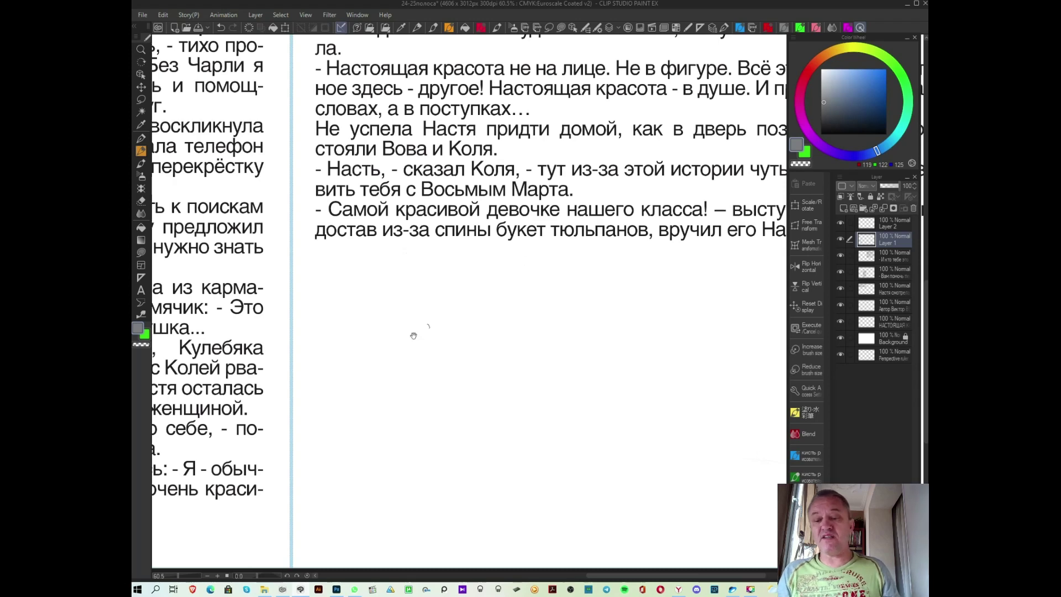
pyautogui.moveTo(426, 328); pyautogui.dragTo(574, 350)
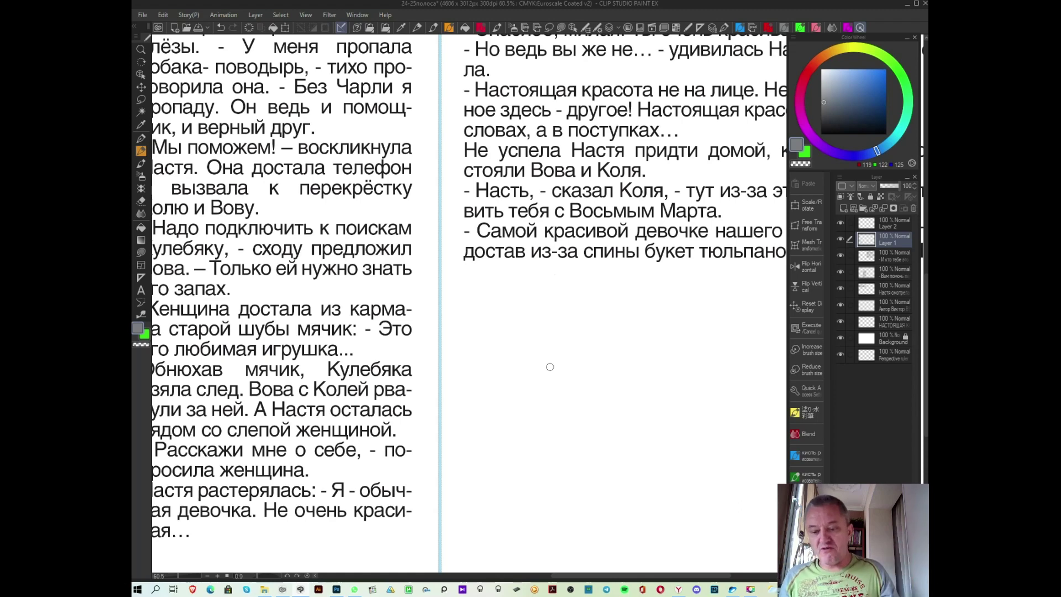
# - Open the View menu to reach the Color profile options
pyautogui.click(305, 15)
pyautogui.moveTo(336, 443)
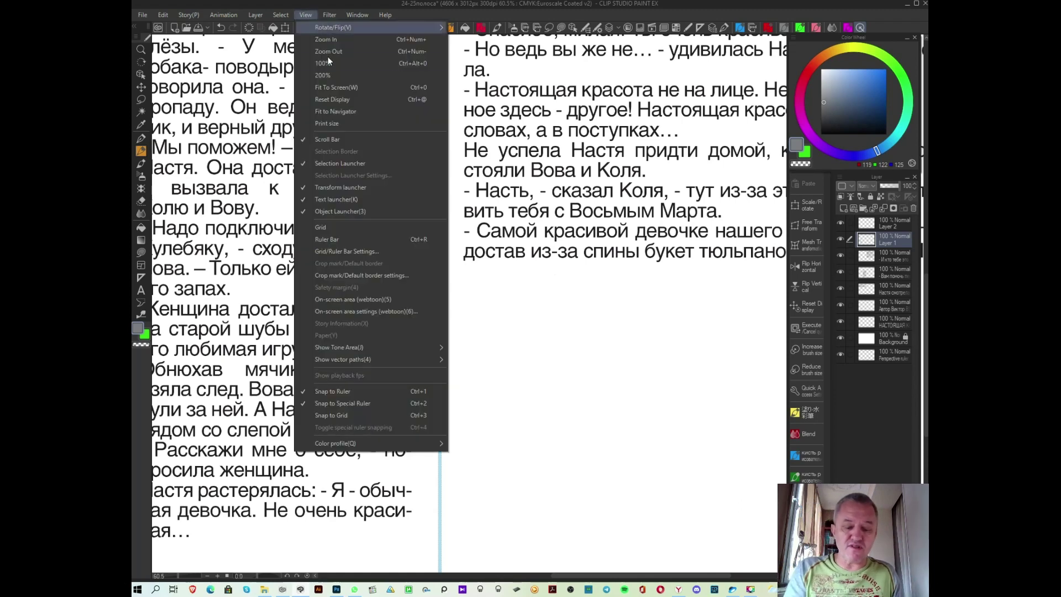
# - Set the preview profile to CMYK Coated FOGRA39 instead of Euroscale Coated v2
pyautogui.click(511, 445)
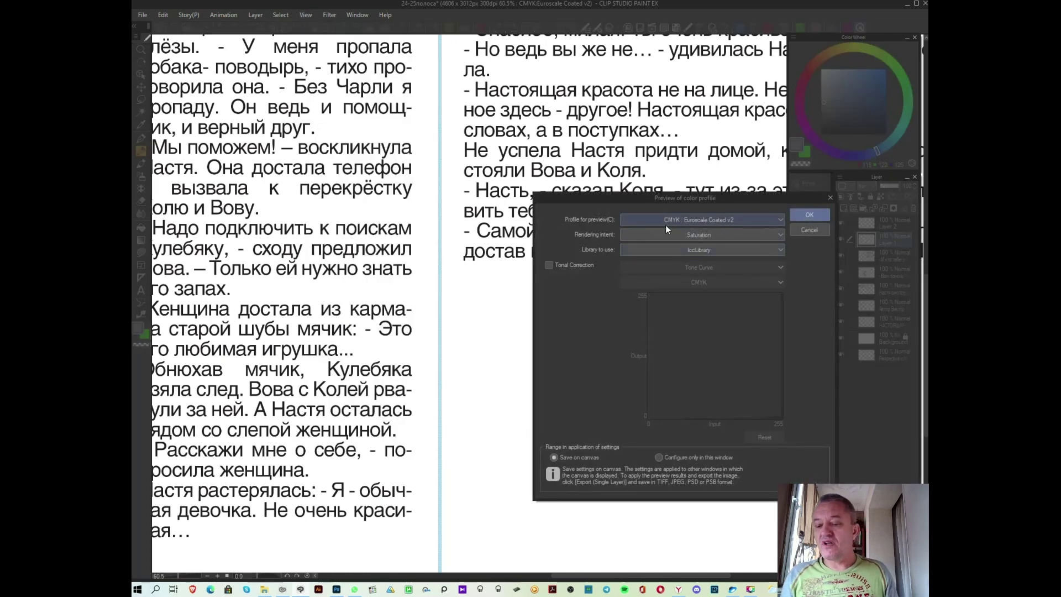
pyautogui.click(772, 220)
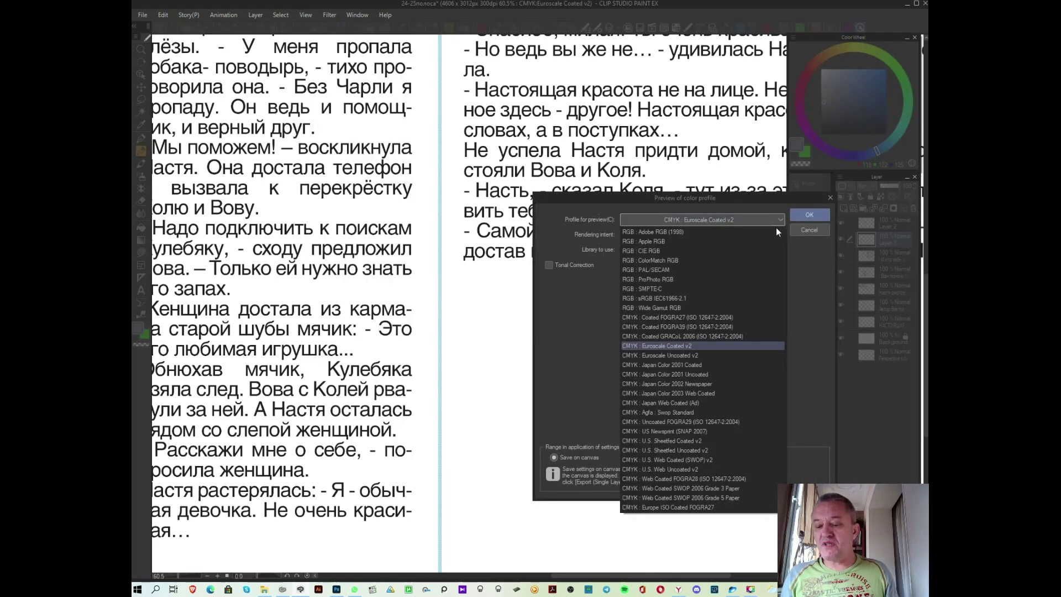
pyautogui.click(725, 327)
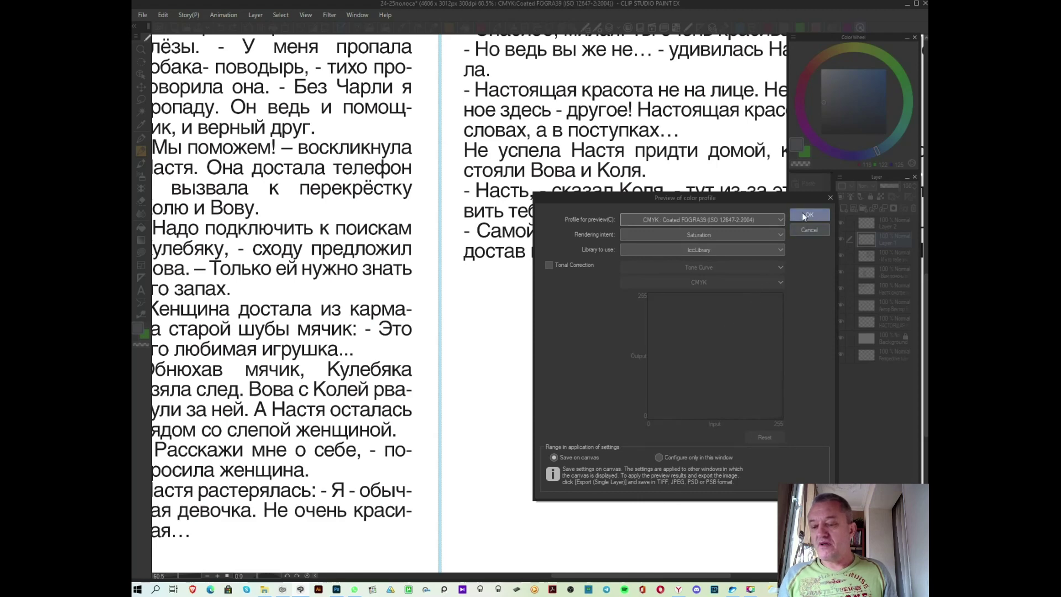
pyautogui.click(804, 215)
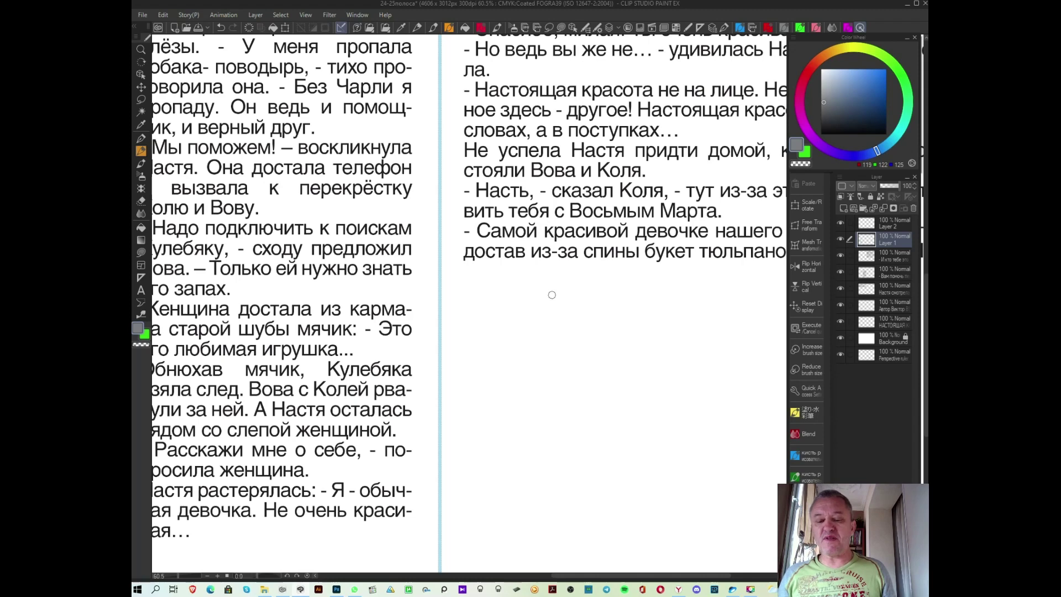
pyautogui.moveTo(545, 338); pyautogui.dragTo(669, 332)
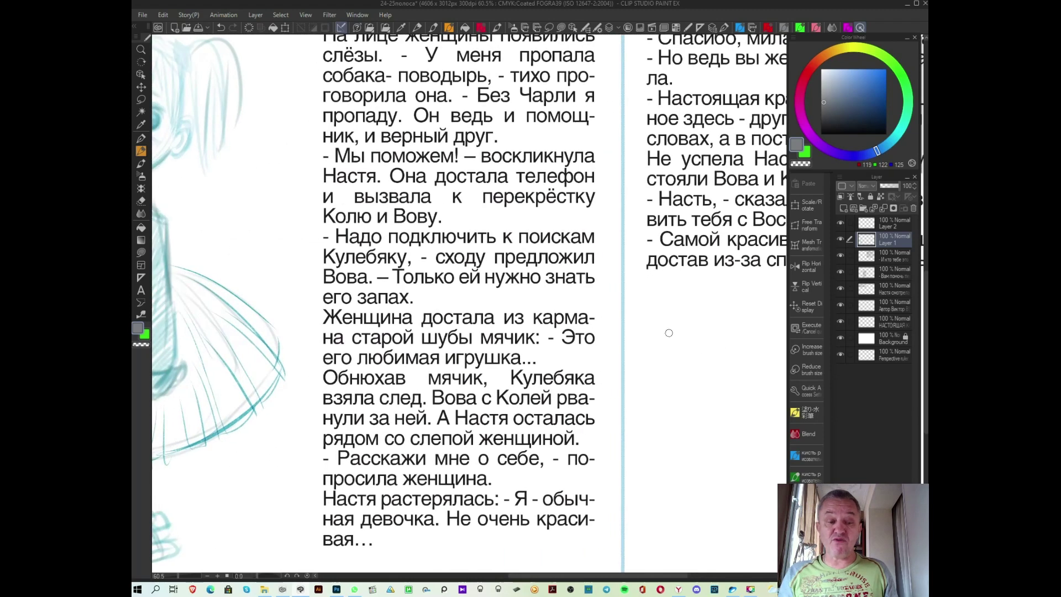
pyautogui.click(142, 15)
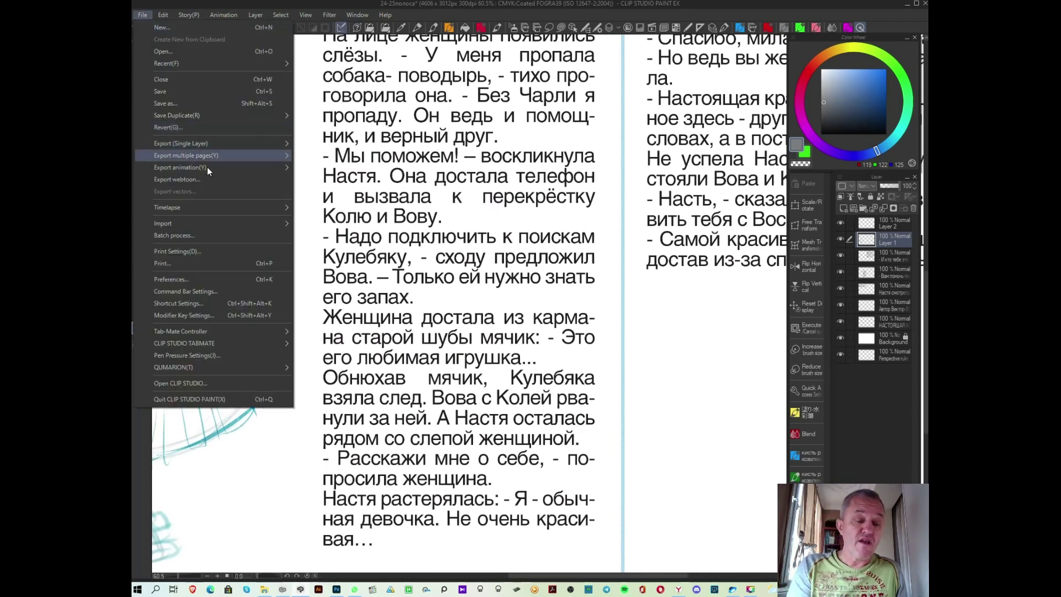
pyautogui.moveTo(177, 114)
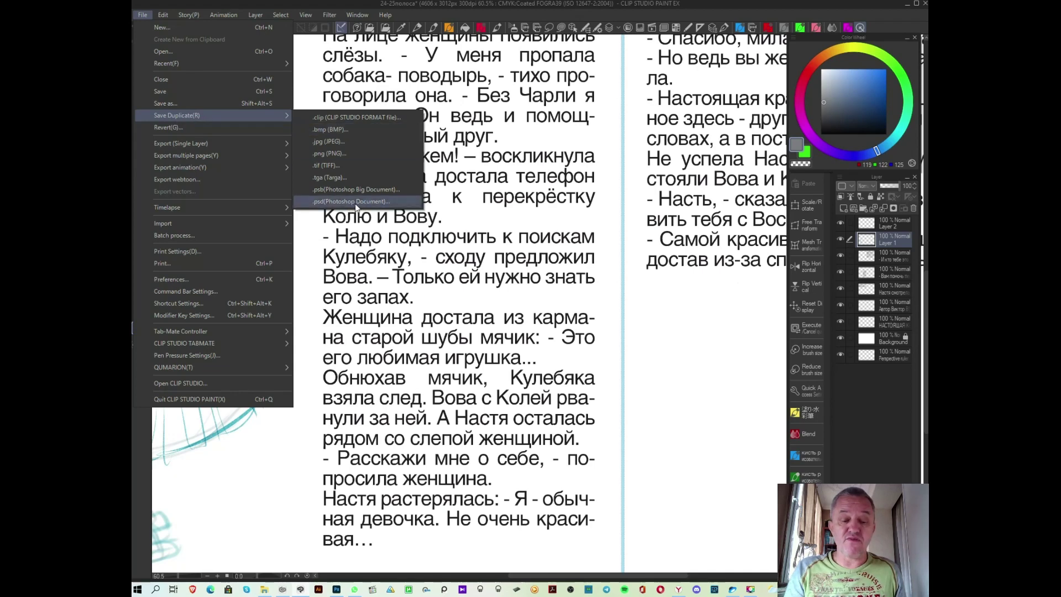
pyautogui.click(356, 201)
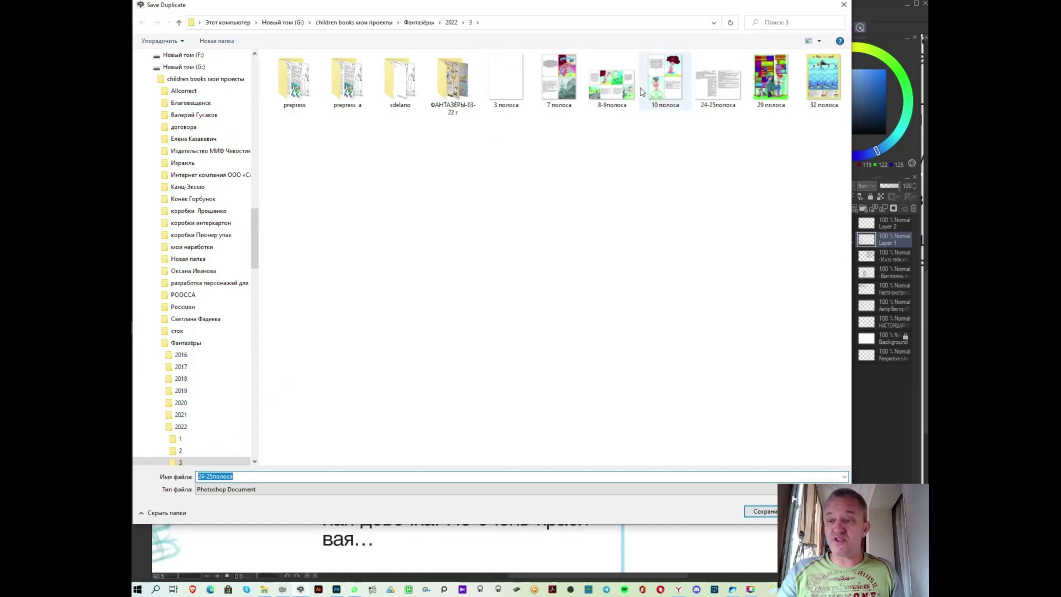
pyautogui.click(843, 4)
pyautogui.moveTo(694, 418); pyautogui.dragTo(373, 394)
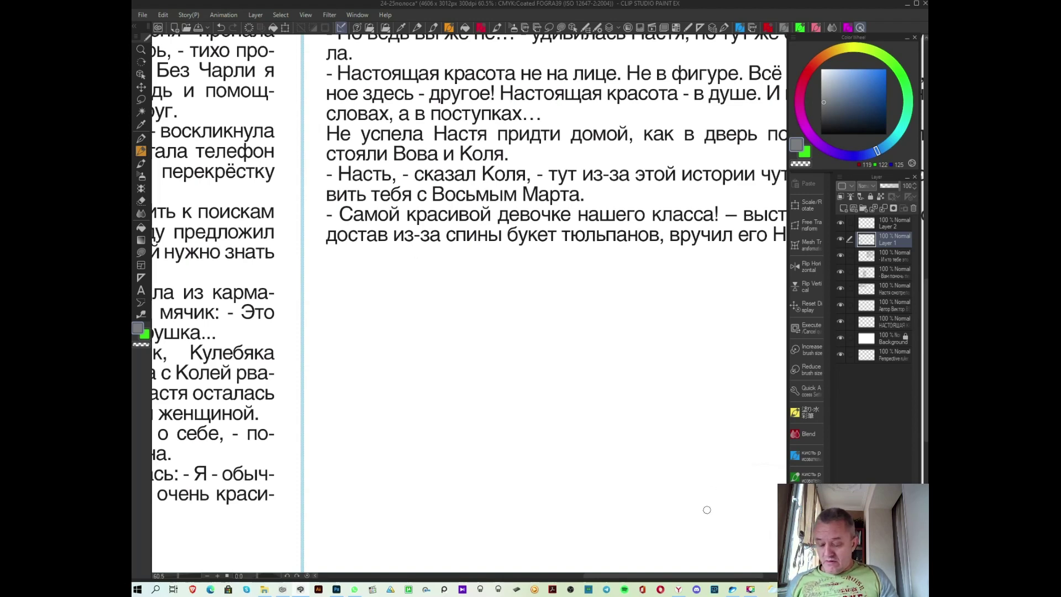
# - Return to Photoshop's blank Untitled-1 document and zoom it to about 64.9%
pyautogui.hotkey('alt', 'Tab')
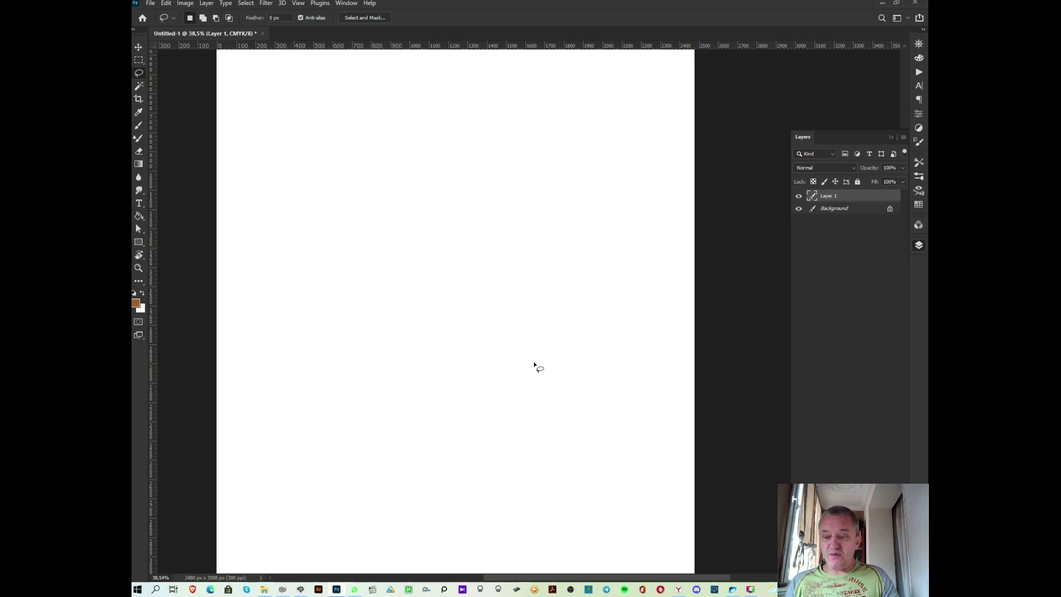
pyautogui.hscroll(-3, 553, 309)
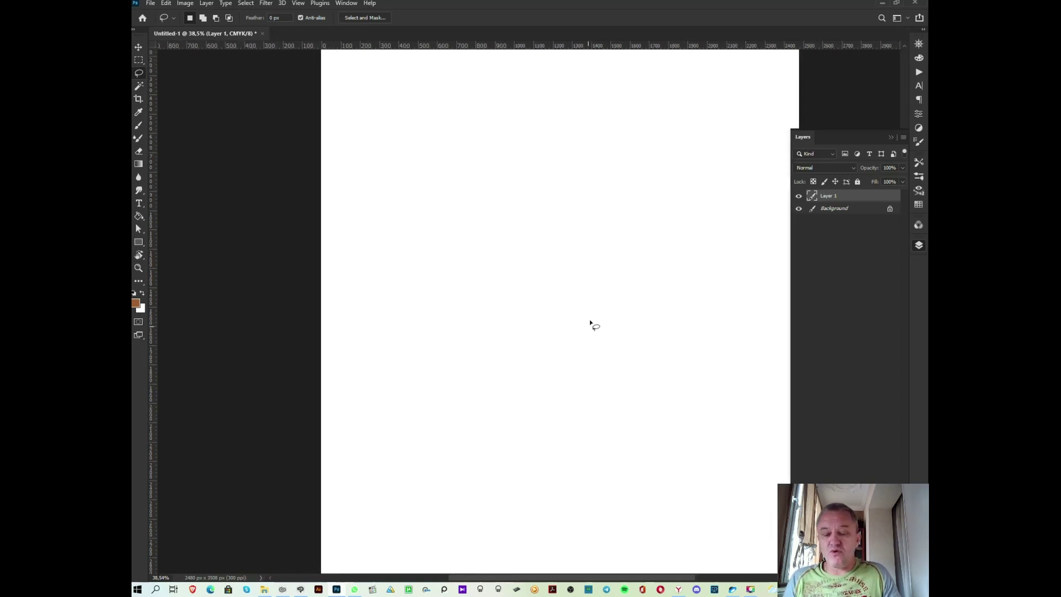
pyautogui.scroll(1, 590, 331)
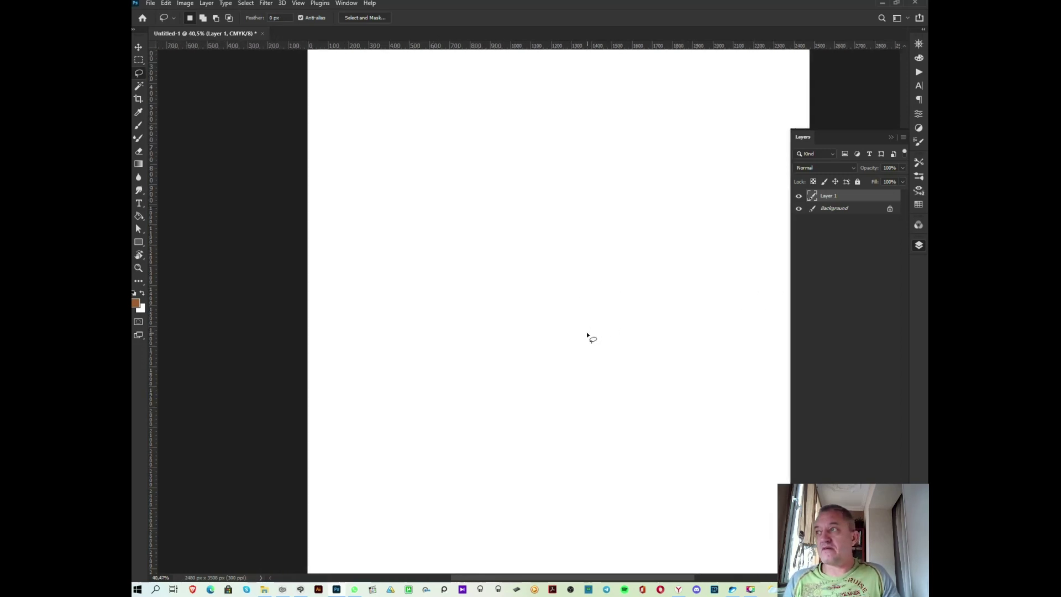
pyautogui.scroll(5, 589, 337)
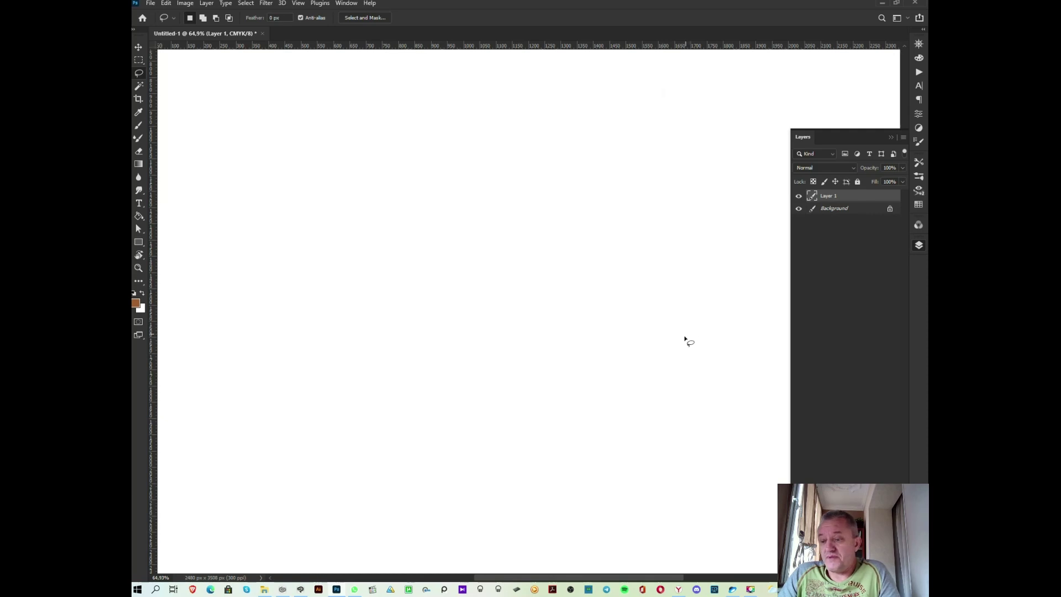
# - Choose the Brush tool with the Hard Round Pressure Size 26 px preset
pyautogui.click(139, 125)
pyautogui.rightClick(445, 201)
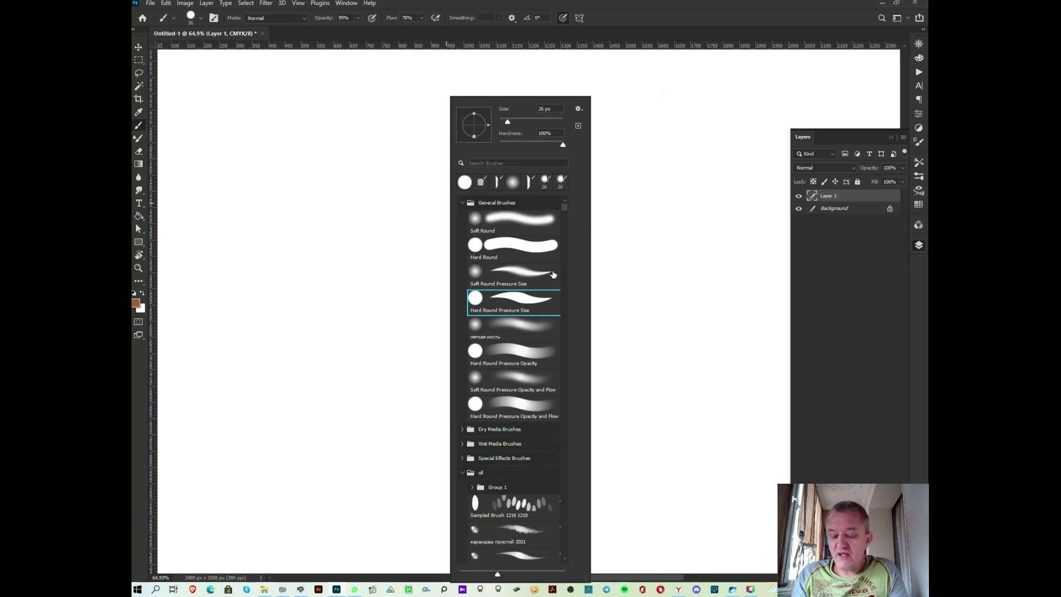
pyautogui.click(613, 208)
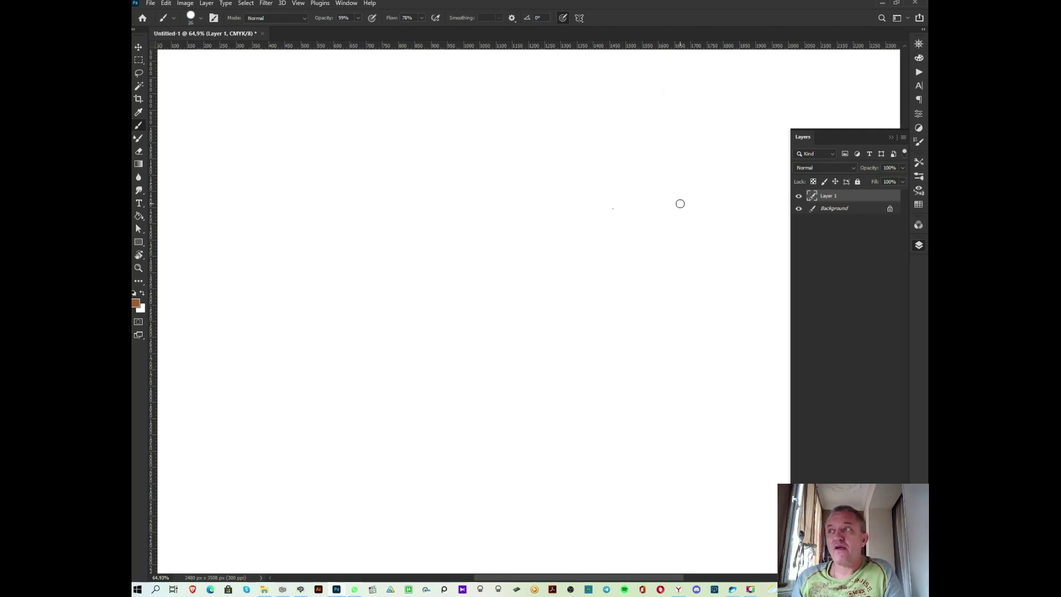
# - Paint the curving brown stalk with side branches, an oval bud, a spiral and a bottom loop
pyautogui.moveTo(569, 191)
pyautogui.mouseDown()
pyautogui.moveTo(454, 318)
pyautogui.moveTo(427, 385)
pyautogui.mouseUp()
pyautogui.moveTo(467, 285); pyautogui.dragTo(553, 236)
pyautogui.moveTo(500, 260)
pyautogui.mouseDown()
pyautogui.moveTo(548, 254)
pyautogui.moveTo(553, 269)
pyautogui.moveTo(534, 288)
pyautogui.mouseUp()
pyautogui.moveTo(463, 255)
pyautogui.mouseDown()
pyautogui.moveTo(450, 259)
pyautogui.moveTo(469, 248)
pyautogui.moveTo(460, 252)
pyautogui.mouseUp()
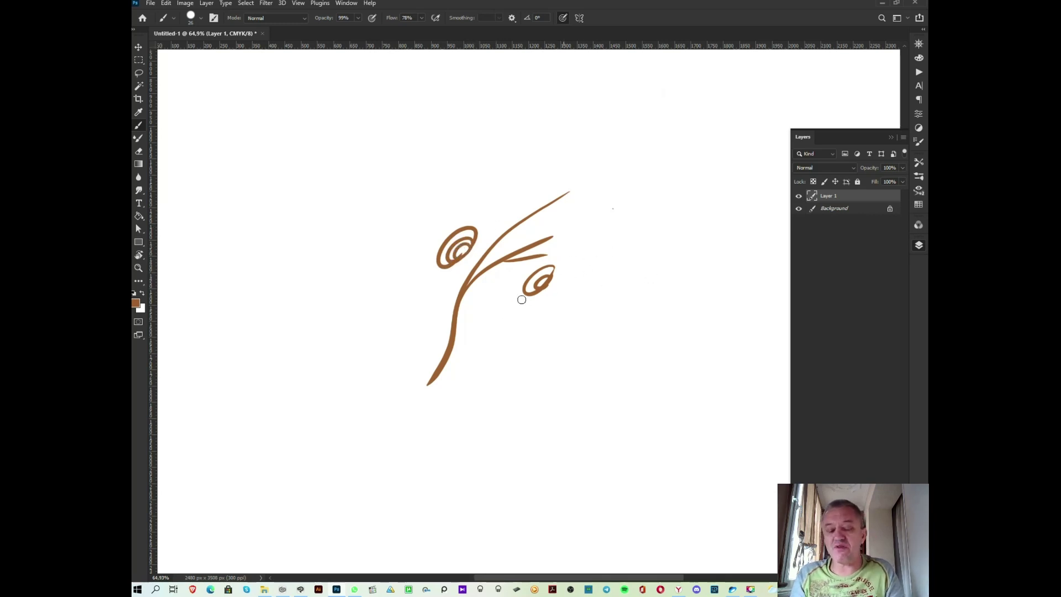
pyautogui.moveTo(426, 382)
pyautogui.mouseDown()
pyautogui.moveTo(433, 404)
pyautogui.moveTo(421, 412)
pyautogui.mouseUp()
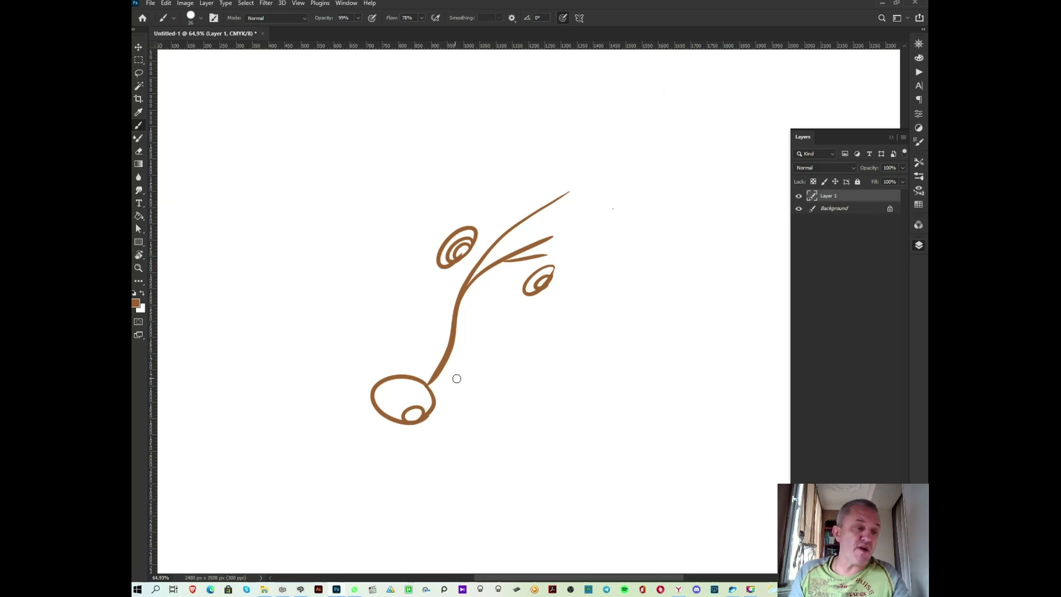
# - Shrink the brush to 10 px and add veined leaves, a two-lobed tip leaf and small top leaves
pyautogui.press('[')
pyautogui.press('[')
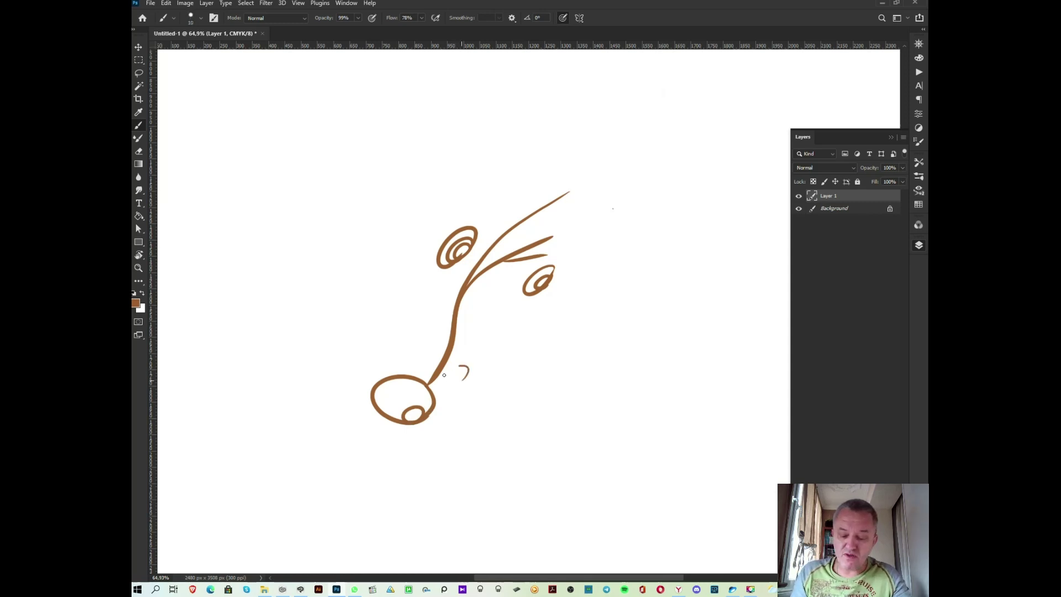
pyautogui.moveTo(444, 375)
pyautogui.mouseDown()
pyautogui.moveTo(522, 316)
pyautogui.moveTo(547, 323)
pyautogui.moveTo(584, 311)
pyautogui.mouseUp()
pyautogui.moveTo(452, 309); pyautogui.dragTo(367, 304)
pyautogui.moveTo(524, 218)
pyautogui.mouseDown()
pyautogui.moveTo(500, 184)
pyautogui.moveTo(522, 220)
pyautogui.moveTo(534, 193)
pyautogui.moveTo(526, 230)
pyautogui.mouseUp()
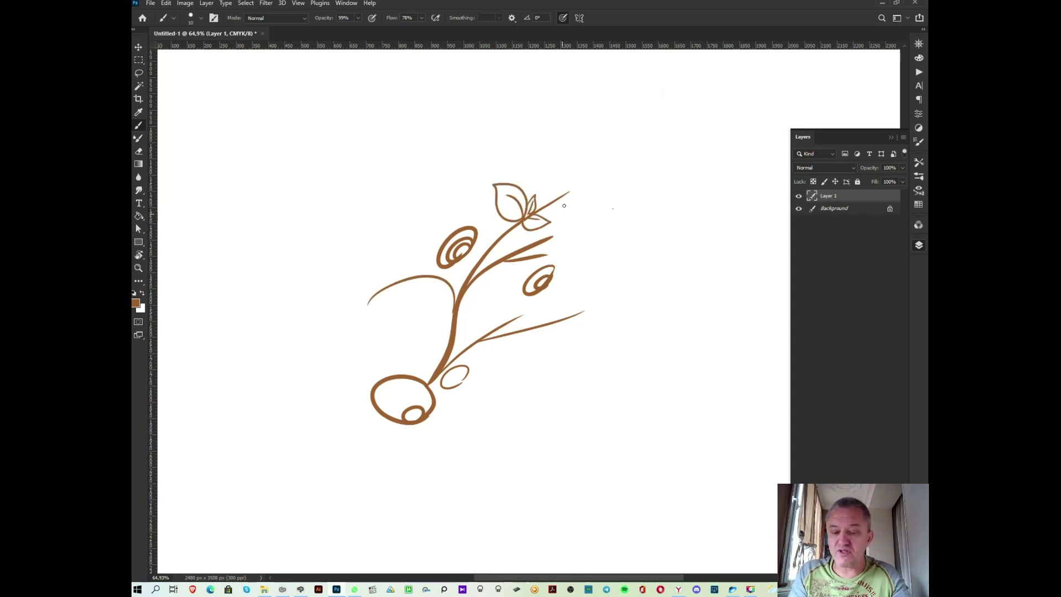
pyautogui.moveTo(569, 192)
pyautogui.mouseDown()
pyautogui.moveTo(569, 155)
pyautogui.moveTo(566, 194)
pyautogui.moveTo(603, 177)
pyautogui.moveTo(586, 183)
pyautogui.moveTo(587, 213)
pyautogui.moveTo(552, 200)
pyautogui.moveTo(551, 185)
pyautogui.moveTo(547, 201)
pyautogui.mouseUp()
pyautogui.moveTo(502, 153)
pyautogui.mouseDown()
pyautogui.moveTo(540, 162)
pyautogui.moveTo(525, 169)
pyautogui.mouseUp()
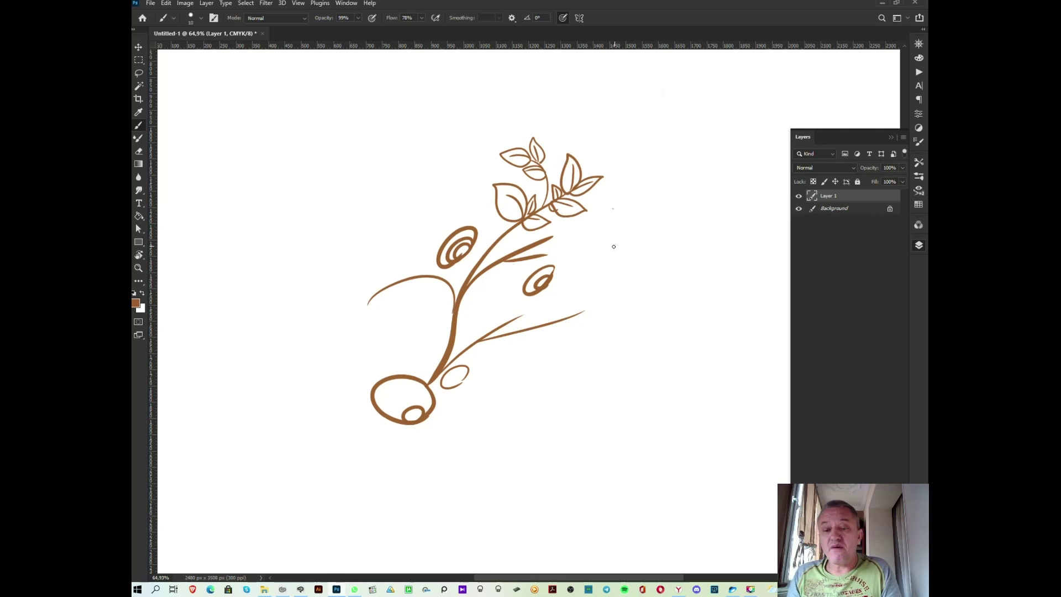
pyautogui.rightClick(621, 269)
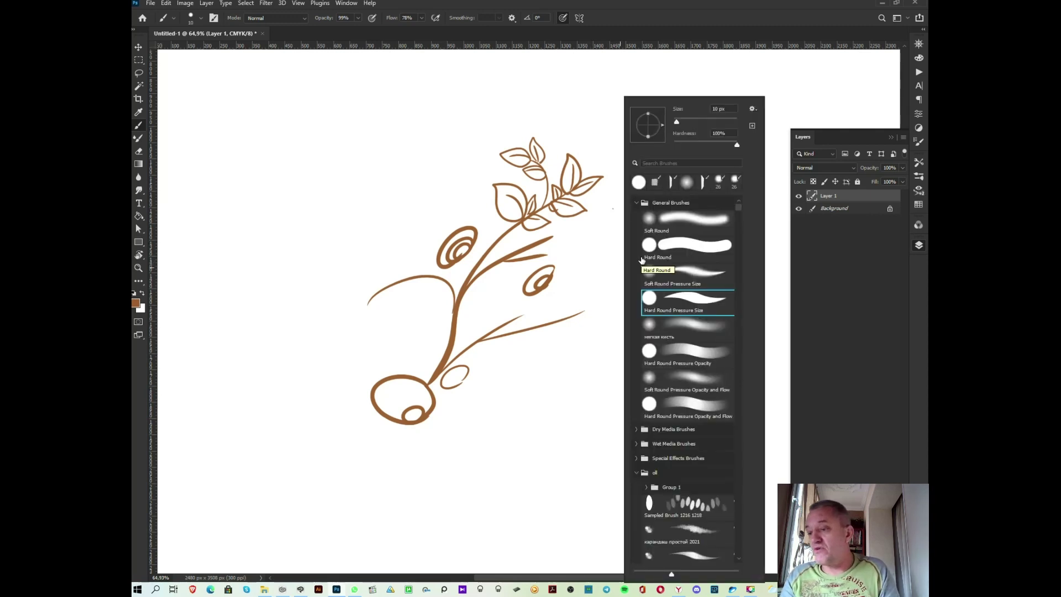
# - Open the Brush Settings panel and adjust its size
pyautogui.click(919, 176)
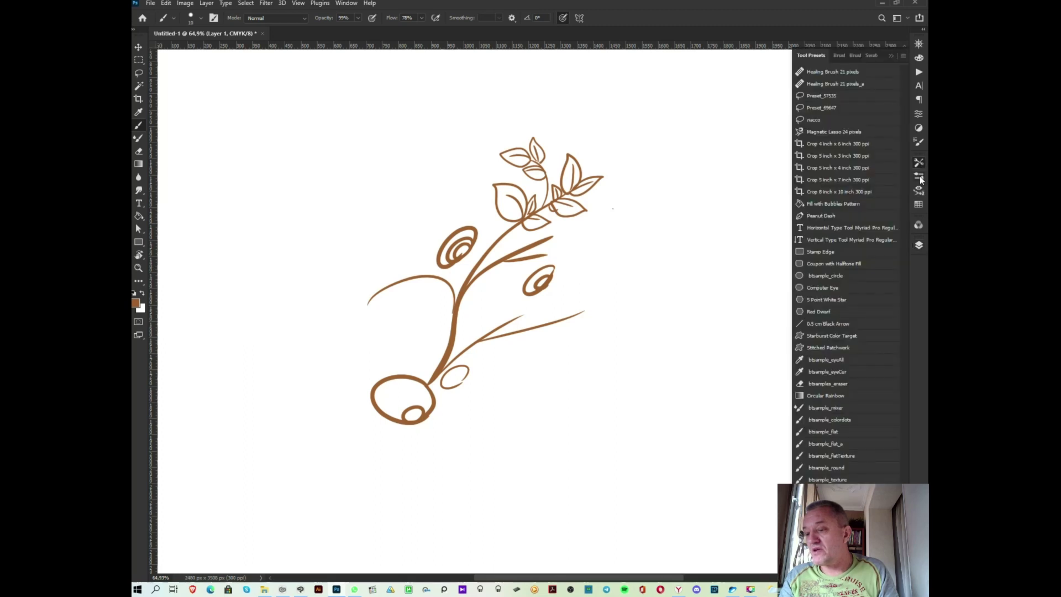
pyautogui.click(919, 176)
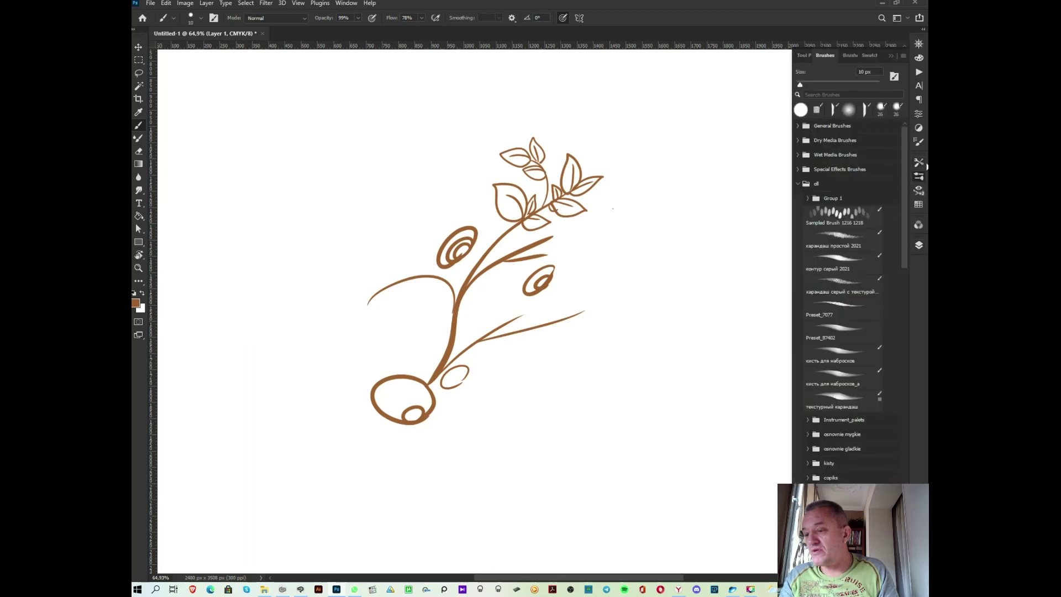
pyautogui.click(919, 176)
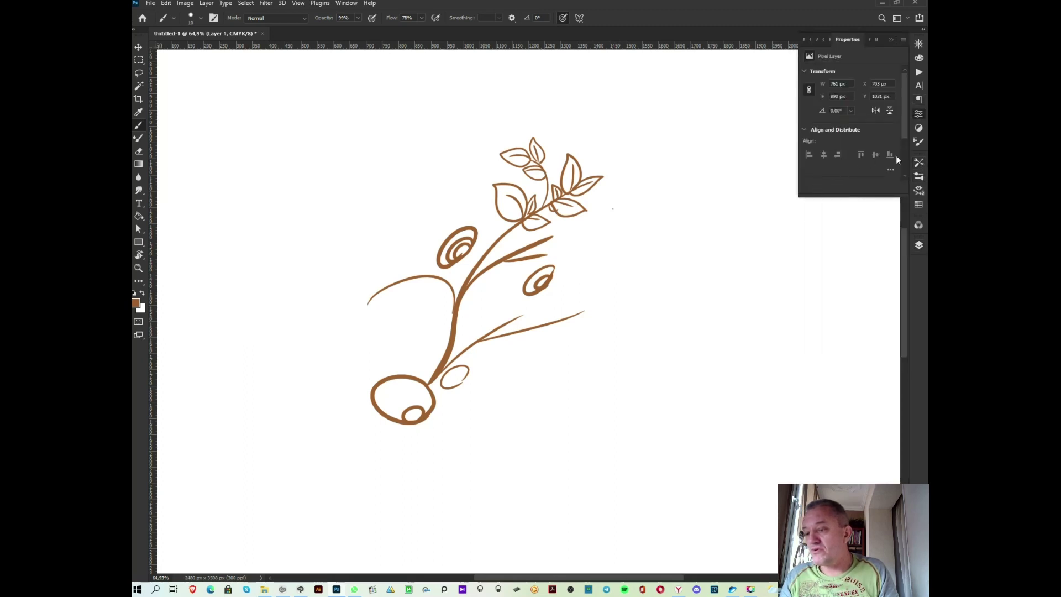
pyautogui.click(918, 142)
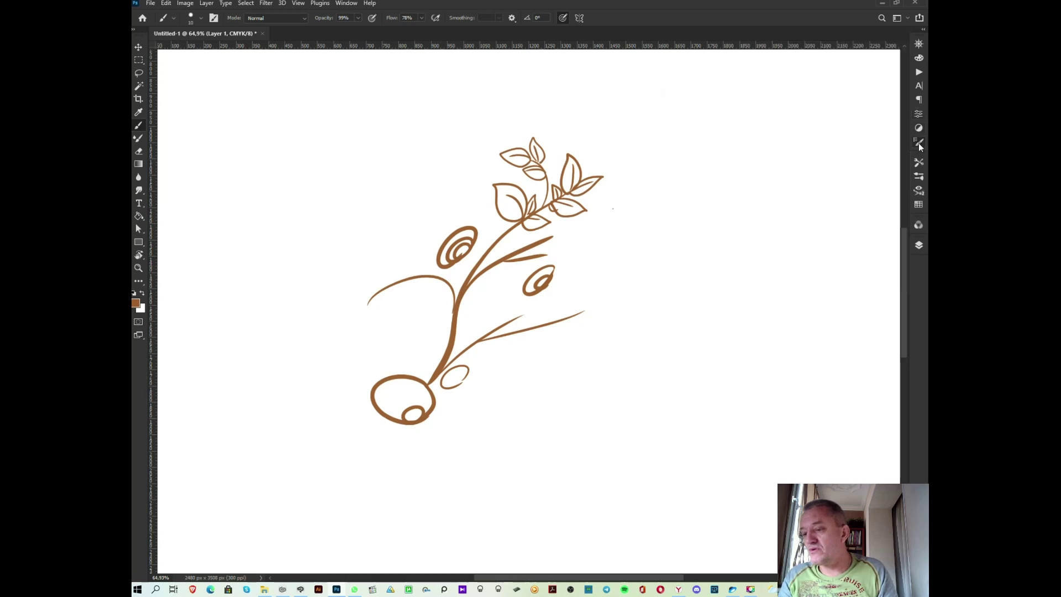
pyautogui.moveTo(730, 302); pyautogui.dragTo(673, 397)
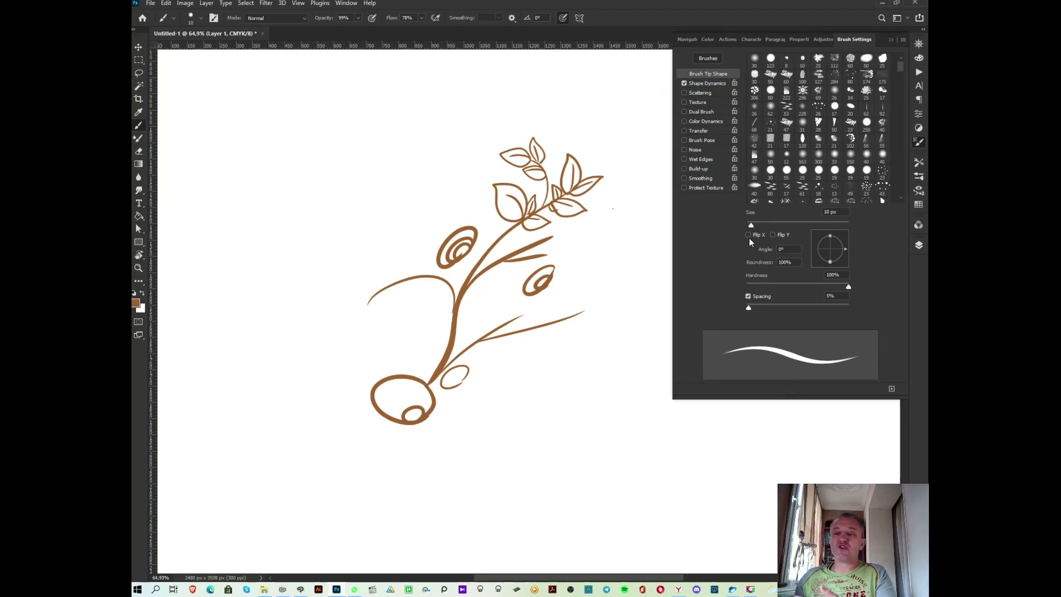
pyautogui.moveTo(673, 397); pyautogui.dragTo(760, 290)
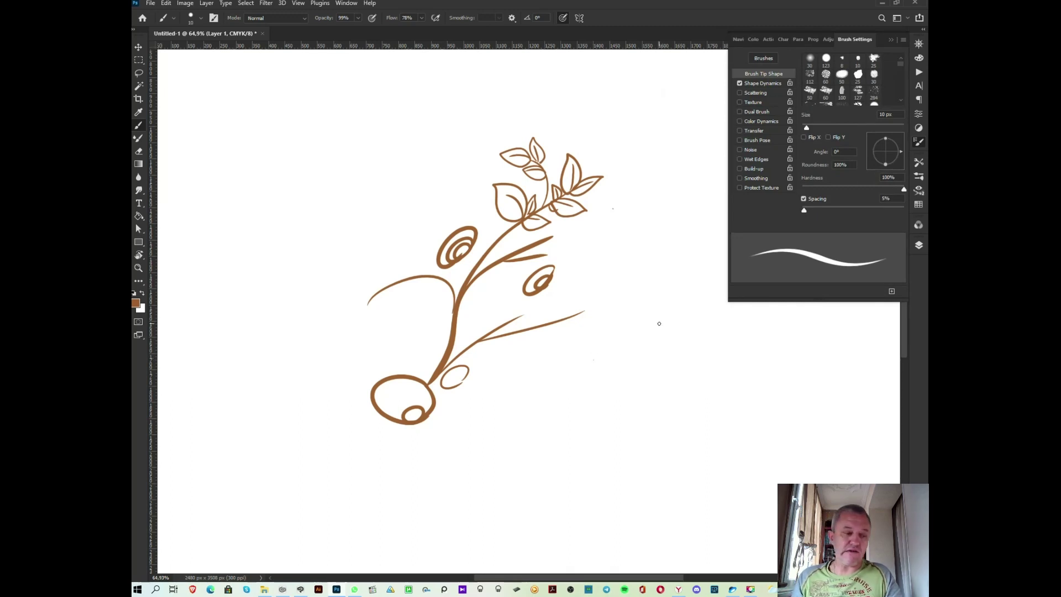
# - Lasso the brown branch drawing and delete it, leaving Layer 1 blank
pyautogui.press('l')
pyautogui.moveTo(637, 268)
pyautogui.mouseDown()
pyautogui.moveTo(420, 173)
pyautogui.moveTo(658, 329)
pyautogui.mouseUp()
pyautogui.press('Delete')
pyautogui.hotkey('ctrl', 'd')
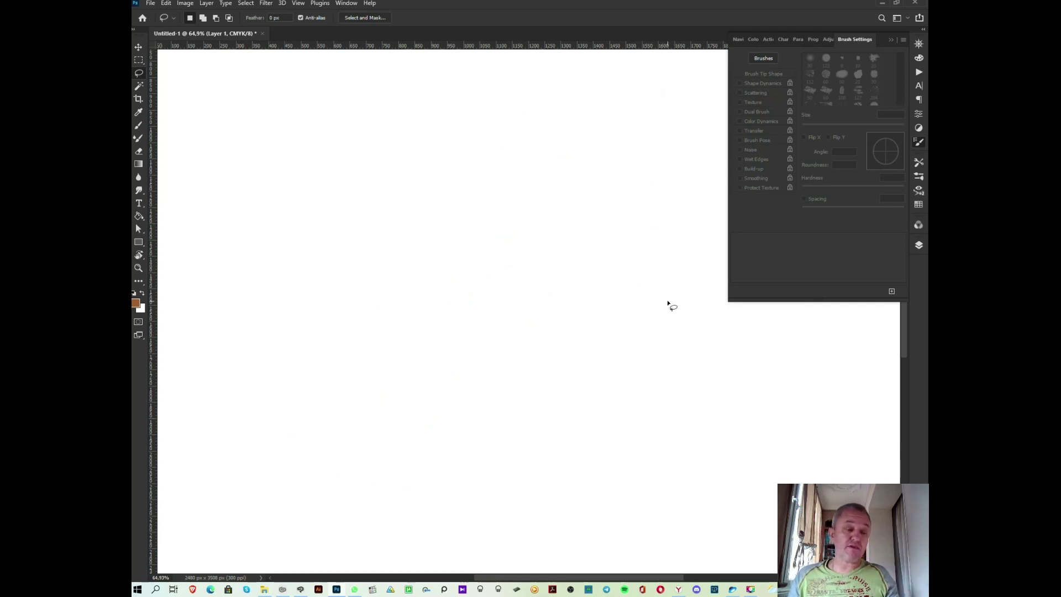
# - Select the KYLE Ultimate Pencil Hard brush from Dry Media Brushes
pyautogui.press('b')
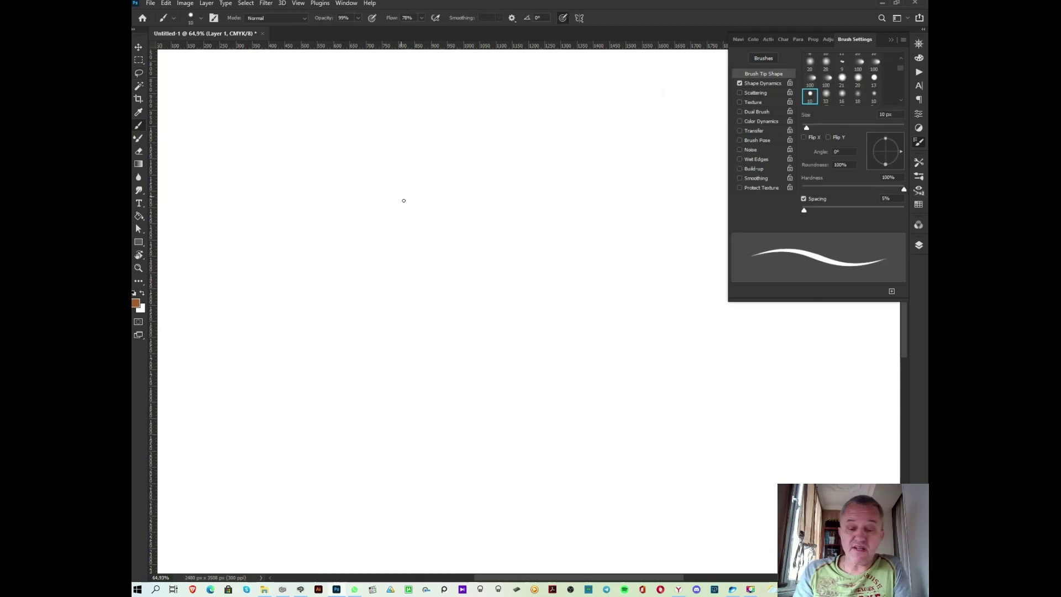
pyautogui.rightClick(403, 200)
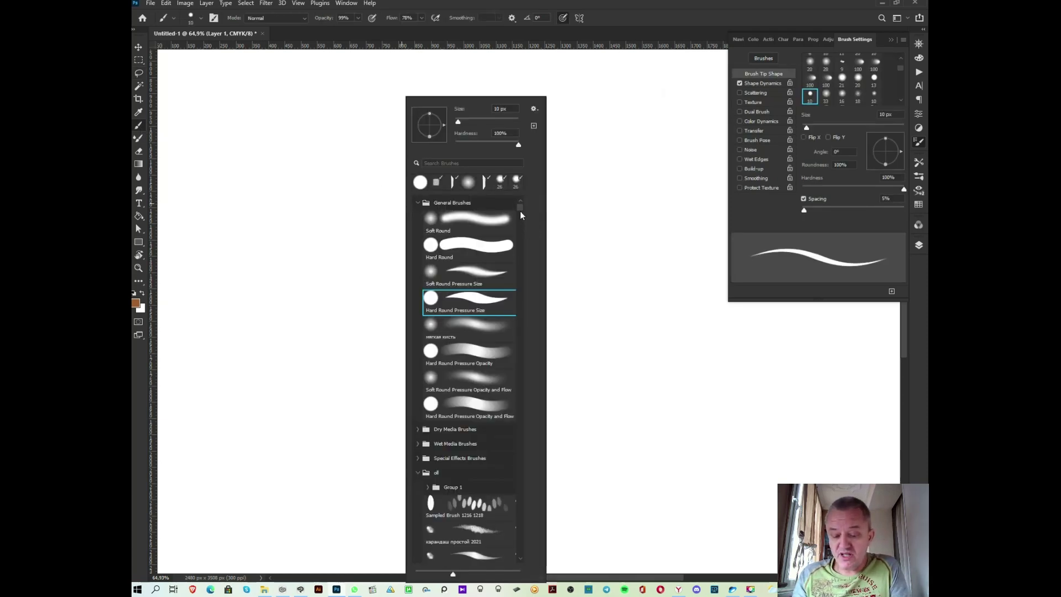
pyautogui.scroll(-2, 519, 213)
pyautogui.scroll(-2, 520, 213)
pyautogui.scroll(1, 520, 209)
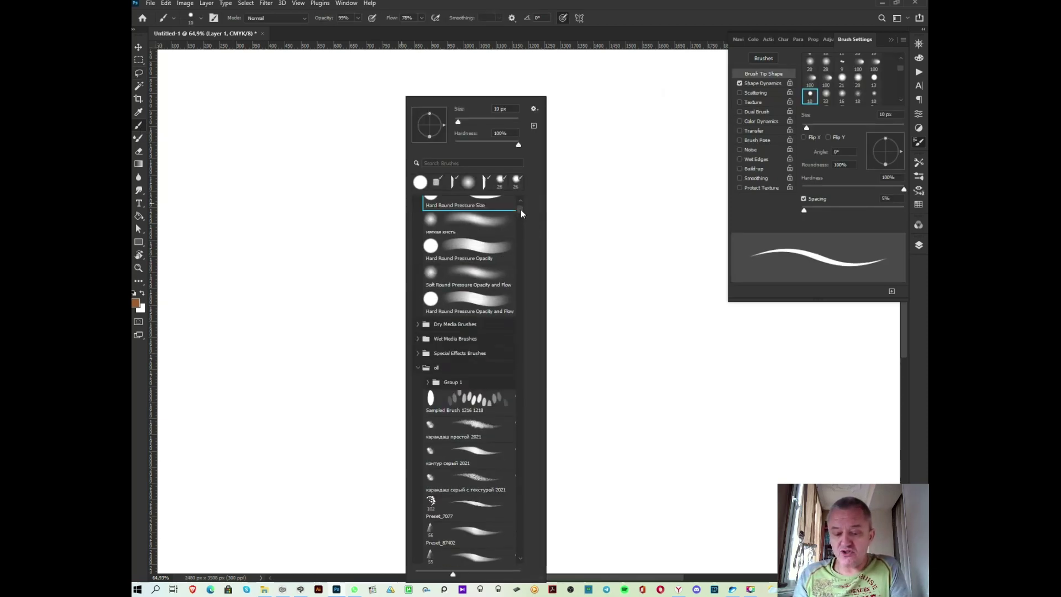
pyautogui.click(418, 324)
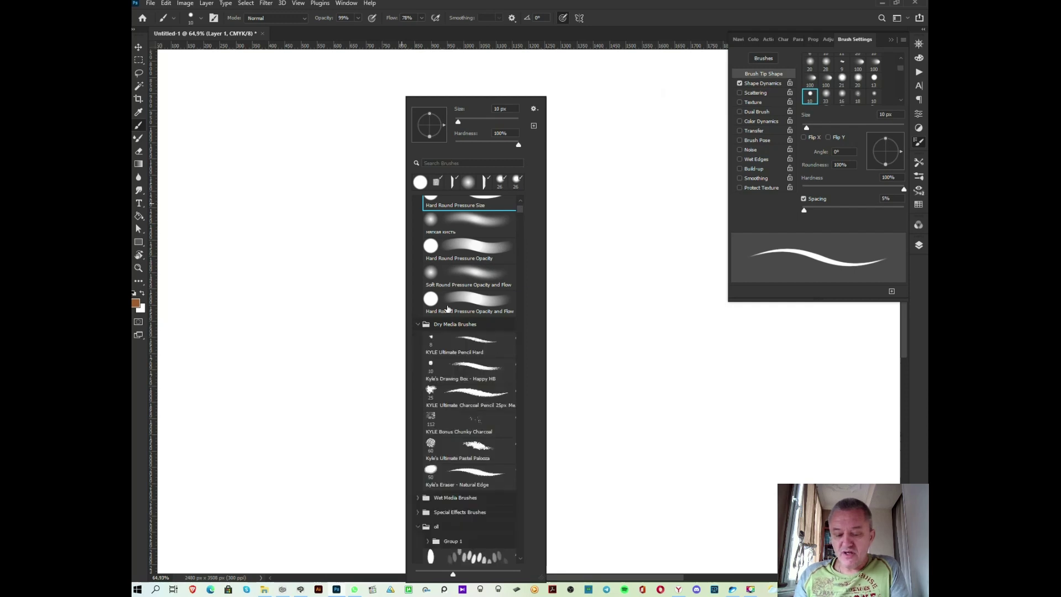
pyautogui.click(469, 343)
pyautogui.click(580, 298)
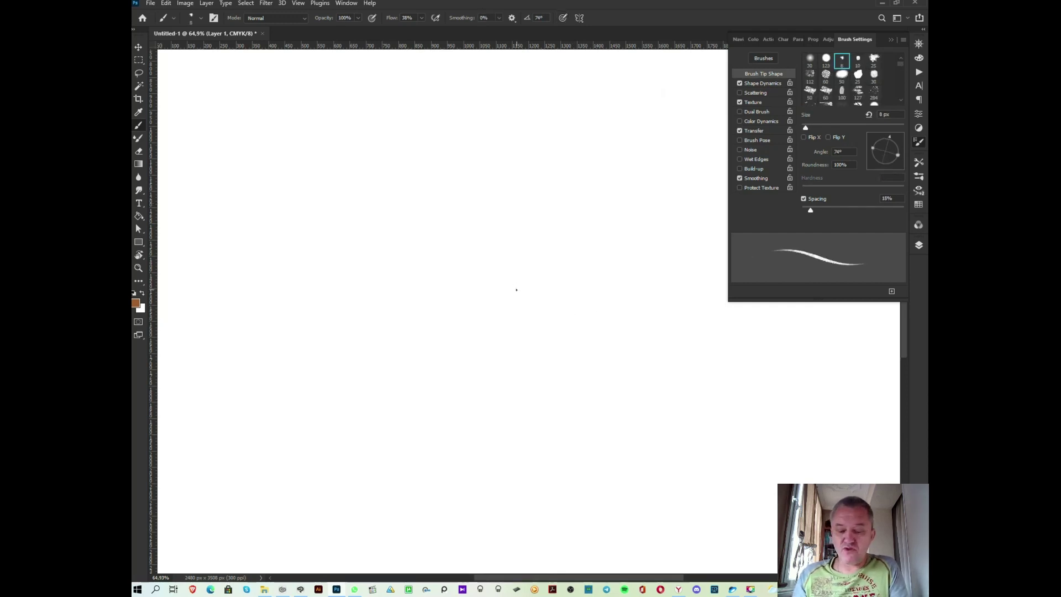
# - Enlarge the pencil brush from 8 px to 28 px
pyautogui.rightClick(516, 289)
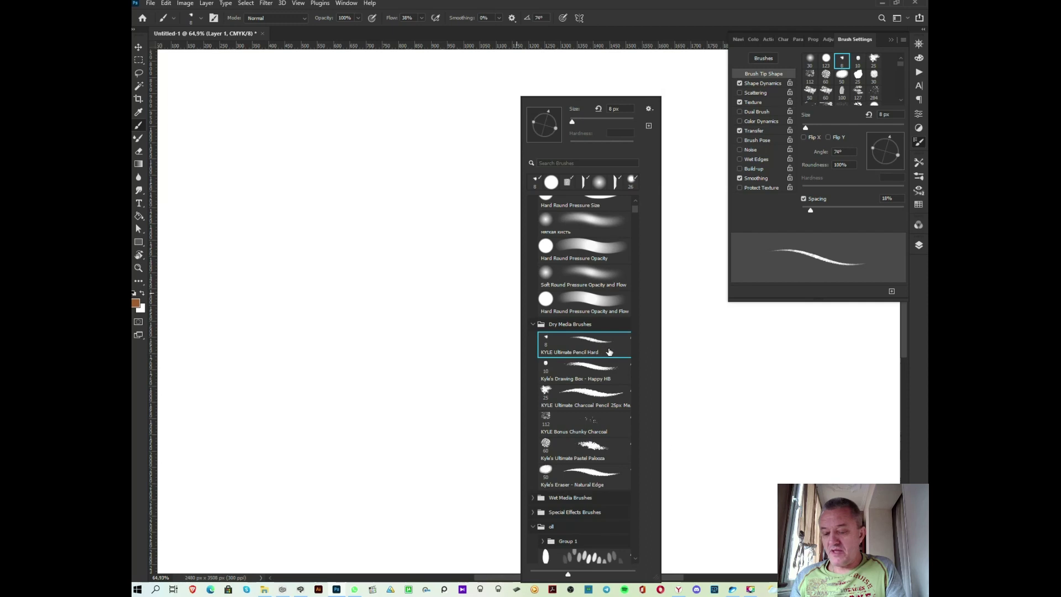
pyautogui.click(676, 280)
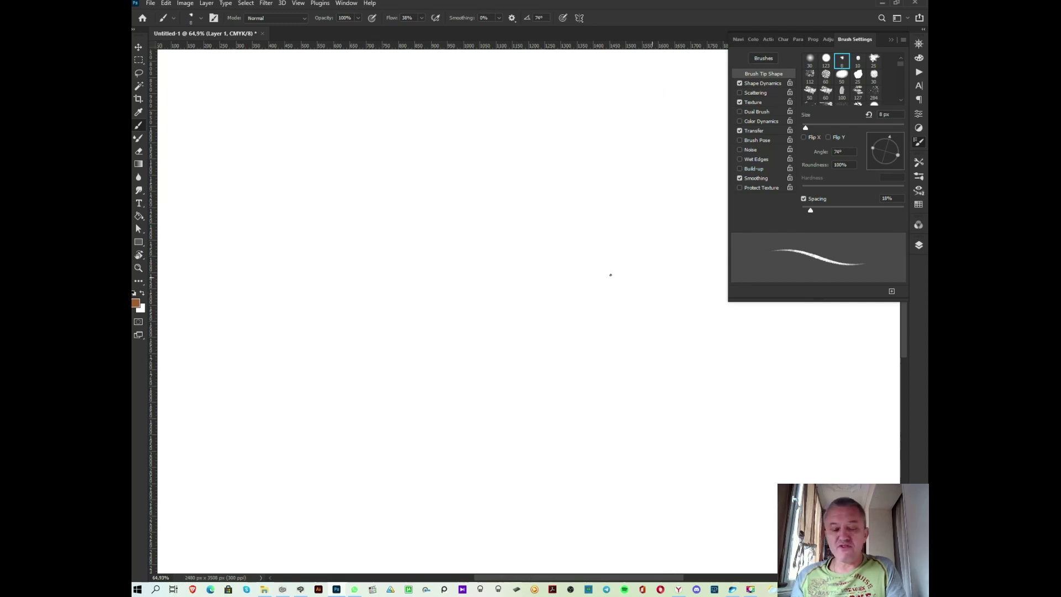
pyautogui.rightClick(639, 274)
pyautogui.moveTo(551, 123); pyautogui.dragTo(555, 122)
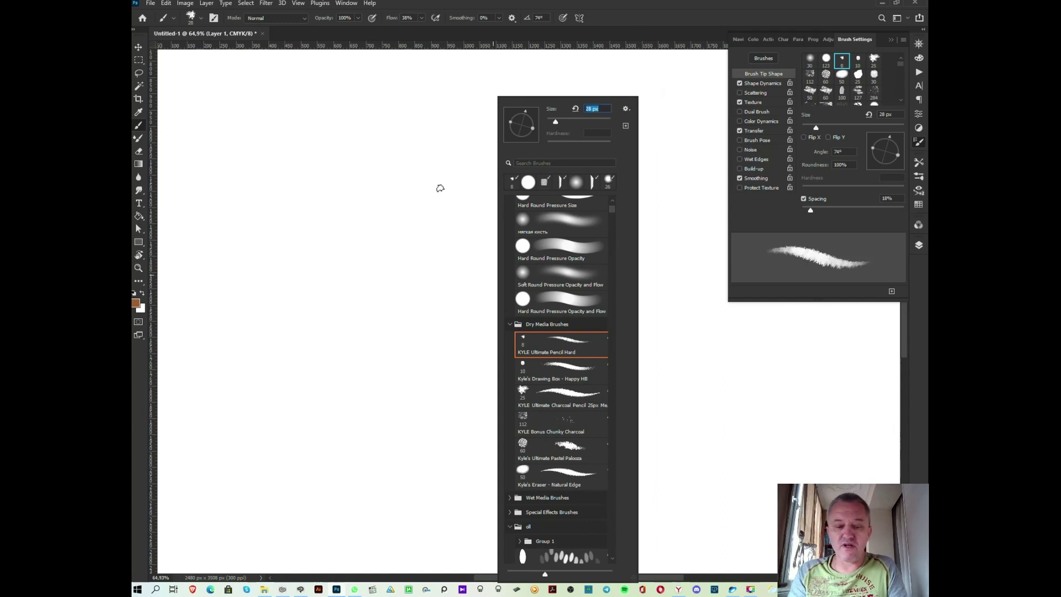
pyautogui.click(441, 188)
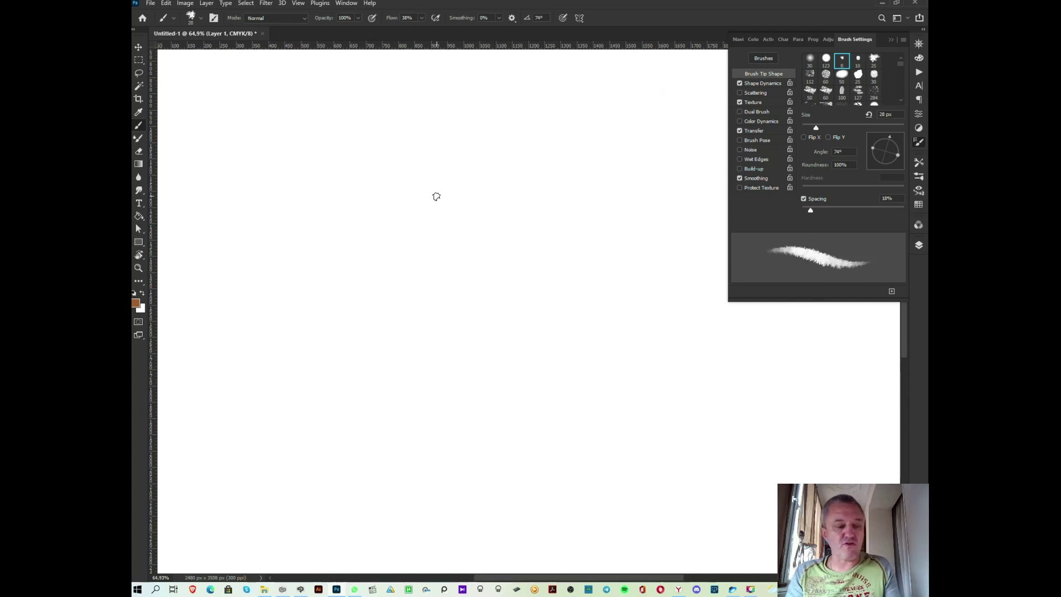
# - Set the foreground colour to a dark grey
pyautogui.keyDown('alt'); pyautogui.click(586, 337); pyautogui.keyUp('alt')
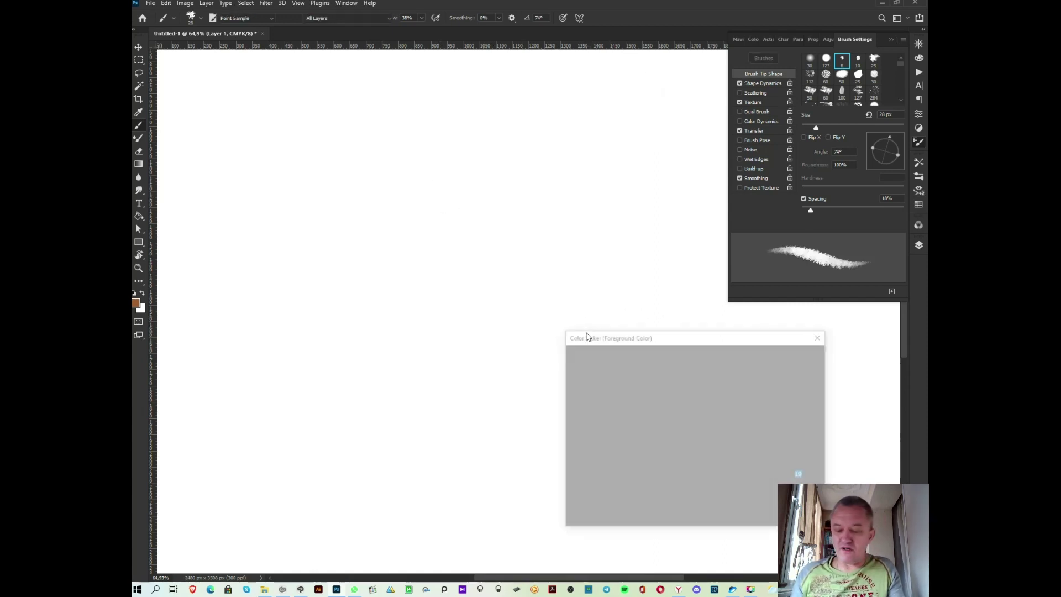
pyautogui.click(574, 436)
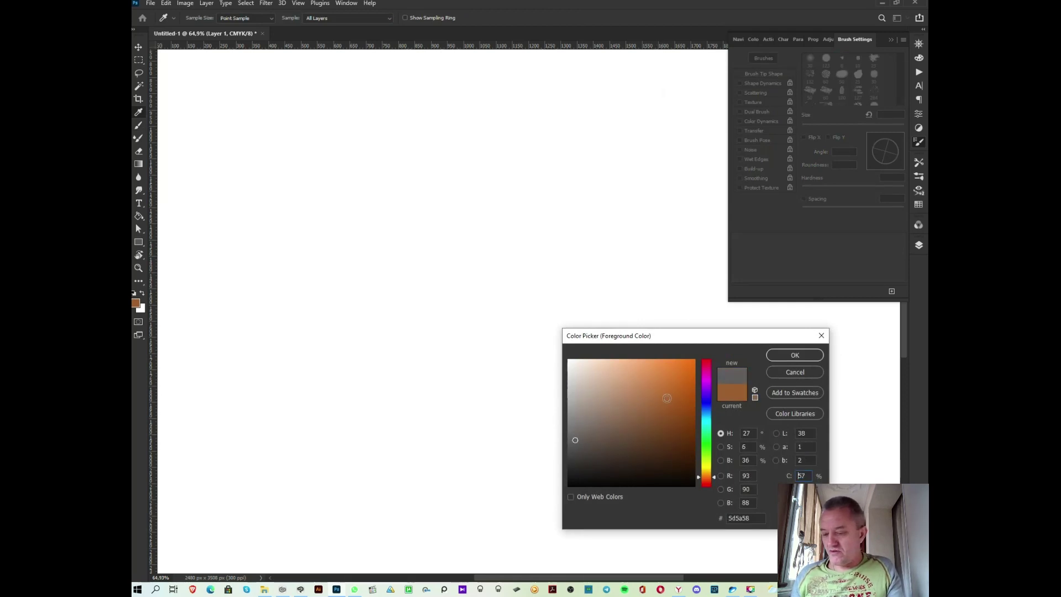
pyautogui.press('Return')
# - Sketch the first faint diagonal pencil hatching strokes in the canvas middle
pyautogui.moveTo(481, 284); pyautogui.dragTo(369, 369)
pyautogui.moveTo(429, 324)
pyautogui.mouseDown()
pyautogui.moveTo(471, 301)
pyautogui.moveTo(434, 360)
pyautogui.moveTo(540, 277)
pyautogui.moveTo(576, 301)
pyautogui.moveTo(511, 331)
pyautogui.moveTo(449, 343)
pyautogui.moveTo(473, 289)
pyautogui.moveTo(457, 256)
pyautogui.moveTo(462, 230)
pyautogui.moveTo(542, 218)
pyautogui.moveTo(489, 276)
pyautogui.mouseUp()
pyautogui.moveTo(438, 333)
pyautogui.mouseDown()
pyautogui.moveTo(471, 291)
pyautogui.moveTo(472, 341)
pyautogui.mouseUp()
# - Add diagonal hatching at upper left, upper right and lower left, densest at lower middle
pyautogui.moveTo(436, 271)
pyautogui.mouseDown()
pyautogui.moveTo(486, 151)
pyautogui.moveTo(375, 301)
pyautogui.mouseUp()
pyautogui.moveTo(423, 158); pyautogui.dragTo(343, 323)
pyautogui.moveTo(473, 196); pyautogui.dragTo(573, 140)
pyautogui.moveTo(530, 190)
pyautogui.mouseDown()
pyautogui.moveTo(602, 124)
pyautogui.moveTo(614, 149)
pyautogui.mouseUp()
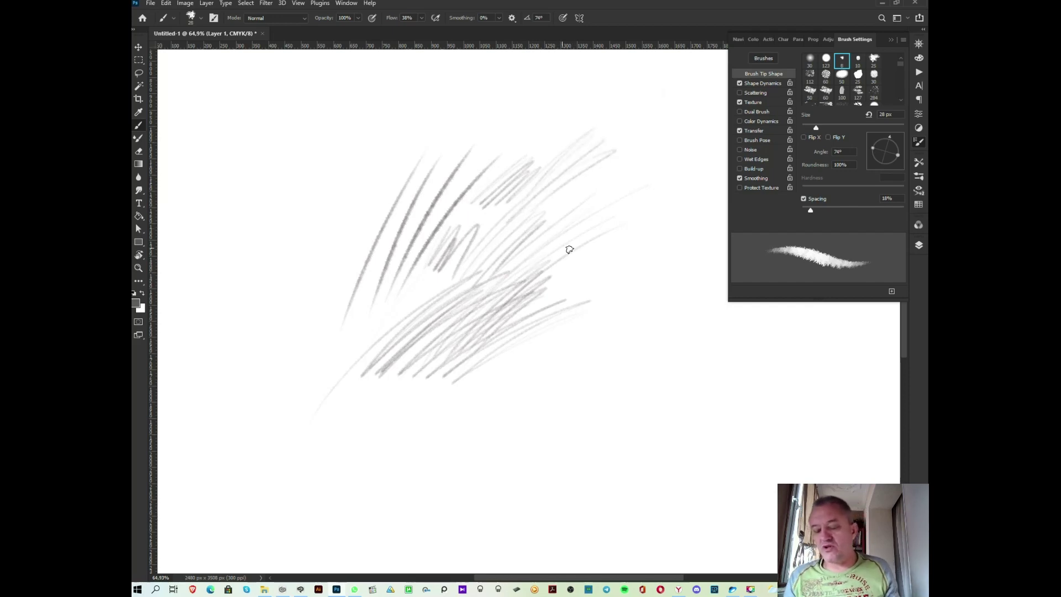
pyautogui.moveTo(630, 241); pyautogui.dragTo(548, 279)
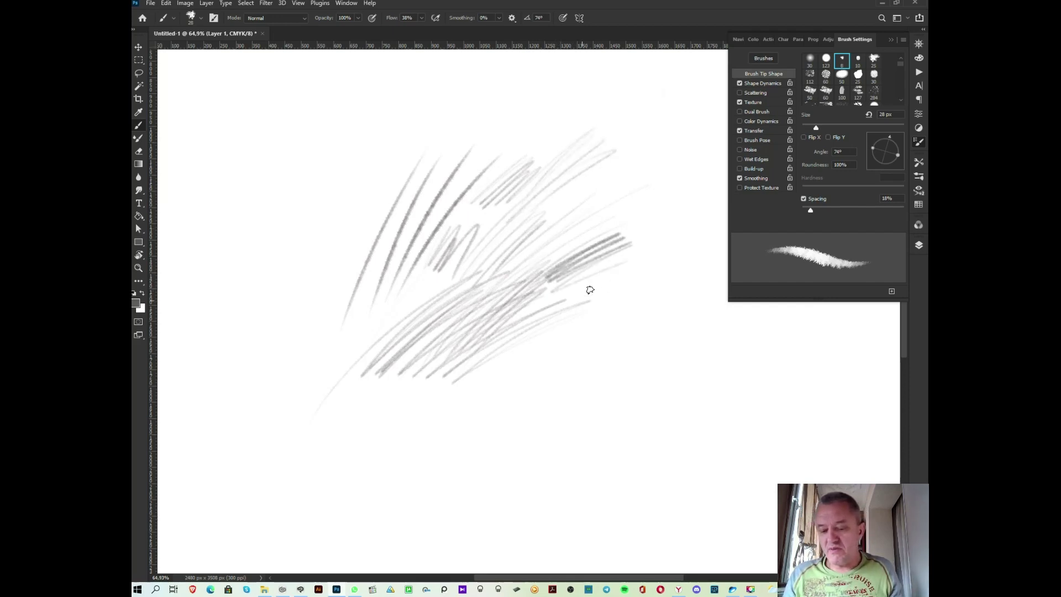
pyautogui.moveTo(635, 262); pyautogui.dragTo(576, 307)
pyautogui.moveTo(517, 326); pyautogui.dragTo(413, 409)
pyautogui.moveTo(469, 332); pyautogui.dragTo(392, 420)
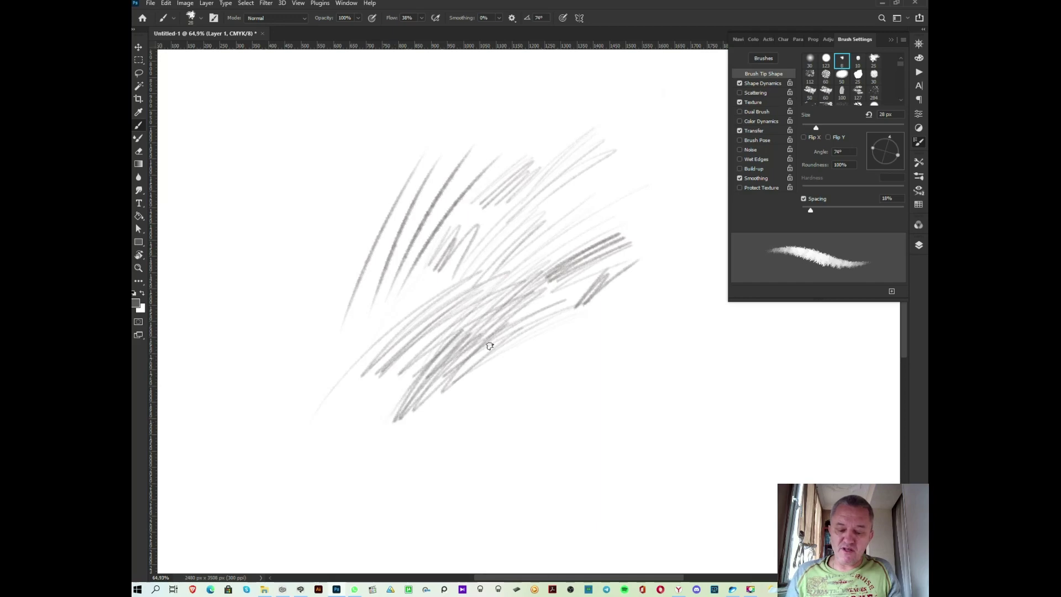
pyautogui.hscroll(1, 528, 388)
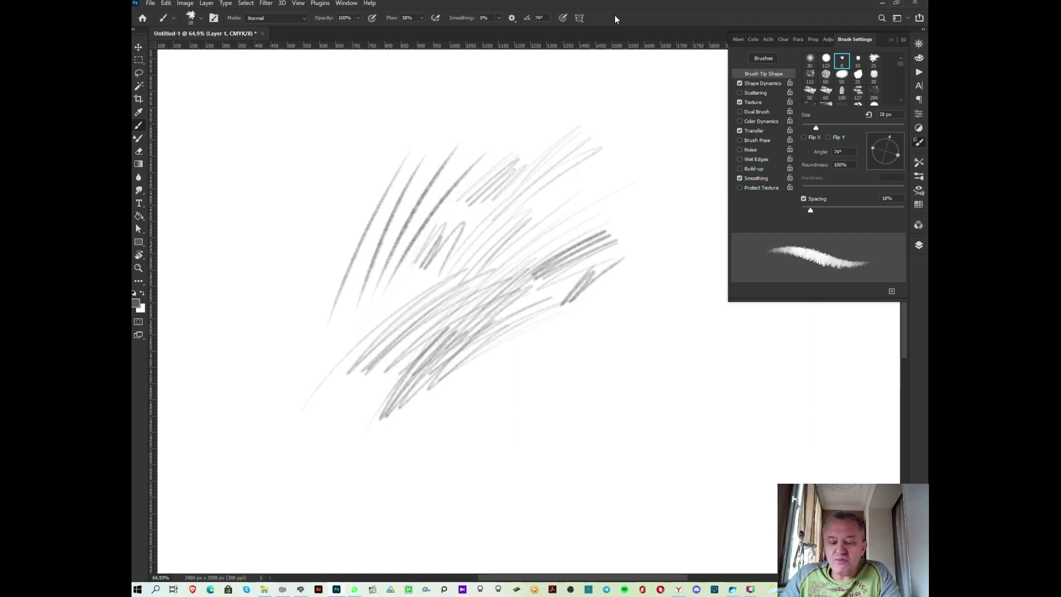
pyautogui.moveTo(479, 332)
pyautogui.mouseDown()
pyautogui.moveTo(431, 398)
pyautogui.moveTo(480, 349)
pyautogui.mouseUp()
# - Darken the lower hatching and sketch the head oval, cheek, eye loop, eyebrow, chin and nose marks
pyautogui.moveTo(439, 426)
pyautogui.mouseDown()
pyautogui.moveTo(490, 379)
pyautogui.moveTo(461, 423)
pyautogui.mouseUp()
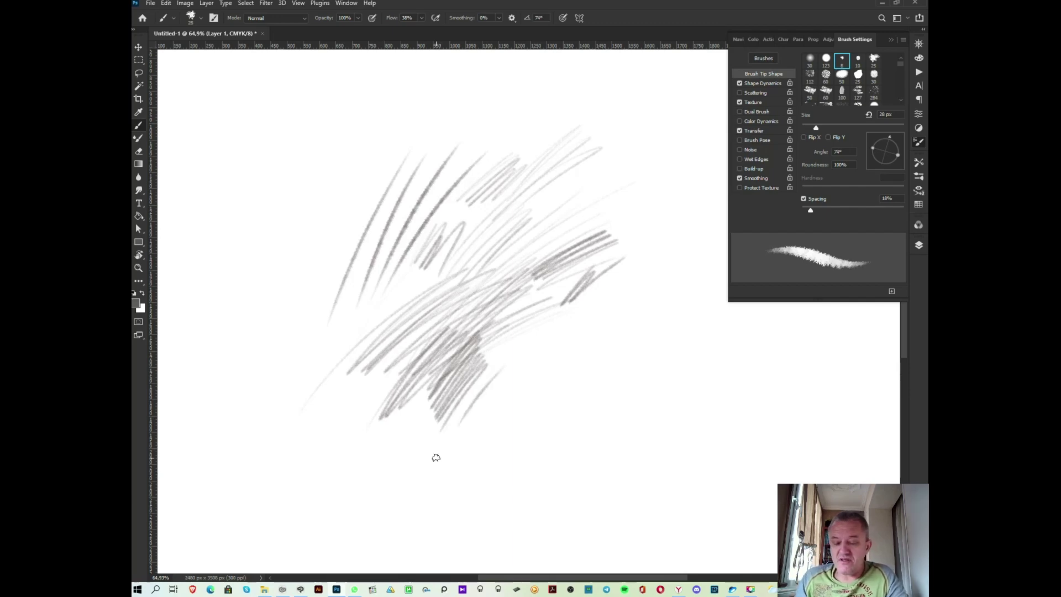
pyautogui.moveTo(584, 360)
pyautogui.mouseDown()
pyautogui.moveTo(606, 403)
pyautogui.moveTo(542, 428)
pyautogui.moveTo(536, 417)
pyautogui.moveTo(561, 424)
pyautogui.moveTo(552, 397)
pyautogui.moveTo(586, 386)
pyautogui.moveTo(575, 308)
pyautogui.moveTo(600, 365)
pyautogui.moveTo(597, 335)
pyautogui.moveTo(611, 404)
pyautogui.mouseUp()
pyautogui.moveTo(577, 439); pyautogui.dragTo(572, 456)
pyautogui.moveTo(528, 396); pyautogui.dragTo(532, 406)
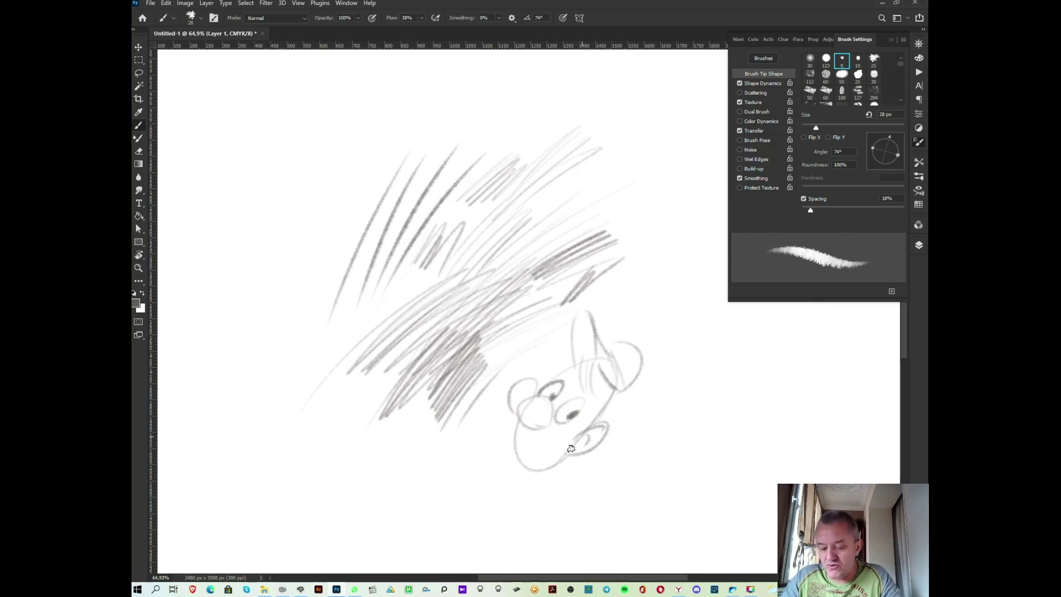
pyautogui.moveTo(587, 399)
pyautogui.mouseDown()
pyautogui.moveTo(594, 386)
pyautogui.moveTo(590, 398)
pyautogui.moveTo(573, 366)
pyautogui.mouseUp()
pyautogui.moveTo(530, 459)
pyautogui.mouseDown()
pyautogui.moveTo(533, 485)
pyautogui.moveTo(497, 512)
pyautogui.moveTo(547, 492)
pyautogui.mouseUp()
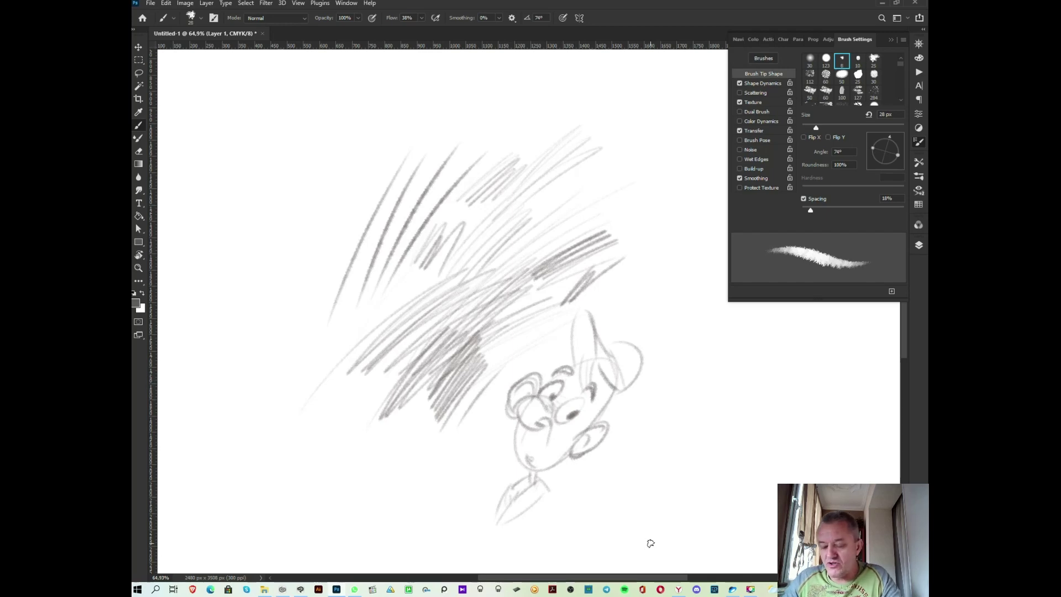
pyautogui.moveTo(527, 456); pyautogui.dragTo(530, 463)
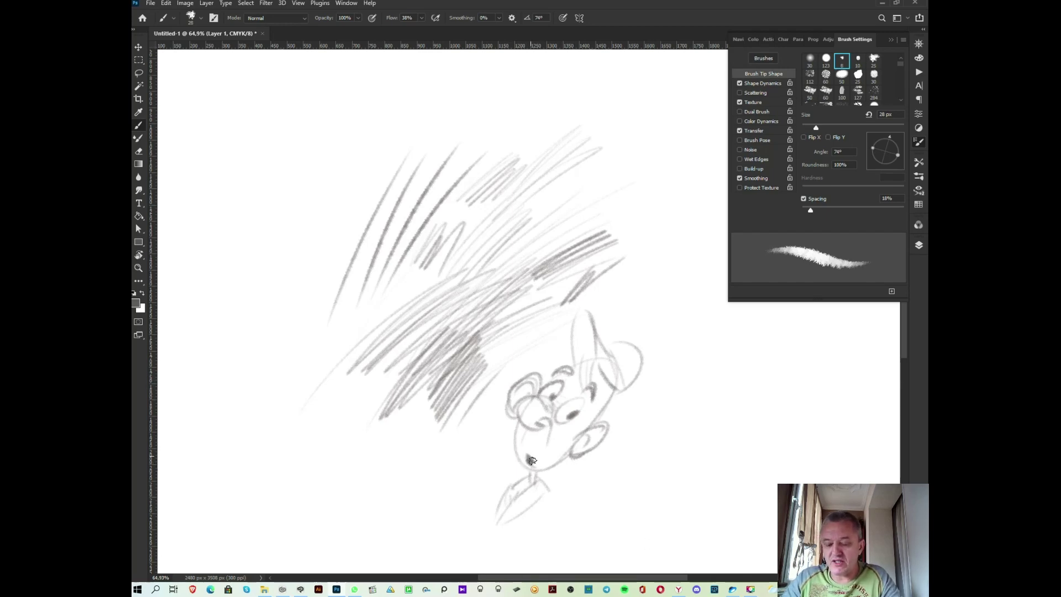
pyautogui.click(517, 585)
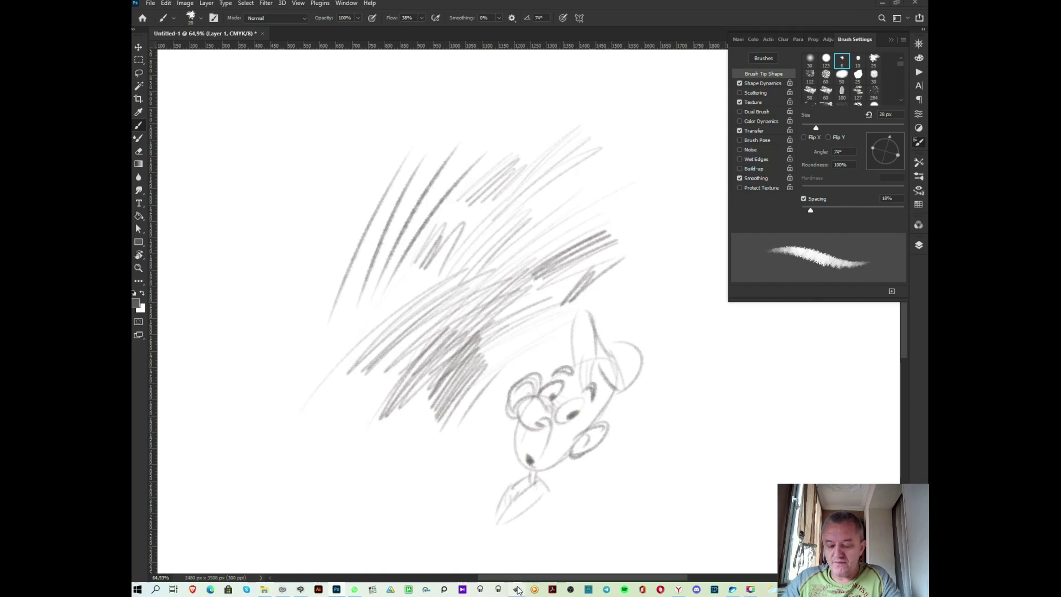
pyautogui.click(574, 133)
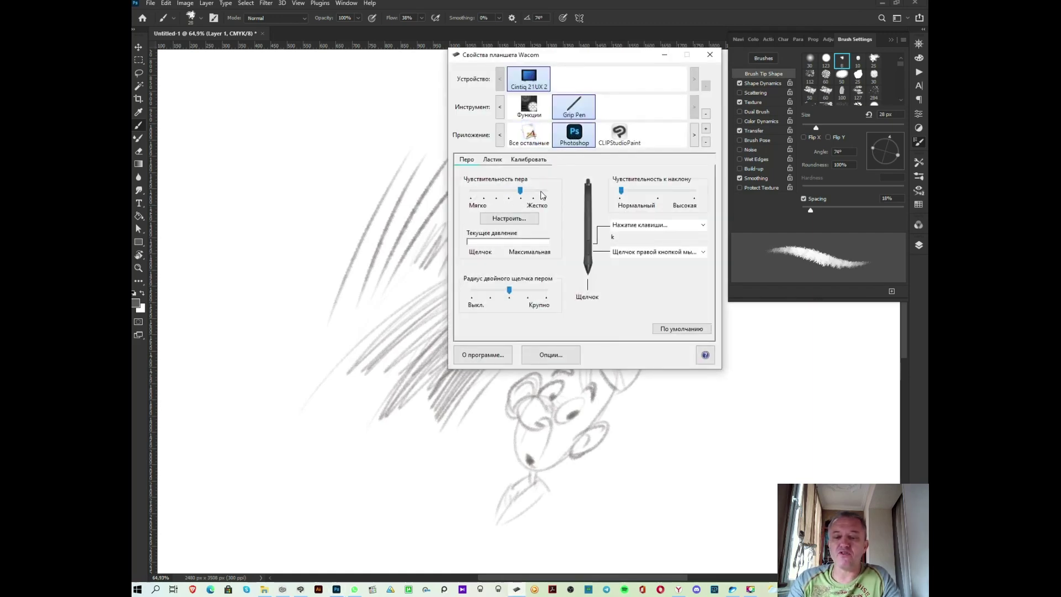
pyautogui.click(705, 61)
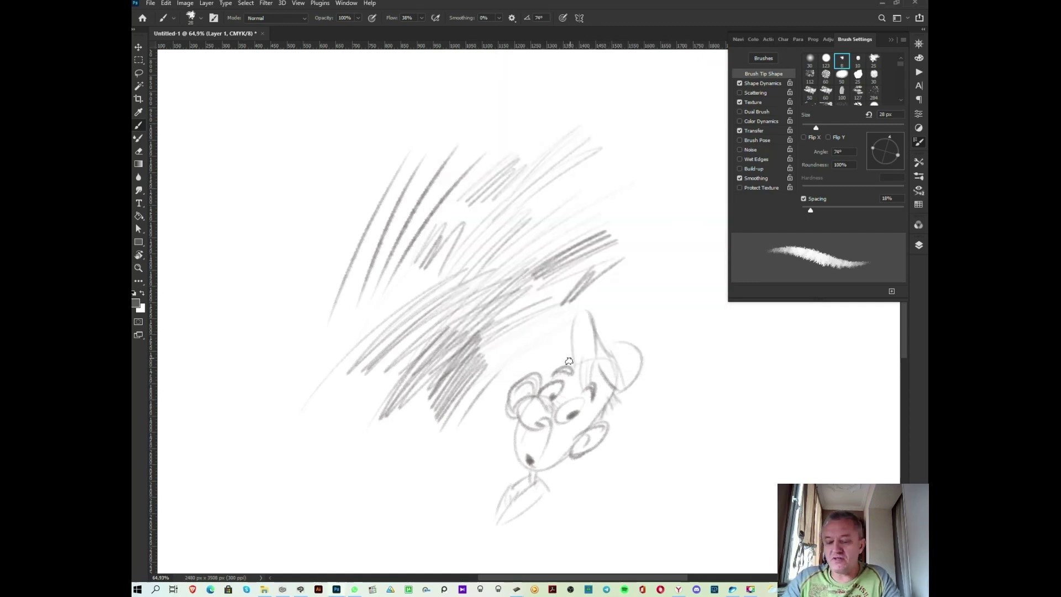
# - Sketch hair strokes and cap shading, and extend the collar below the chin
pyautogui.moveTo(584, 359)
pyautogui.mouseDown()
pyautogui.moveTo(586, 375)
pyautogui.moveTo(569, 354)
pyautogui.moveTo(554, 364)
pyautogui.mouseUp()
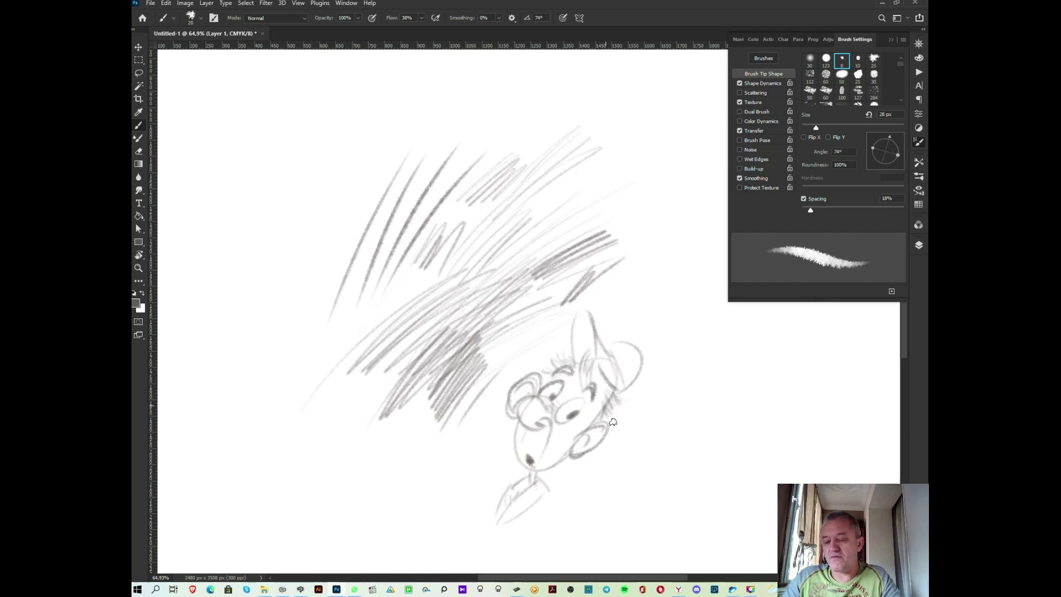
pyautogui.moveTo(628, 371)
pyautogui.mouseDown()
pyautogui.moveTo(614, 355)
pyautogui.moveTo(579, 361)
pyautogui.mouseUp()
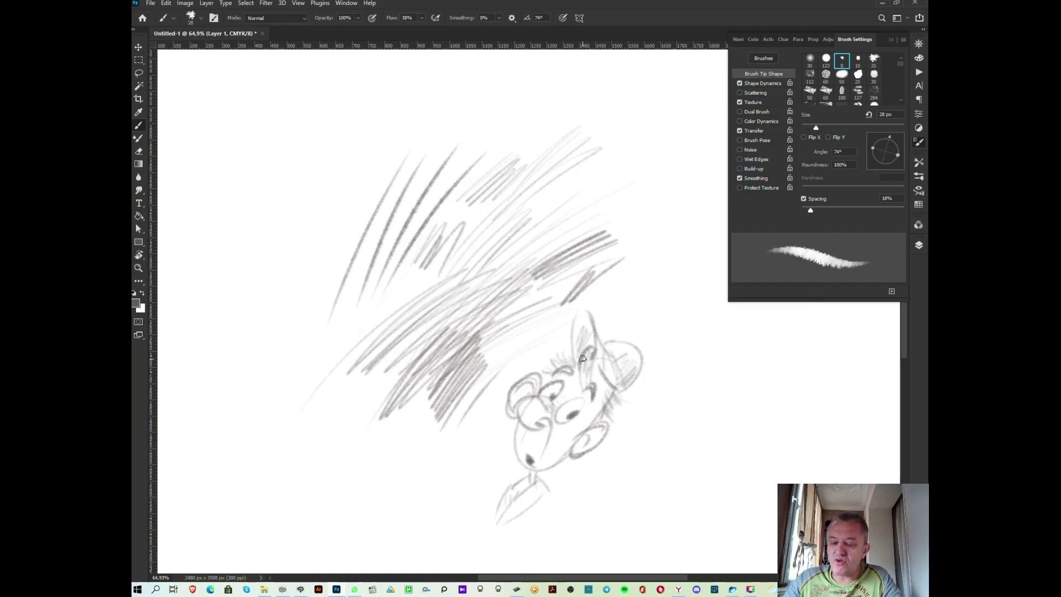
pyautogui.moveTo(534, 488)
pyautogui.mouseDown()
pyautogui.moveTo(487, 520)
pyautogui.moveTo(500, 537)
pyautogui.moveTo(522, 522)
pyautogui.mouseUp()
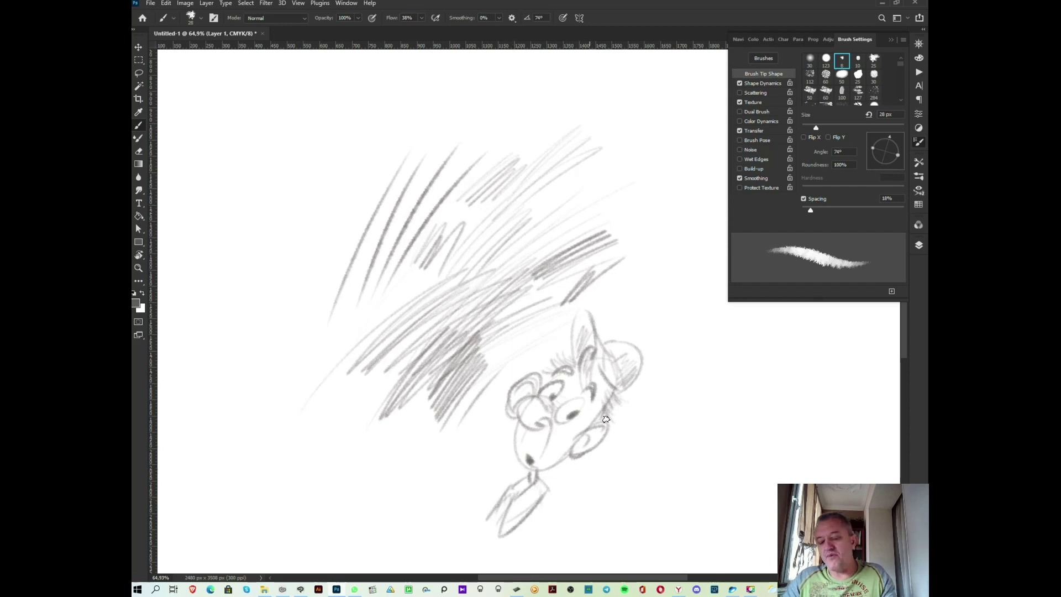
pyautogui.moveTo(558, 456); pyautogui.dragTo(594, 348)
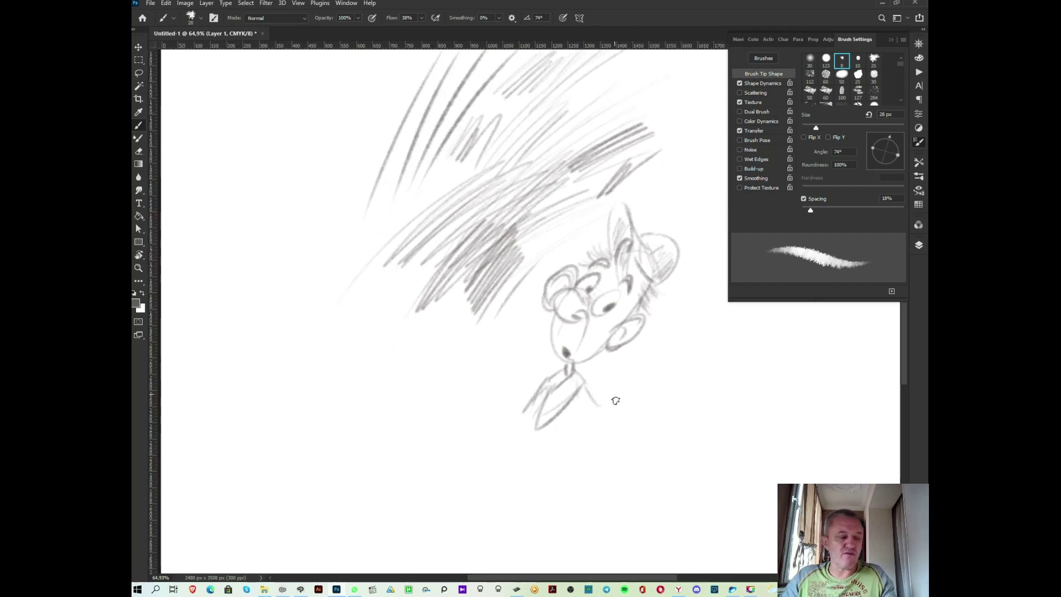
# - Rotate the sketch layer about −19.5° to stand it upright
pyautogui.hotkey('ctrl', 't')
pyautogui.moveTo(706, 483); pyautogui.dragTo(769, 414)
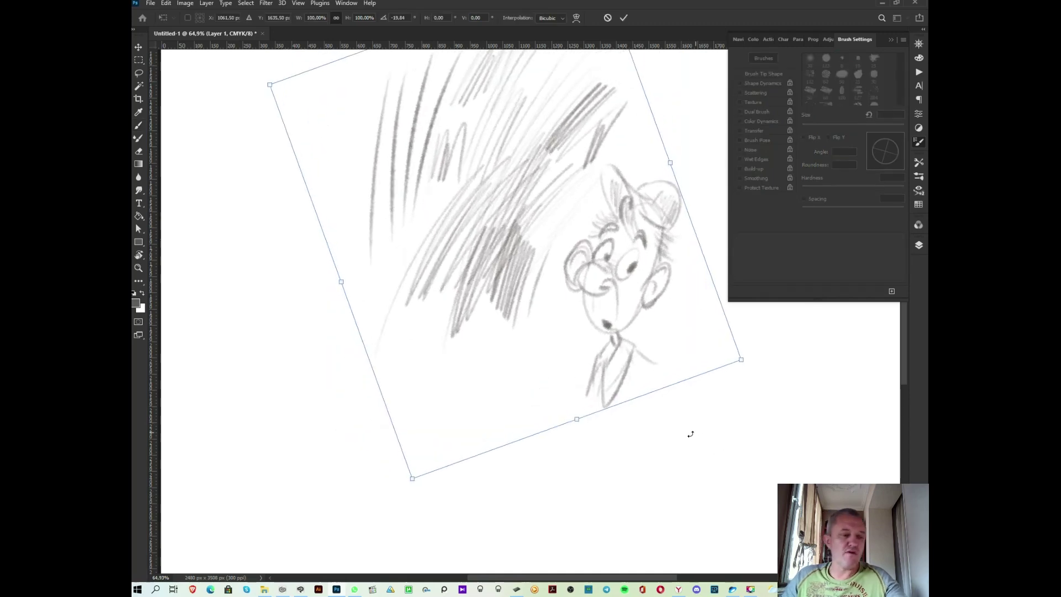
pyautogui.press('Return')
# - Lasso and delete the diagonal scribbles around the face
pyautogui.moveTo(616, 334); pyautogui.dragTo(601, 484)
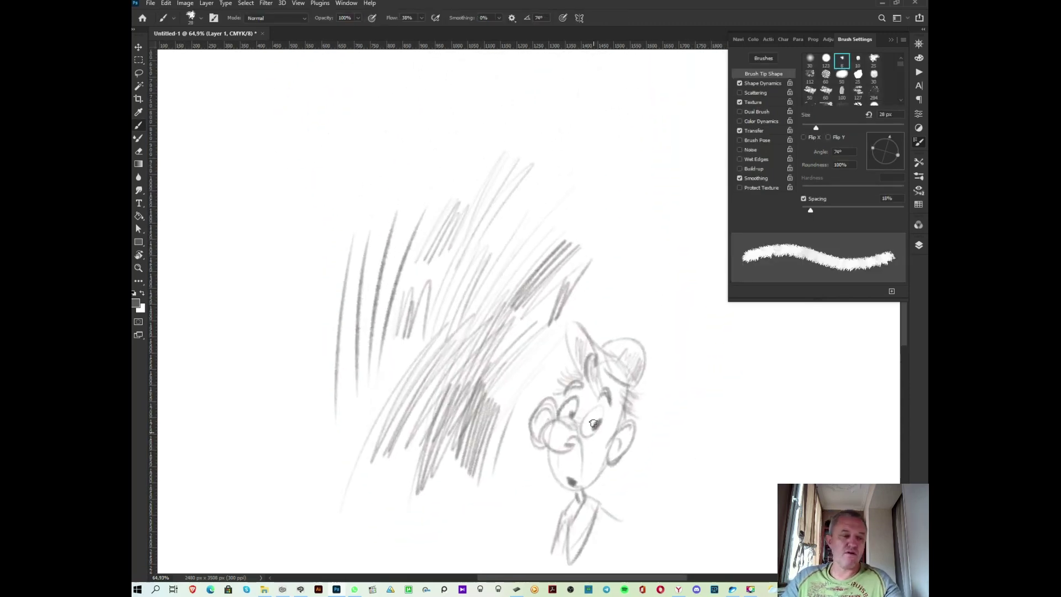
pyautogui.press('l')
pyautogui.moveTo(602, 287)
pyautogui.mouseDown()
pyautogui.moveTo(338, 488)
pyautogui.moveTo(601, 288)
pyautogui.mouseUp()
pyautogui.press('Delete')
pyautogui.hotkey('ctrl', 'd')
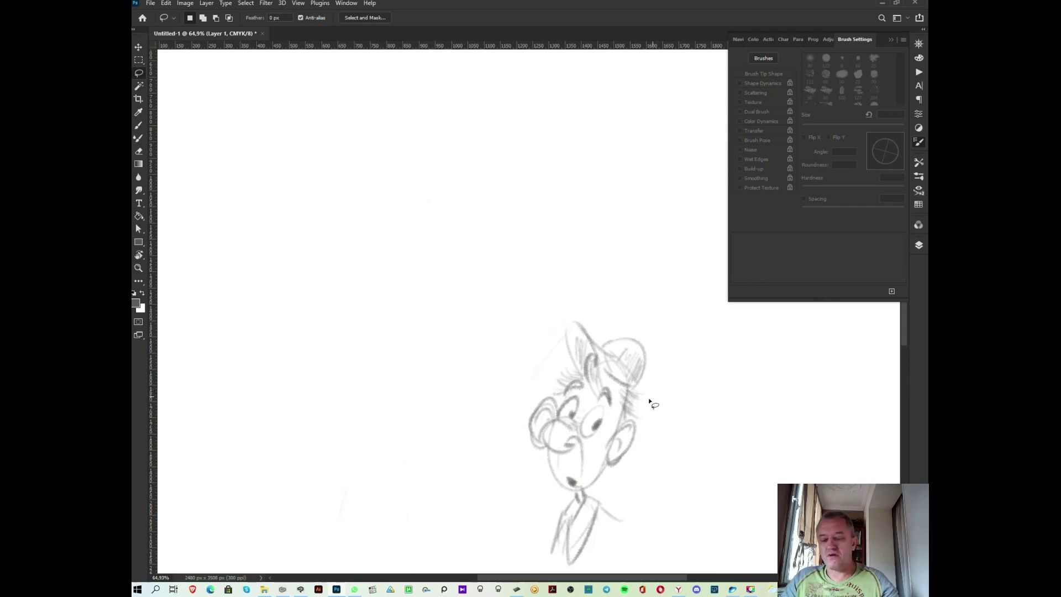
# - Lasso and delete the stray cheek lines beside the head
pyautogui.moveTo(652, 403); pyautogui.dragTo(630, 381)
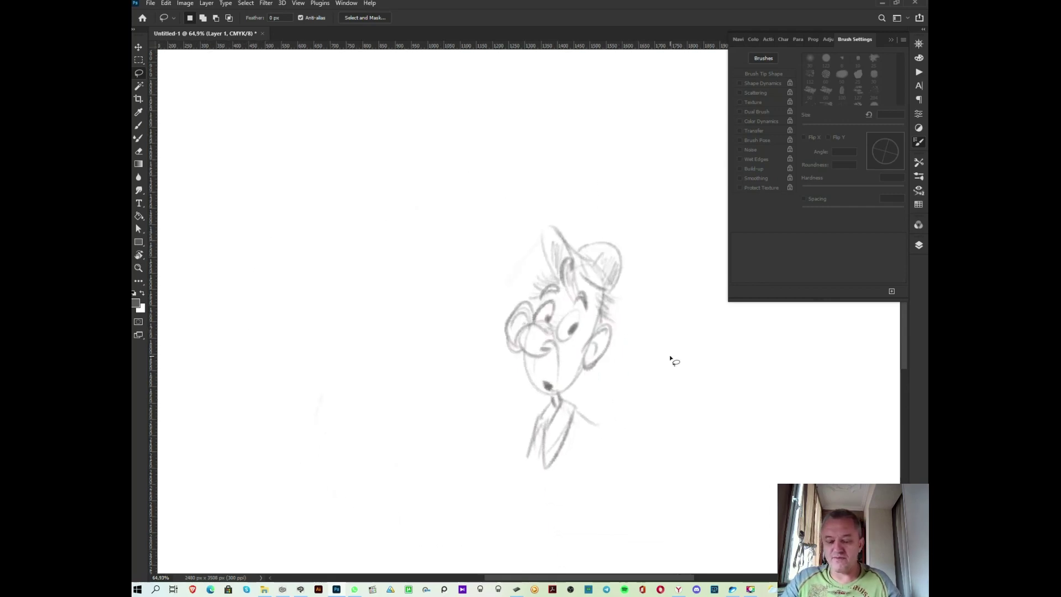
pyautogui.moveTo(533, 311); pyautogui.dragTo(521, 328)
pyautogui.moveTo(514, 367); pyautogui.dragTo(533, 301)
pyautogui.press('Delete')
pyautogui.hotkey('ctrl', 'd')
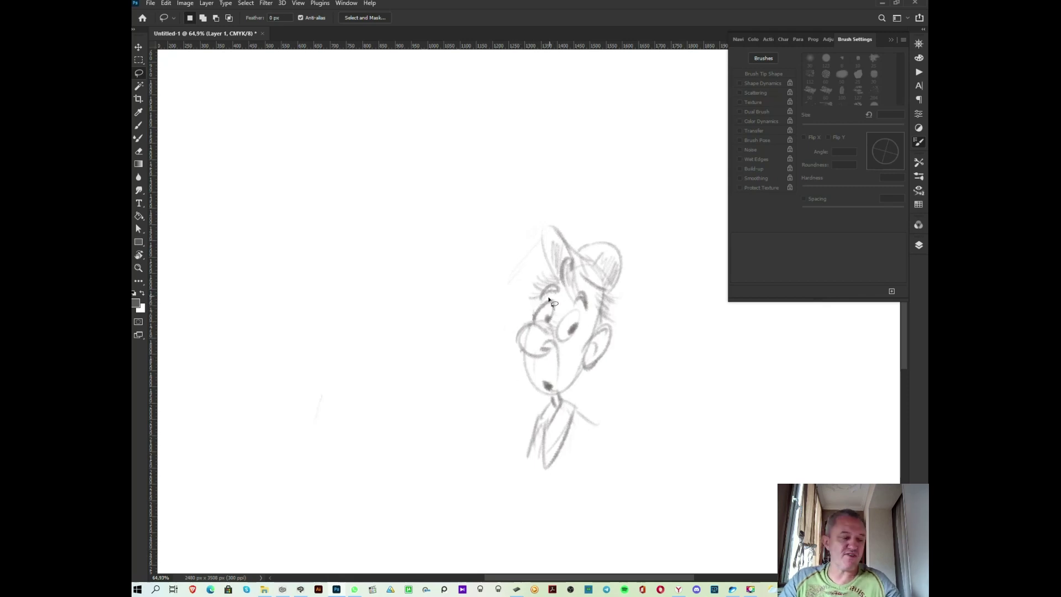
pyautogui.press('b')
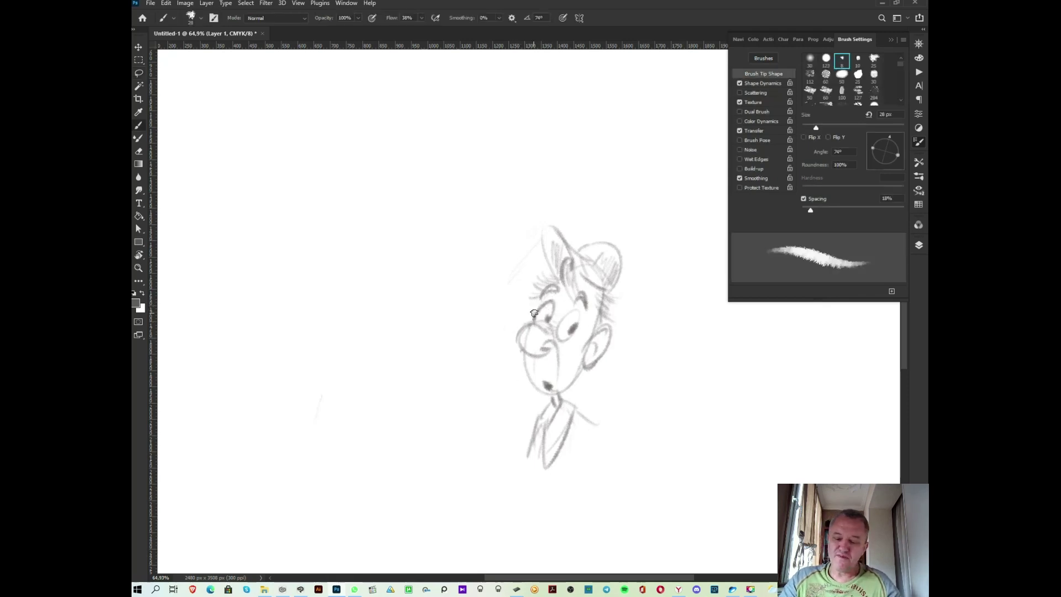
# - Darken both eyes and the eyebrow, and outline the cap's left side and top
pyautogui.moveTo(536, 312)
pyautogui.mouseDown()
pyautogui.moveTo(551, 301)
pyautogui.moveTo(524, 329)
pyautogui.mouseUp()
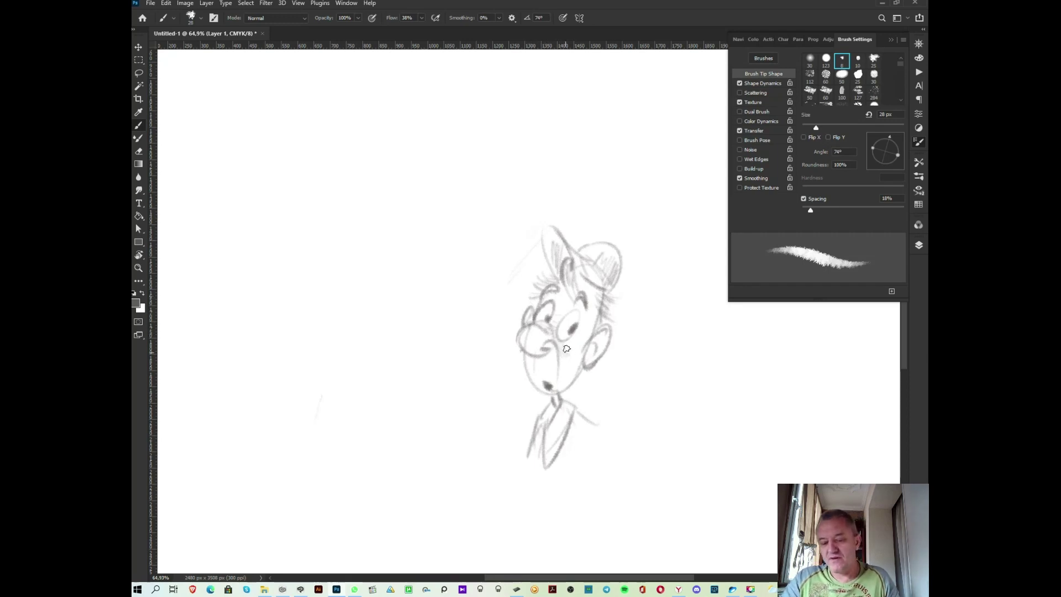
pyautogui.moveTo(578, 329); pyautogui.dragTo(565, 340)
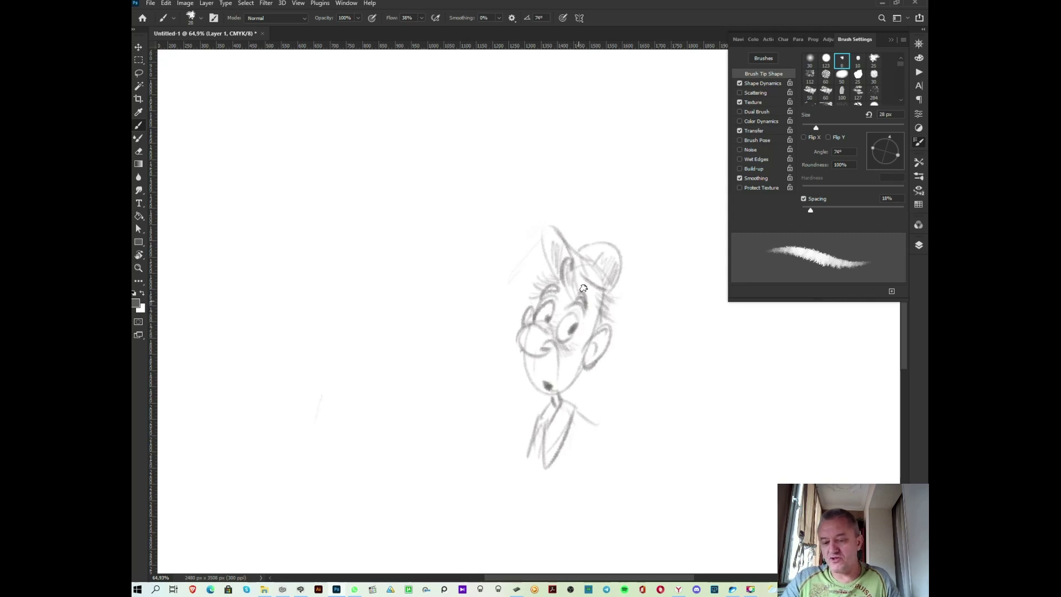
pyautogui.moveTo(590, 297); pyautogui.dragTo(583, 303)
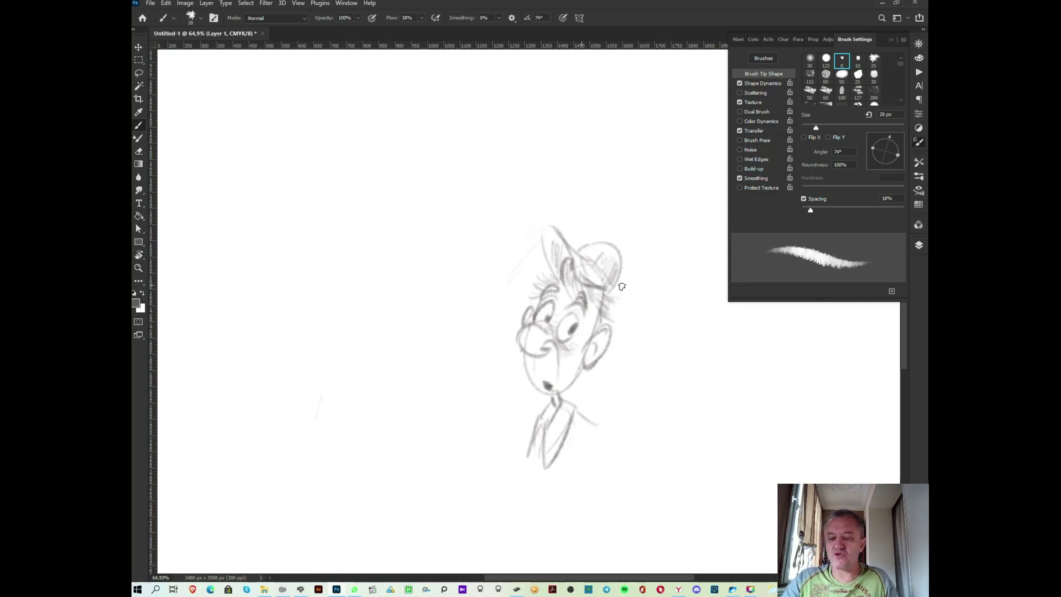
pyautogui.moveTo(555, 276)
pyautogui.mouseDown()
pyautogui.moveTo(531, 236)
pyautogui.moveTo(560, 230)
pyautogui.mouseUp()
# - Darken the jaw and chin contour, then draw body and leg lines below the collar
pyautogui.moveTo(573, 375); pyautogui.dragTo(556, 394)
pyautogui.moveTo(524, 362); pyautogui.dragTo(554, 393)
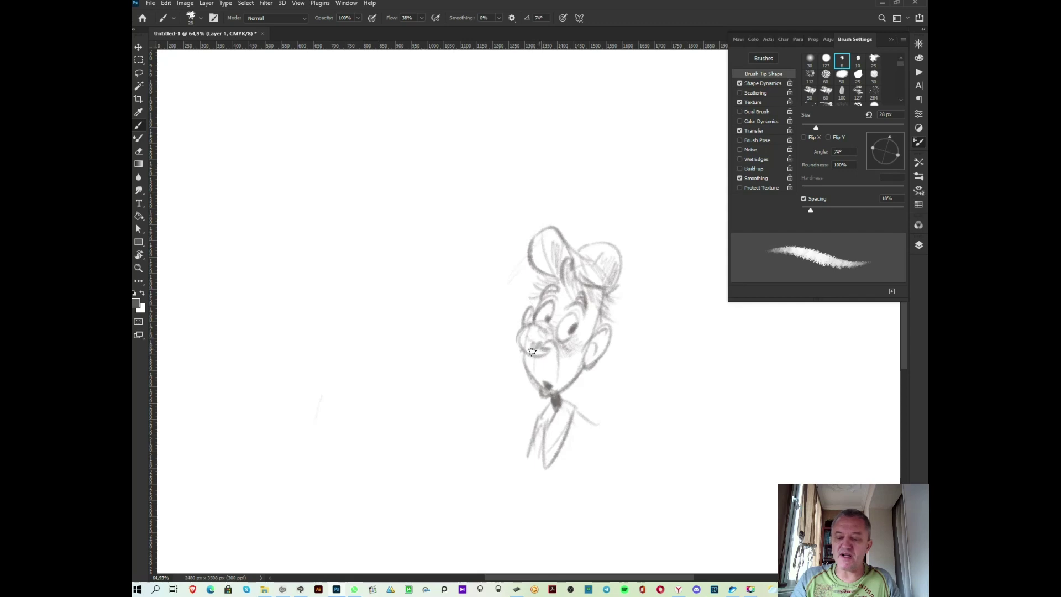
pyautogui.moveTo(529, 464)
pyautogui.mouseDown()
pyautogui.moveTo(552, 429)
pyautogui.moveTo(543, 467)
pyautogui.mouseUp()
pyautogui.moveTo(575, 434); pyautogui.dragTo(518, 523)
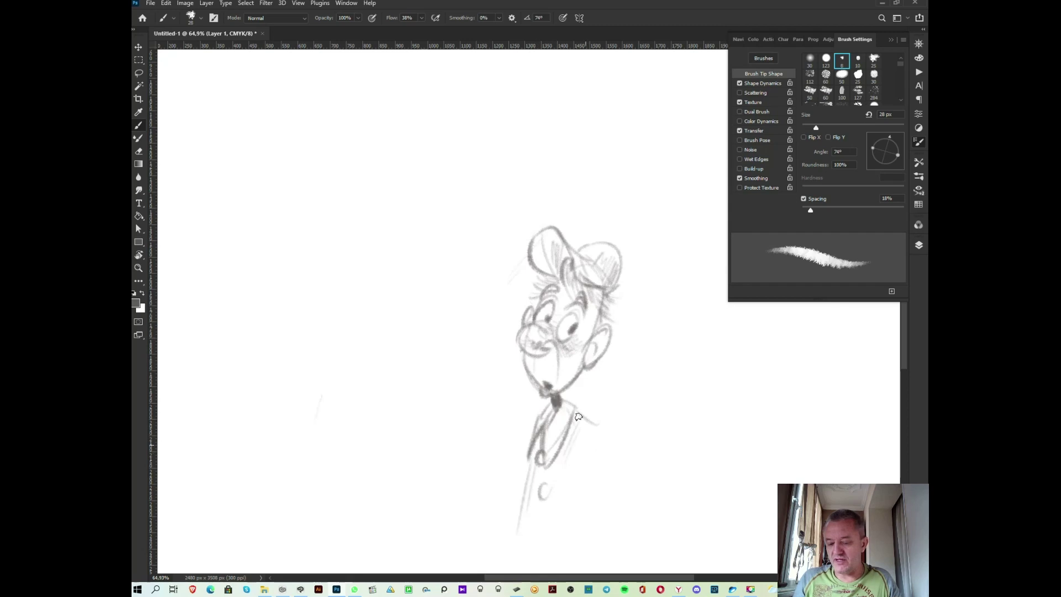
# - Draw the arm, long coat edges, centre line and a buttoned sleeve cuff
pyautogui.moveTo(572, 415); pyautogui.dragTo(590, 454)
pyautogui.moveTo(574, 416); pyautogui.dragTo(546, 519)
pyautogui.moveTo(574, 437); pyautogui.dragTo(569, 499)
pyautogui.moveTo(527, 425)
pyautogui.mouseDown()
pyautogui.moveTo(537, 349)
pyautogui.moveTo(517, 456)
pyautogui.mouseUp()
pyautogui.moveTo(600, 360); pyautogui.dragTo(625, 441)
pyautogui.moveTo(583, 398); pyautogui.dragTo(569, 544)
pyautogui.moveTo(624, 470)
pyautogui.mouseDown()
pyautogui.moveTo(610, 528)
pyautogui.moveTo(555, 530)
pyautogui.moveTo(616, 529)
pyautogui.moveTo(608, 518)
pyautogui.moveTo(624, 511)
pyautogui.mouseUp()
pyautogui.moveTo(630, 436); pyautogui.dragTo(621, 486)
pyautogui.moveTo(575, 525); pyautogui.dragTo(563, 544)
pyautogui.moveTo(554, 444); pyautogui.dragTo(578, 476)
pyautogui.moveTo(536, 415); pyautogui.dragTo(531, 489)
# - Sketch both trouser legs down to the feet
pyautogui.scroll(-3, 575, 369)
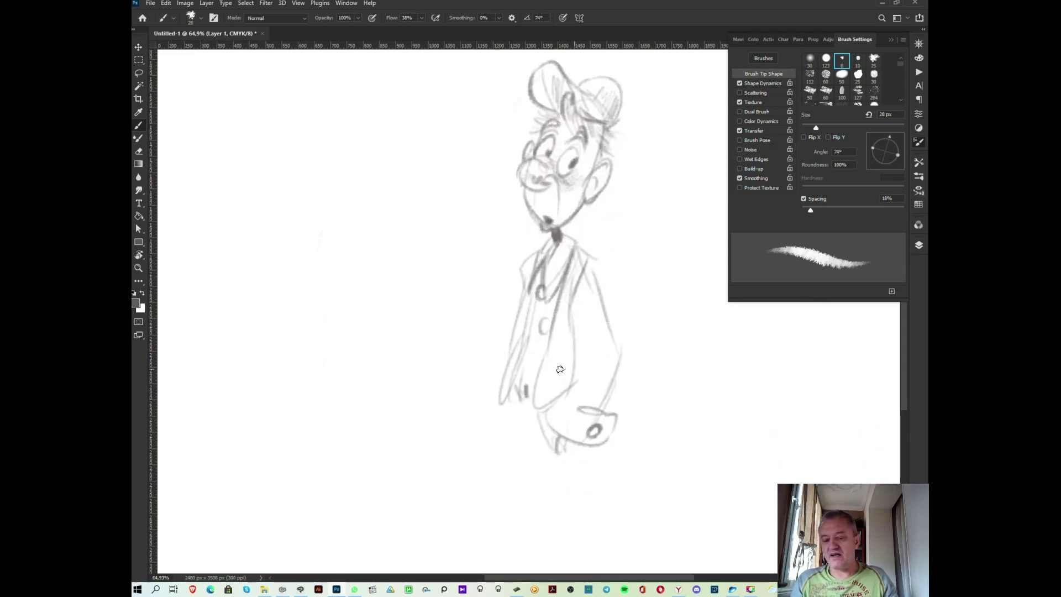
pyautogui.moveTo(499, 442); pyautogui.dragTo(503, 519)
pyautogui.scroll(-3, 592, 464)
pyautogui.moveTo(553, 371); pyautogui.dragTo(577, 519)
pyautogui.moveTo(467, 433)
pyautogui.mouseDown()
pyautogui.moveTo(462, 519)
pyautogui.moveTo(475, 526)
pyautogui.mouseUp()
pyautogui.moveTo(578, 519); pyautogui.dragTo(545, 552)
# - Hatch the right sleeve and add shoulder, chest, cuff and hand lines
pyautogui.moveTo(575, 249); pyautogui.dragTo(544, 268)
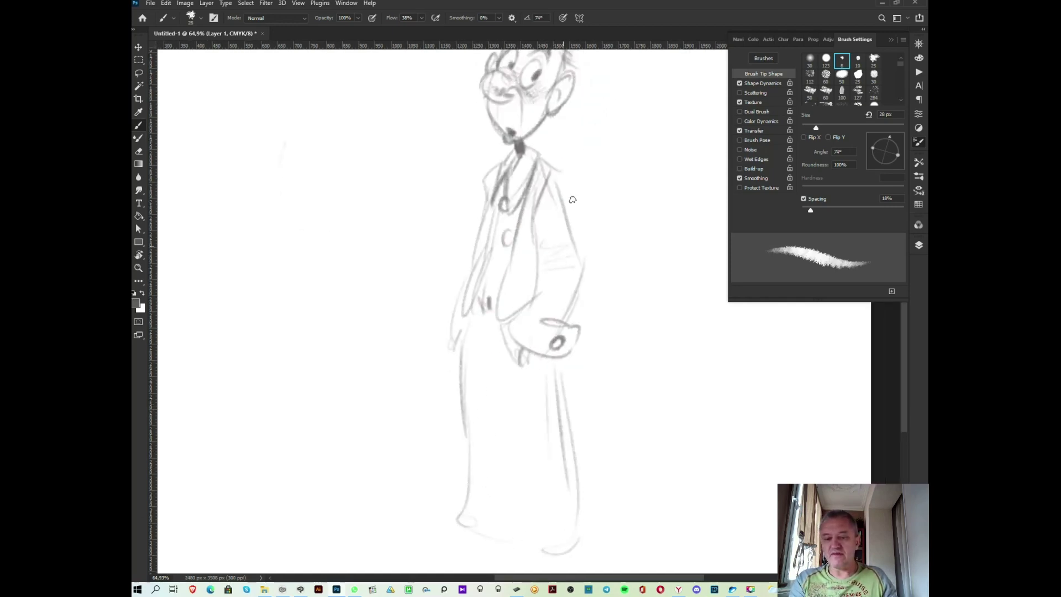
pyautogui.moveTo(537, 205)
pyautogui.mouseDown()
pyautogui.moveTo(546, 176)
pyautogui.moveTo(528, 238)
pyautogui.mouseUp()
pyautogui.moveTo(557, 171); pyautogui.dragTo(571, 224)
pyautogui.moveTo(577, 284)
pyautogui.mouseDown()
pyautogui.moveTo(579, 325)
pyautogui.moveTo(519, 310)
pyautogui.moveTo(507, 351)
pyautogui.moveTo(539, 380)
pyautogui.moveTo(531, 389)
pyautogui.mouseUp()
pyautogui.moveTo(522, 359); pyautogui.dragTo(545, 377)
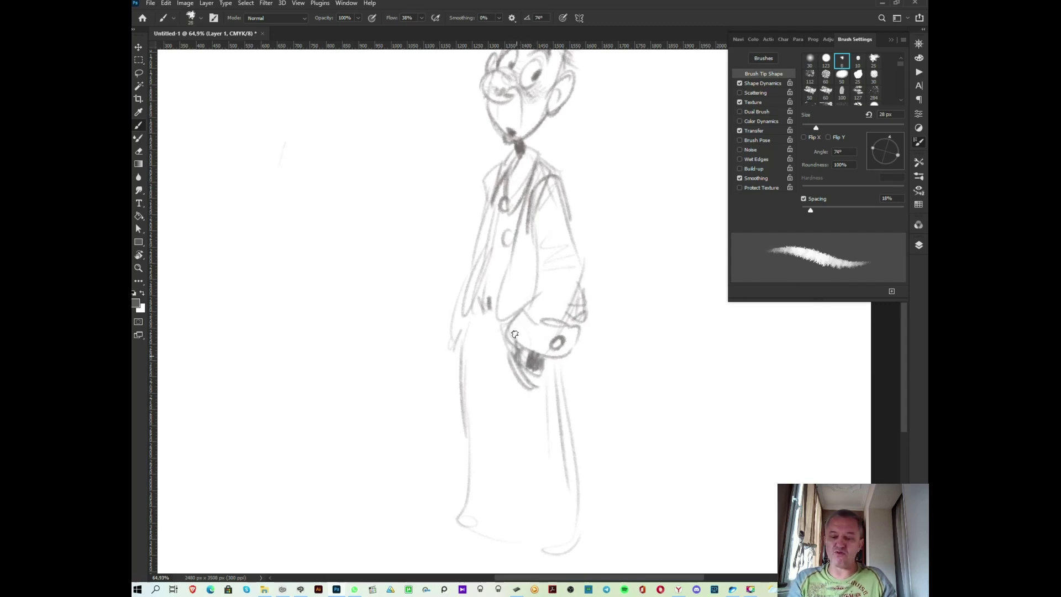
# - Stroke the coat's lower left edge, draw a curved ground line, and rough in the shoes
pyautogui.moveTo(462, 338)
pyautogui.mouseDown()
pyautogui.moveTo(450, 363)
pyautogui.moveTo(463, 373)
pyautogui.mouseUp()
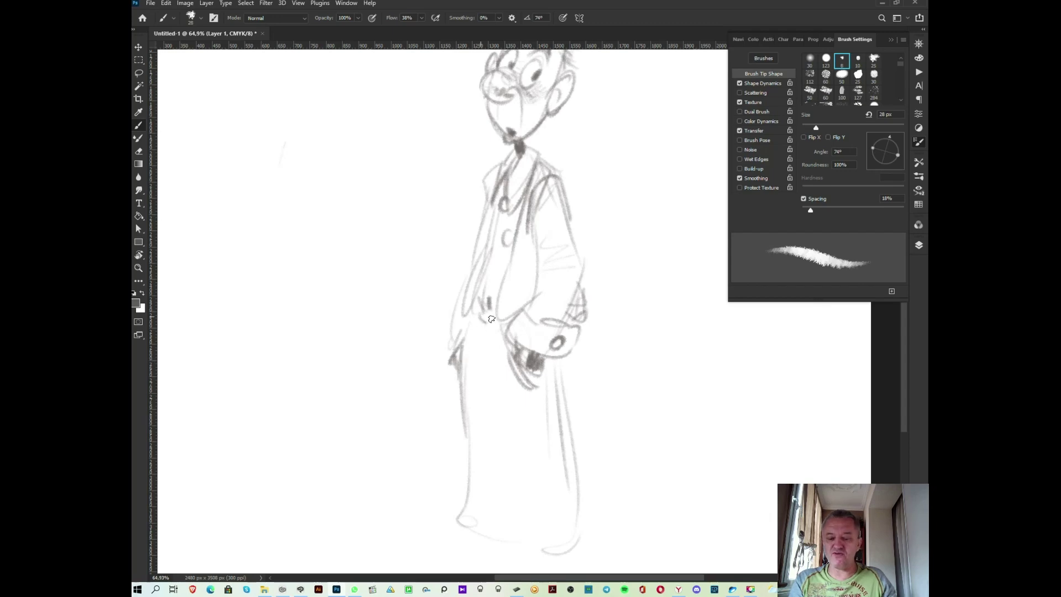
pyautogui.moveTo(448, 531)
pyautogui.mouseDown()
pyautogui.moveTo(492, 428)
pyautogui.moveTo(445, 439)
pyautogui.moveTo(494, 479)
pyautogui.mouseUp()
pyautogui.moveTo(507, 495); pyautogui.dragTo(532, 464)
# - Outline the front shoe with a detail line and darken its left edge and bottom
pyautogui.moveTo(544, 503); pyautogui.dragTo(620, 490)
pyautogui.moveTo(610, 452); pyautogui.dragTo(624, 488)
pyautogui.moveTo(519, 492); pyautogui.dragTo(542, 500)
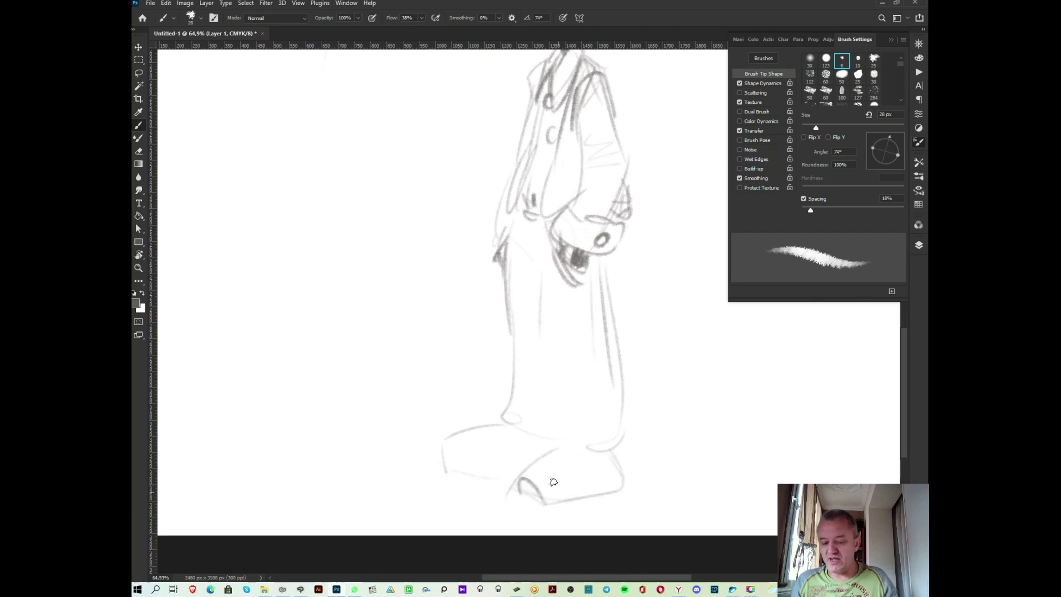
pyautogui.moveTo(564, 458); pyautogui.dragTo(590, 476)
pyautogui.moveTo(447, 450); pyautogui.dragTo(509, 471)
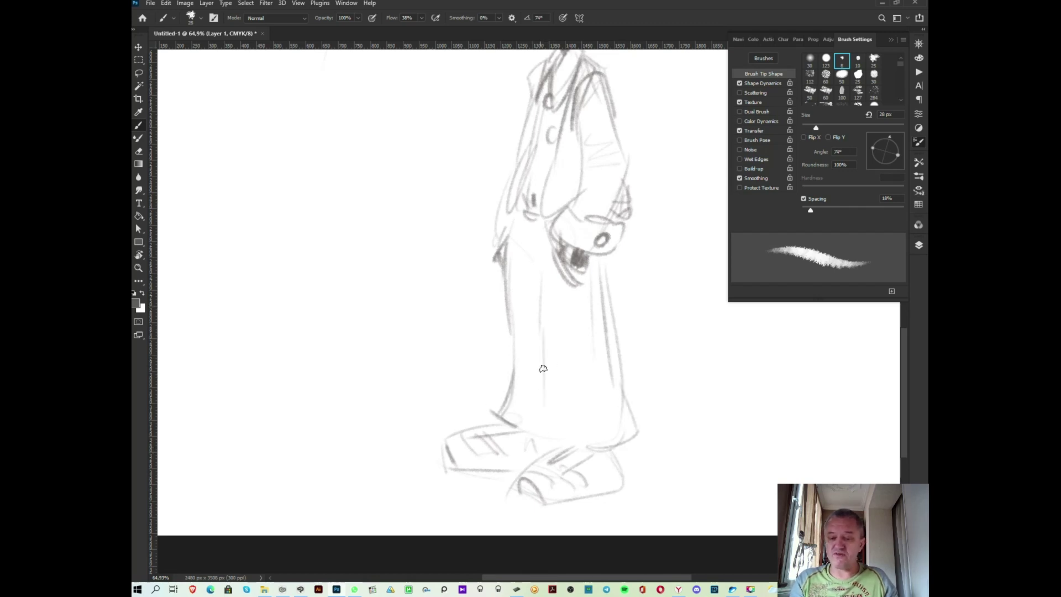
# - Draw a pocket below the hand and a vertical fold on the coat's left panel
pyautogui.moveTo(594, 370); pyautogui.dragTo(572, 411)
pyautogui.moveTo(561, 325); pyautogui.dragTo(563, 373)
pyautogui.moveTo(527, 298); pyautogui.dragTo(563, 377)
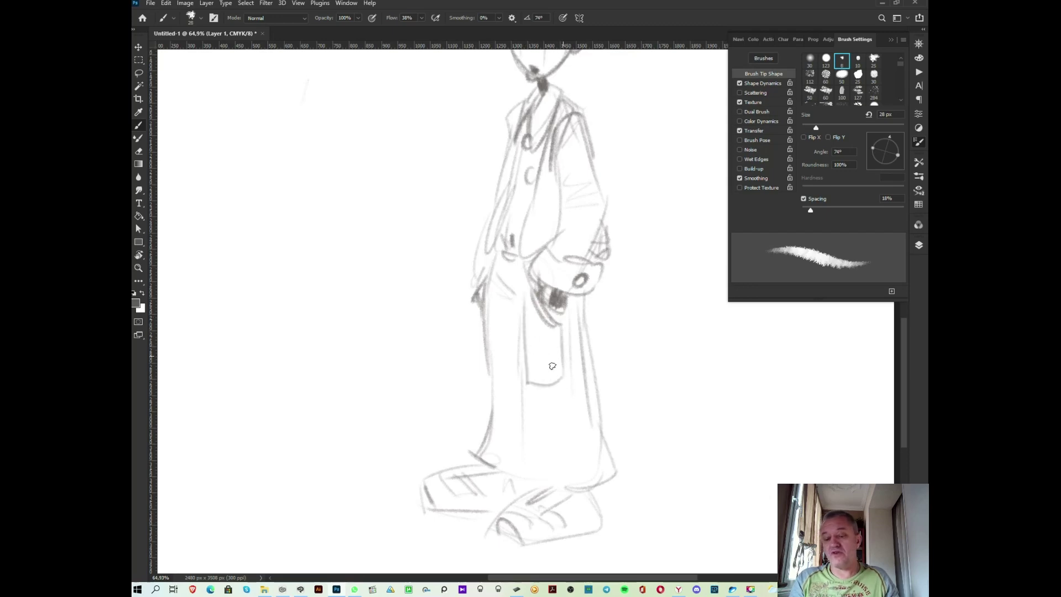
pyautogui.moveTo(496, 276); pyautogui.dragTo(501, 373)
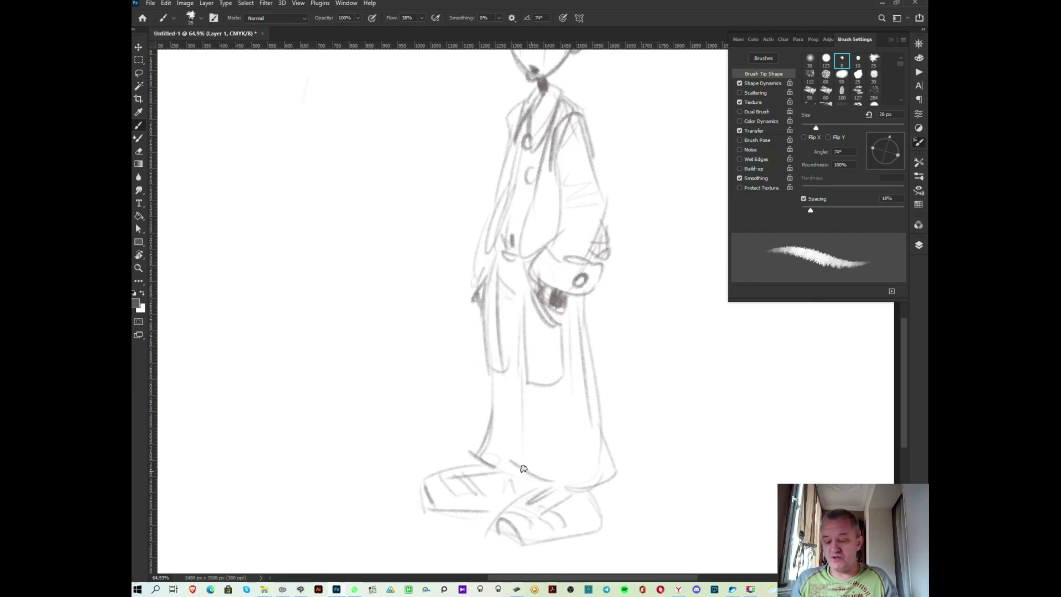
# - Shade the tips of both shoes
pyautogui.moveTo(425, 478); pyautogui.dragTo(414, 487)
pyautogui.moveTo(509, 532); pyautogui.dragTo(514, 536)
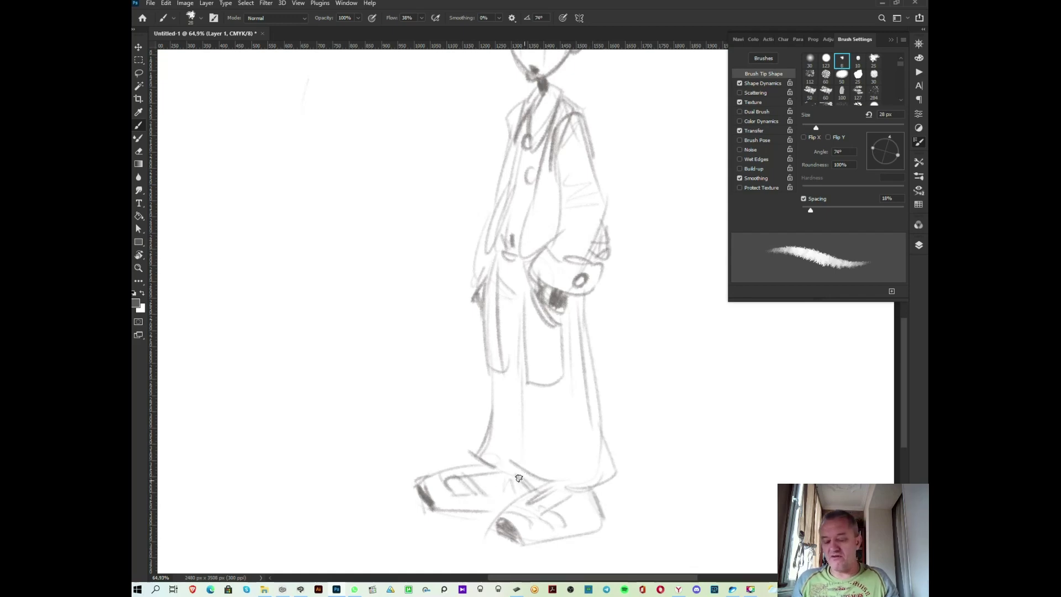
pyautogui.moveTo(630, 368); pyautogui.dragTo(585, 508)
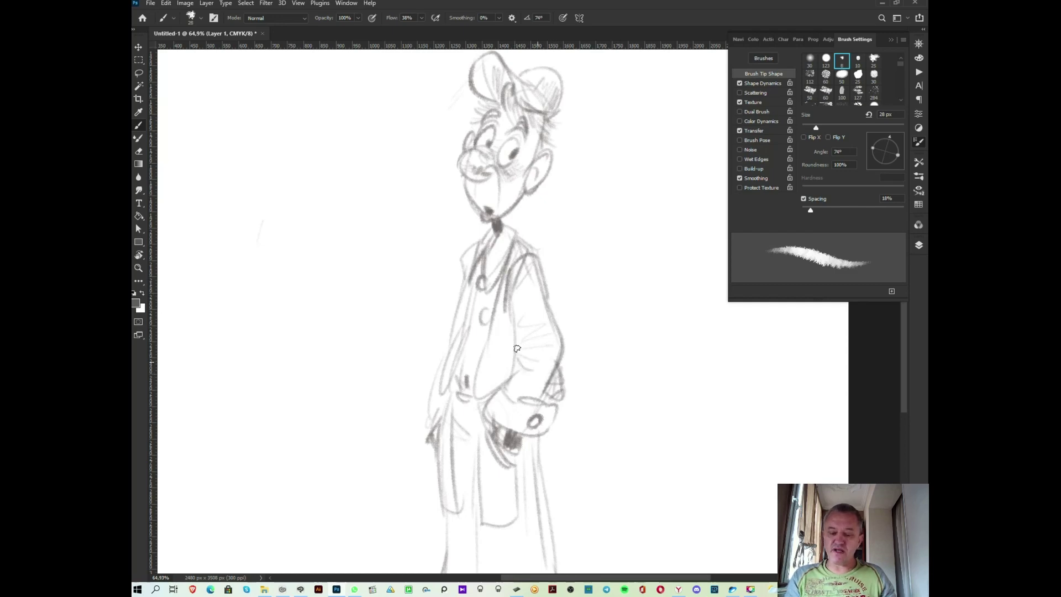
# - Redraw the lower cuff around the hand and strengthen the sleeve and arm contours
pyautogui.moveTo(478, 410); pyautogui.dragTo(533, 436)
pyautogui.moveTo(517, 305)
pyautogui.mouseDown()
pyautogui.moveTo(507, 345)
pyautogui.moveTo(522, 347)
pyautogui.mouseUp()
pyautogui.moveTo(551, 290); pyautogui.dragTo(541, 327)
pyautogui.moveTo(460, 291); pyautogui.dragTo(438, 358)
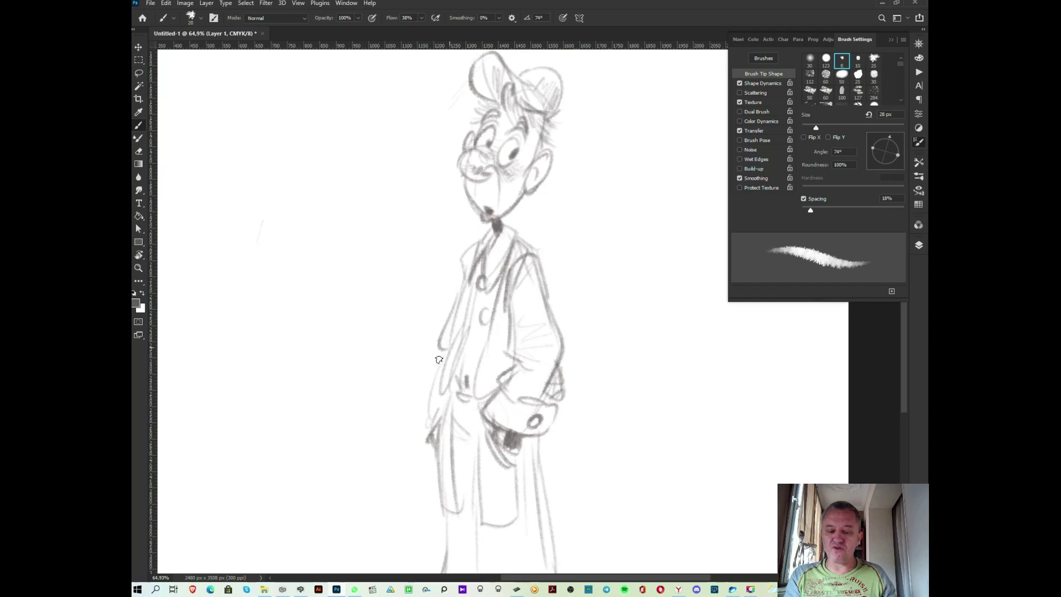
# - Darken the coat's left front contour, inner lines, right cuff, and lower-left pocket and hem
pyautogui.moveTo(471, 285); pyautogui.dragTo(457, 346)
pyautogui.moveTo(459, 307); pyautogui.dragTo(435, 406)
pyautogui.moveTo(456, 348); pyautogui.dragTo(442, 407)
pyautogui.moveTo(472, 287); pyautogui.dragTo(447, 390)
pyautogui.moveTo(468, 311)
pyautogui.mouseDown()
pyautogui.moveTo(454, 363)
pyautogui.moveTo(469, 408)
pyautogui.mouseUp()
pyautogui.moveTo(470, 406); pyautogui.dragTo(499, 399)
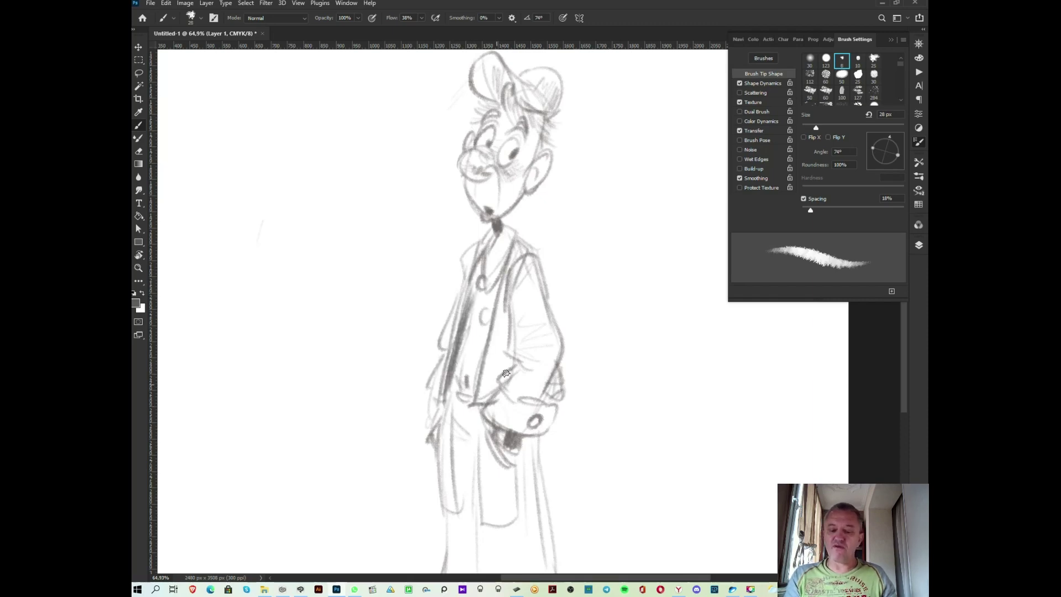
pyautogui.moveTo(558, 373); pyautogui.dragTo(563, 402)
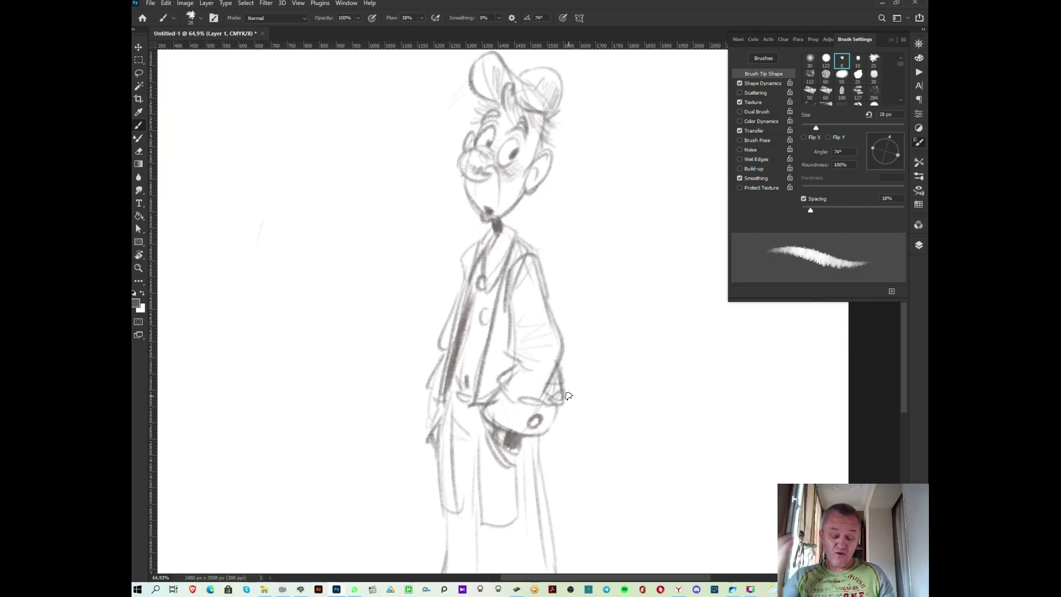
pyautogui.moveTo(486, 402)
pyautogui.mouseDown()
pyautogui.moveTo(476, 453)
pyautogui.moveTo(475, 442)
pyautogui.mouseUp()
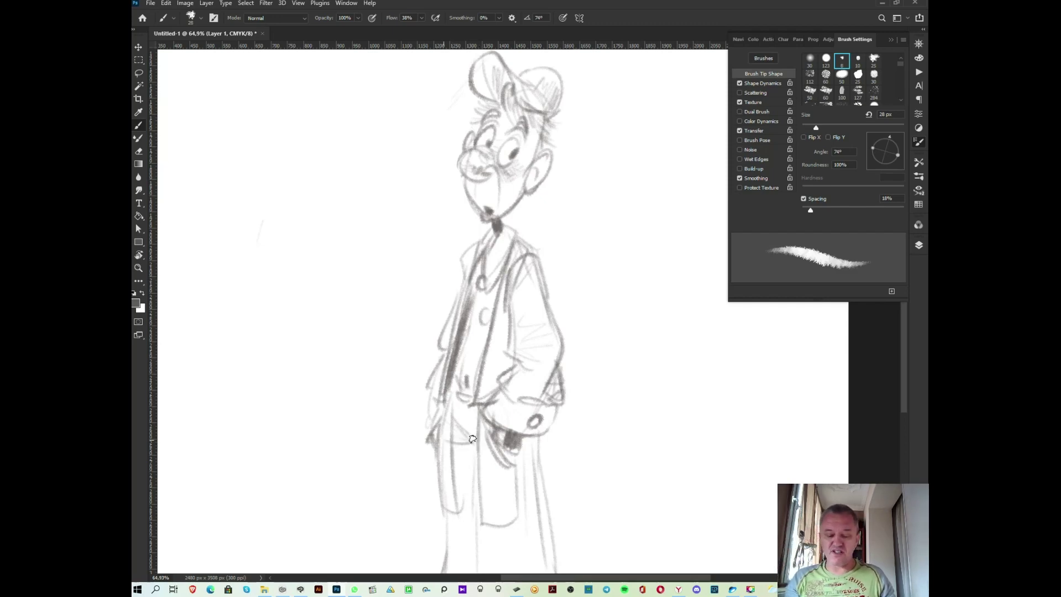
pyautogui.moveTo(450, 394); pyautogui.dragTo(470, 396)
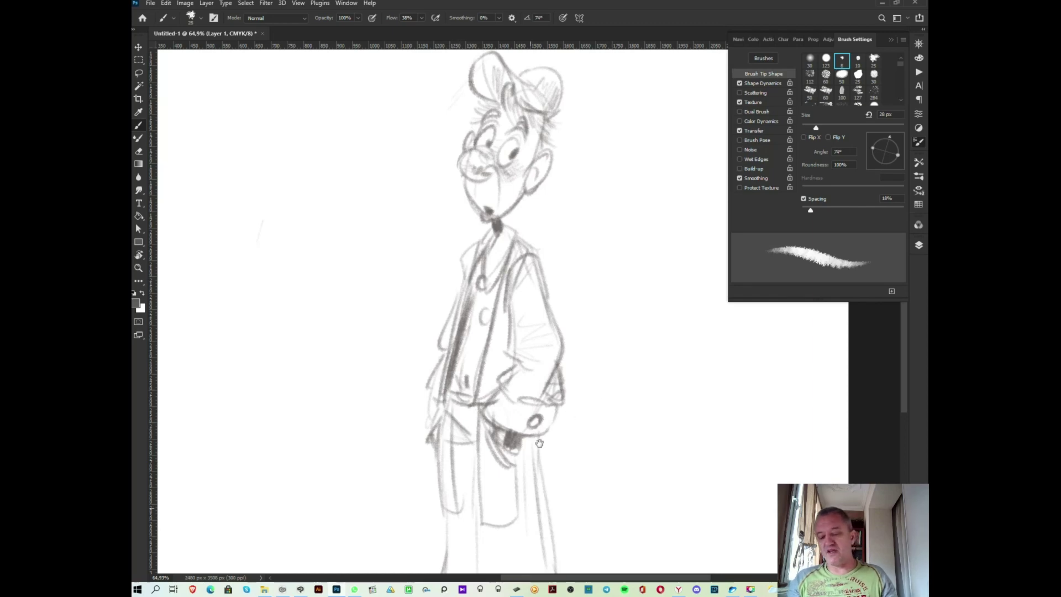
# - Darken the right trouser edge and hatch near the hem above the shoes
pyautogui.moveTo(532, 483); pyautogui.dragTo(549, 353)
pyautogui.moveTo(496, 411)
pyautogui.mouseDown()
pyautogui.moveTo(498, 484)
pyautogui.moveTo(468, 478)
pyautogui.mouseUp()
pyautogui.moveTo(552, 343)
pyautogui.mouseDown()
pyautogui.moveTo(574, 474)
pyautogui.moveTo(561, 509)
pyautogui.mouseUp()
pyautogui.moveTo(590, 463); pyautogui.dragTo(530, 514)
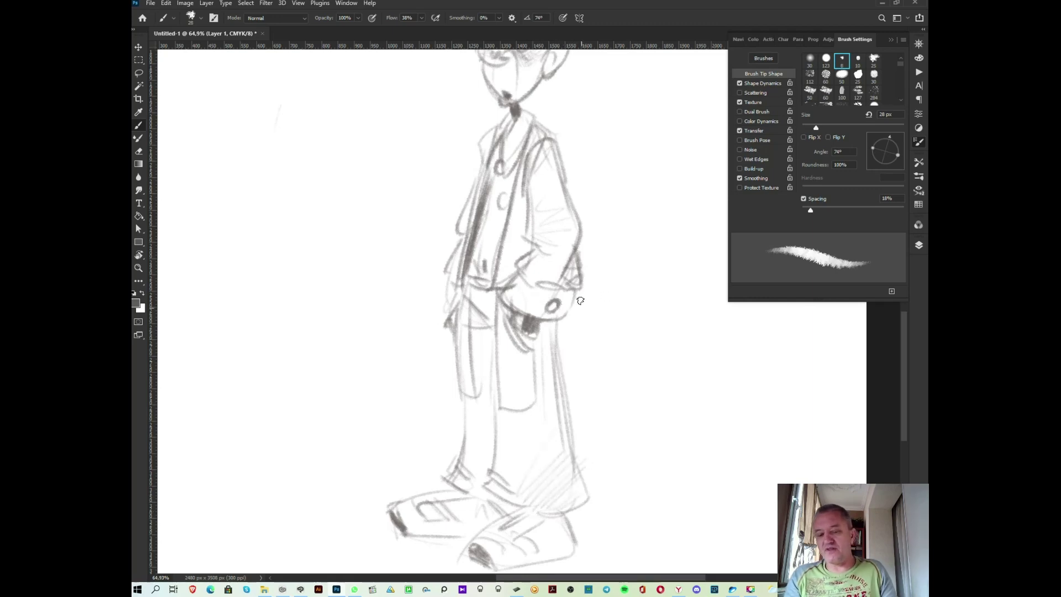
# - Switch to a finer 10 px pencil and draw a dark line along the right trouser edge
pyautogui.rightClick(577, 265)
pyautogui.doubleClick(661, 368)
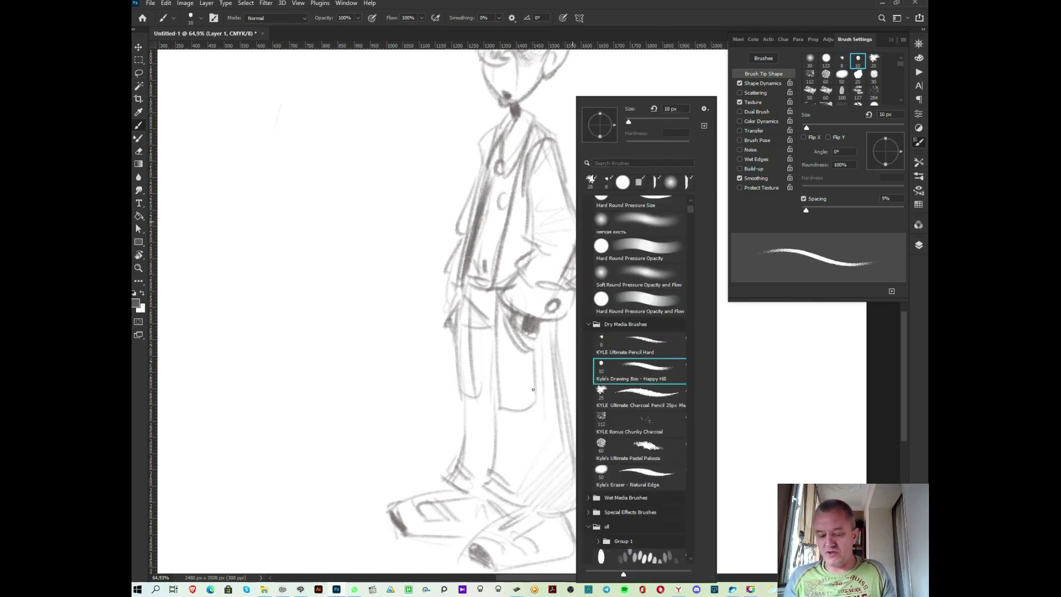
pyautogui.moveTo(544, 440); pyautogui.dragTo(525, 464)
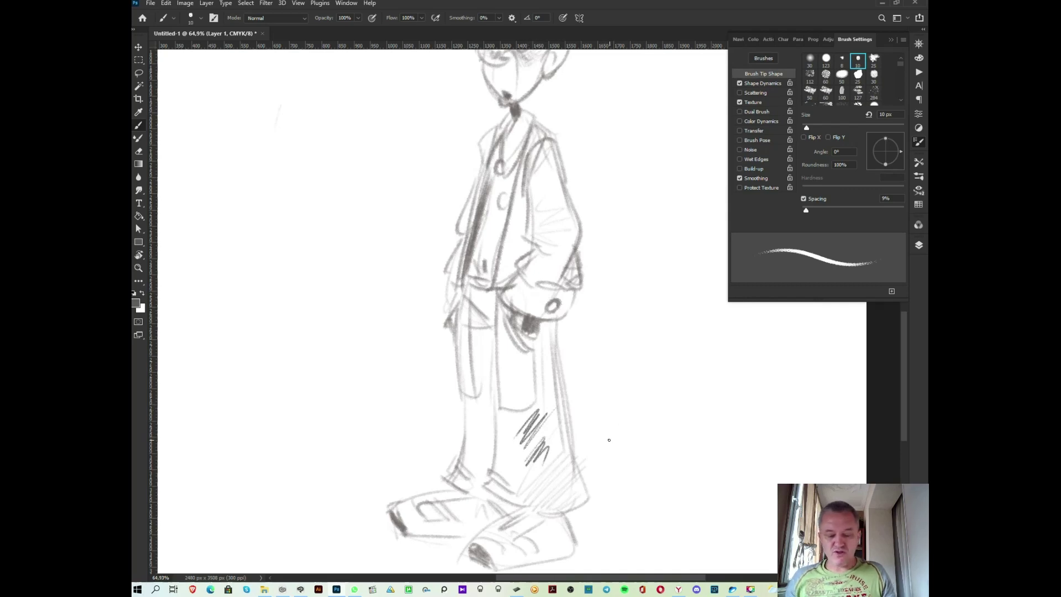
pyautogui.hotkey('ctrl', 'z')
pyautogui.hotkey('ctrl', 'z')
pyautogui.moveTo(589, 497); pyautogui.dragTo(572, 438)
pyautogui.scroll(2, 558, 328)
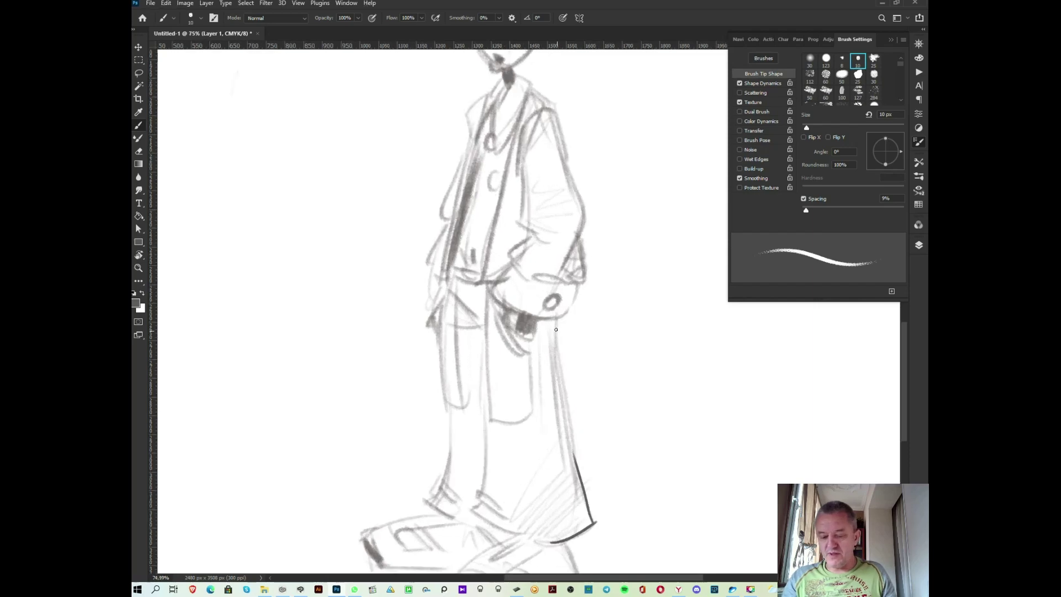
pyautogui.moveTo(556, 334); pyautogui.dragTo(574, 458)
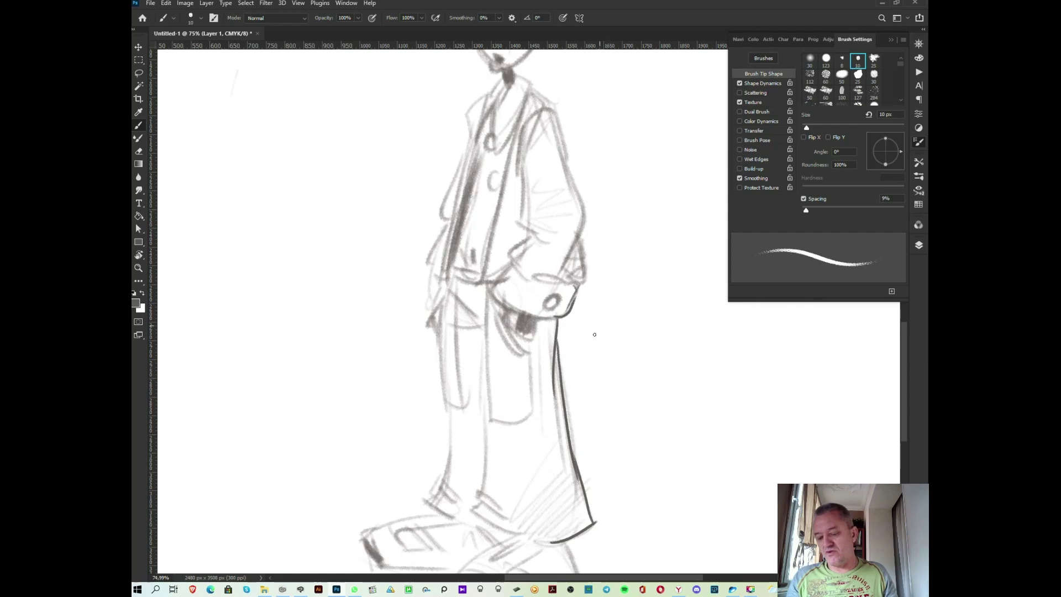
# - Try the 25 px charcoal pencil on the trouser leg lines, then undo those strokes
pyautogui.rightClick(612, 383)
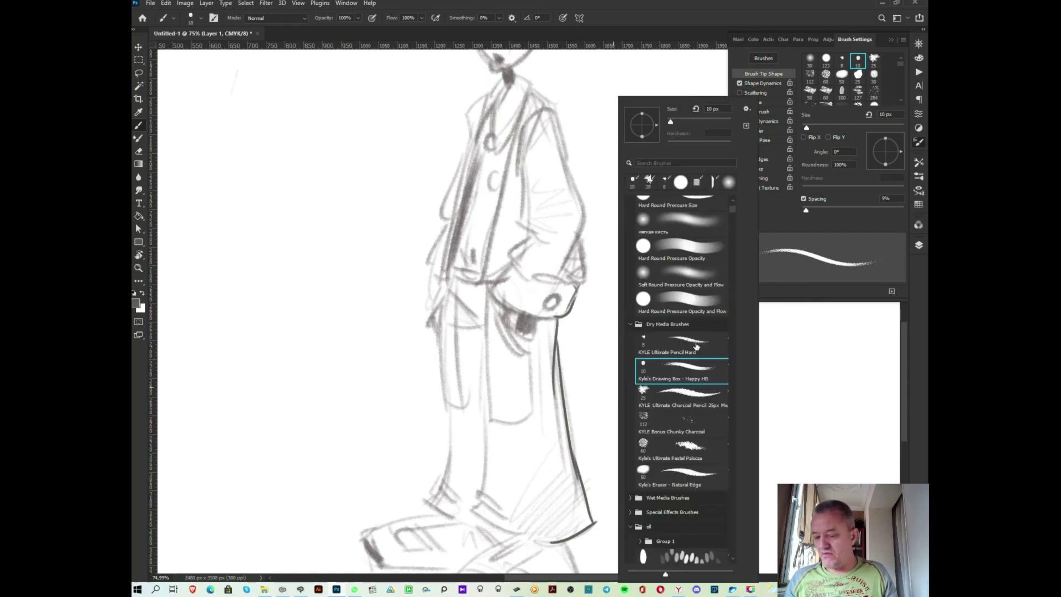
pyautogui.click(699, 397)
pyautogui.press('Return')
pyautogui.moveTo(484, 467); pyautogui.dragTo(481, 501)
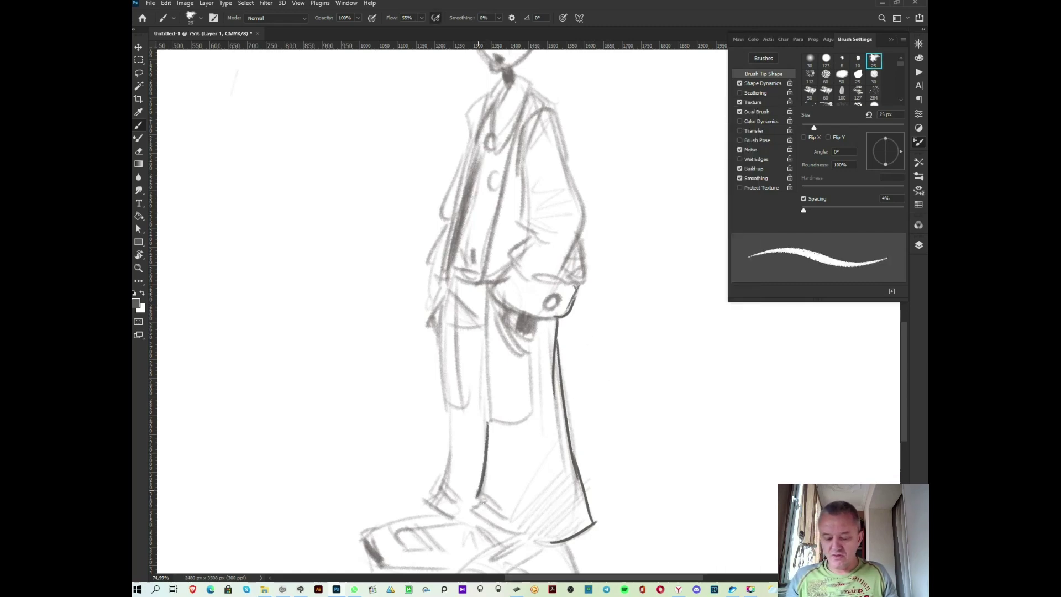
pyautogui.moveTo(487, 427)
pyautogui.mouseDown()
pyautogui.moveTo(480, 344)
pyautogui.moveTo(439, 482)
pyautogui.mouseUp()
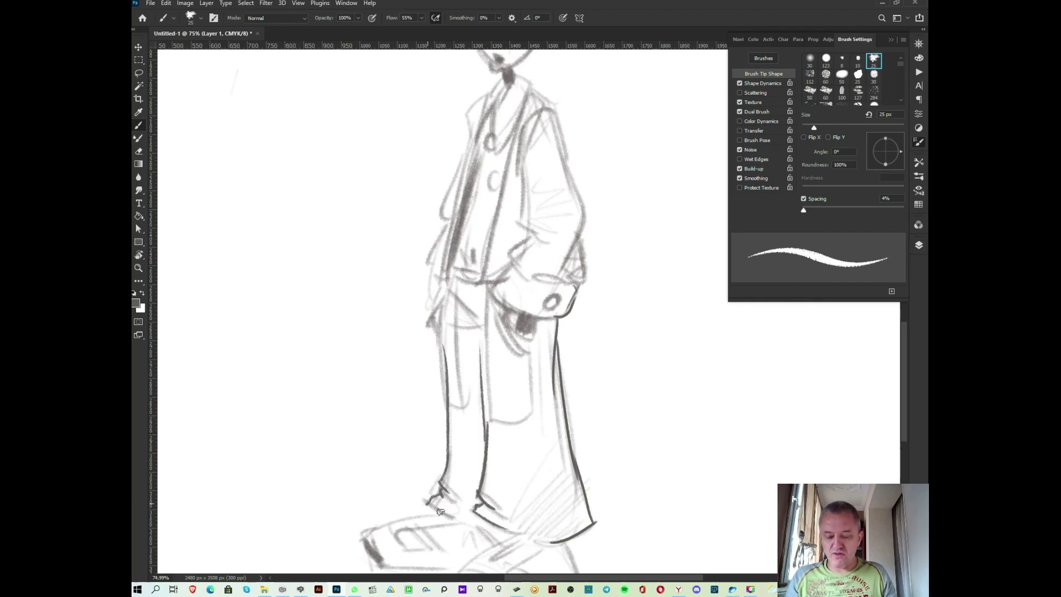
pyautogui.hotkey('ctrl', 'z')
pyautogui.hotkey('ctrl', 'z')
pyautogui.hotkey('ctrl', 'z')
pyautogui.hotkey('ctrl', 'z')
pyautogui.hotkey('ctrl', 'z')
pyautogui.hotkey('ctrl', 'z')
pyautogui.hotkey('ctrl', 'z')
pyautogui.hotkey('ctrl', 'z')
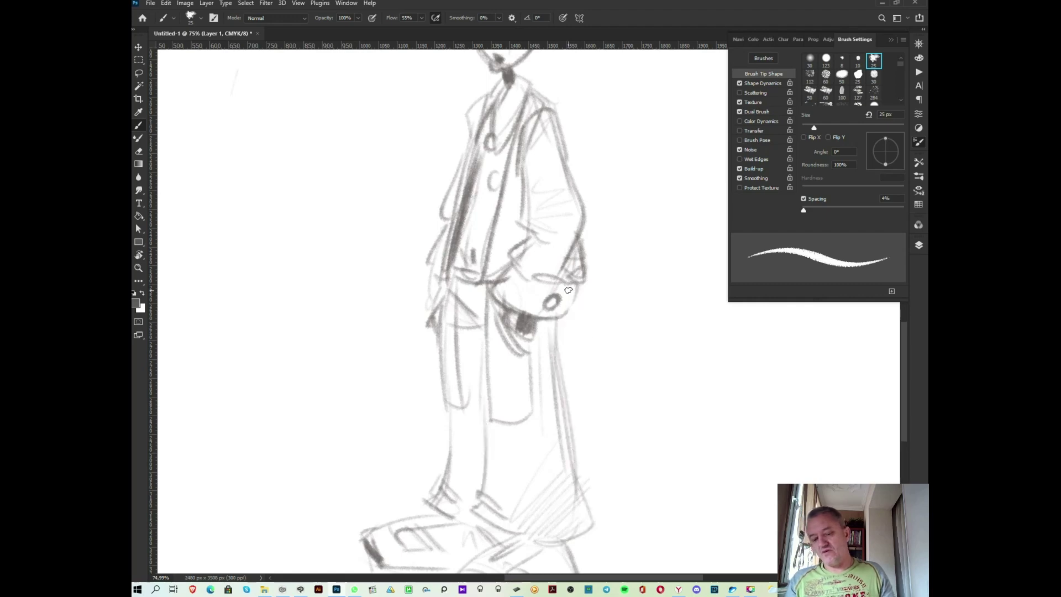
# - Test a textured pastel brush scribble on the trouser leg and undo it
pyautogui.rightClick(578, 367)
pyautogui.click(652, 447)
pyautogui.click(485, 428)
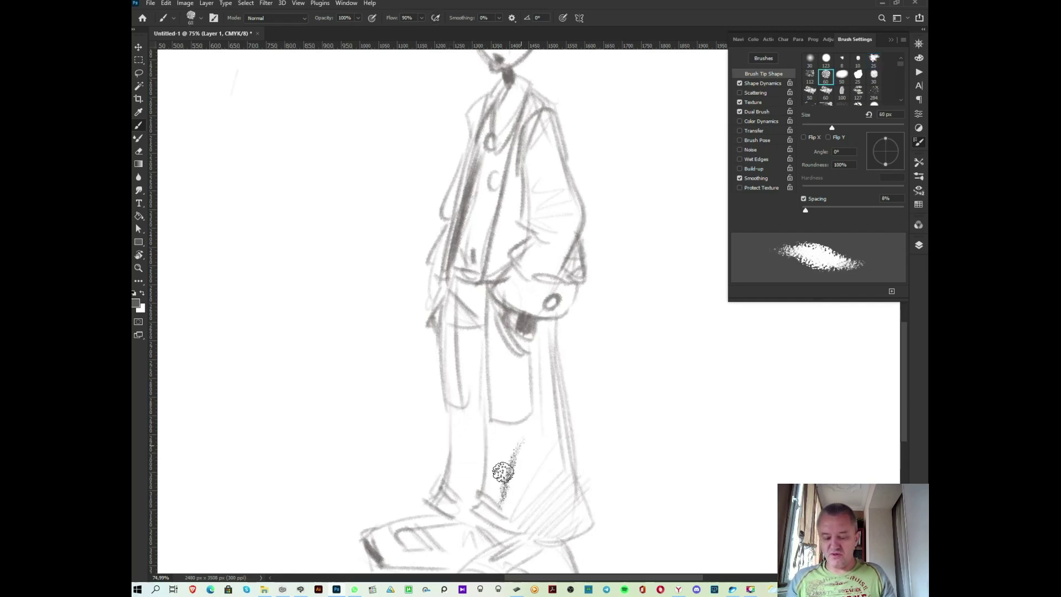
pyautogui.moveTo(497, 473); pyautogui.dragTo(505, 486)
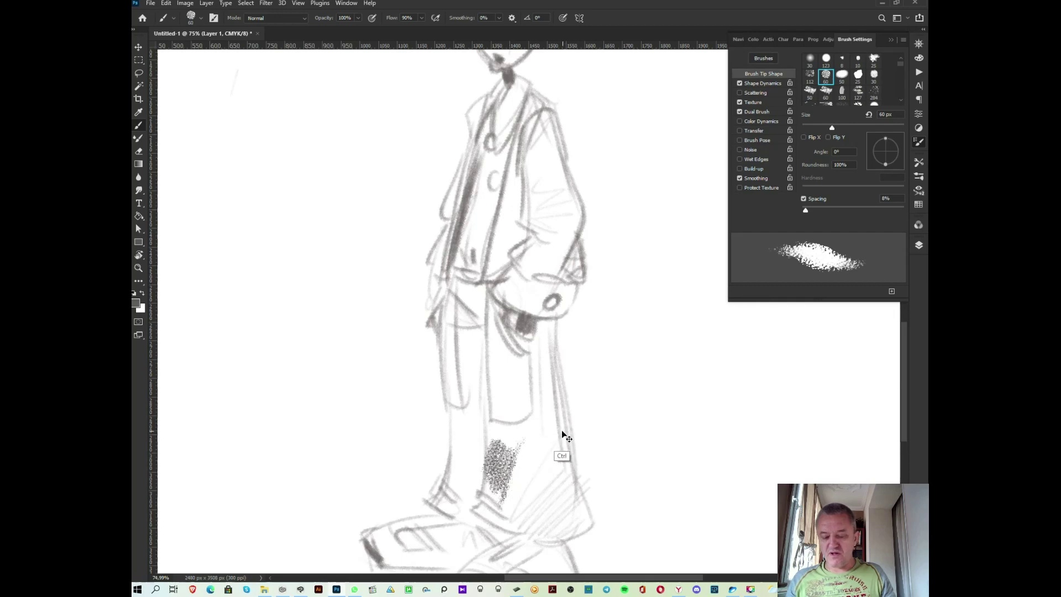
pyautogui.hotkey('ctrl', 'z')
pyautogui.hotkey('ctrl', 'z')
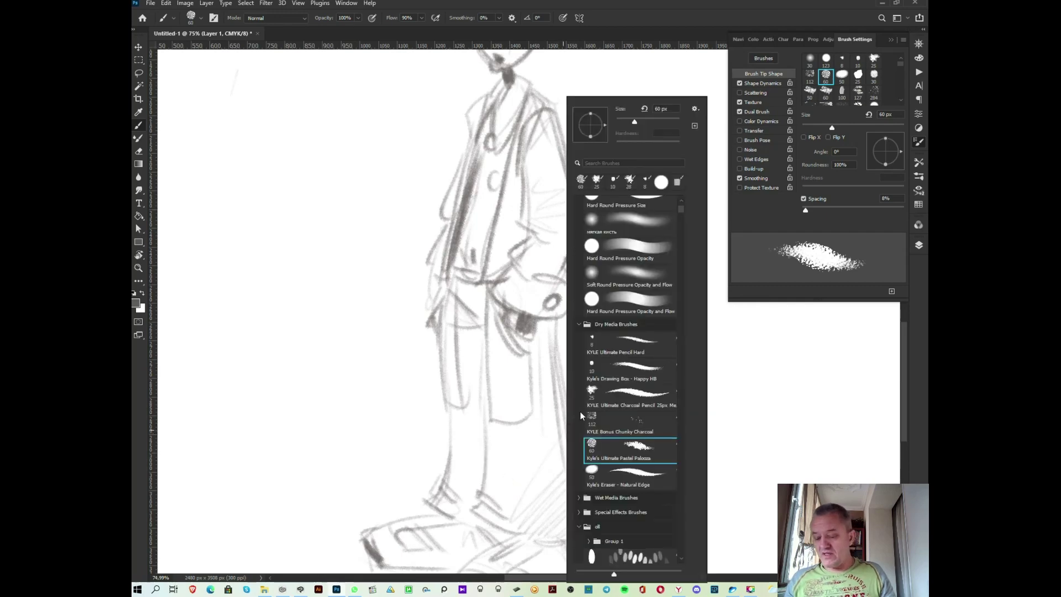
# - Set the eraser to the Preset_7077 brush at 60 px and bring the character's head into view
pyautogui.press('e')
pyautogui.press('Escape')
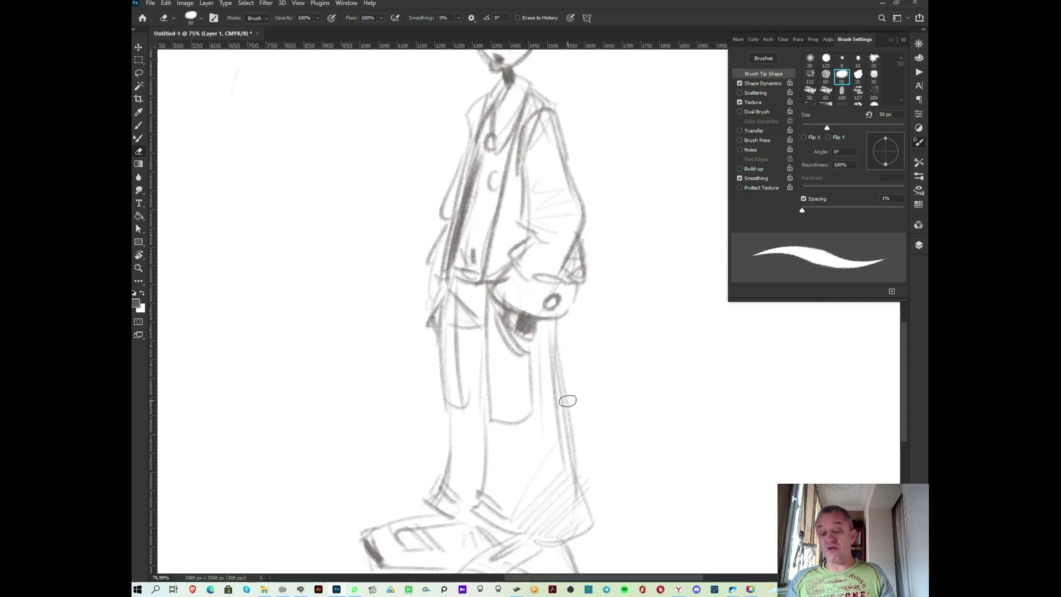
pyautogui.rightClick(561, 422)
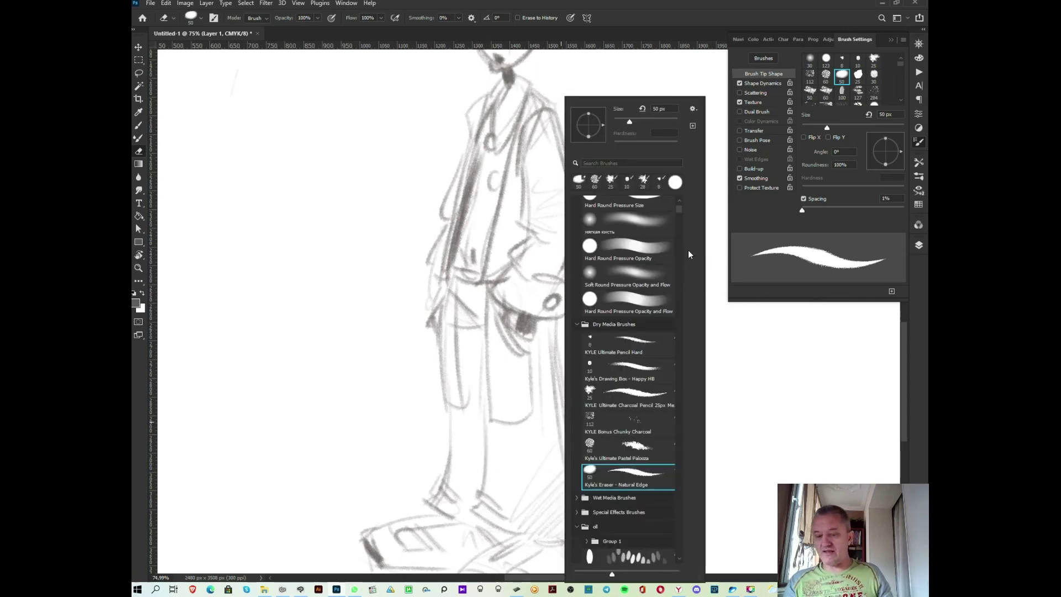
pyautogui.moveTo(679, 211); pyautogui.dragTo(678, 214)
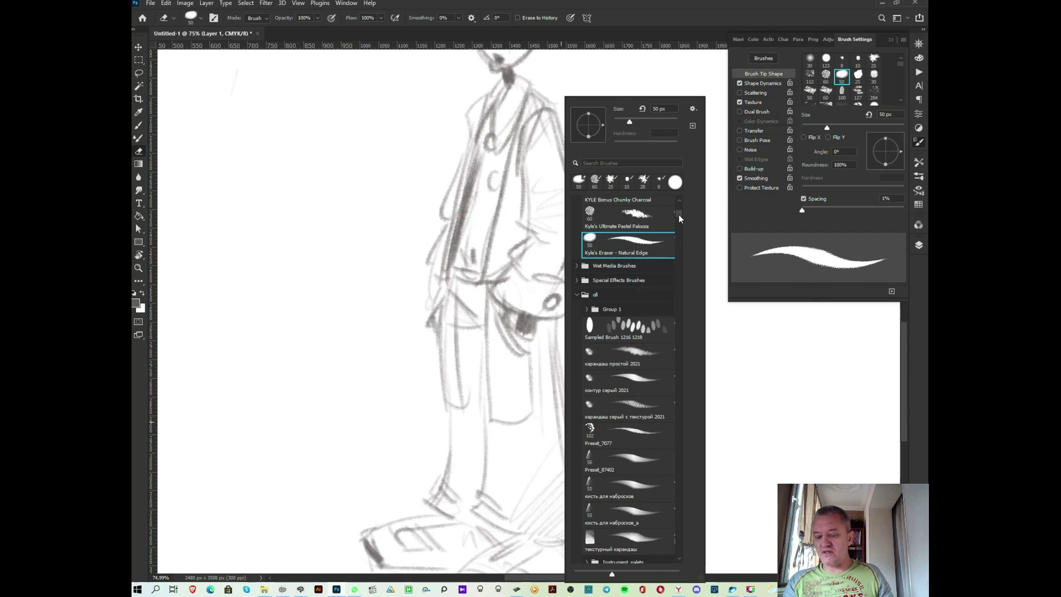
pyautogui.moveTo(679, 214); pyautogui.dragTo(678, 217)
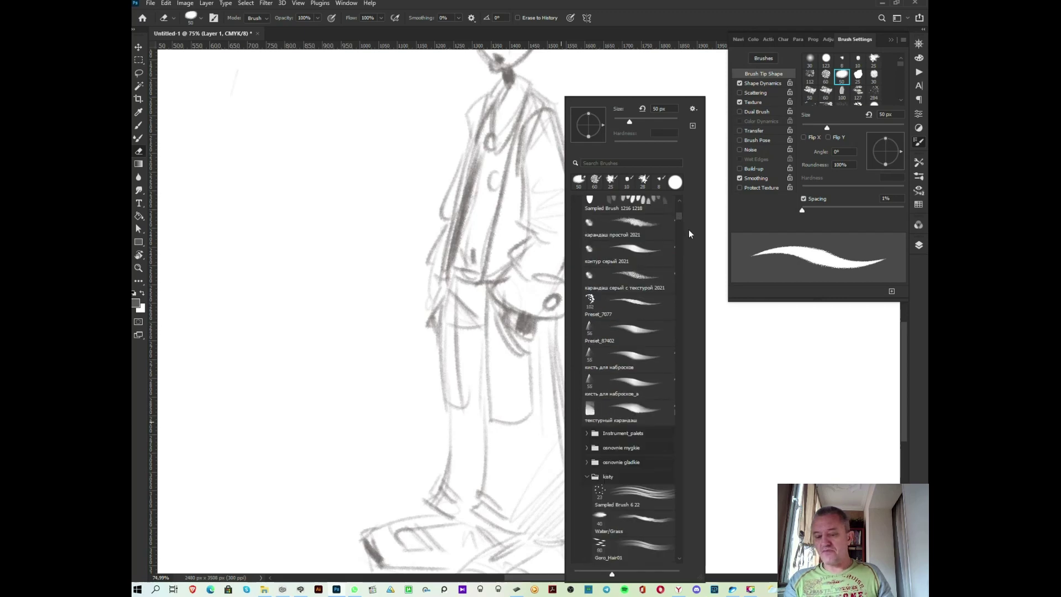
pyautogui.click(638, 300)
pyautogui.press('[')
pyautogui.press('[')
pyautogui.press('[')
pyautogui.press('[')
pyautogui.press('[')
pyautogui.moveTo(605, 282); pyautogui.dragTo(523, 390)
pyautogui.moveTo(552, 282); pyautogui.dragTo(552, 374)
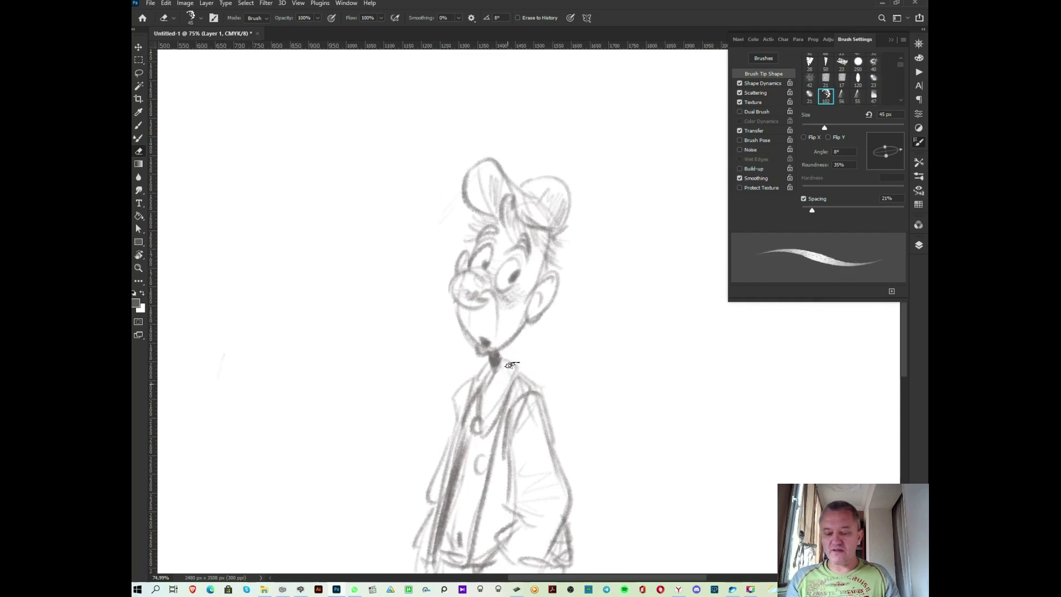
pyautogui.press('alt')
# - Switch back to painting with the Preset_7077 brush at 102 px, showing the figure's body
pyautogui.rightClick(531, 313)
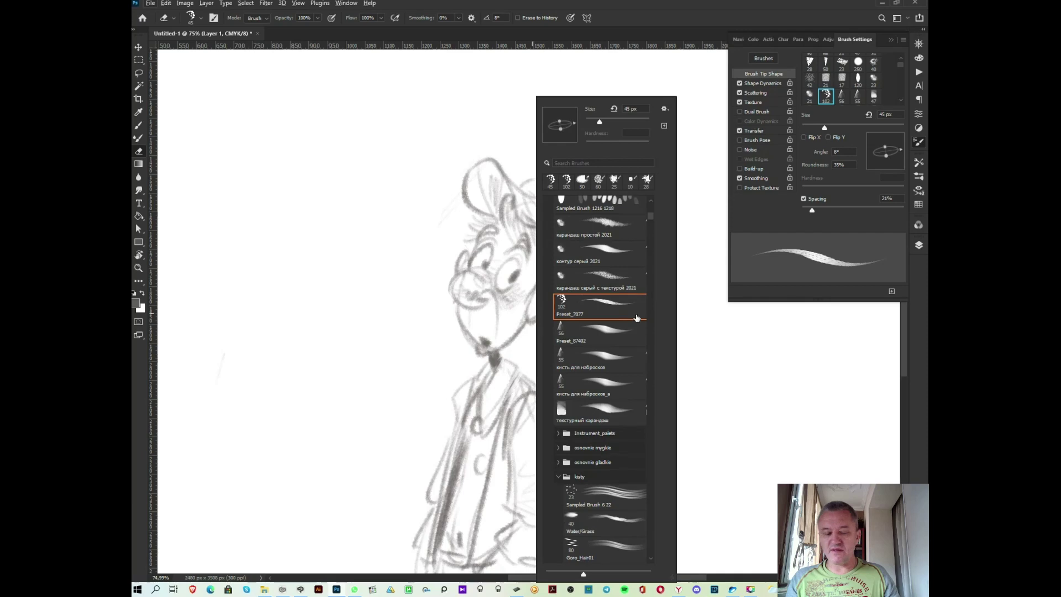
pyautogui.click(139, 126)
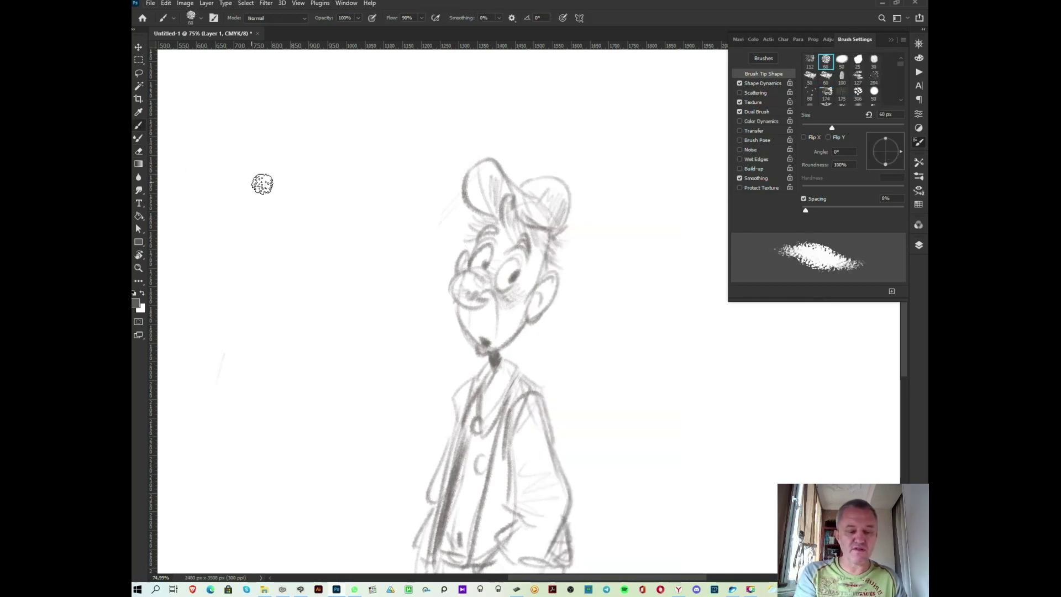
pyautogui.rightClick(257, 181)
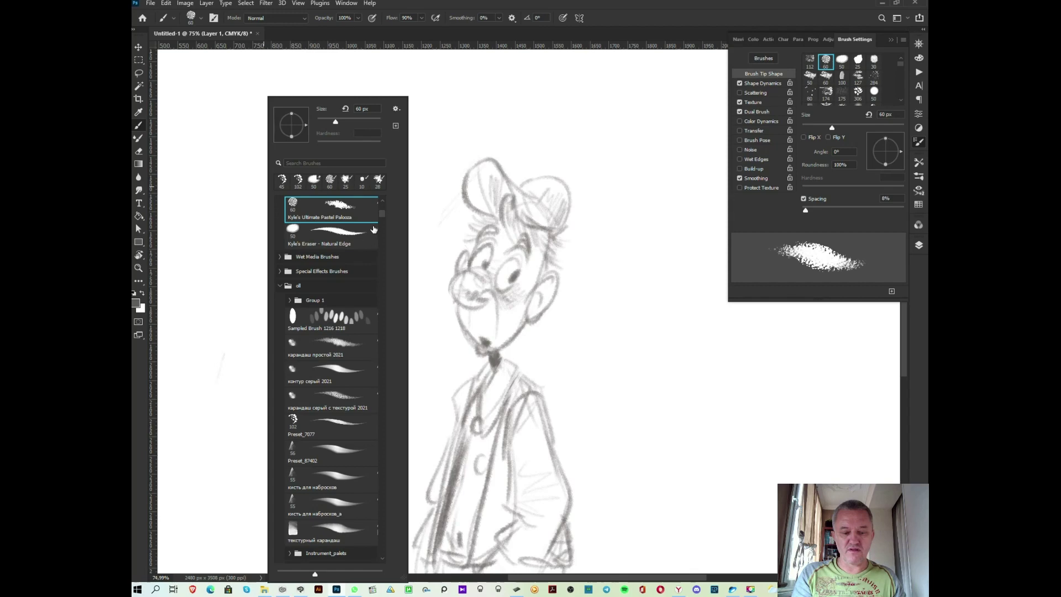
pyautogui.click(329, 425)
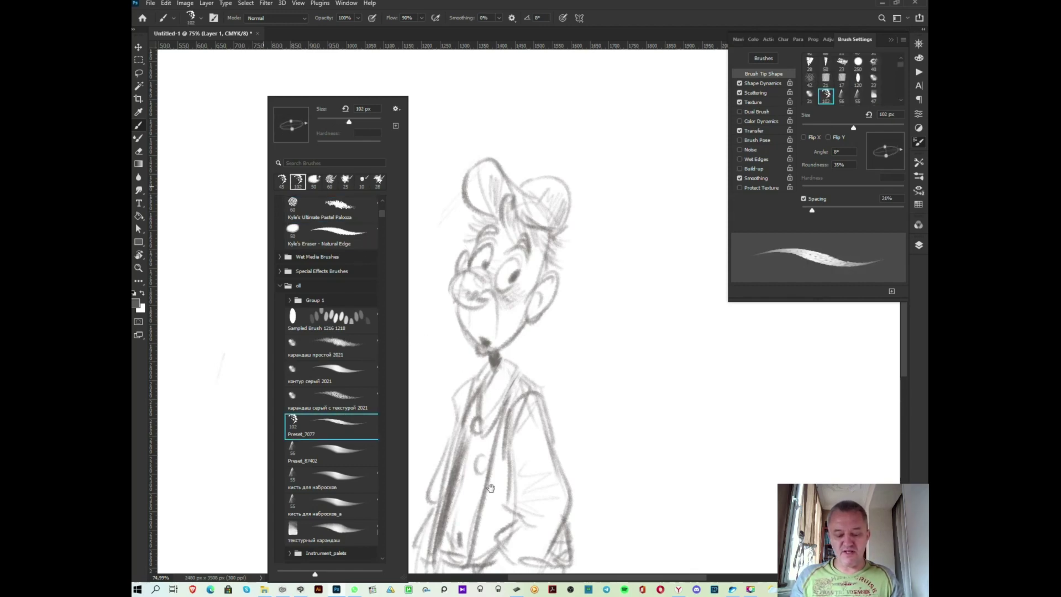
pyautogui.press('Escape')
pyautogui.moveTo(490, 487); pyautogui.dragTo(530, 351)
# - Choose a different sketching pencil brush from the presets and set its flow to 58%
pyautogui.rightClick(530, 351)
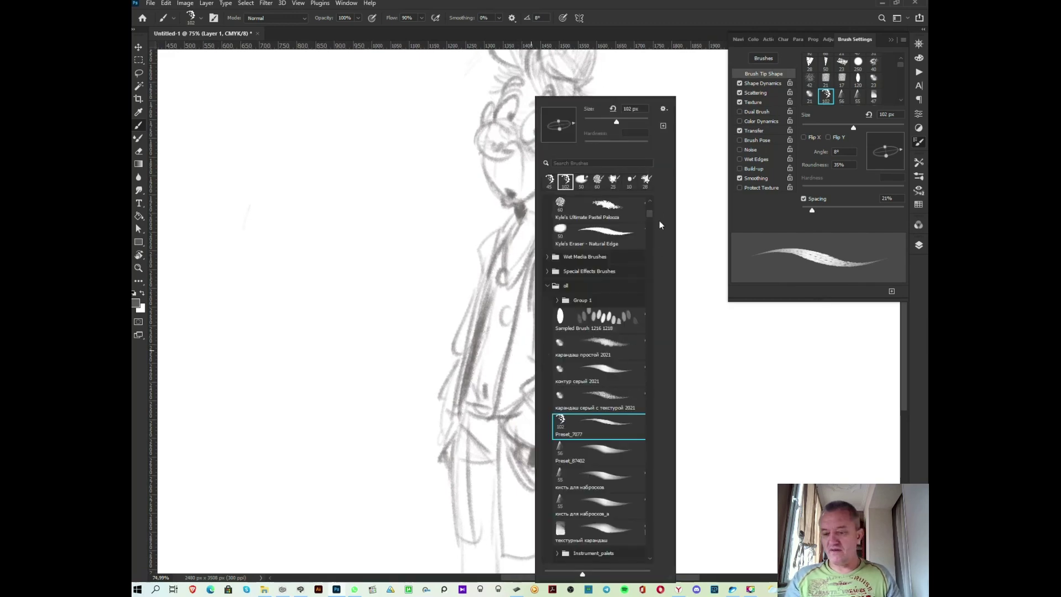
pyautogui.moveTo(651, 212); pyautogui.dragTo(650, 215)
pyautogui.scroll(-2, 651, 217)
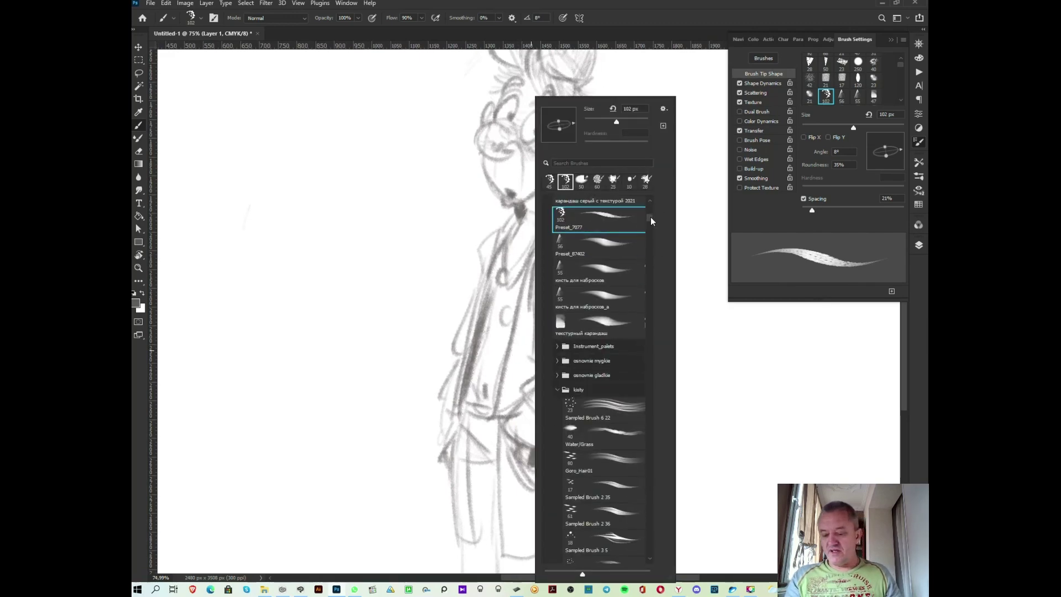
pyautogui.scroll(-1, 651, 217)
pyautogui.scroll(1, 651, 215)
pyautogui.moveTo(651, 213); pyautogui.dragTo(651, 208)
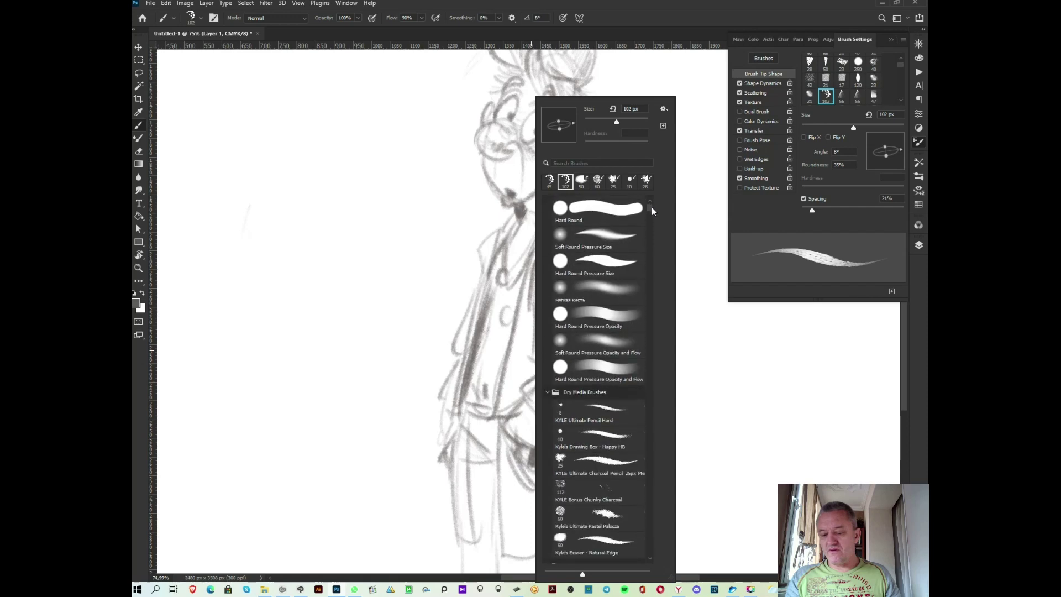
pyautogui.moveTo(651, 208); pyautogui.dragTo(651, 211)
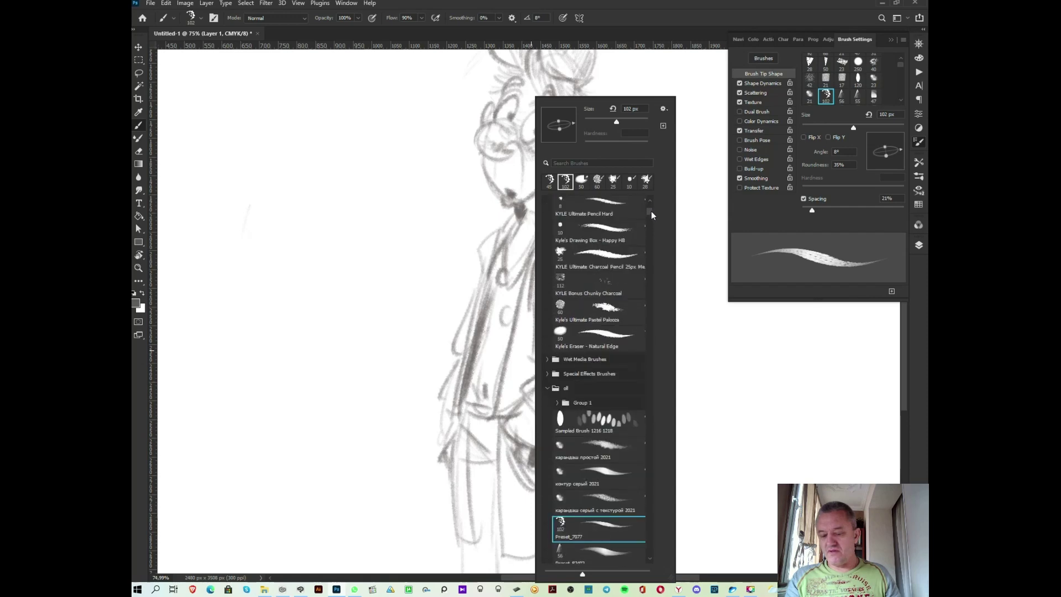
pyautogui.moveTo(651, 211); pyautogui.dragTo(652, 214)
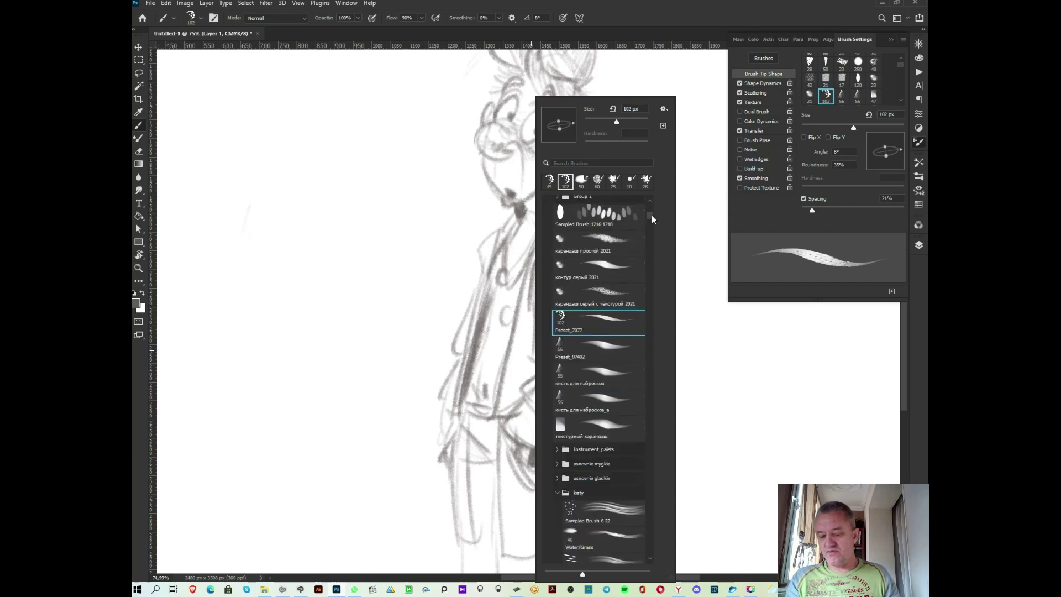
pyautogui.moveTo(652, 215); pyautogui.dragTo(652, 233)
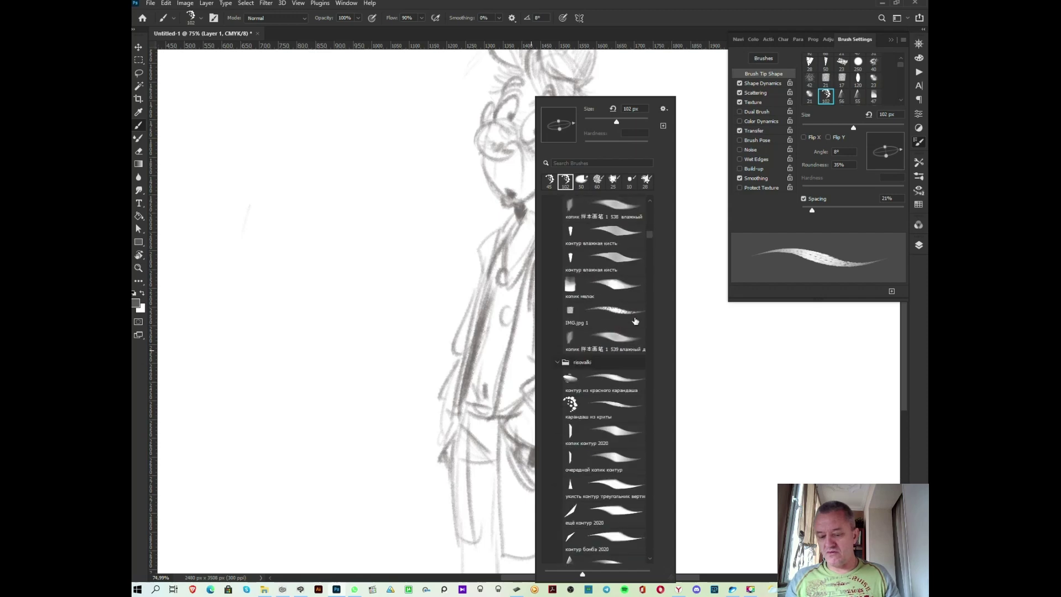
pyautogui.doubleClick(566, 399)
pyautogui.hotkey('shift', '5')
pyautogui.hotkey('shift', '8')
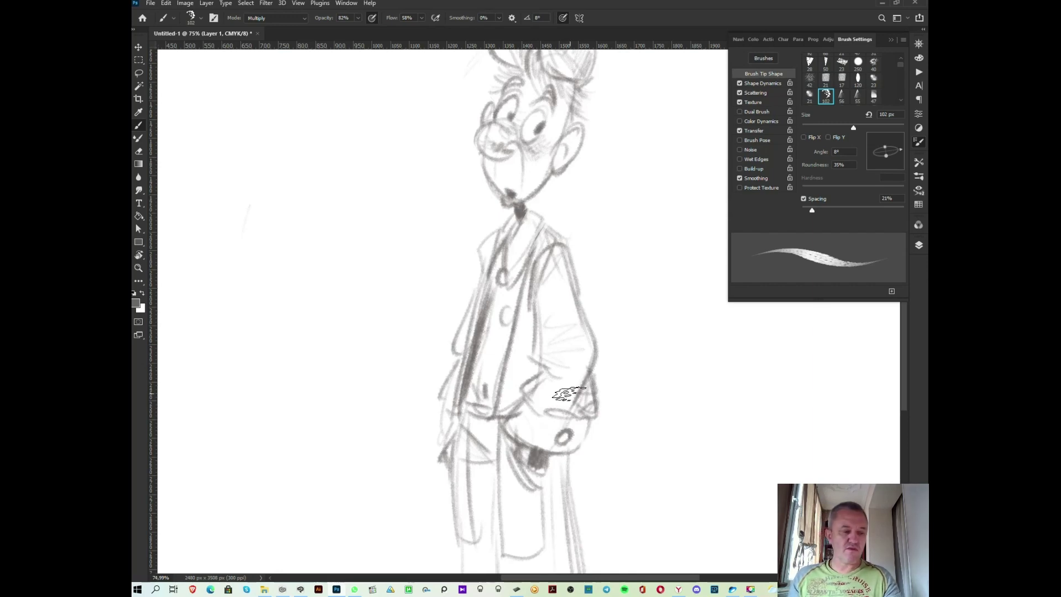
# - At 90 px, draw a round nose circle left of the figure with guide lines and jaw
pyautogui.press('[')
pyautogui.press('[')
pyautogui.press('[')
pyautogui.scroll(3, 553, 332)
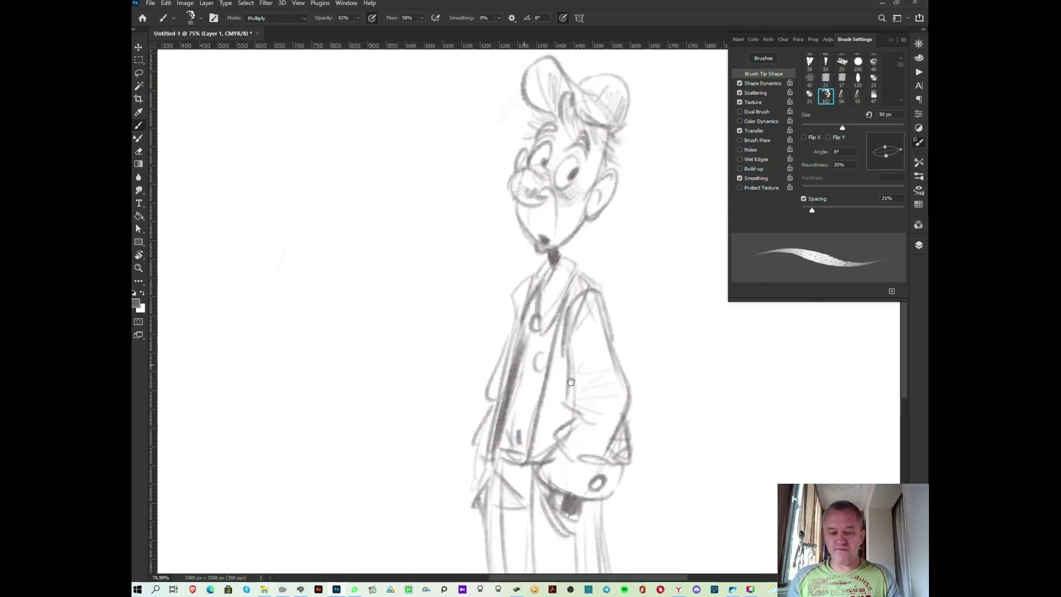
pyautogui.hscroll(-3, 553, 332)
pyautogui.moveTo(485, 322); pyautogui.dragTo(497, 358)
pyautogui.moveTo(483, 321)
pyautogui.mouseDown()
pyautogui.moveTo(498, 354)
pyautogui.moveTo(491, 390)
pyautogui.mouseUp()
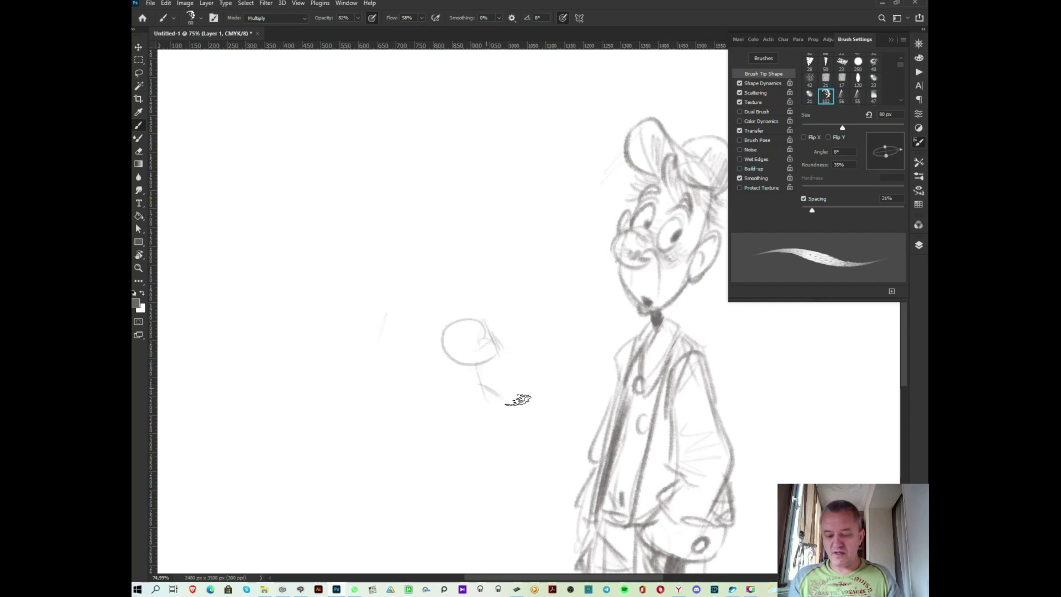
pyautogui.moveTo(493, 350); pyautogui.dragTo(514, 414)
pyautogui.moveTo(470, 365)
pyautogui.mouseDown()
pyautogui.moveTo(467, 440)
pyautogui.moveTo(521, 418)
pyautogui.mouseUp()
pyautogui.moveTo(499, 351)
pyautogui.mouseDown()
pyautogui.moveTo(538, 309)
pyautogui.moveTo(544, 328)
pyautogui.moveTo(516, 350)
pyautogui.moveTo(464, 273)
pyautogui.moveTo(486, 287)
pyautogui.moveTo(470, 317)
pyautogui.moveTo(516, 337)
pyautogui.moveTo(525, 318)
pyautogui.moveTo(485, 241)
pyautogui.moveTo(497, 292)
pyautogui.mouseUp()
# - Discard a trial brim arc, outline round lenses around both eyes, and sketch an ear
pyautogui.moveTo(497, 252)
pyautogui.mouseDown()
pyautogui.moveTo(544, 286)
pyautogui.moveTo(494, 266)
pyautogui.mouseUp()
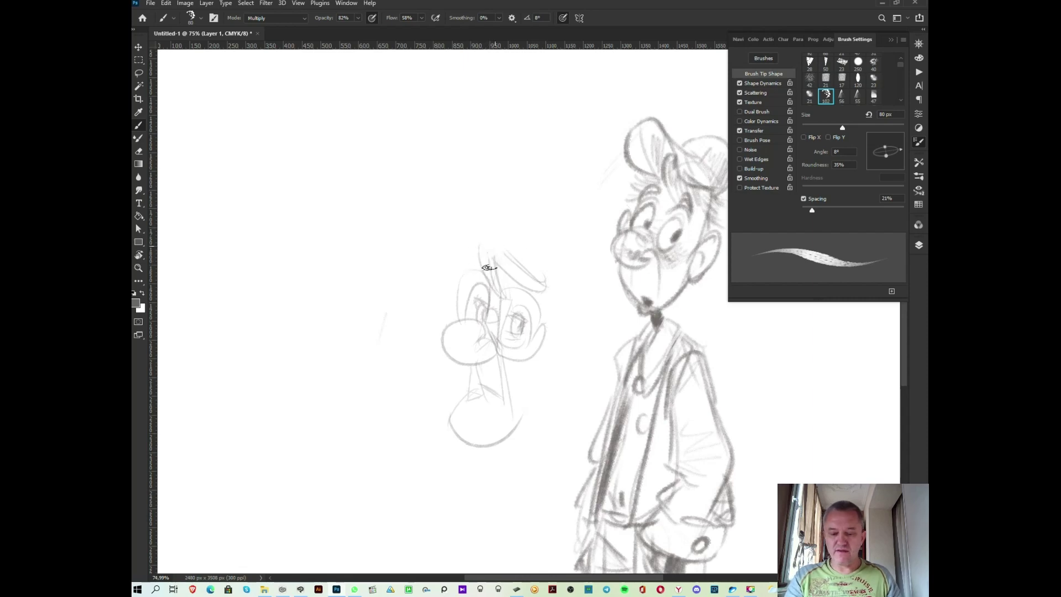
pyautogui.hotkey('ctrl', 'z')
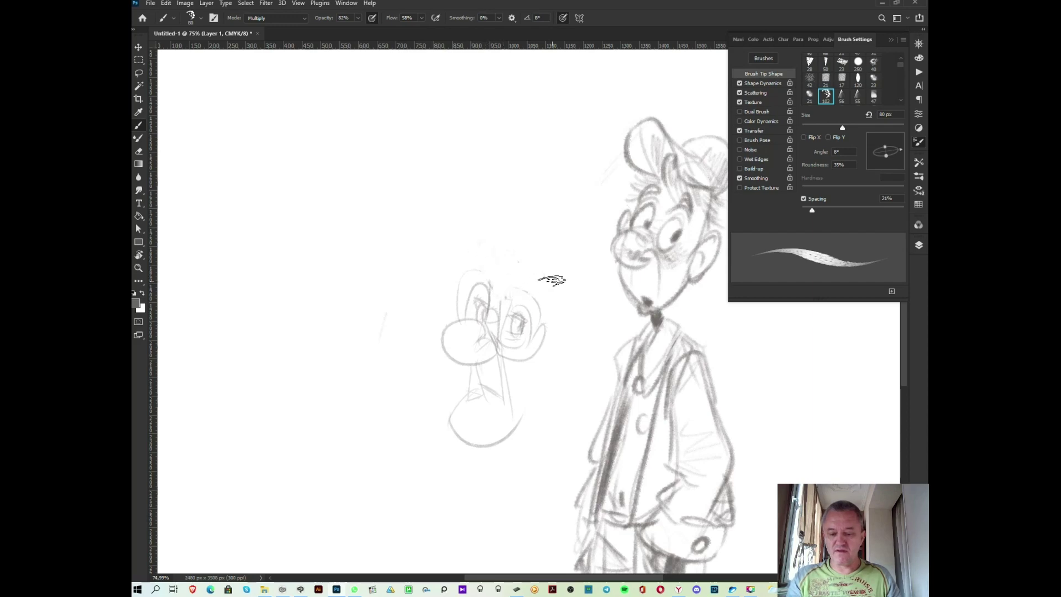
pyautogui.moveTo(499, 337)
pyautogui.mouseDown()
pyautogui.moveTo(546, 308)
pyautogui.moveTo(514, 356)
pyautogui.mouseUp()
pyautogui.moveTo(497, 287)
pyautogui.mouseDown()
pyautogui.moveTo(462, 320)
pyautogui.moveTo(499, 317)
pyautogui.moveTo(540, 255)
pyautogui.moveTo(564, 296)
pyautogui.mouseUp()
pyautogui.moveTo(556, 346)
pyautogui.mouseDown()
pyautogui.moveTo(573, 363)
pyautogui.moveTo(574, 332)
pyautogui.moveTo(544, 395)
pyautogui.moveTo(558, 378)
pyautogui.mouseUp()
# - Add inner ear detail, moustache hatching, the glasses arm, back of head, ear shading and hair strokes
pyautogui.moveTo(558, 338)
pyautogui.mouseDown()
pyautogui.moveTo(524, 409)
pyautogui.moveTo(555, 389)
pyautogui.mouseUp()
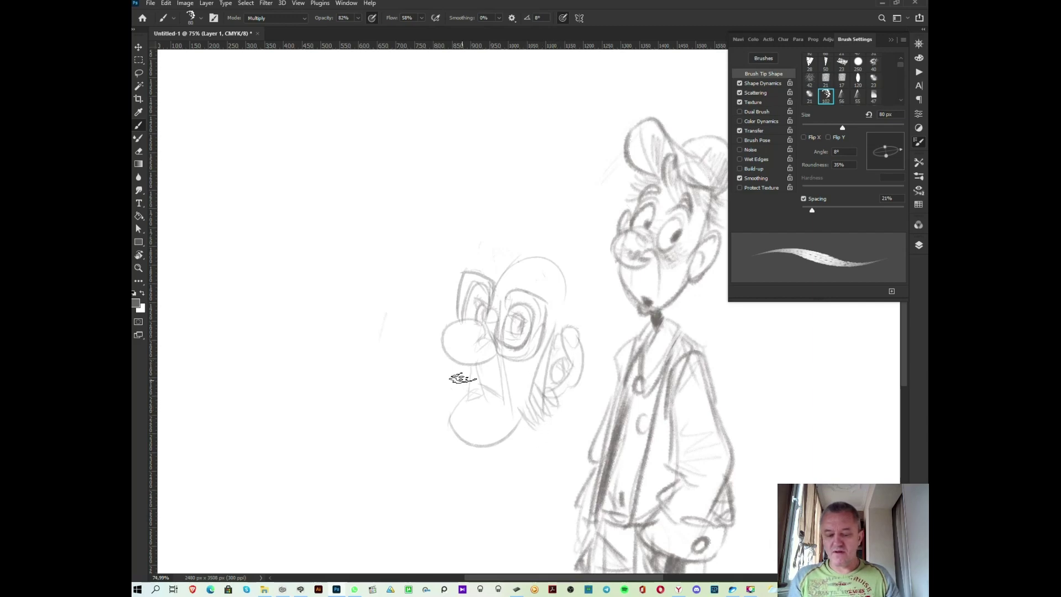
pyautogui.moveTo(450, 392)
pyautogui.mouseDown()
pyautogui.moveTo(505, 345)
pyautogui.moveTo(483, 360)
pyautogui.moveTo(508, 404)
pyautogui.moveTo(467, 406)
pyautogui.moveTo(481, 417)
pyautogui.mouseUp()
pyautogui.moveTo(528, 319)
pyautogui.mouseDown()
pyautogui.moveTo(586, 331)
pyautogui.moveTo(597, 351)
pyautogui.moveTo(580, 375)
pyautogui.moveTo(550, 389)
pyautogui.mouseUp()
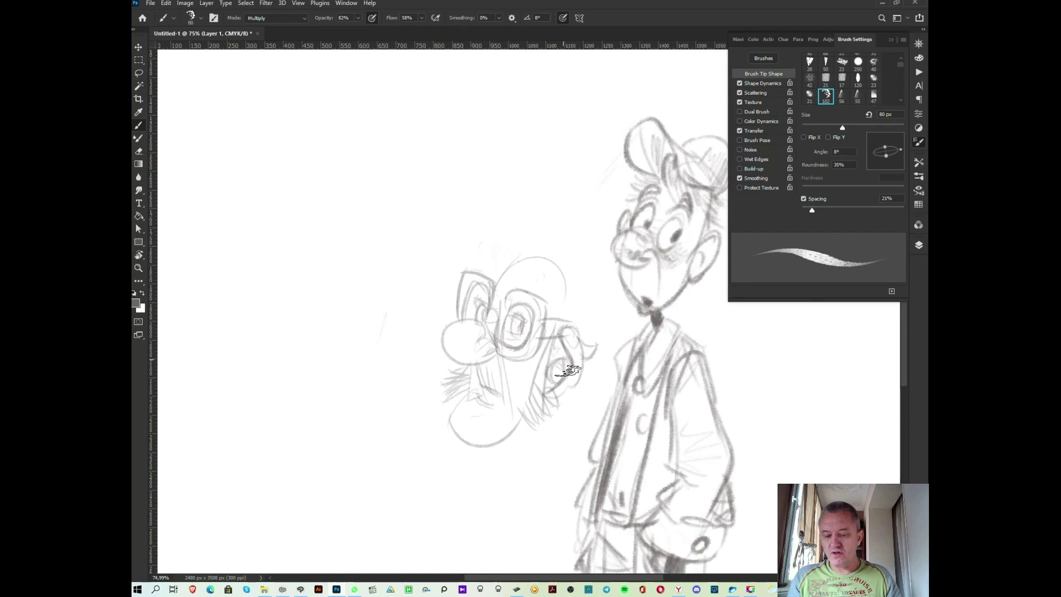
pyautogui.moveTo(558, 262); pyautogui.dragTo(583, 331)
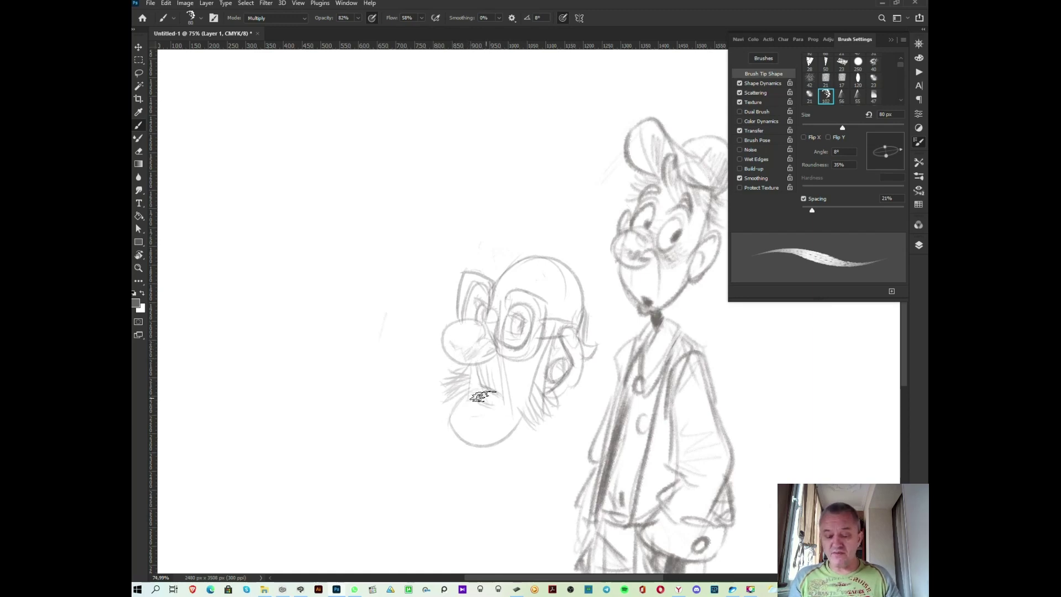
pyautogui.moveTo(446, 402); pyautogui.dragTo(451, 370)
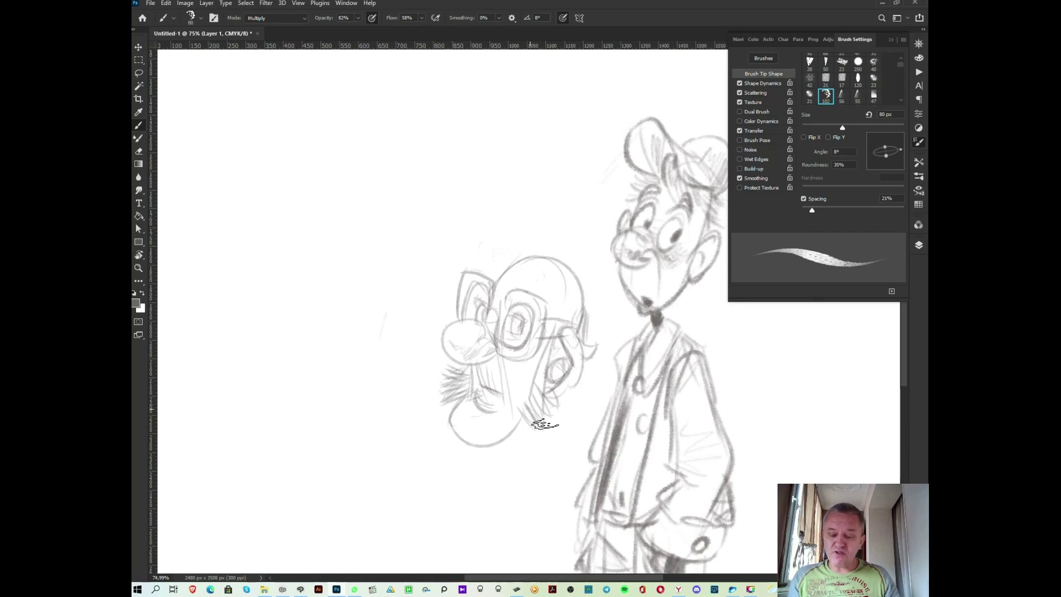
pyautogui.moveTo(543, 386)
pyautogui.mouseDown()
pyautogui.moveTo(507, 358)
pyautogui.moveTo(533, 360)
pyautogui.moveTo(514, 398)
pyautogui.moveTo(526, 383)
pyautogui.mouseUp()
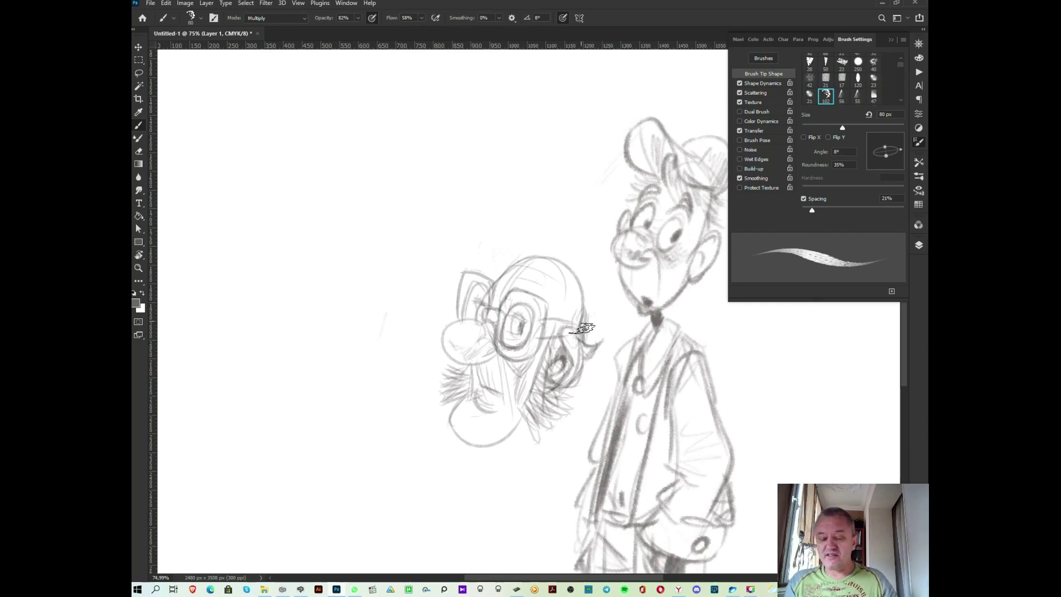
pyautogui.moveTo(595, 336); pyautogui.dragTo(589, 353)
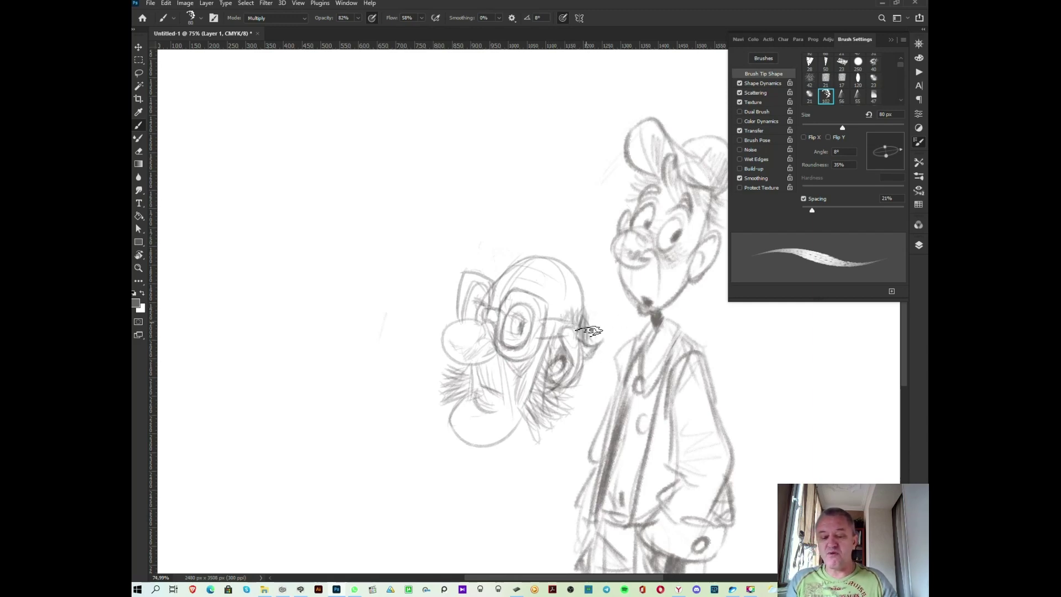
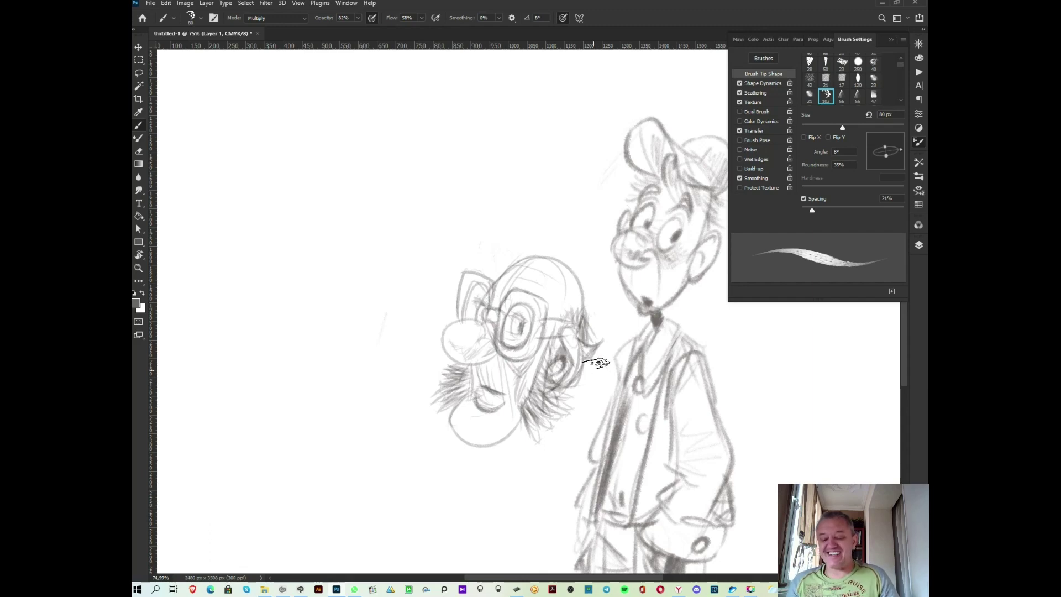
# - Draw the old man's neck, shoulder and collar lines, with light hatching on the neck
pyautogui.moveTo(457, 440)
pyautogui.mouseDown()
pyautogui.moveTo(438, 481)
pyautogui.moveTo(453, 487)
pyautogui.moveTo(405, 533)
pyautogui.moveTo(470, 467)
pyautogui.mouseUp()
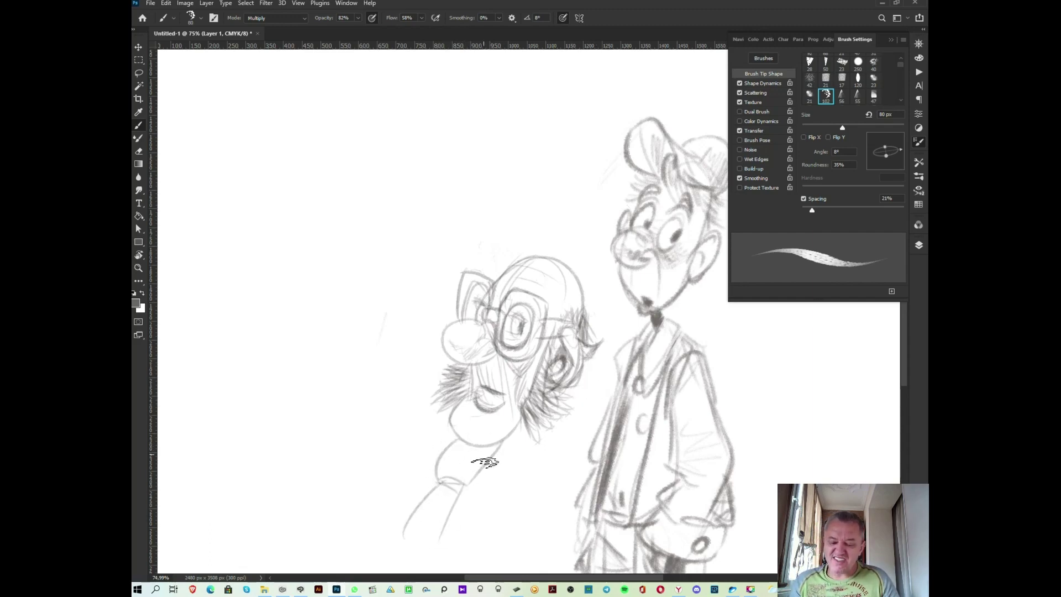
pyautogui.moveTo(473, 507); pyautogui.dragTo(555, 423)
pyautogui.moveTo(458, 429); pyautogui.dragTo(416, 486)
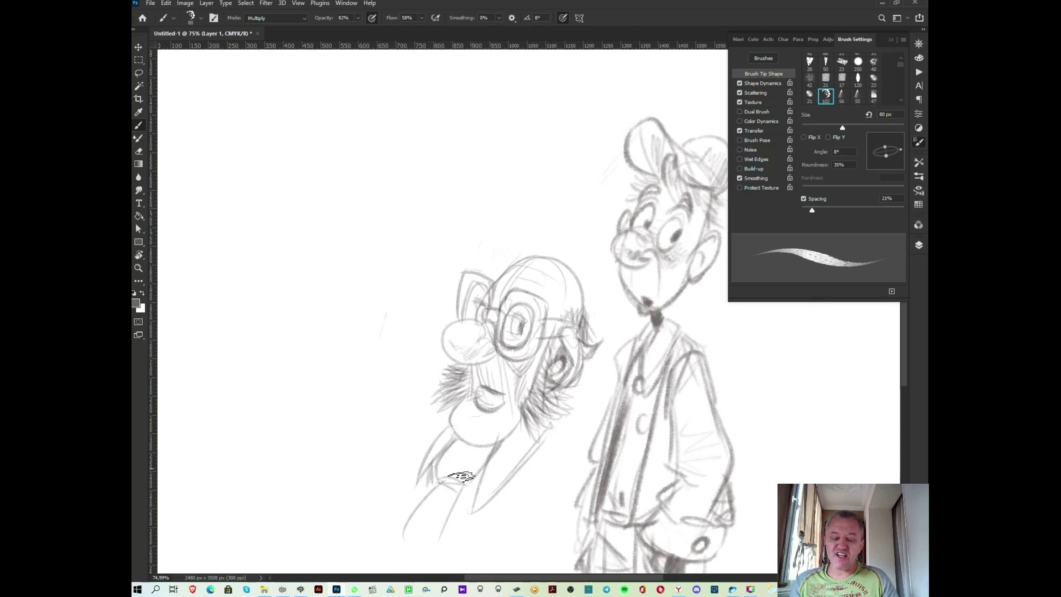
pyautogui.moveTo(451, 457); pyautogui.dragTo(437, 497)
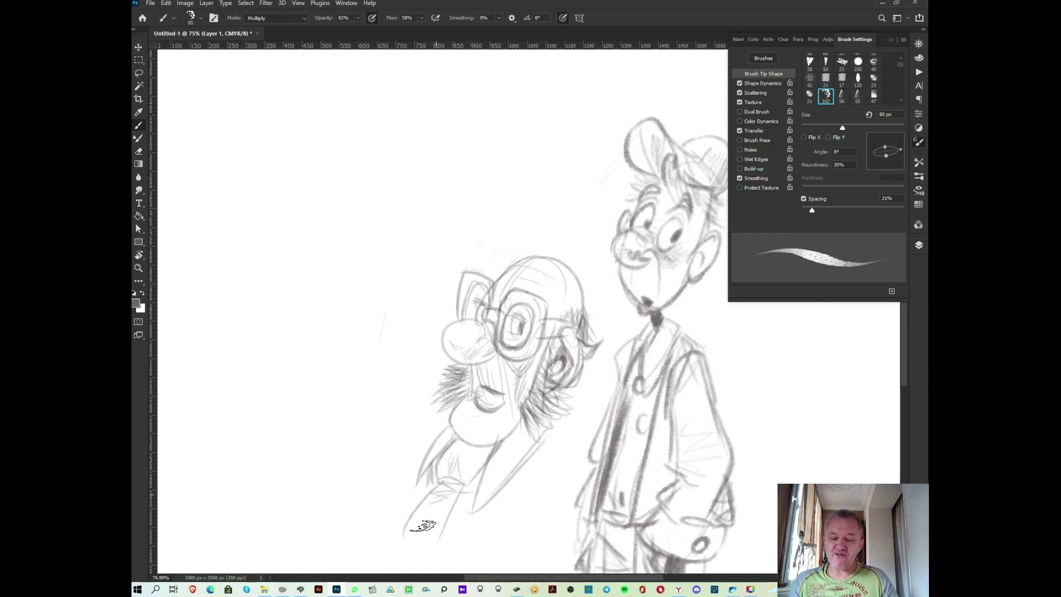
pyautogui.moveTo(441, 429)
pyautogui.mouseDown()
pyautogui.moveTo(369, 474)
pyautogui.moveTo(362, 550)
pyautogui.moveTo(358, 499)
pyautogui.mouseUp()
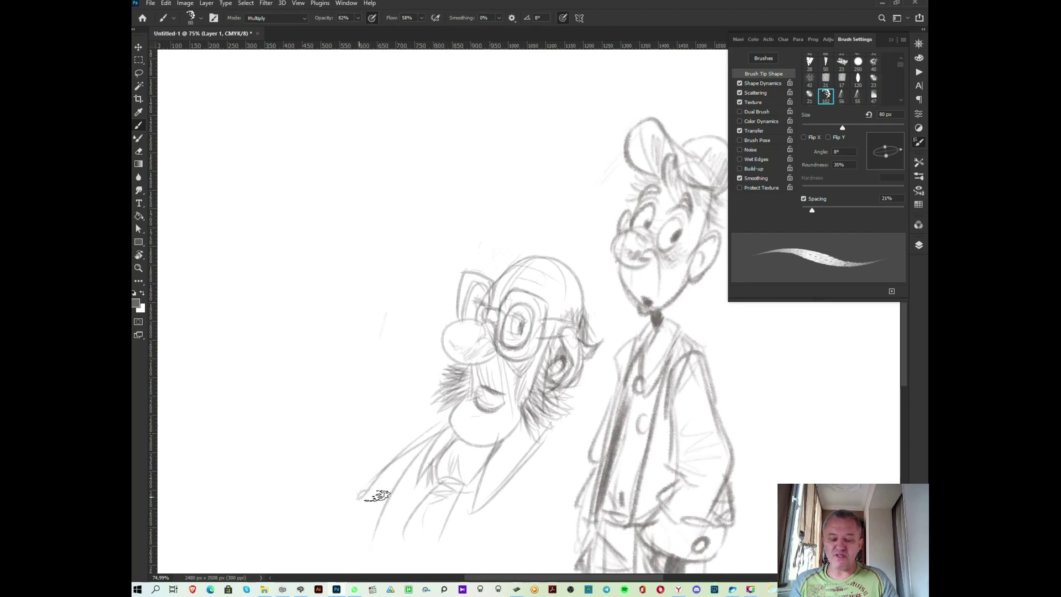
pyautogui.moveTo(518, 482); pyautogui.dragTo(534, 382)
pyautogui.moveTo(566, 338); pyautogui.dragTo(544, 436)
pyautogui.moveTo(486, 447); pyautogui.dragTo(426, 505)
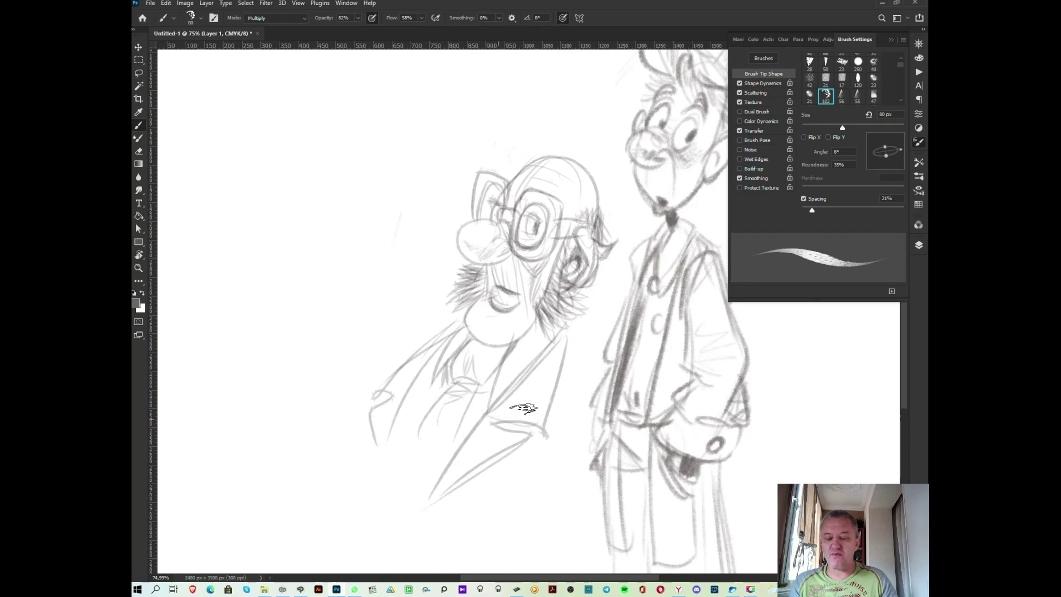
# - Sketch the coat's inner lapel, front line, shoulder top and back edge
pyautogui.moveTo(459, 376); pyautogui.dragTo(411, 462)
pyautogui.moveTo(472, 434); pyautogui.dragTo(409, 475)
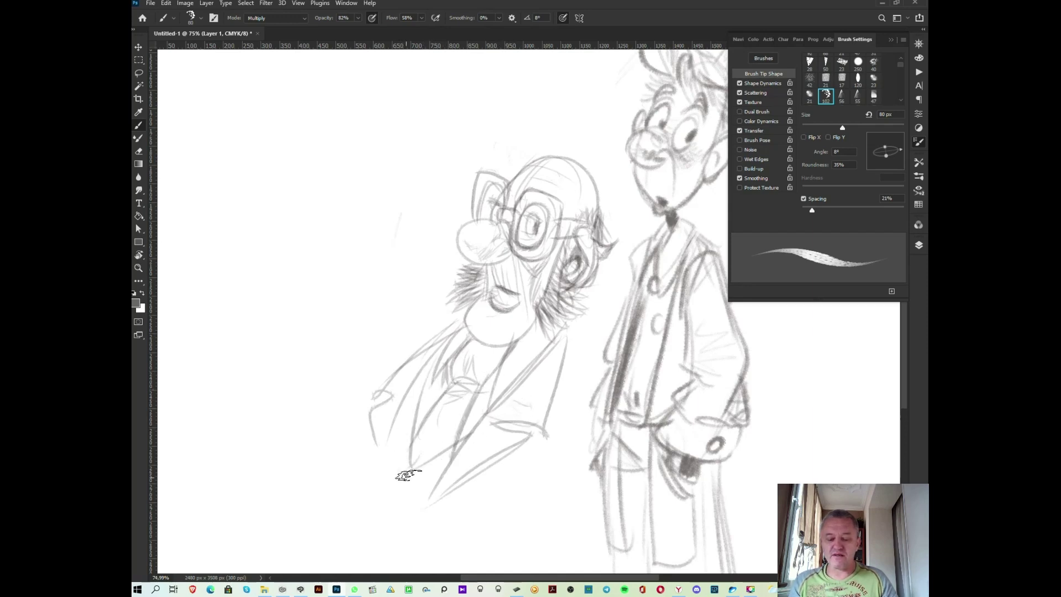
pyautogui.moveTo(406, 401)
pyautogui.mouseDown()
pyautogui.moveTo(376, 459)
pyautogui.moveTo(370, 527)
pyautogui.mouseUp()
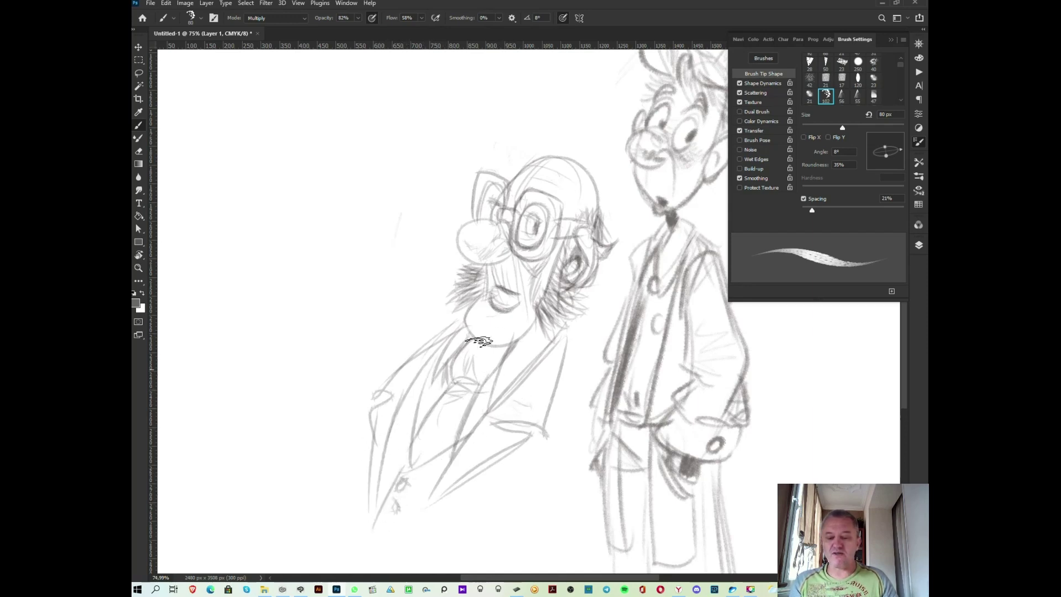
pyautogui.moveTo(459, 322)
pyautogui.mouseDown()
pyautogui.moveTo(393, 366)
pyautogui.moveTo(323, 453)
pyautogui.mouseUp()
pyautogui.moveTo(555, 355)
pyautogui.mouseDown()
pyautogui.moveTo(585, 409)
pyautogui.moveTo(531, 469)
pyautogui.mouseUp()
pyautogui.moveTo(573, 424); pyautogui.dragTo(568, 553)
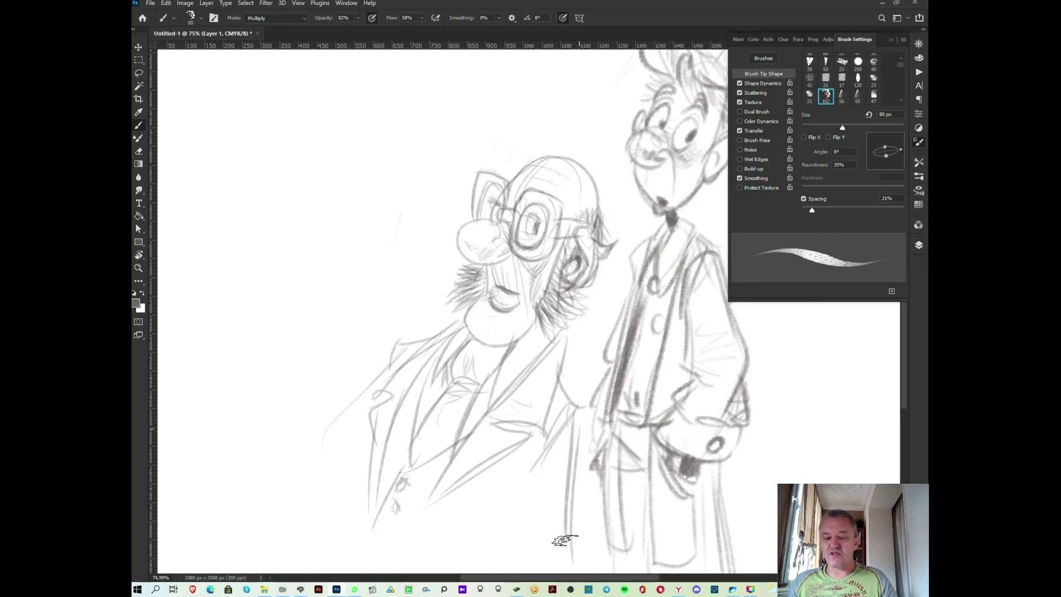
# - Hatch shading on the coat front and refine its lower edge and left lapel
pyautogui.scroll(-3, 575, 371)
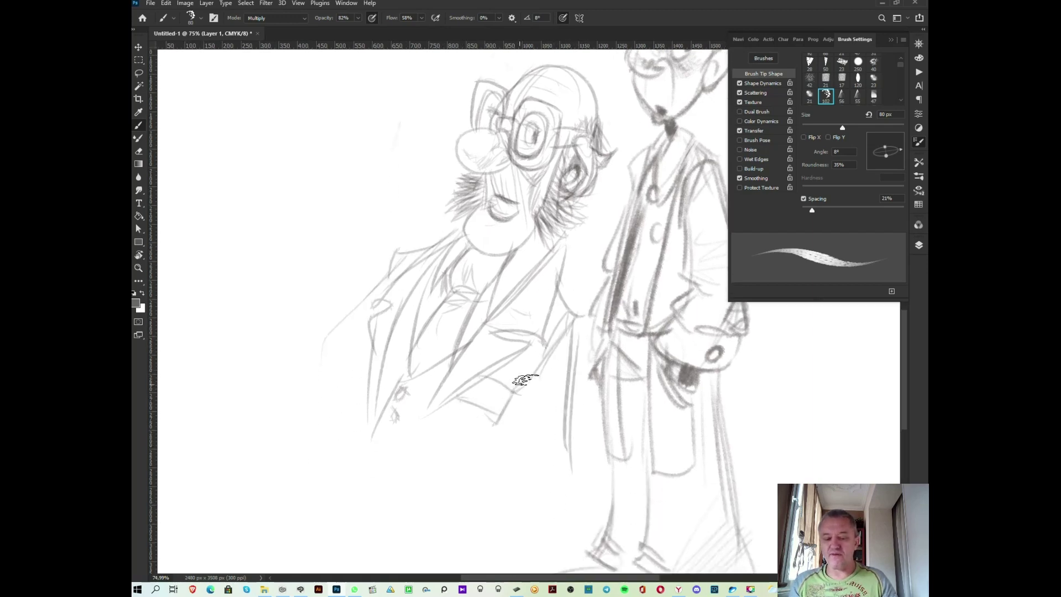
pyautogui.moveTo(524, 380)
pyautogui.mouseDown()
pyautogui.moveTo(503, 360)
pyautogui.moveTo(518, 382)
pyautogui.mouseUp()
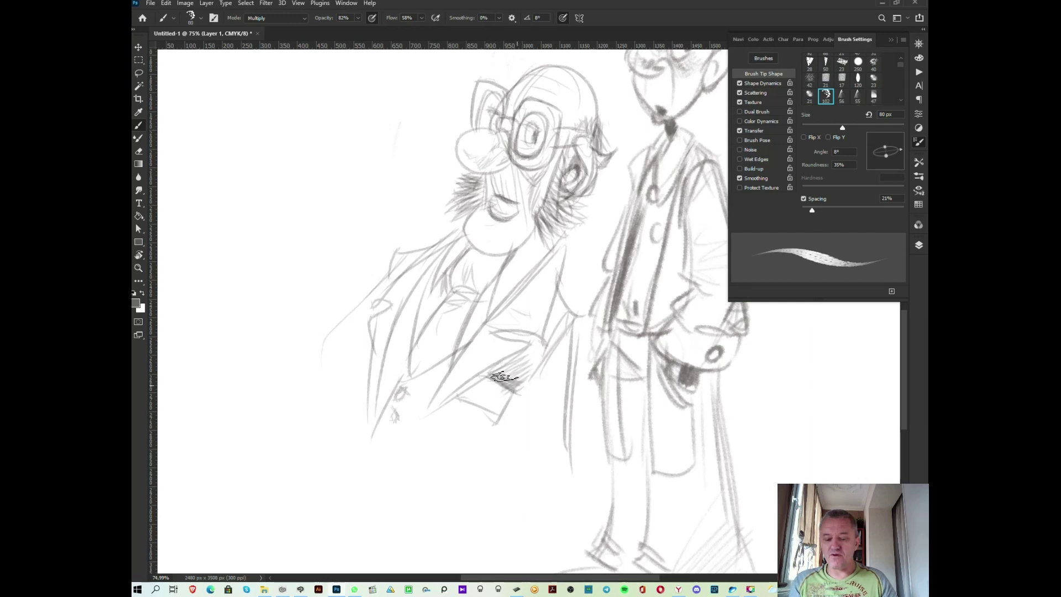
pyautogui.moveTo(499, 419); pyautogui.dragTo(459, 408)
pyautogui.moveTo(525, 342); pyautogui.dragTo(442, 411)
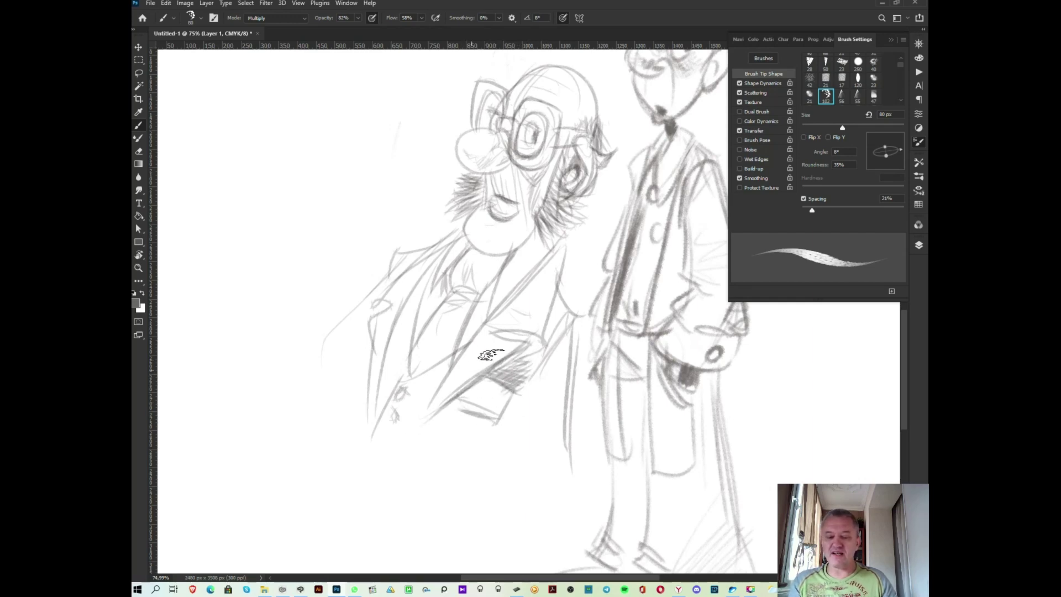
pyautogui.moveTo(551, 328); pyautogui.dragTo(558, 253)
pyautogui.moveTo(464, 232)
pyautogui.mouseDown()
pyautogui.moveTo(364, 307)
pyautogui.moveTo(368, 364)
pyautogui.mouseUp()
pyautogui.moveTo(431, 266); pyautogui.dragTo(373, 390)
# - Pan to the empty canvas beside the characters and bring up the brush presets
pyautogui.moveTo(445, 365); pyautogui.dragTo(401, 436)
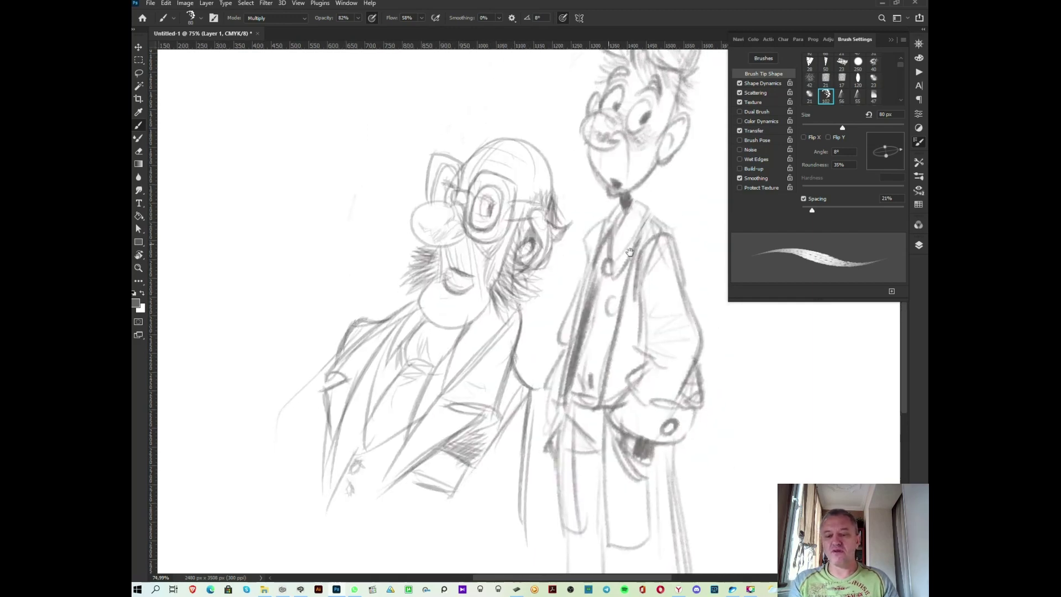
pyautogui.moveTo(718, 133); pyautogui.dragTo(486, 348)
pyautogui.rightClick(548, 348)
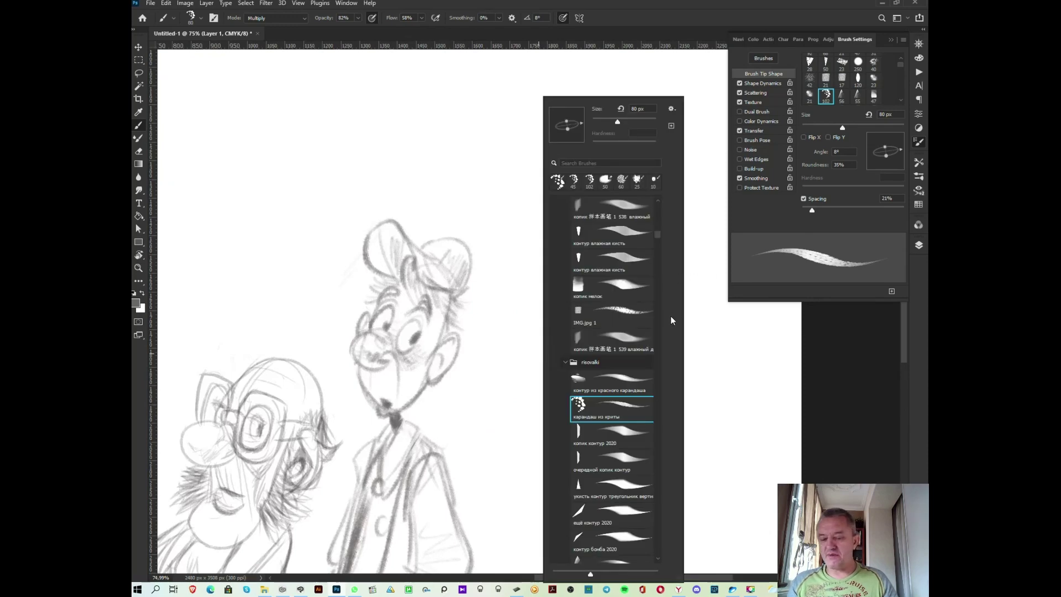
# - Switch to the crayon brush preset and outline a new cone-shaped head
pyautogui.doubleClick(627, 290)
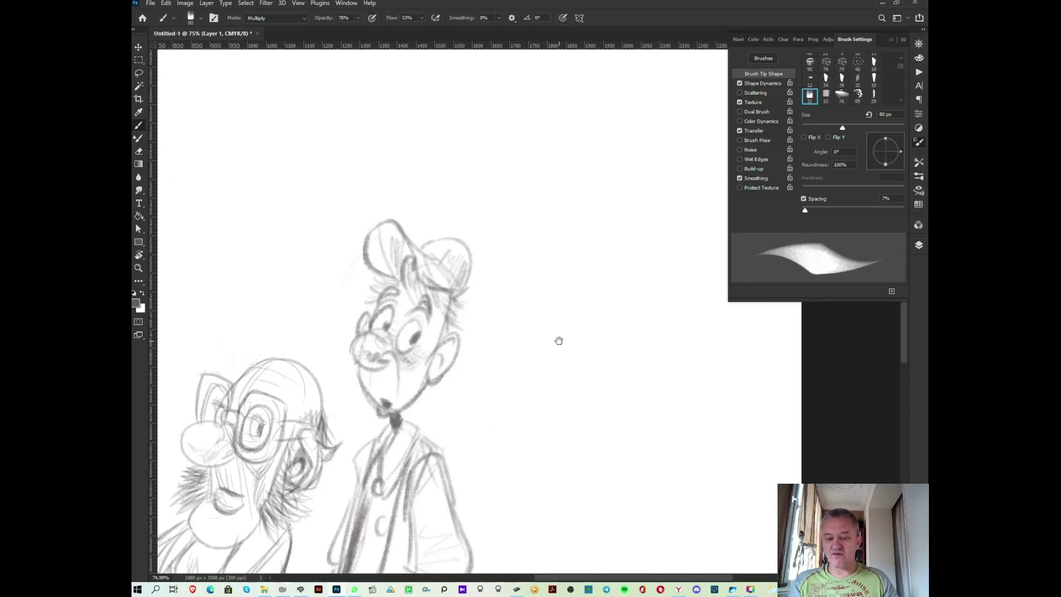
pyautogui.moveTo(558, 340); pyautogui.dragTo(517, 330)
pyautogui.moveTo(473, 284); pyautogui.dragTo(463, 453)
pyautogui.moveTo(519, 235); pyautogui.dragTo(615, 464)
pyautogui.moveTo(469, 292)
pyautogui.mouseDown()
pyautogui.moveTo(473, 226)
pyautogui.moveTo(498, 229)
pyautogui.moveTo(466, 277)
pyautogui.moveTo(488, 237)
pyautogui.moveTo(536, 264)
pyautogui.mouseUp()
# - Darken the cone tip and draw a grey-hatched pompom on top
pyautogui.moveTo(500, 210); pyautogui.dragTo(469, 237)
pyautogui.moveTo(491, 199); pyautogui.dragTo(481, 218)
pyautogui.moveTo(519, 177)
pyautogui.mouseDown()
pyautogui.moveTo(470, 224)
pyautogui.moveTo(519, 166)
pyautogui.moveTo(450, 166)
pyautogui.moveTo(484, 143)
pyautogui.mouseUp()
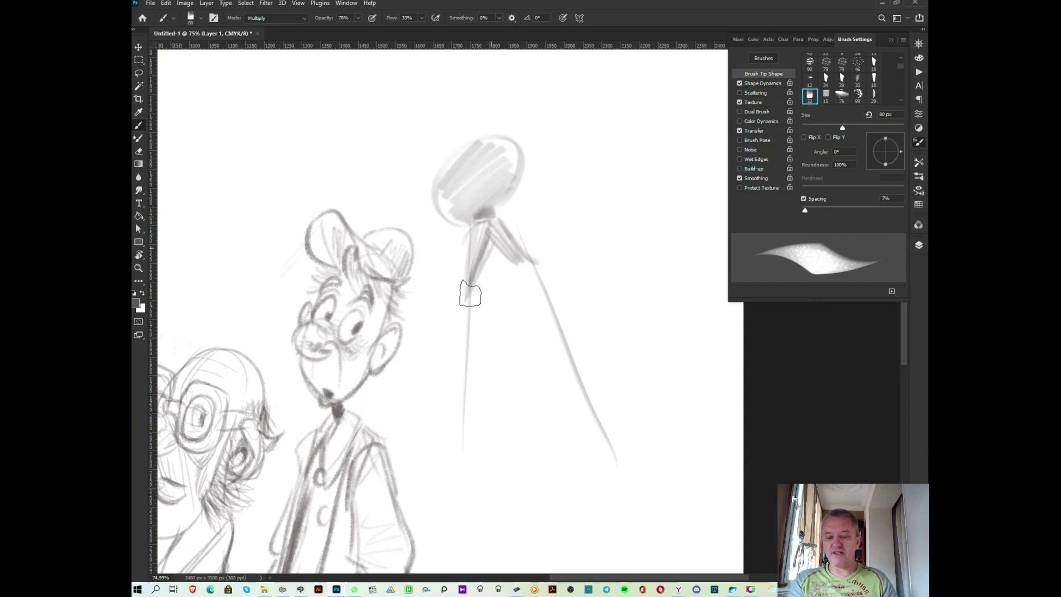
pyautogui.moveTo(444, 403)
pyautogui.mouseDown()
pyautogui.moveTo(454, 432)
pyautogui.moveTo(442, 437)
pyautogui.moveTo(437, 467)
pyautogui.moveTo(464, 475)
pyautogui.mouseUp()
# - Draw the new character's two ears, round nose and two eyes
pyautogui.moveTo(586, 411); pyautogui.dragTo(627, 395)
pyautogui.moveTo(617, 433); pyautogui.dragTo(640, 447)
pyautogui.moveTo(569, 412)
pyautogui.mouseDown()
pyautogui.moveTo(548, 384)
pyautogui.moveTo(550, 422)
pyautogui.moveTo(522, 377)
pyautogui.mouseUp()
pyautogui.moveTo(527, 346); pyautogui.dragTo(529, 376)
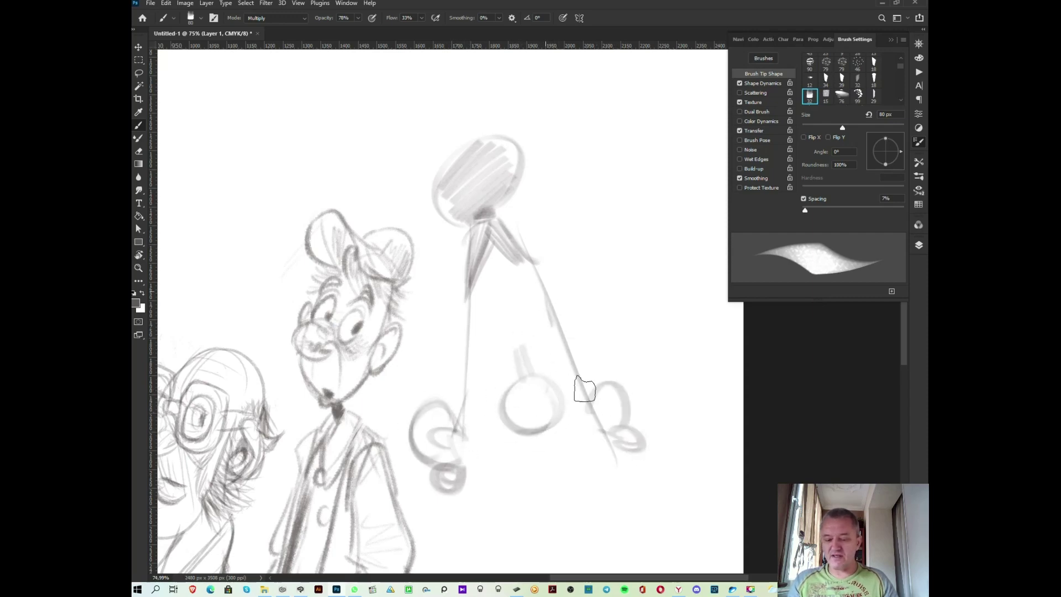
pyautogui.moveTo(501, 353)
pyautogui.mouseDown()
pyautogui.moveTo(502, 375)
pyautogui.moveTo(539, 364)
pyautogui.moveTo(494, 313)
pyautogui.mouseUp()
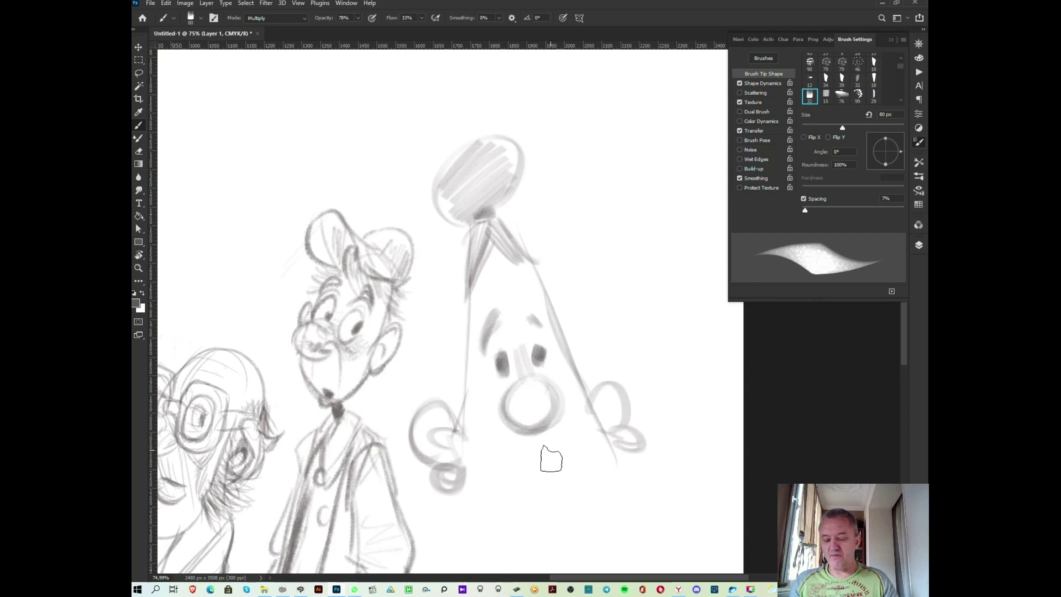
# - Add the mouth, lower lip and an eyebrow, and darken both ear outlines
pyautogui.moveTo(532, 454)
pyautogui.mouseDown()
pyautogui.moveTo(556, 442)
pyautogui.moveTo(522, 477)
pyautogui.mouseUp()
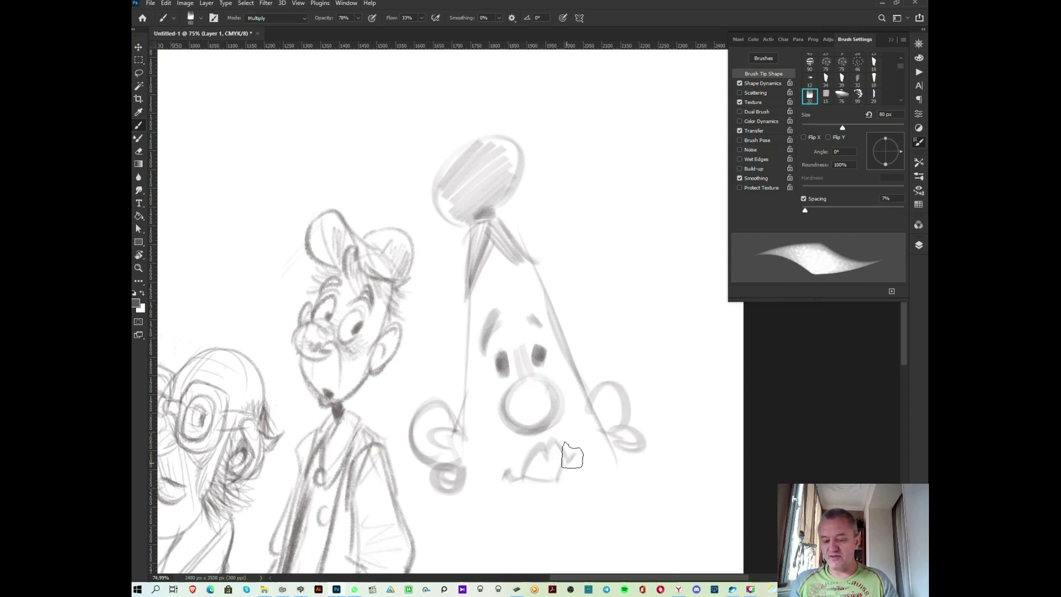
pyautogui.moveTo(558, 488); pyautogui.dragTo(524, 491)
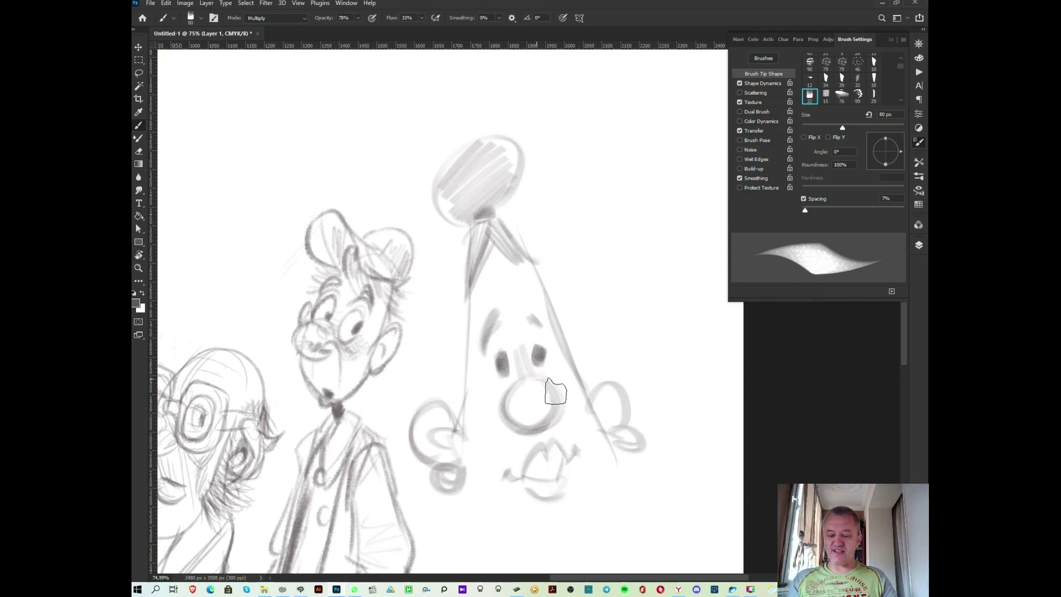
pyautogui.moveTo(525, 311); pyautogui.dragTo(542, 323)
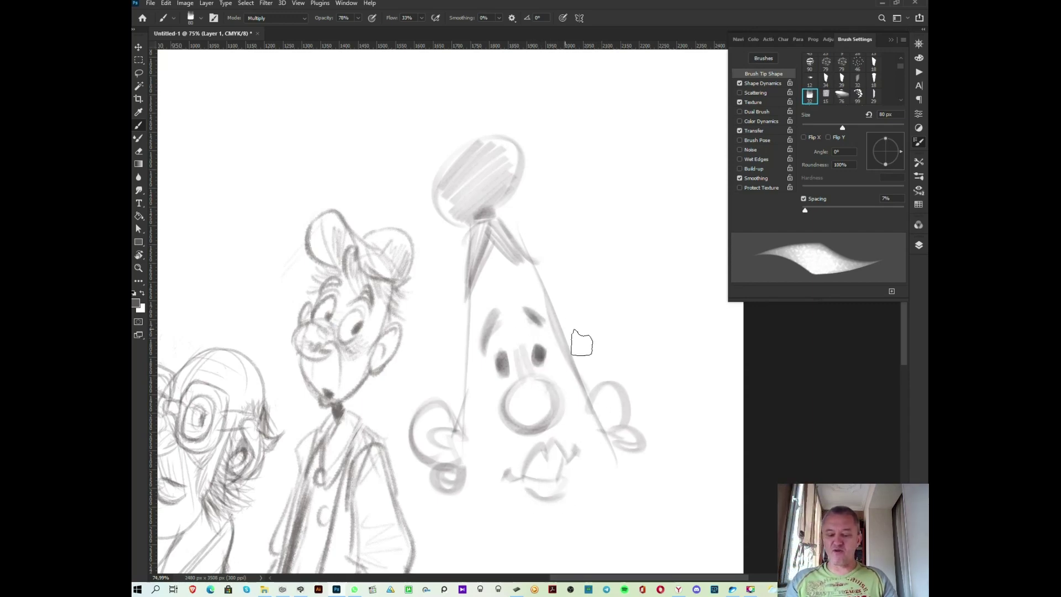
pyautogui.moveTo(433, 402); pyautogui.dragTo(467, 436)
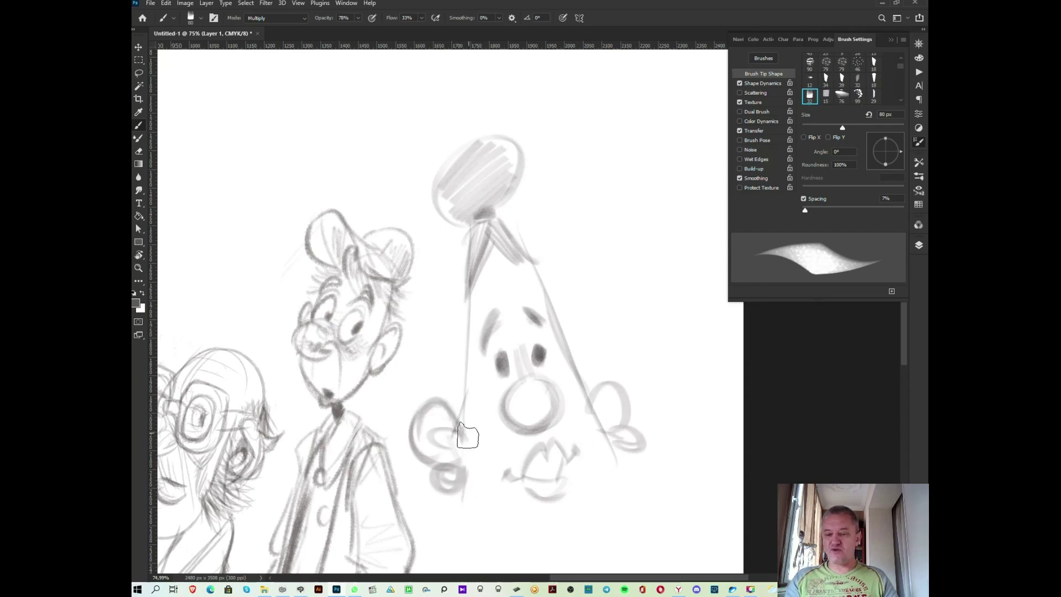
pyautogui.moveTo(602, 388)
pyautogui.mouseDown()
pyautogui.moveTo(595, 422)
pyautogui.moveTo(610, 447)
pyautogui.mouseUp()
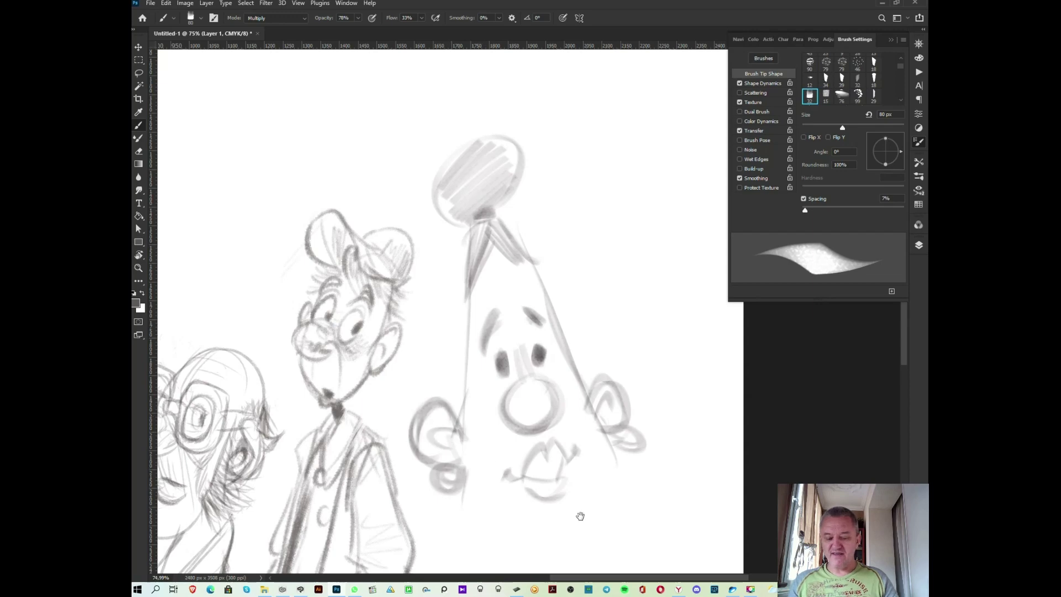
# - Draw the chin and jawline, shade the mouth darker and strengthen the cone's lower side
pyautogui.scroll(-3, 580, 514)
pyautogui.moveTo(538, 423)
pyautogui.mouseDown()
pyautogui.moveTo(464, 423)
pyautogui.moveTo(624, 389)
pyautogui.moveTo(523, 445)
pyautogui.mouseUp()
pyautogui.moveTo(467, 421); pyautogui.dragTo(529, 436)
pyautogui.moveTo(578, 356)
pyautogui.mouseDown()
pyautogui.moveTo(555, 394)
pyautogui.moveTo(577, 382)
pyautogui.moveTo(565, 403)
pyautogui.mouseUp()
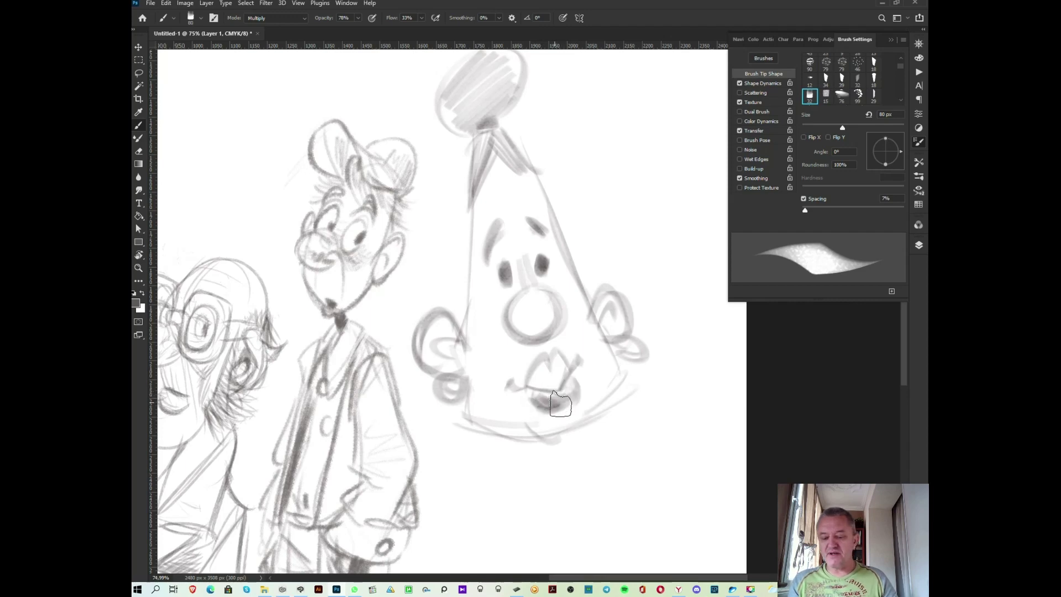
pyautogui.moveTo(558, 365); pyautogui.dragTo(547, 382)
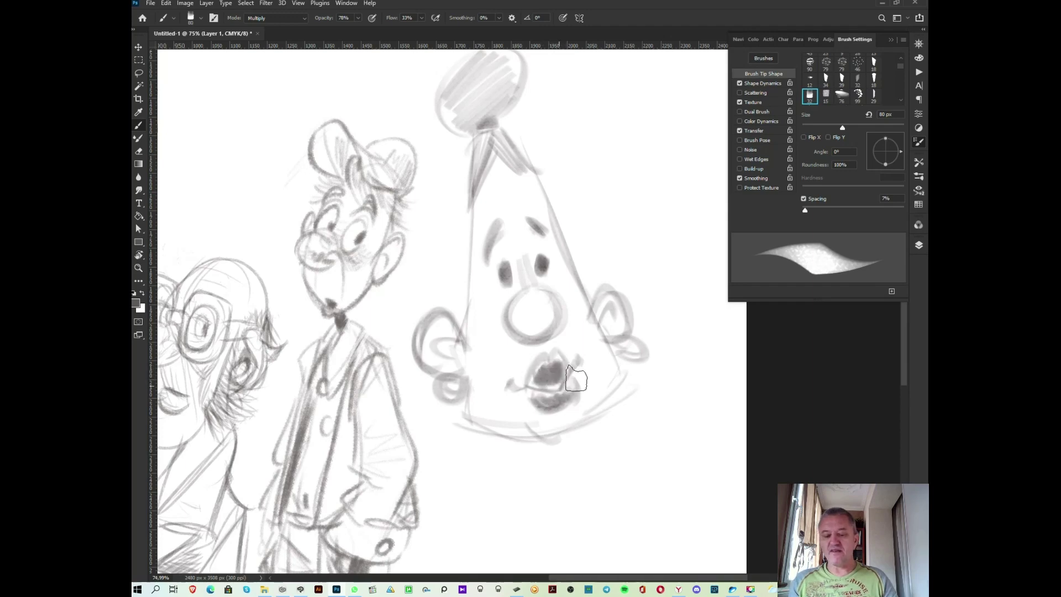
pyautogui.moveTo(462, 414); pyautogui.dragTo(596, 421)
pyautogui.moveTo(618, 373); pyautogui.dragTo(498, 412)
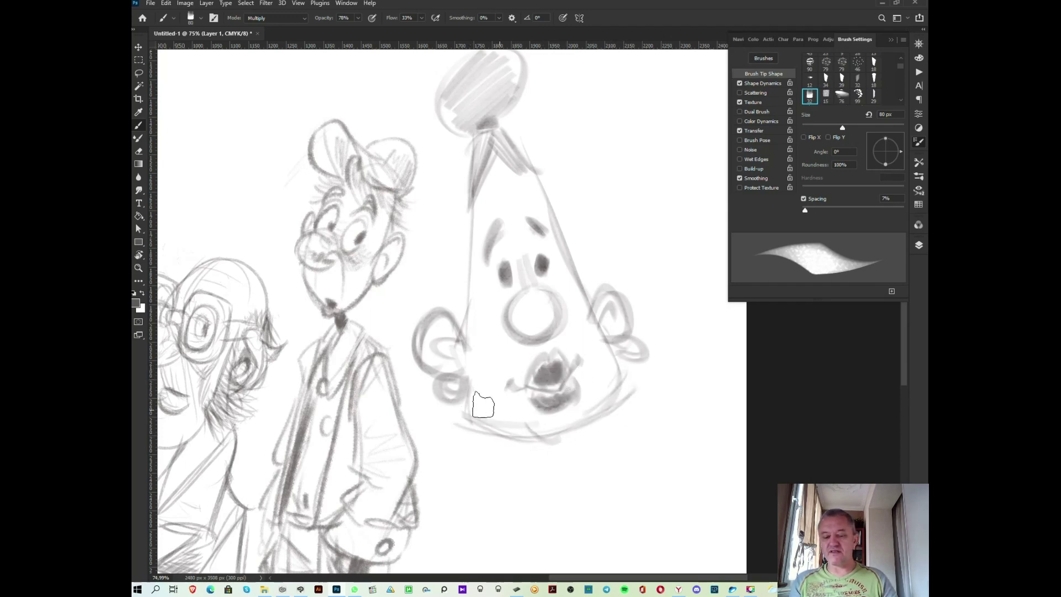
# - Darken both edges of the cone hat and outline the pompom more boldly
pyautogui.moveTo(466, 232)
pyautogui.mouseDown()
pyautogui.moveTo(487, 132)
pyautogui.moveTo(461, 257)
pyautogui.moveTo(483, 155)
pyautogui.moveTo(469, 221)
pyautogui.mouseUp()
pyautogui.moveTo(539, 200)
pyautogui.mouseDown()
pyautogui.moveTo(499, 135)
pyautogui.moveTo(558, 236)
pyautogui.moveTo(498, 146)
pyautogui.moveTo(550, 213)
pyautogui.moveTo(484, 146)
pyautogui.moveTo(462, 249)
pyautogui.mouseUp()
pyautogui.moveTo(469, 193); pyautogui.dragTo(475, 232)
pyautogui.moveTo(523, 153); pyautogui.dragTo(528, 313)
pyautogui.moveTo(517, 272)
pyautogui.mouseDown()
pyautogui.moveTo(482, 296)
pyautogui.moveTo(519, 243)
pyautogui.moveTo(473, 284)
pyautogui.moveTo(498, 235)
pyautogui.moveTo(450, 252)
pyautogui.moveTo(495, 240)
pyautogui.moveTo(499, 279)
pyautogui.moveTo(497, 237)
pyautogui.moveTo(460, 292)
pyautogui.mouseUp()
pyautogui.scroll(-2, 591, 386)
# - Draw a wavy ruff under the clown's chin, hatch his left cheek and add a mouth corner
pyautogui.scroll(-3, 550, 415)
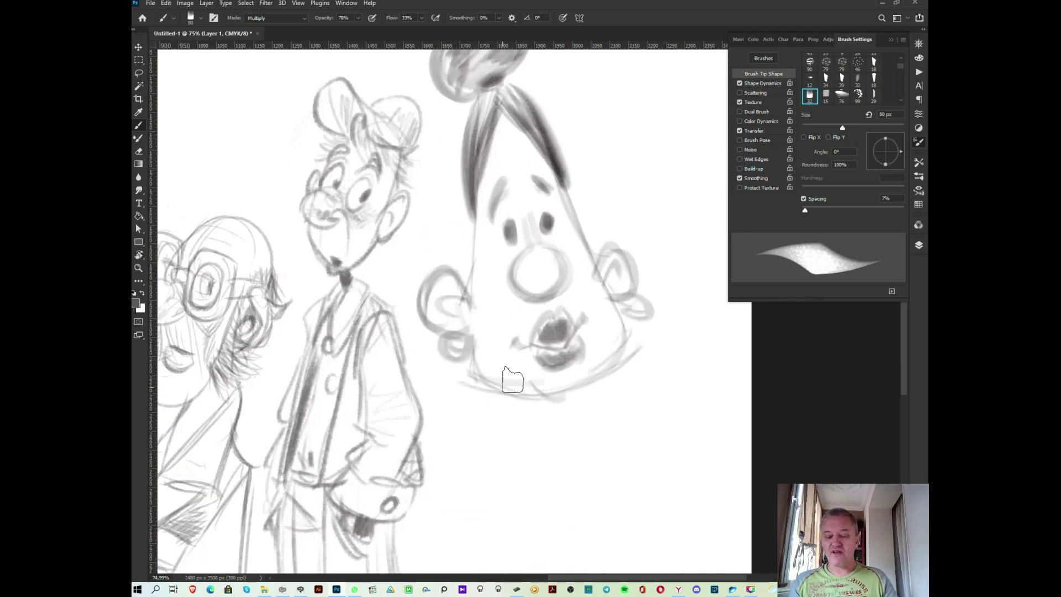
pyautogui.moveTo(471, 383)
pyautogui.mouseDown()
pyautogui.moveTo(431, 395)
pyautogui.moveTo(474, 445)
pyautogui.moveTo(508, 422)
pyautogui.moveTo(576, 438)
pyautogui.moveTo(628, 403)
pyautogui.moveTo(675, 312)
pyautogui.mouseUp()
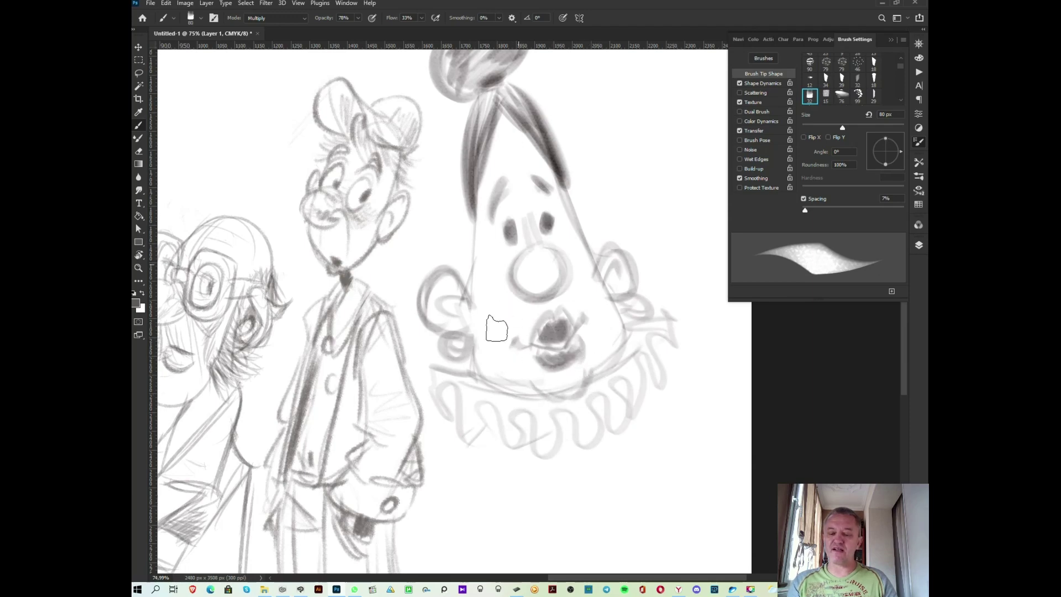
pyautogui.moveTo(508, 262); pyautogui.dragTo(481, 288)
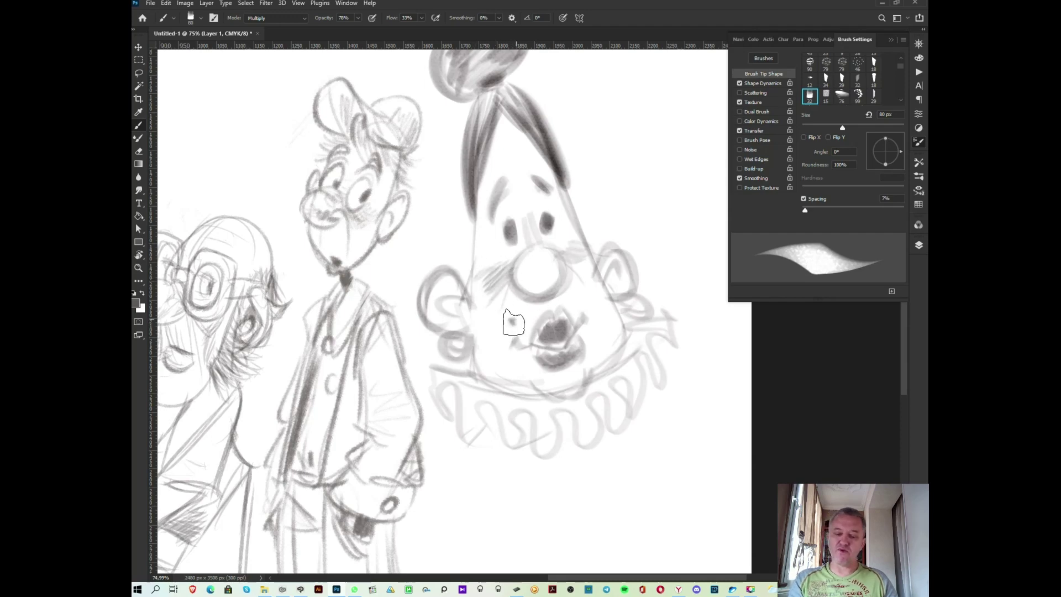
pyautogui.moveTo(510, 339); pyautogui.dragTo(529, 347)
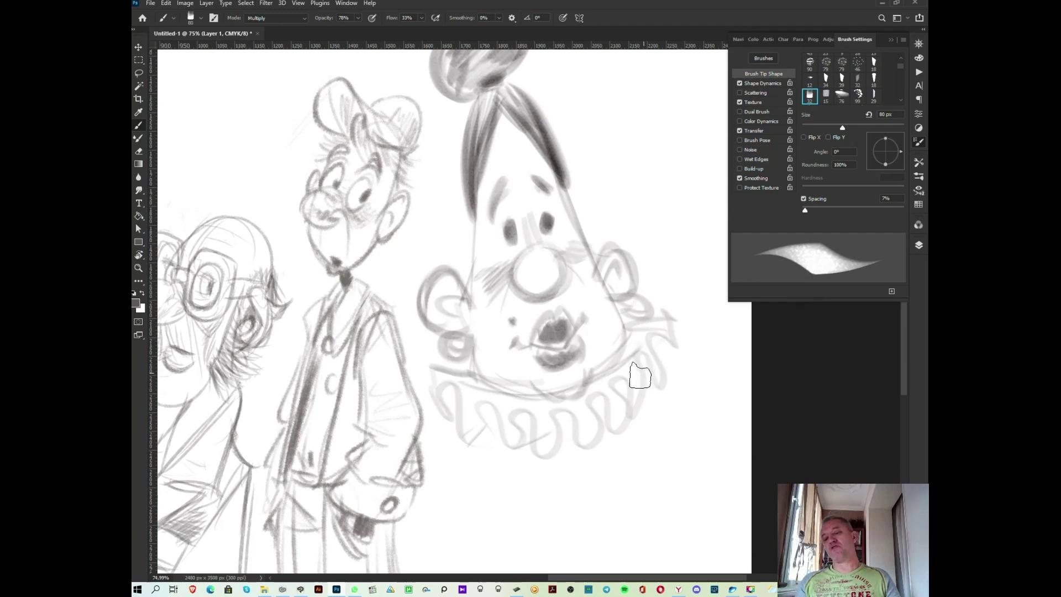
pyautogui.scroll(-3, 639, 374)
pyautogui.hscroll(2, 607, 381)
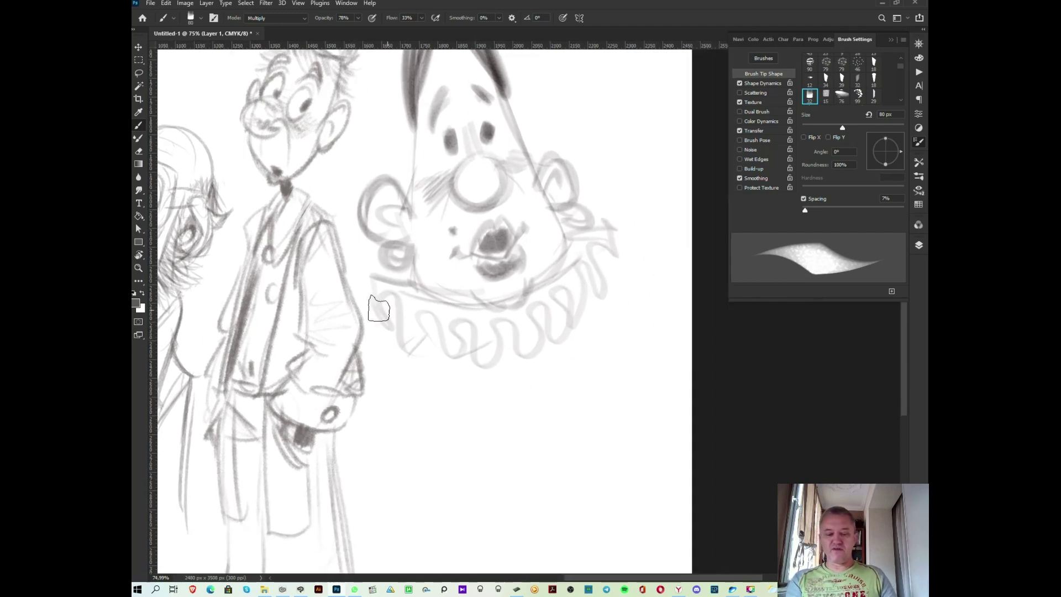
# - Add zigzag teeth along the collar and sketch the body contour lines below the ruff
pyautogui.moveTo(385, 324)
pyautogui.mouseDown()
pyautogui.moveTo(458, 331)
pyautogui.moveTo(494, 322)
pyautogui.moveTo(502, 336)
pyautogui.moveTo(549, 308)
pyautogui.moveTo(592, 303)
pyautogui.moveTo(604, 232)
pyautogui.moveTo(593, 213)
pyautogui.mouseUp()
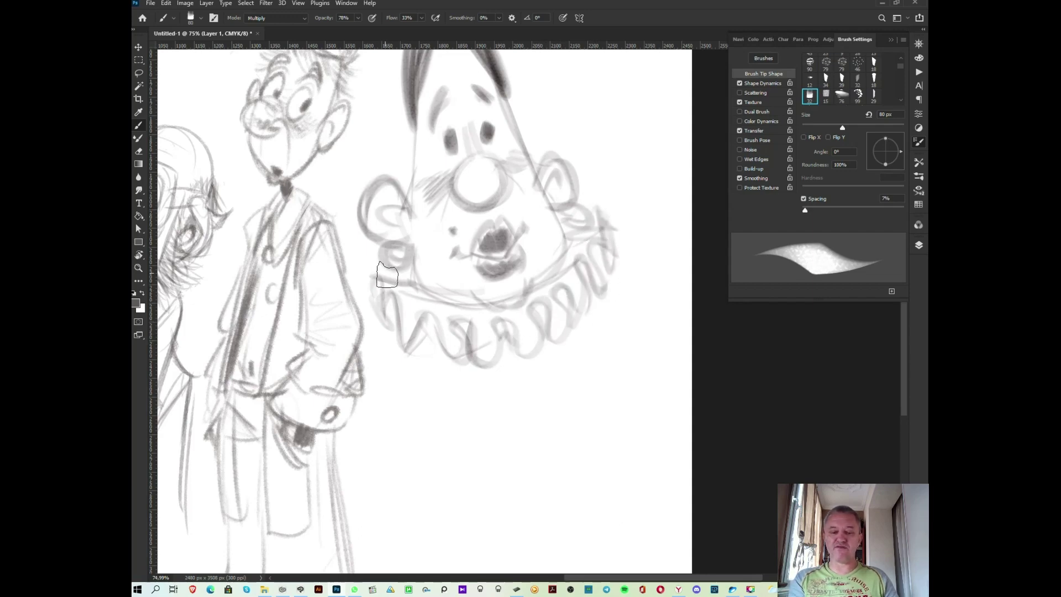
pyautogui.moveTo(388, 306); pyautogui.dragTo(350, 359)
pyautogui.moveTo(627, 326); pyautogui.dragTo(653, 346)
pyautogui.moveTo(386, 467); pyautogui.dragTo(620, 365)
pyautogui.moveTo(379, 409); pyautogui.dragTo(633, 361)
pyautogui.moveTo(417, 522); pyautogui.dragTo(610, 432)
pyautogui.moveTo(473, 467); pyautogui.dragTo(688, 436)
pyautogui.moveTo(523, 365); pyautogui.dragTo(587, 478)
# - Draw a flower doodle with a petal and extend hatched shading into the ruff
pyautogui.moveTo(460, 424)
pyautogui.mouseDown()
pyautogui.moveTo(450, 446)
pyautogui.moveTo(426, 385)
pyautogui.moveTo(379, 442)
pyautogui.moveTo(438, 471)
pyautogui.moveTo(450, 461)
pyautogui.mouseUp()
pyautogui.moveTo(383, 395)
pyautogui.mouseDown()
pyautogui.moveTo(397, 339)
pyautogui.moveTo(387, 309)
pyautogui.moveTo(436, 342)
pyautogui.mouseUp()
pyautogui.moveTo(411, 309)
pyautogui.mouseDown()
pyautogui.moveTo(434, 359)
pyautogui.moveTo(461, 334)
pyautogui.moveTo(511, 337)
pyautogui.moveTo(587, 303)
pyautogui.moveTo(630, 322)
pyautogui.moveTo(554, 374)
pyautogui.mouseUp()
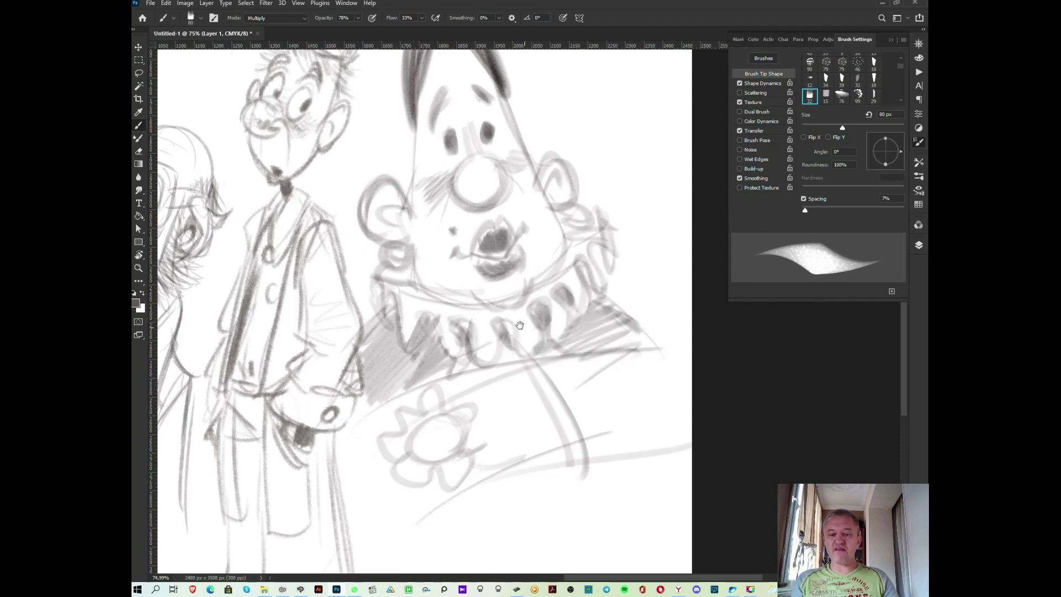
# - Retrace the cone hat edges, both ears and the lower left cheek darker
pyautogui.moveTo(422, 184); pyautogui.dragTo(464, 338)
pyautogui.moveTo(457, 279); pyautogui.dragTo(449, 376)
pyautogui.moveTo(544, 263); pyautogui.dragTo(597, 359)
pyautogui.moveTo(585, 310)
pyautogui.mouseDown()
pyautogui.moveTo(614, 338)
pyautogui.moveTo(603, 365)
pyautogui.moveTo(604, 343)
pyautogui.mouseUp()
pyautogui.moveTo(442, 353)
pyautogui.mouseDown()
pyautogui.moveTo(420, 395)
pyautogui.moveTo(444, 387)
pyautogui.mouseUp()
pyautogui.moveTo(605, 353); pyautogui.dragTo(610, 384)
pyautogui.moveTo(434, 387); pyautogui.dragTo(445, 417)
pyautogui.scroll(-2, 619, 417)
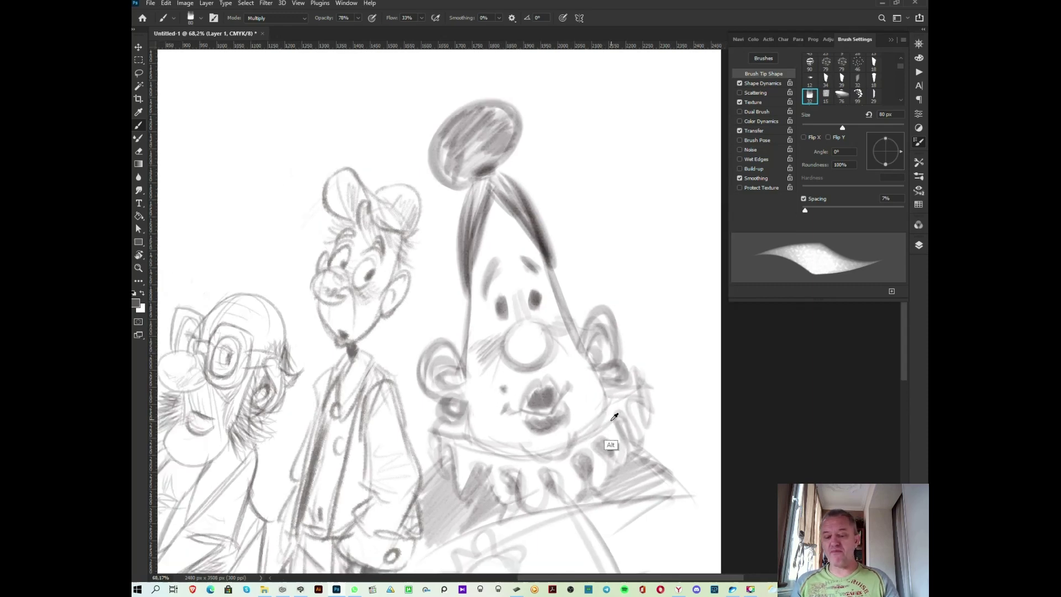
# - Darken the collar strokes under the clown's chin
pyautogui.scroll(-2, 618, 417)
pyautogui.moveTo(608, 417); pyautogui.dragTo(577, 437)
pyautogui.moveTo(492, 434)
pyautogui.mouseDown()
pyautogui.moveTo(525, 443)
pyautogui.moveTo(492, 428)
pyautogui.moveTo(502, 437)
pyautogui.mouseUp()
pyautogui.scroll(1, 591, 442)
pyautogui.scroll(1, 591, 442)
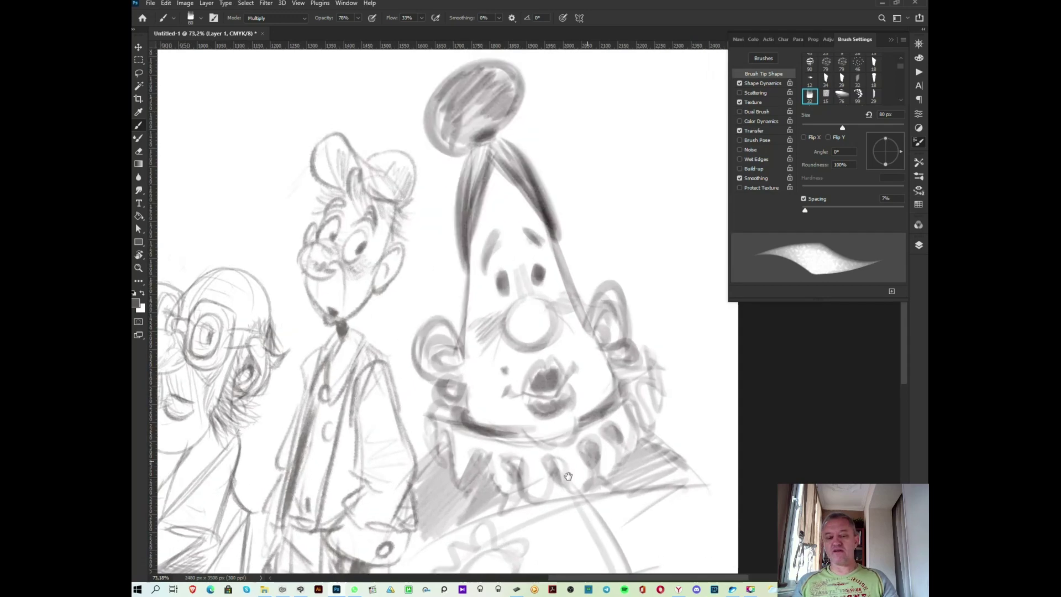
pyautogui.scroll(-2, 596, 338)
# - Move to the empty canvas above the characters and sketch a light oval head
pyautogui.moveTo(656, 312); pyautogui.dragTo(647, 386)
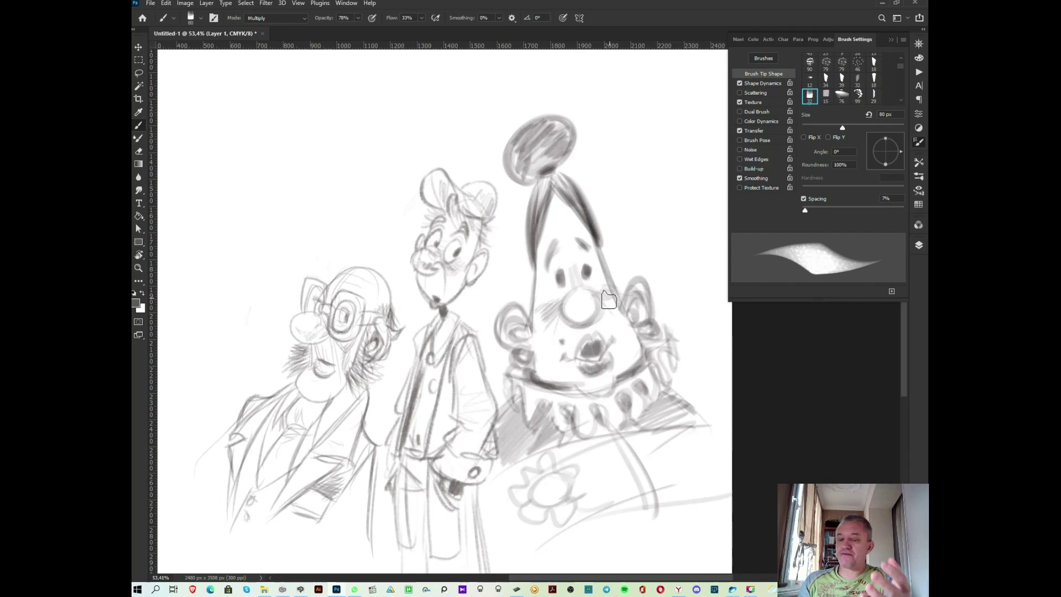
pyautogui.scroll(2, 597, 304)
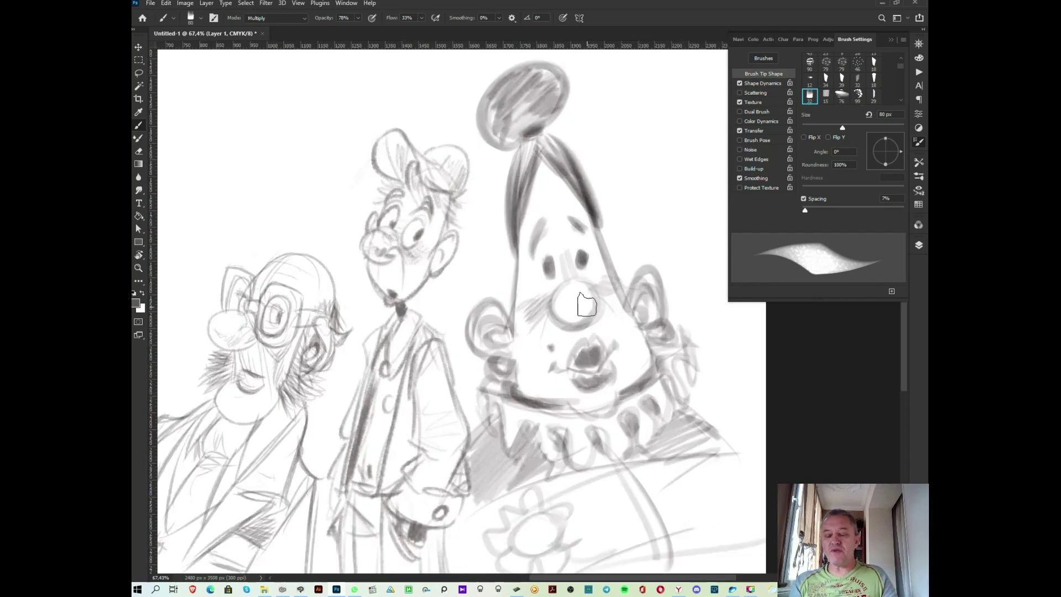
pyautogui.moveTo(585, 304); pyautogui.dragTo(676, 368)
pyautogui.moveTo(479, 186); pyautogui.dragTo(657, 293)
pyautogui.moveTo(517, 218); pyautogui.dragTo(496, 344)
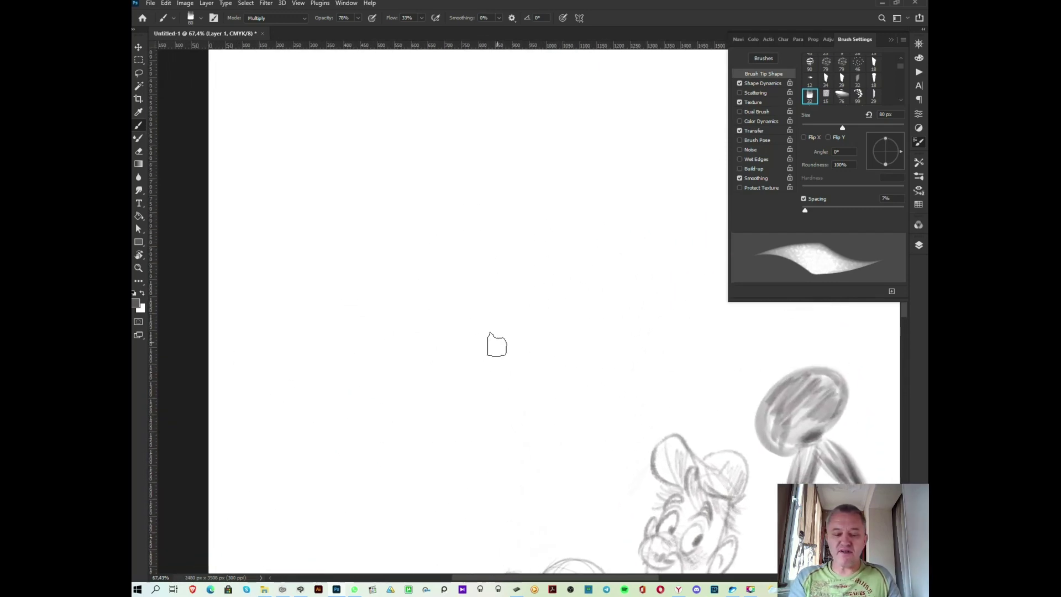
pyautogui.moveTo(465, 194)
pyautogui.mouseDown()
pyautogui.moveTo(428, 185)
pyautogui.moveTo(454, 230)
pyautogui.moveTo(419, 256)
pyautogui.moveTo(519, 143)
pyautogui.mouseUp()
# - Draw a long diagonal pole through the oval, plus a vertical line and the figure's extended arm
pyautogui.moveTo(421, 260); pyautogui.dragTo(295, 426)
pyautogui.moveTo(394, 285); pyautogui.dragTo(295, 422)
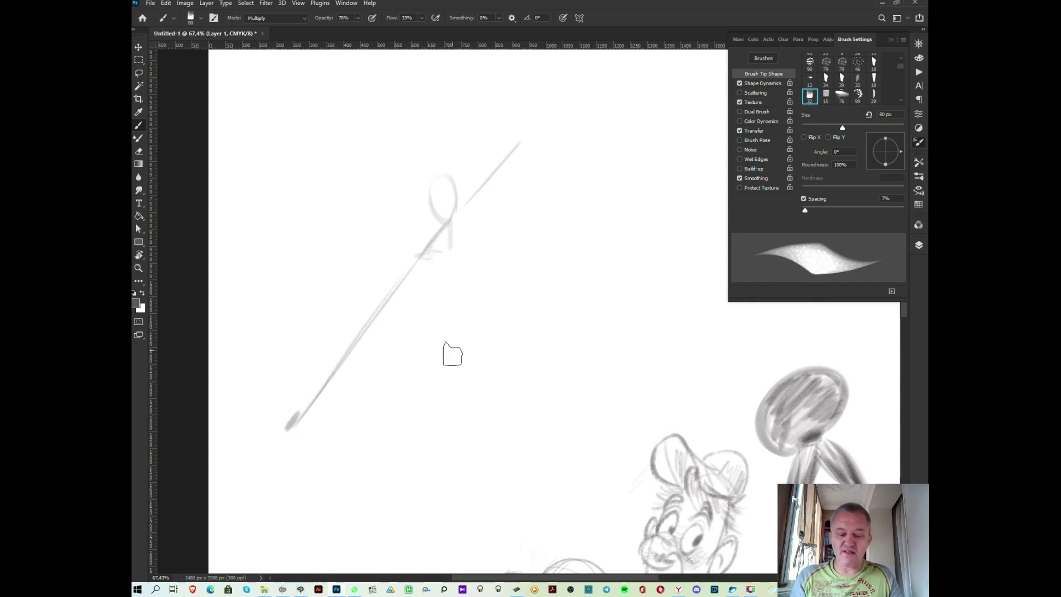
pyautogui.moveTo(271, 257)
pyautogui.mouseDown()
pyautogui.moveTo(269, 434)
pyautogui.moveTo(419, 402)
pyautogui.moveTo(430, 271)
pyautogui.mouseUp()
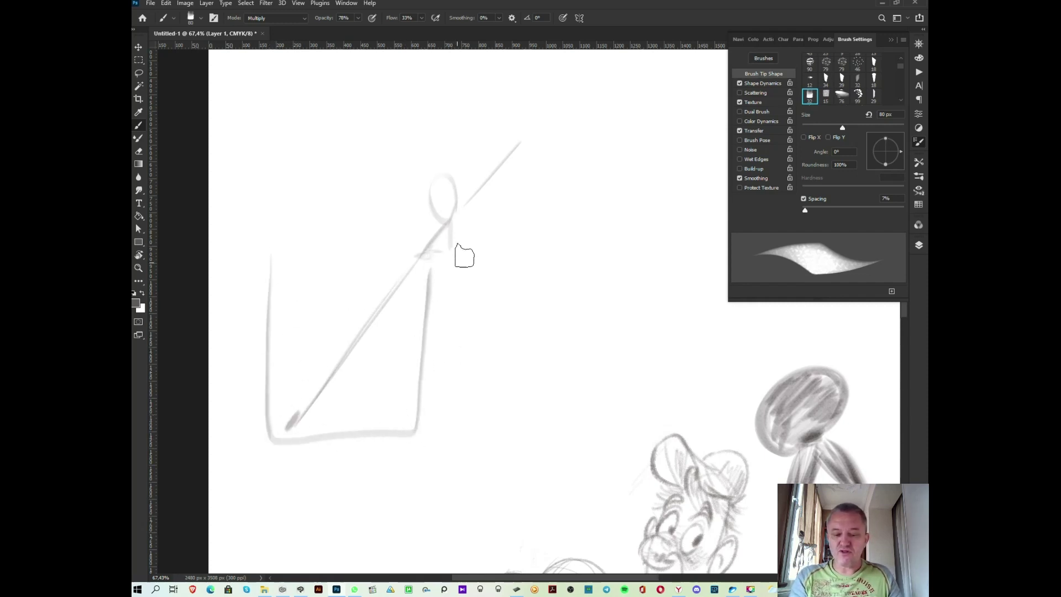
pyautogui.moveTo(460, 219)
pyautogui.mouseDown()
pyautogui.moveTo(457, 230)
pyautogui.moveTo(490, 235)
pyautogui.moveTo(497, 249)
pyautogui.moveTo(448, 244)
pyautogui.moveTo(407, 436)
pyautogui.moveTo(274, 439)
pyautogui.mouseUp()
# - Draw the box's sides, bottom and top edge, and redraw the pole darker
pyautogui.moveTo(279, 267)
pyautogui.mouseDown()
pyautogui.moveTo(277, 458)
pyautogui.moveTo(285, 434)
pyautogui.mouseUp()
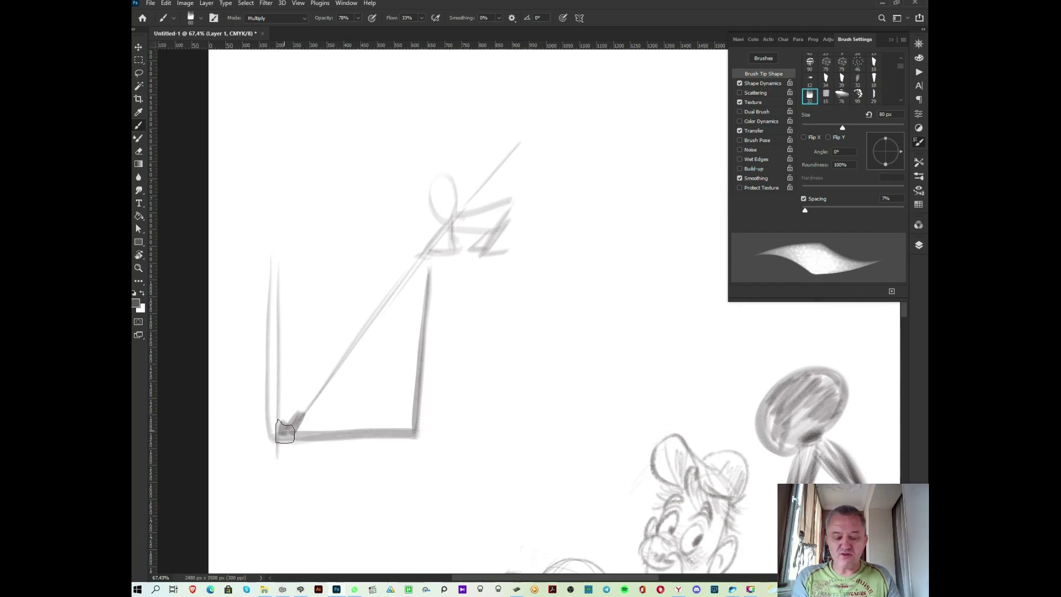
pyautogui.moveTo(528, 344); pyautogui.dragTo(514, 356)
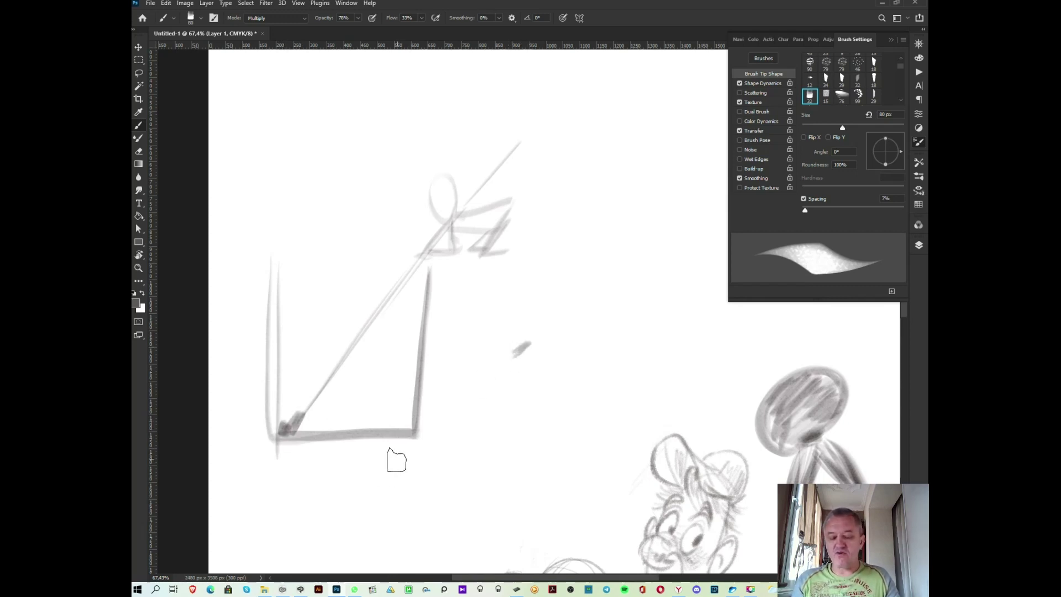
pyautogui.moveTo(503, 153); pyautogui.dragTo(287, 426)
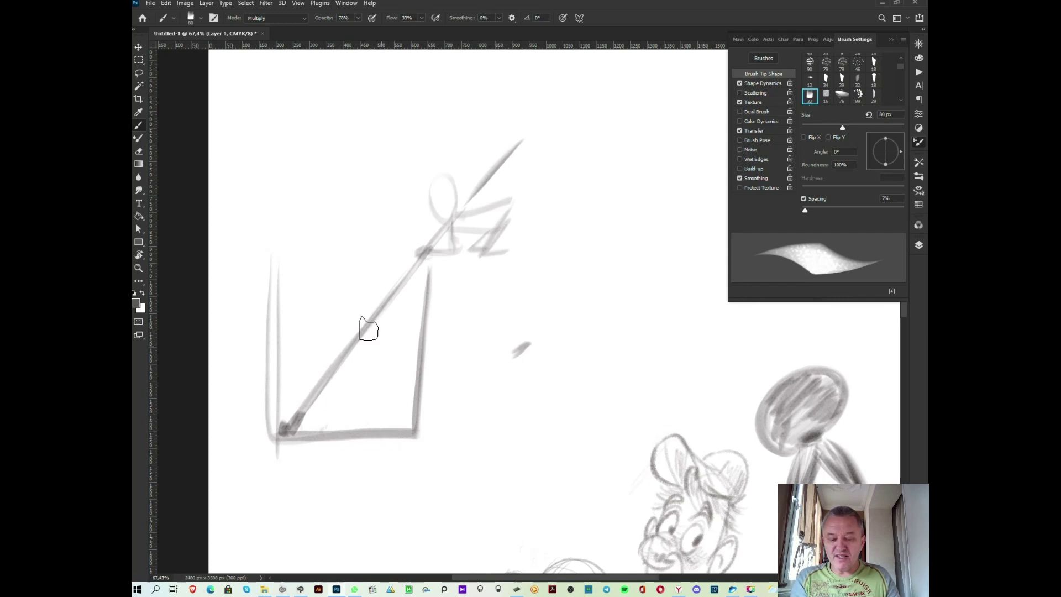
pyautogui.moveTo(279, 288)
pyautogui.mouseDown()
pyautogui.moveTo(426, 287)
pyautogui.moveTo(351, 275)
pyautogui.moveTo(429, 272)
pyautogui.mouseUp()
pyautogui.scroll(2, 357, 403)
pyautogui.scroll(2, 356, 405)
pyautogui.scroll(2, 355, 406)
pyautogui.scroll(-2, 354, 406)
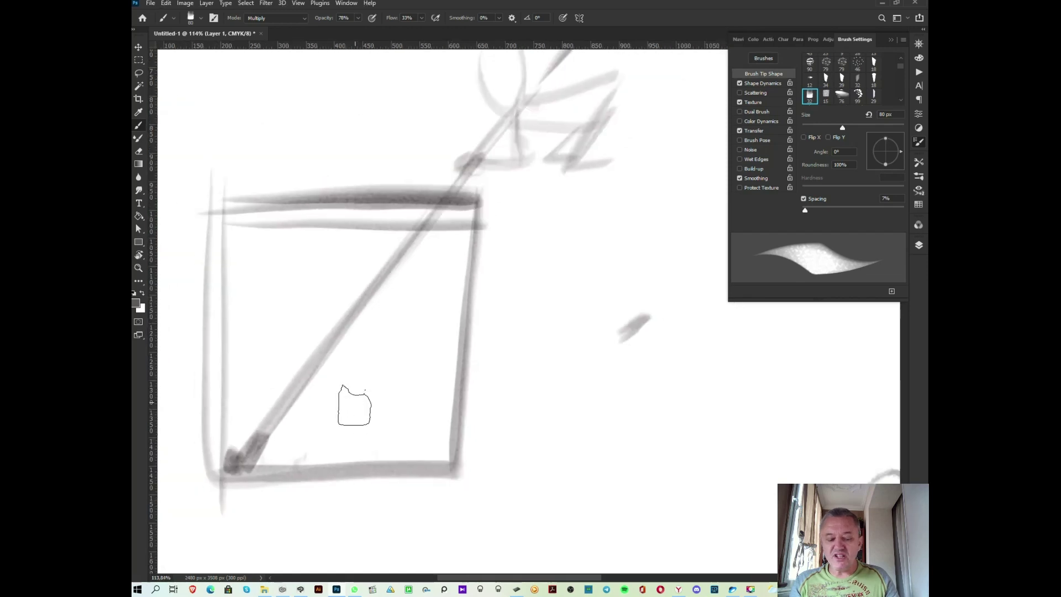
pyautogui.scroll(-2, 353, 403)
pyautogui.scroll(-2, 364, 387)
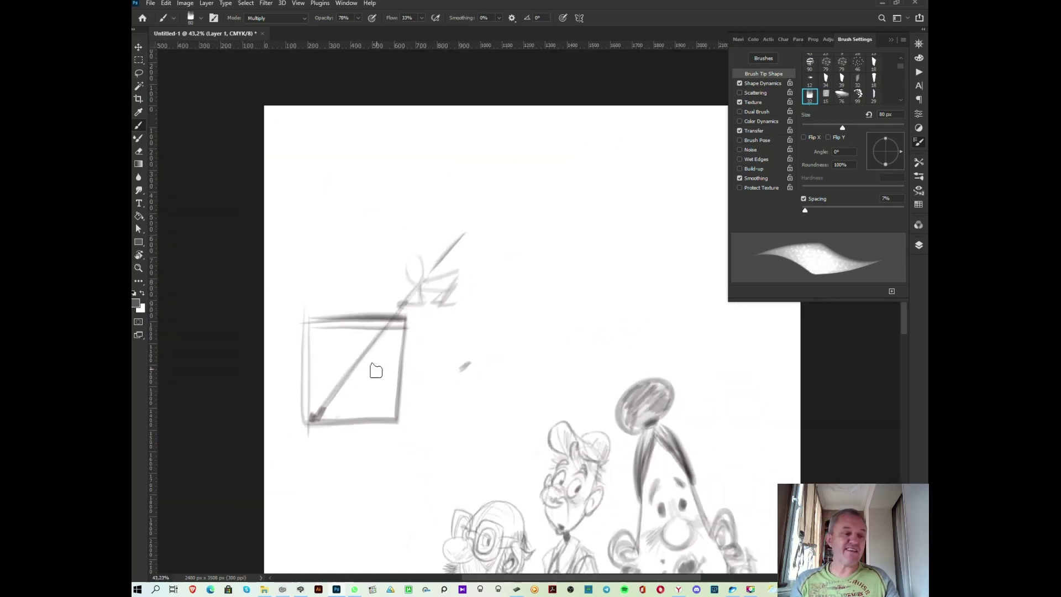
# - Lasso the box-and-pole sketch, delete it and deselect
pyautogui.press('l')
pyautogui.moveTo(440, 429); pyautogui.dragTo(460, 432)
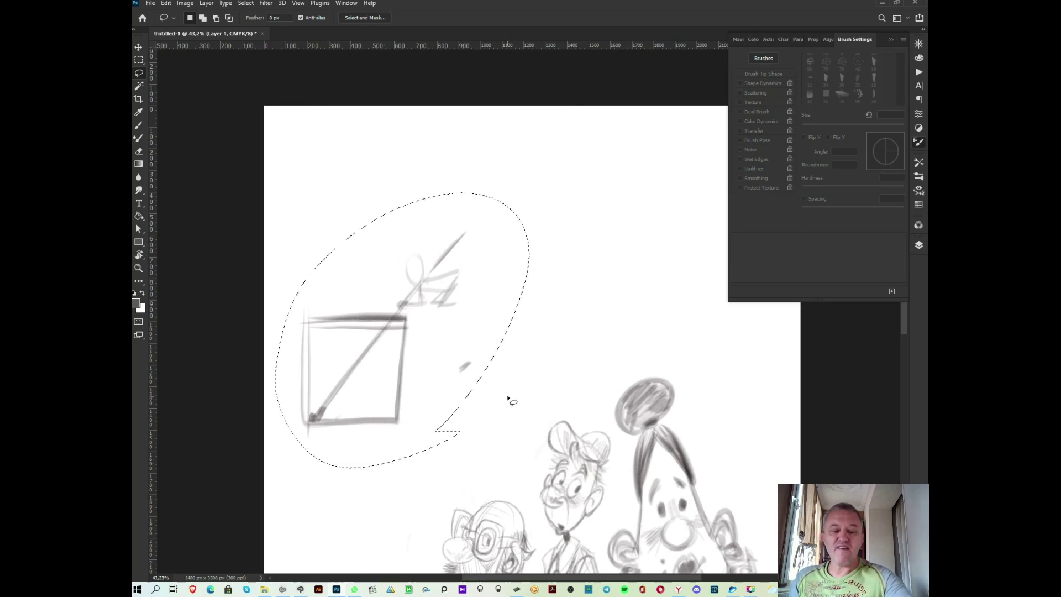
pyautogui.press('Delete')
pyautogui.hotkey('ctrl', 'd')
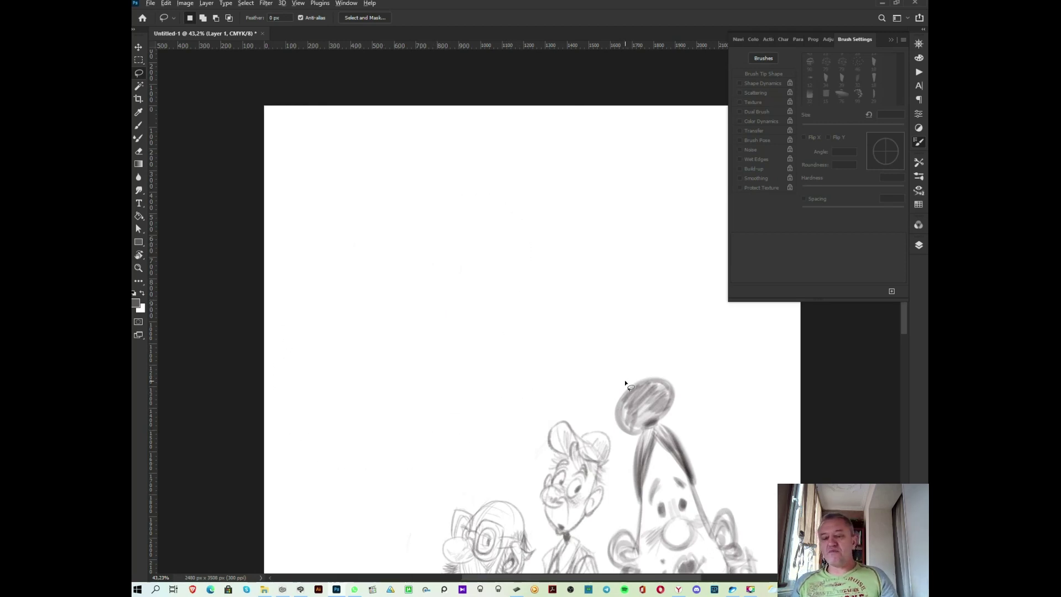
pyautogui.scroll(1, 624, 383)
# - Return to the Brush tool and choose the Sampled Brush 4 1022 preset
pyautogui.press('b')
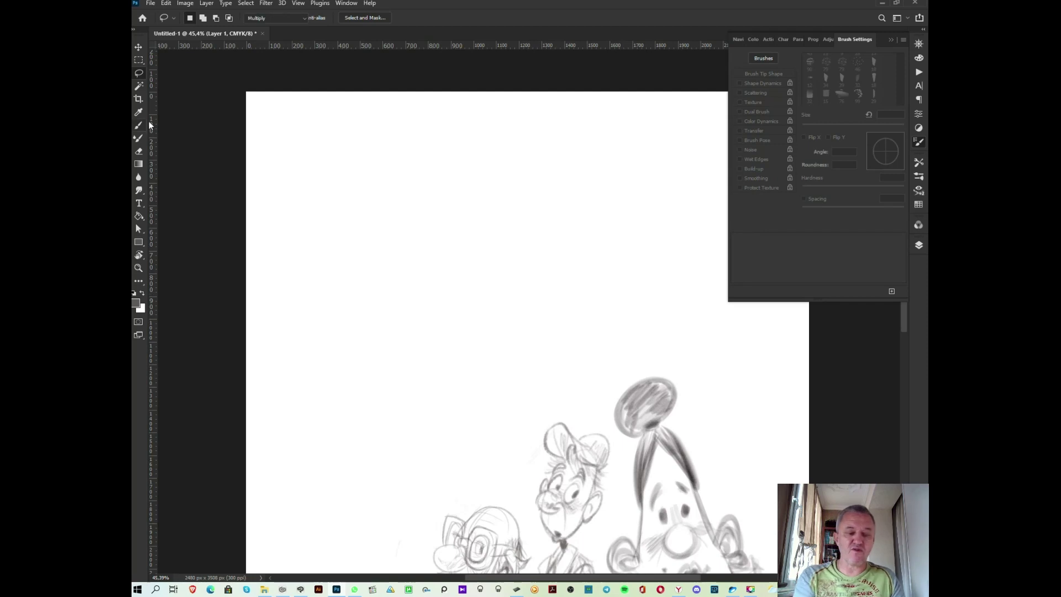
pyautogui.rightClick(527, 323)
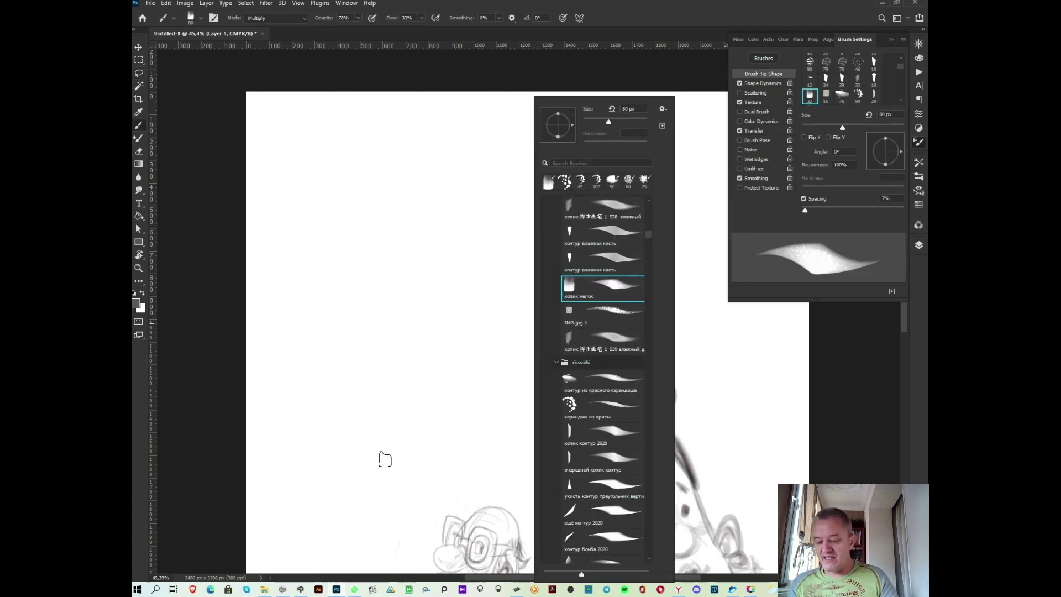
pyautogui.moveTo(650, 236); pyautogui.dragTo(650, 243)
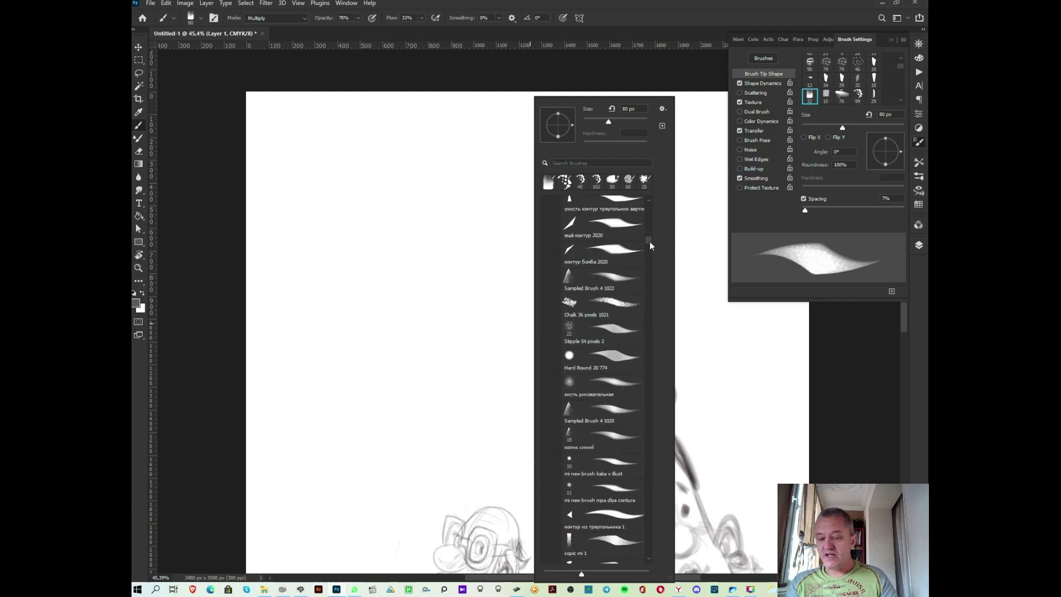
pyautogui.scroll(-1, 650, 246)
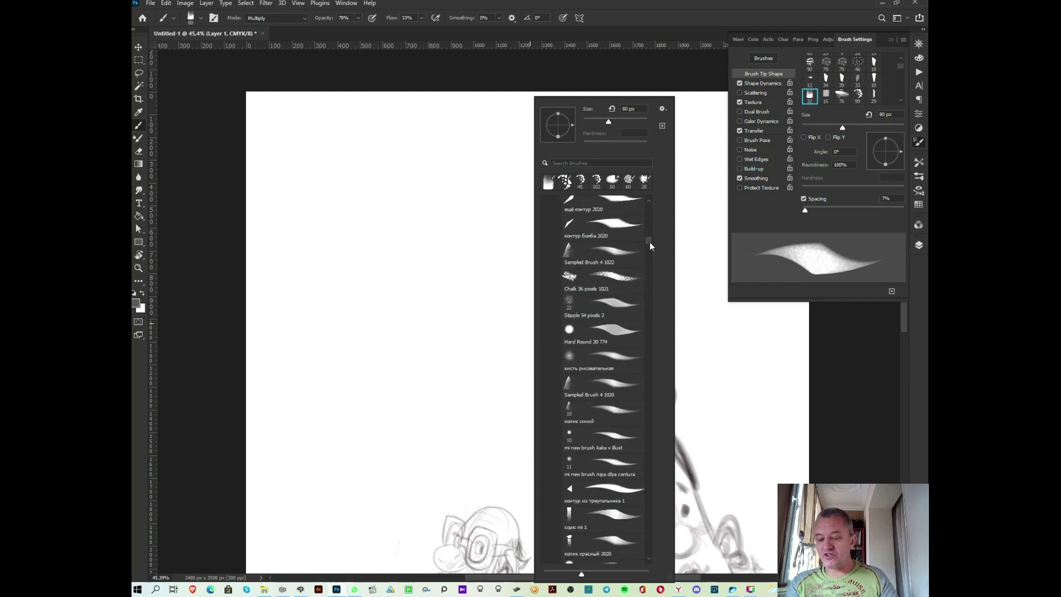
pyautogui.scroll(1, 642, 264)
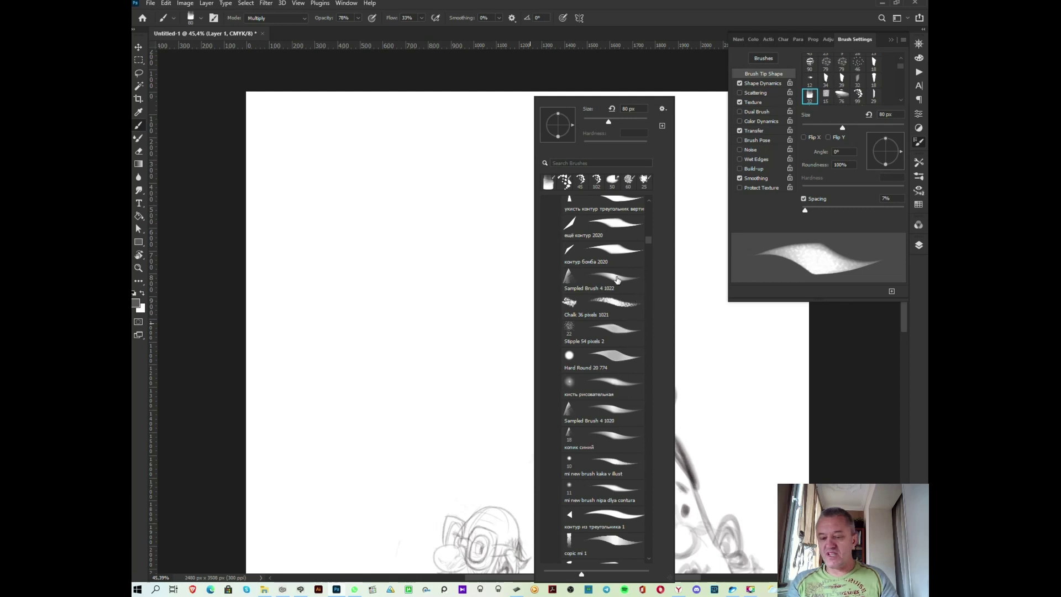
pyautogui.doubleClick(617, 279)
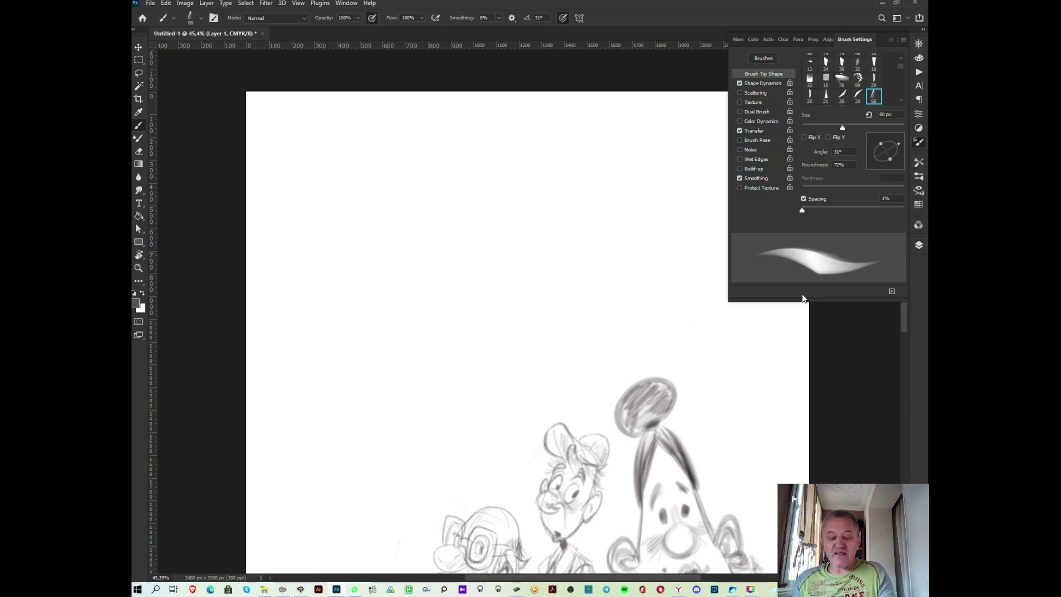
# - Zoom in on the sketch, draw a trial vertical stroke and undo it
pyautogui.hotkey('ctrl', '+')
pyautogui.scroll(-3, 589, 341)
pyautogui.scroll(-2, 523, 241)
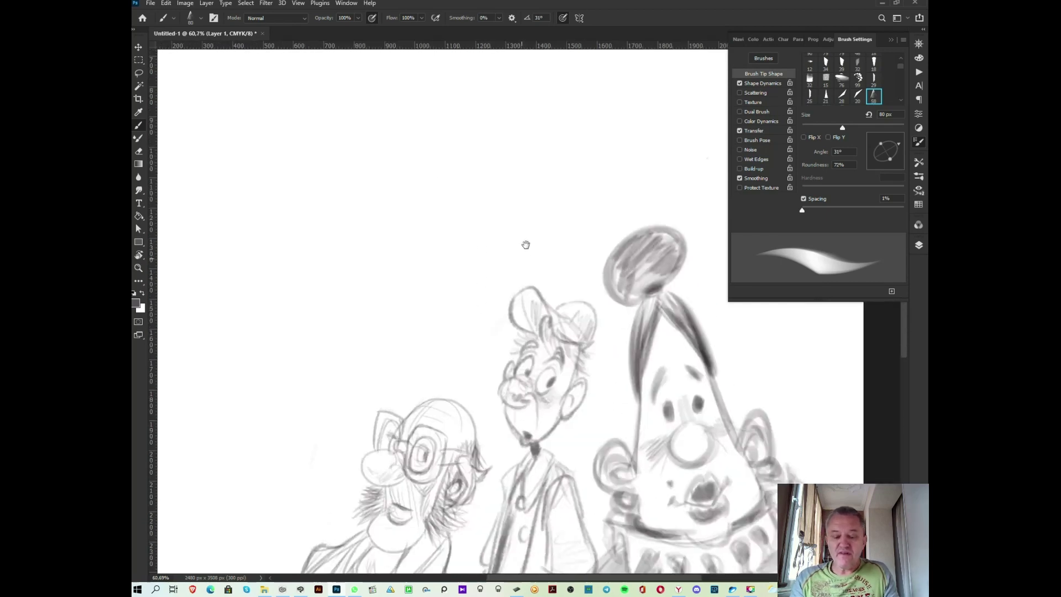
pyautogui.hscroll(-2, 448, 268)
pyautogui.moveTo(391, 185); pyautogui.dragTo(373, 378)
pyautogui.hotkey('ctrl', 'z')
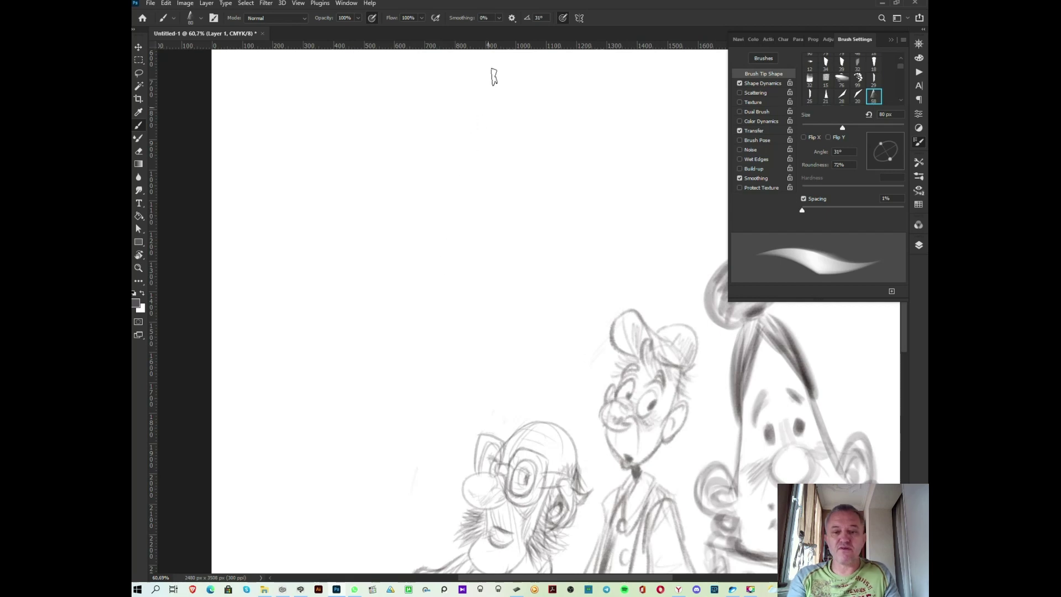
# - Set the brush Flow to 85% and Opacity to 66%, then bring up Window > Arrange
pyautogui.click(422, 18)
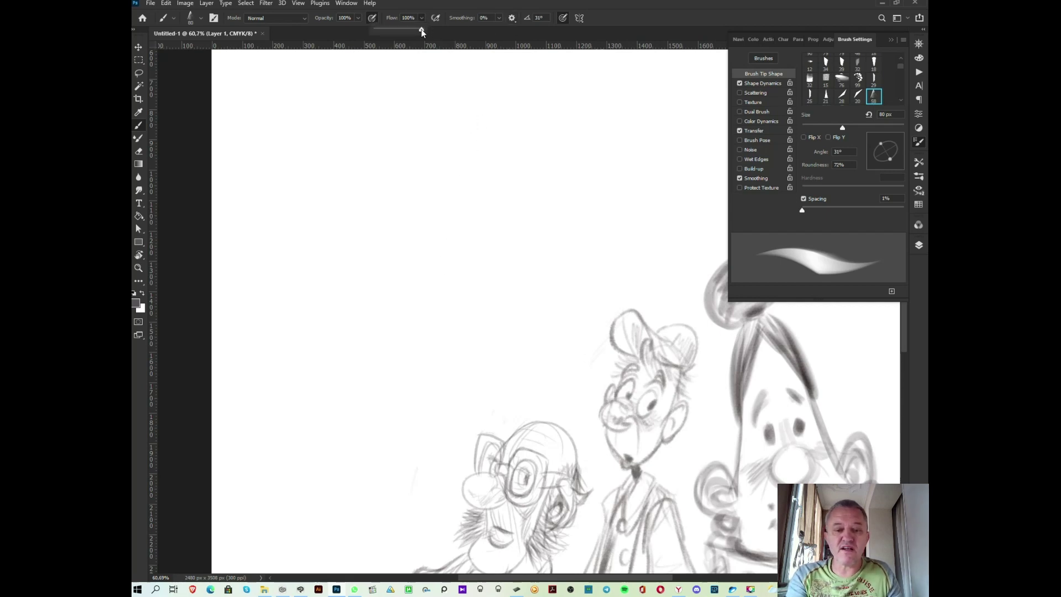
pyautogui.click(357, 18)
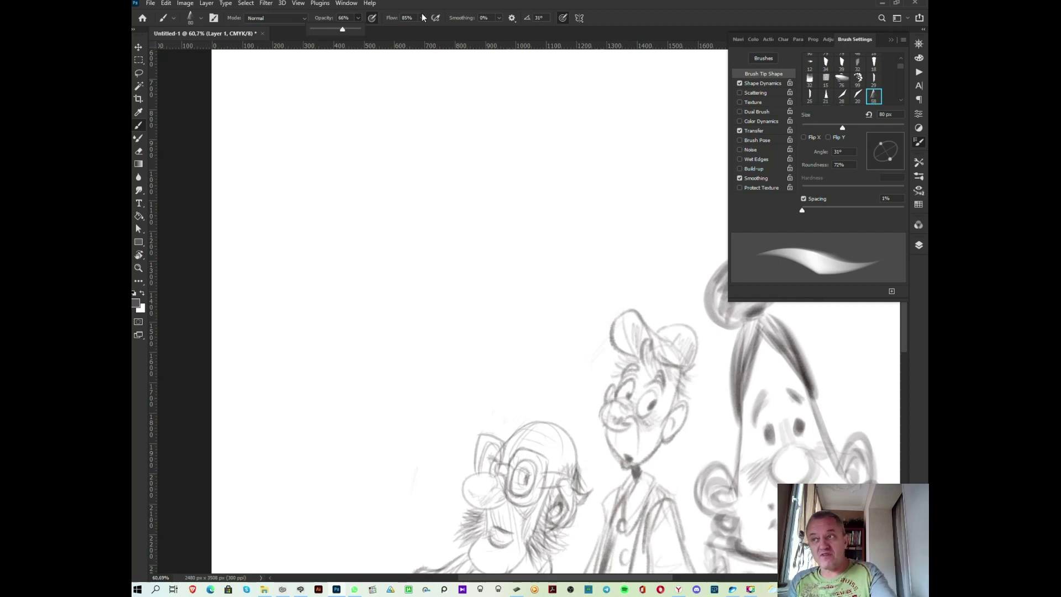
pyautogui.click(346, 3)
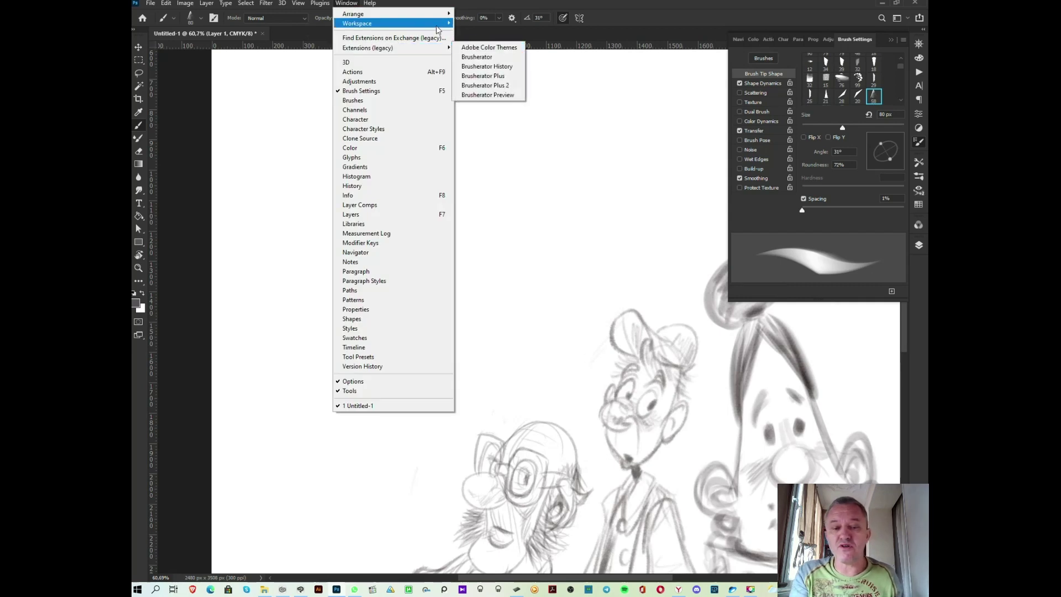
# - Add a floating second window of the document at 14.4% zoom, parked top-left
pyautogui.moveTo(357, 23)
pyautogui.click(536, 200)
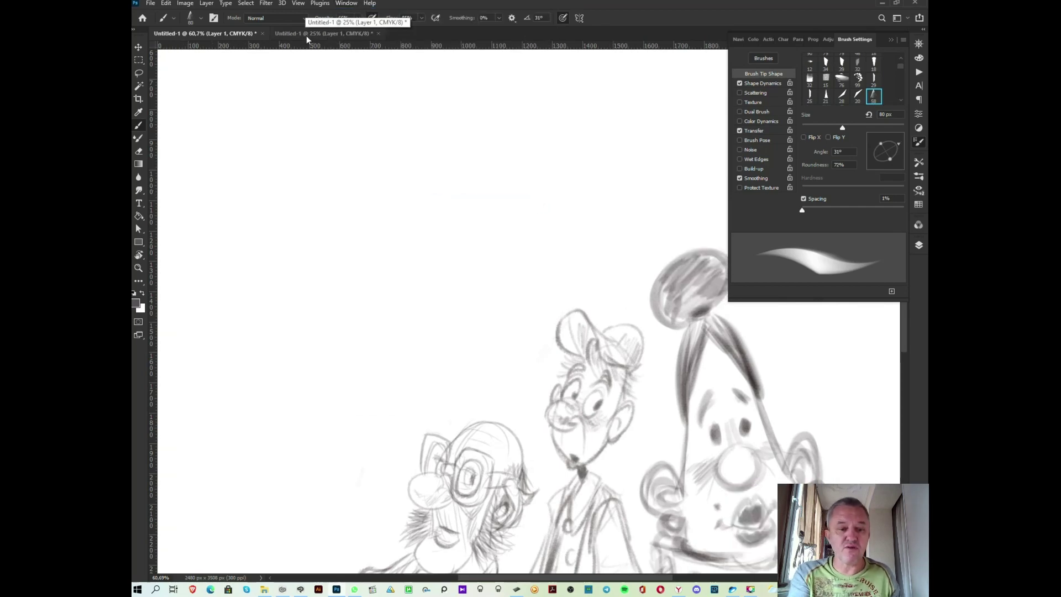
pyautogui.moveTo(316, 35); pyautogui.dragTo(308, 52)
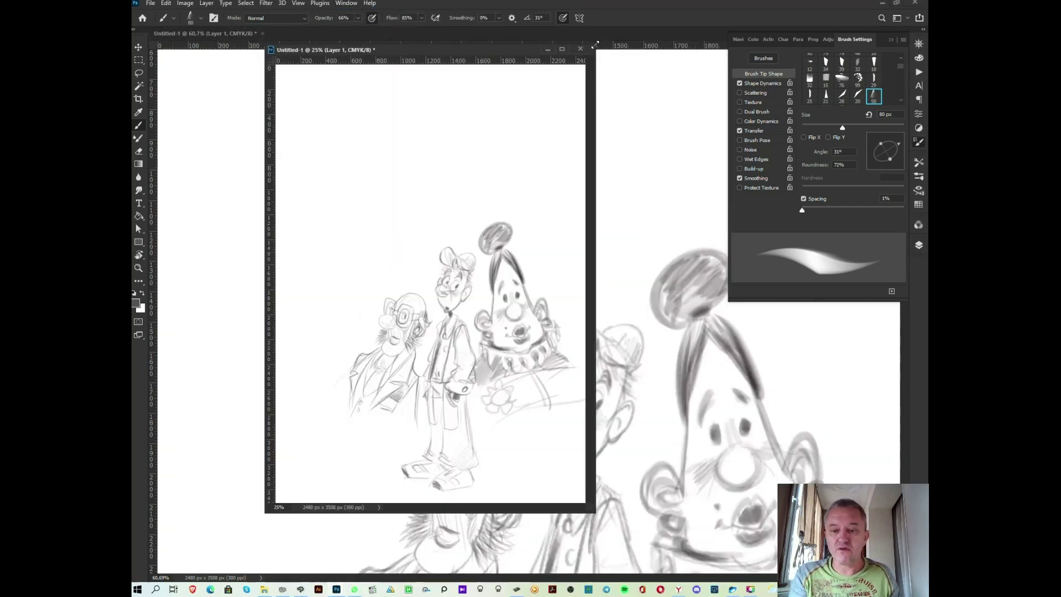
pyautogui.moveTo(594, 44); pyautogui.dragTo(503, 161)
pyautogui.scroll(-1, 453, 379)
pyautogui.scroll(-1, 453, 380)
pyautogui.scroll(-1, 441, 211)
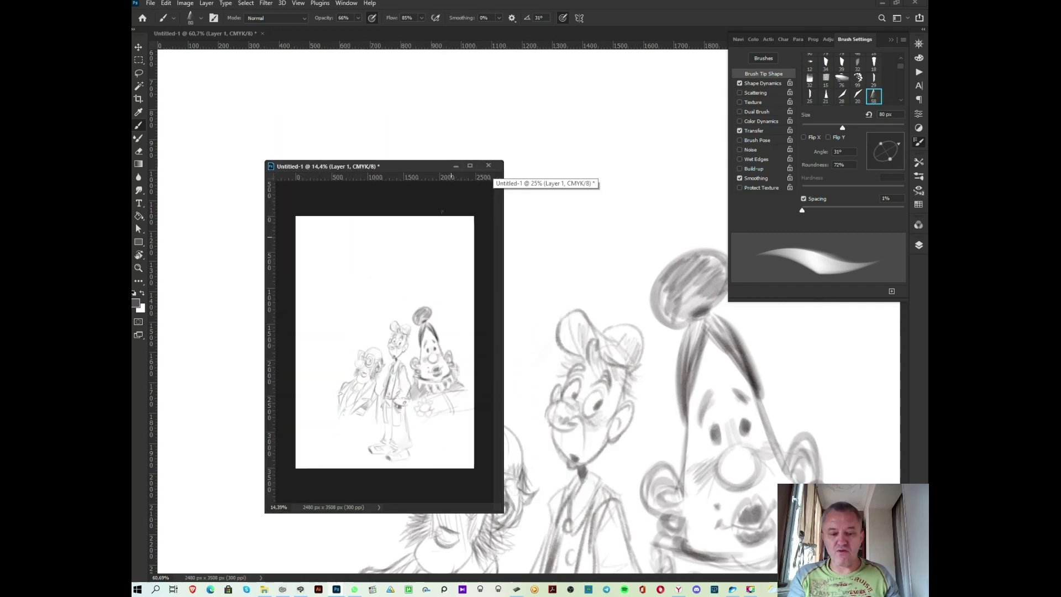
pyautogui.moveTo(409, 164); pyautogui.dragTo(307, 54)
# - Zoom the main canvas to 88% and pan to the empty space above the group
pyautogui.keyDown('alt'); pyautogui.scroll(2, 545, 303); pyautogui.keyUp('alt')
pyautogui.keyDown('alt'); pyautogui.scroll(1, 545, 303); pyautogui.keyUp('alt')
pyautogui.moveTo(547, 338); pyautogui.dragTo(670, 336)
pyautogui.moveTo(598, 309); pyautogui.dragTo(594, 378)
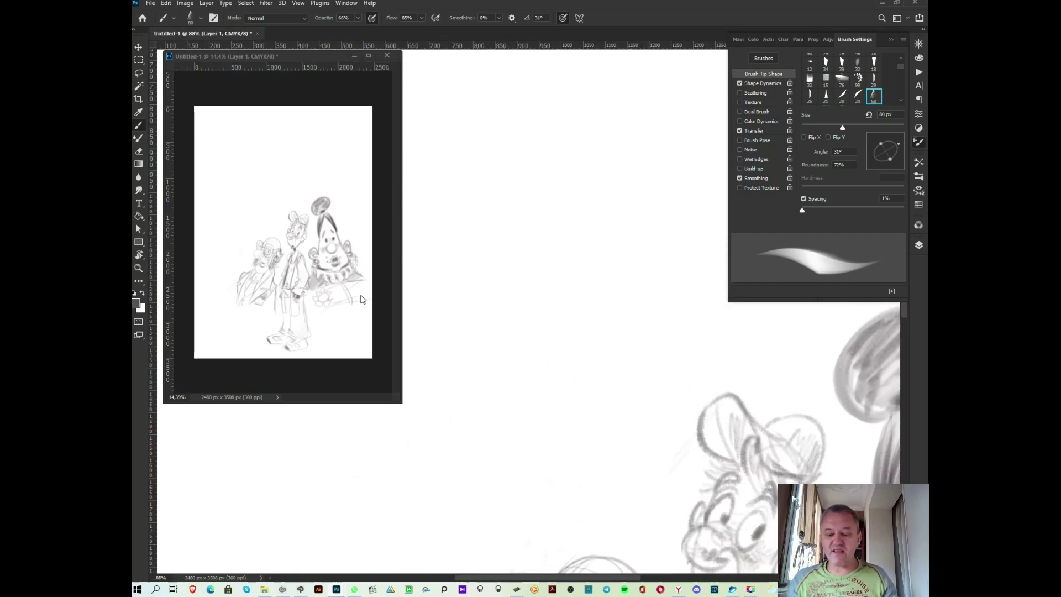
pyautogui.moveTo(685, 453)
pyautogui.mouseDown()
pyautogui.moveTo(578, 405)
pyautogui.moveTo(710, 405)
pyautogui.mouseUp()
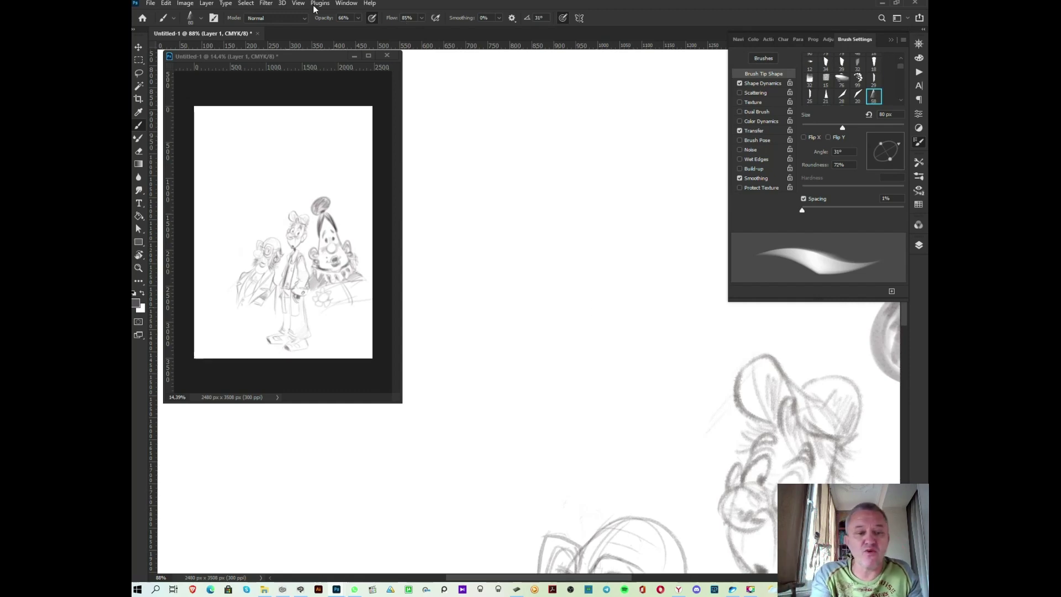
# - Switch the pencil brush's blending mode to Multiply, keeping 66% opacity and 85% flow
pyautogui.click(271, 20)
pyautogui.click(271, 72)
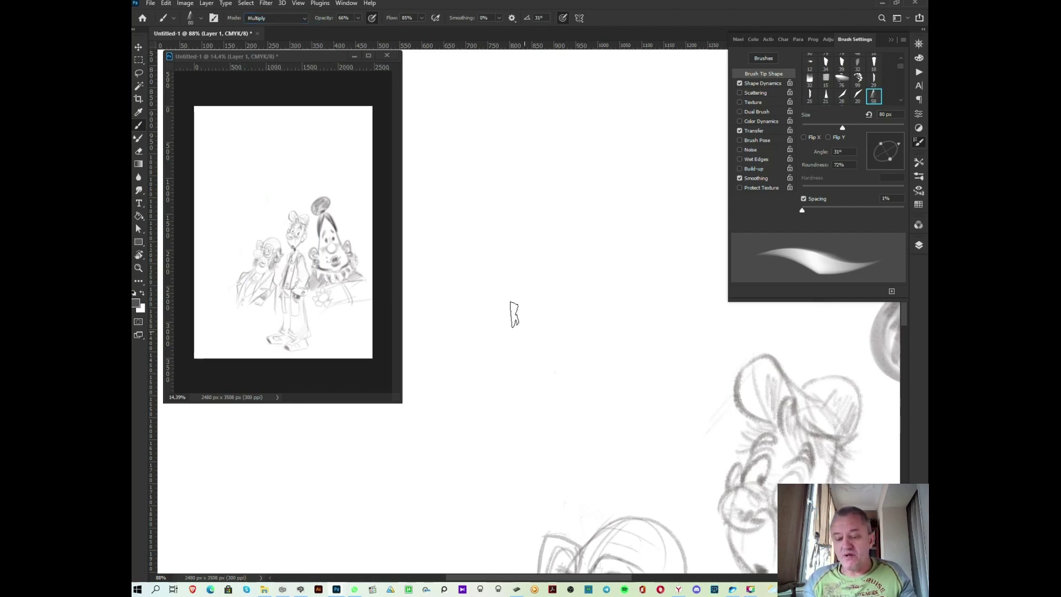
# - Sketch the new face's vertical guides, round nose, cheek arc, eye ovals, lids and right pupil
pyautogui.moveTo(487, 247); pyautogui.dragTo(491, 431)
pyautogui.moveTo(667, 246); pyautogui.dragTo(669, 431)
pyautogui.moveTo(572, 334)
pyautogui.mouseDown()
pyautogui.moveTo(579, 340)
pyautogui.moveTo(535, 340)
pyautogui.mouseUp()
pyautogui.moveTo(592, 343); pyautogui.dragTo(655, 410)
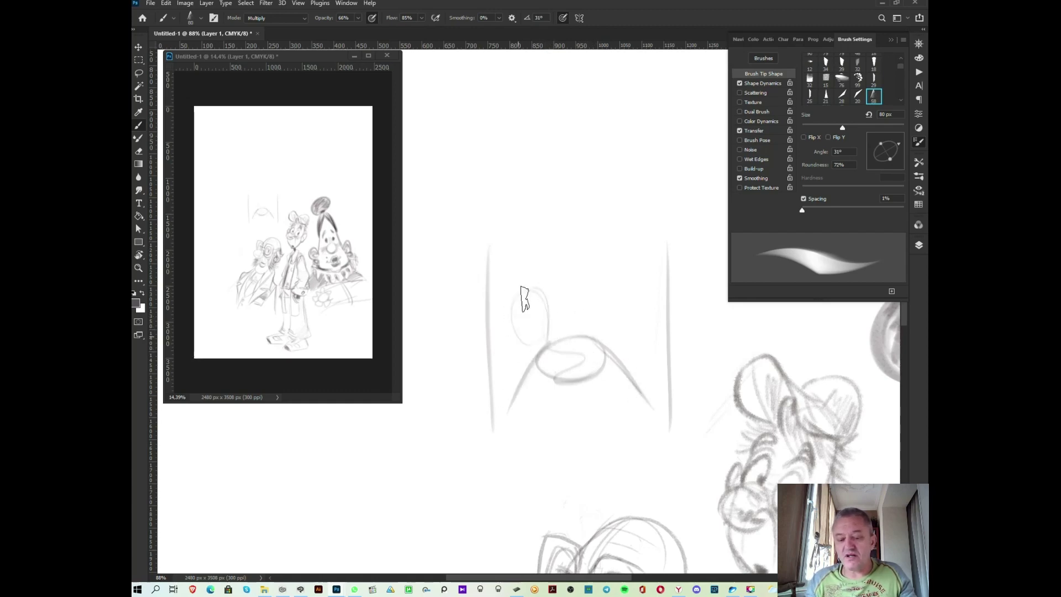
pyautogui.moveTo(610, 291)
pyautogui.mouseDown()
pyautogui.moveTo(582, 304)
pyautogui.moveTo(602, 340)
pyautogui.moveTo(630, 331)
pyautogui.mouseUp()
pyautogui.moveTo(551, 334)
pyautogui.mouseDown()
pyautogui.moveTo(509, 335)
pyautogui.moveTo(529, 334)
pyautogui.mouseUp()
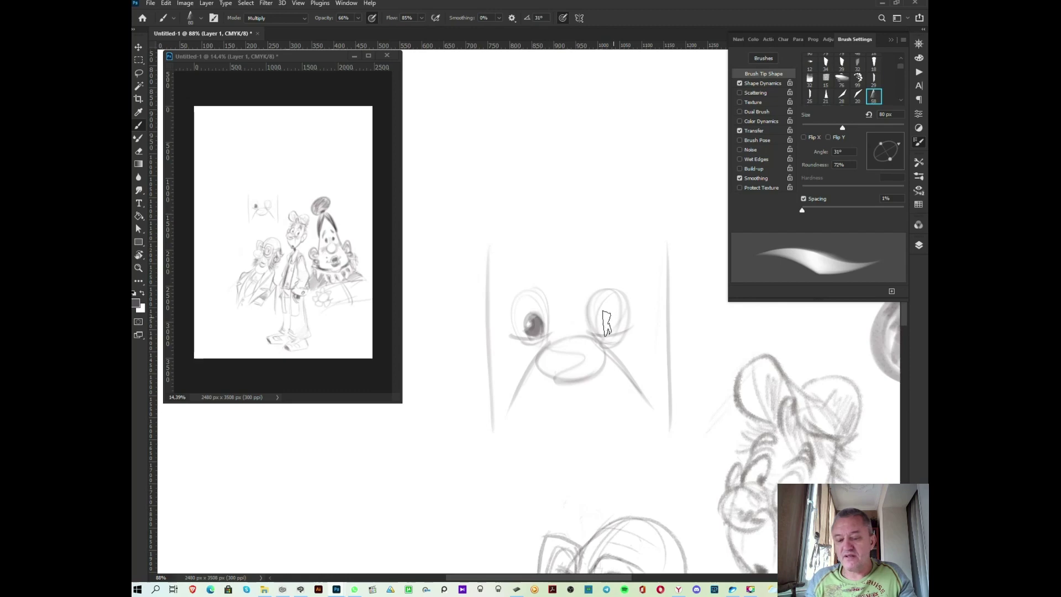
pyautogui.moveTo(606, 319); pyautogui.dragTo(607, 317)
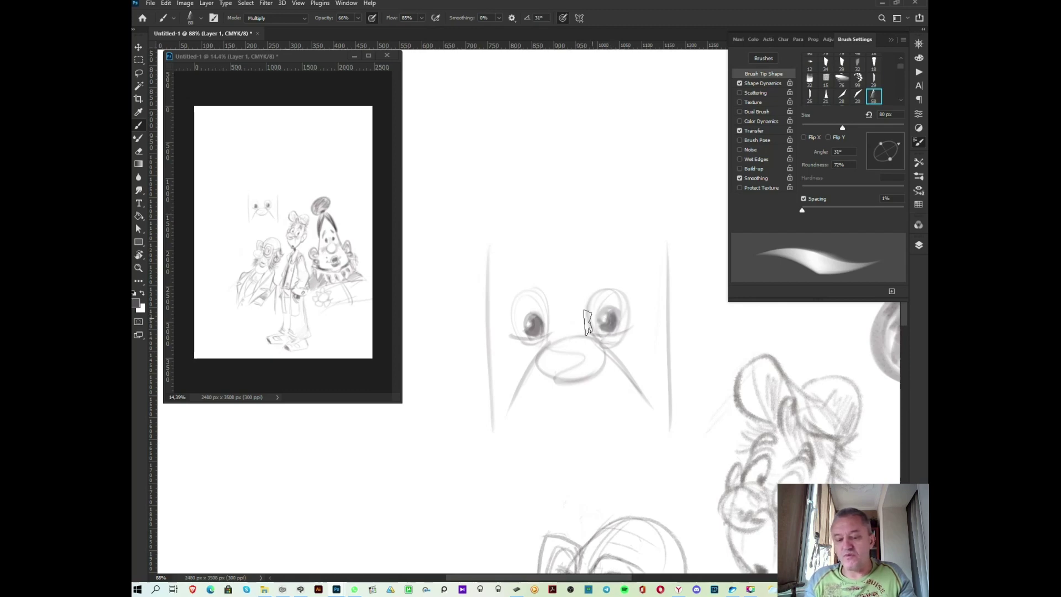
# - Add the left upper lid, both eyebrows, a firmer left face outline and curly hatched ears
pyautogui.moveTo(506, 316)
pyautogui.mouseDown()
pyautogui.moveTo(543, 270)
pyautogui.moveTo(536, 287)
pyautogui.moveTo(625, 293)
pyautogui.moveTo(618, 285)
pyautogui.mouseUp()
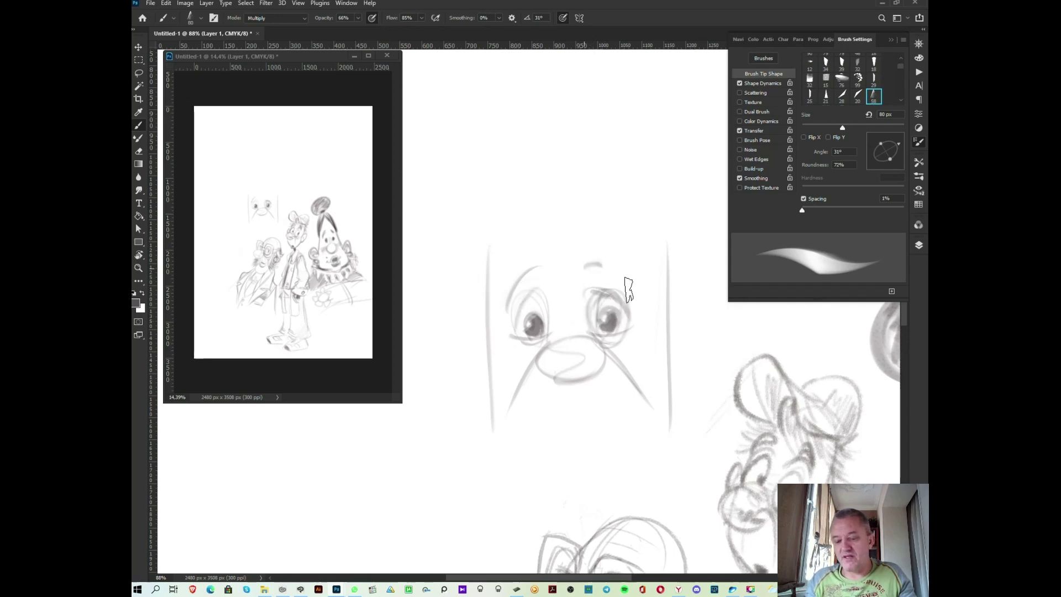
pyautogui.moveTo(515, 279)
pyautogui.mouseDown()
pyautogui.moveTo(548, 270)
pyautogui.moveTo(633, 288)
pyautogui.mouseUp()
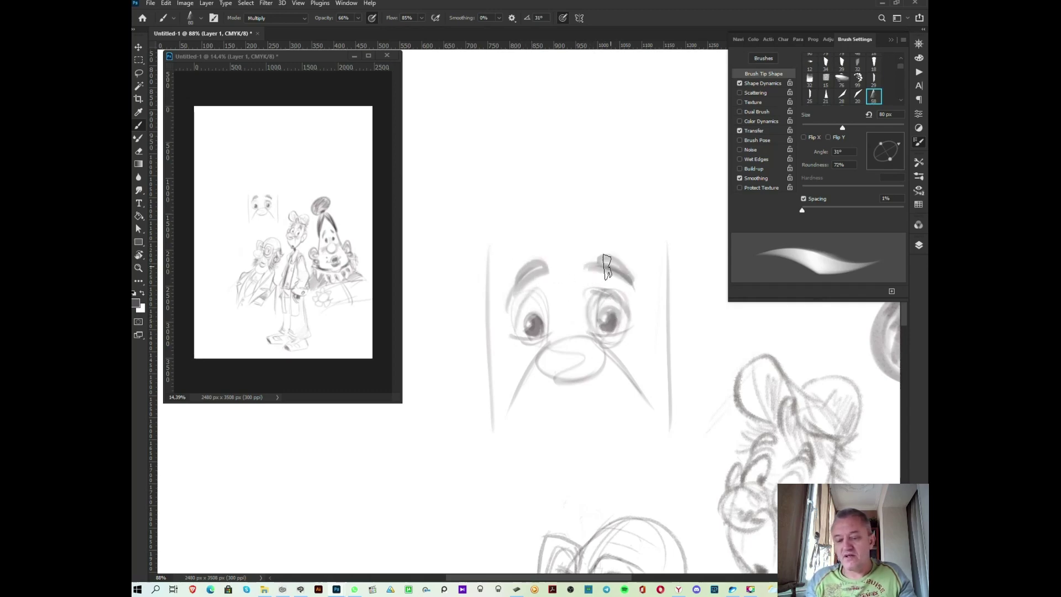
pyautogui.moveTo(476, 238)
pyautogui.mouseDown()
pyautogui.moveTo(478, 381)
pyautogui.moveTo(439, 355)
pyautogui.moveTo(486, 403)
pyautogui.moveTo(473, 415)
pyautogui.moveTo(474, 365)
pyautogui.moveTo(453, 378)
pyautogui.moveTo(483, 387)
pyautogui.mouseUp()
pyautogui.moveTo(483, 332); pyautogui.dragTo(469, 374)
pyautogui.moveTo(695, 335)
pyautogui.mouseDown()
pyautogui.moveTo(667, 369)
pyautogui.moveTo(740, 375)
pyautogui.moveTo(668, 426)
pyautogui.moveTo(671, 412)
pyautogui.moveTo(703, 399)
pyautogui.mouseUp()
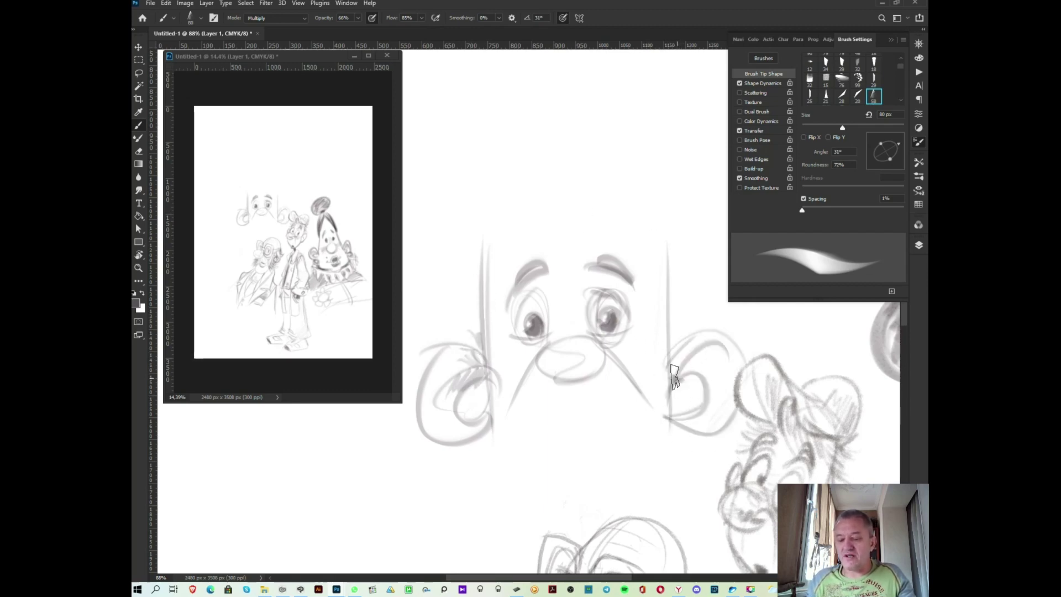
pyautogui.moveTo(685, 362); pyautogui.dragTo(676, 389)
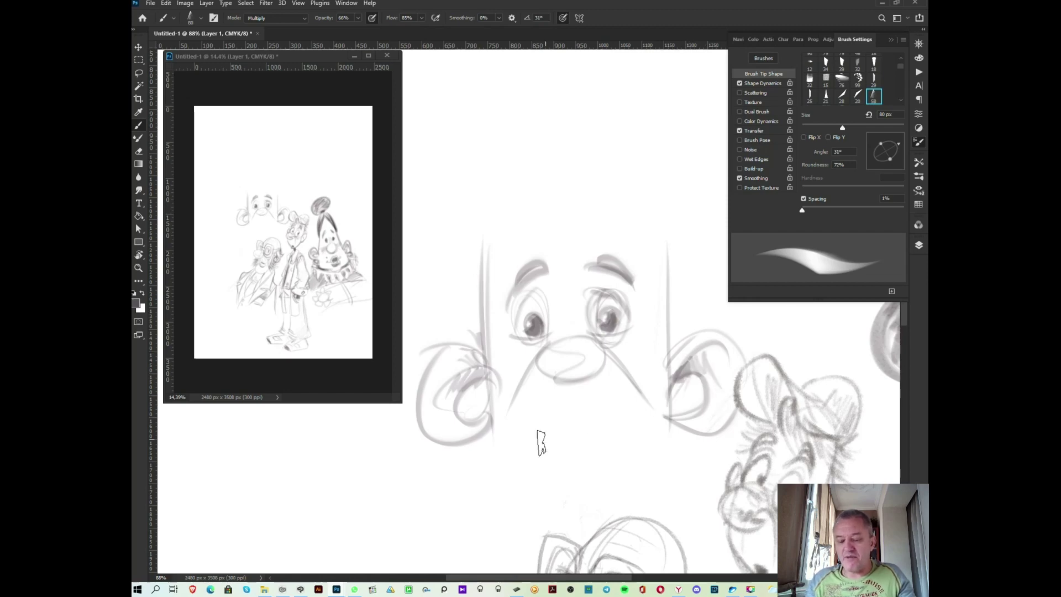
# - Add a line between the eyes, hair strokes, eye creases, mustache hatching and a darker nose underside
pyautogui.moveTo(556, 272); pyautogui.dragTo(550, 338)
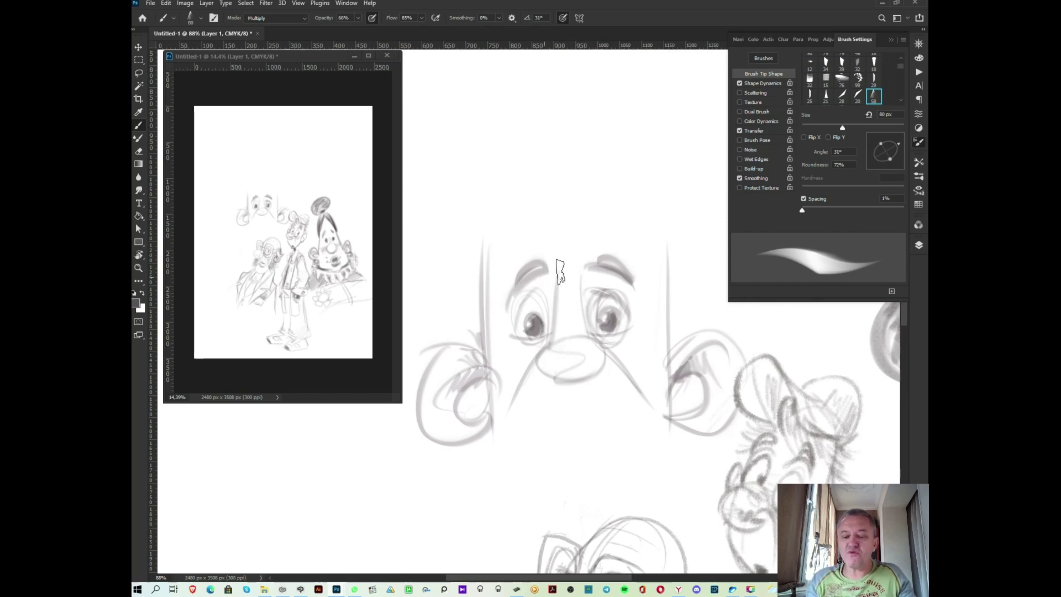
pyautogui.moveTo(557, 231); pyautogui.dragTo(565, 218)
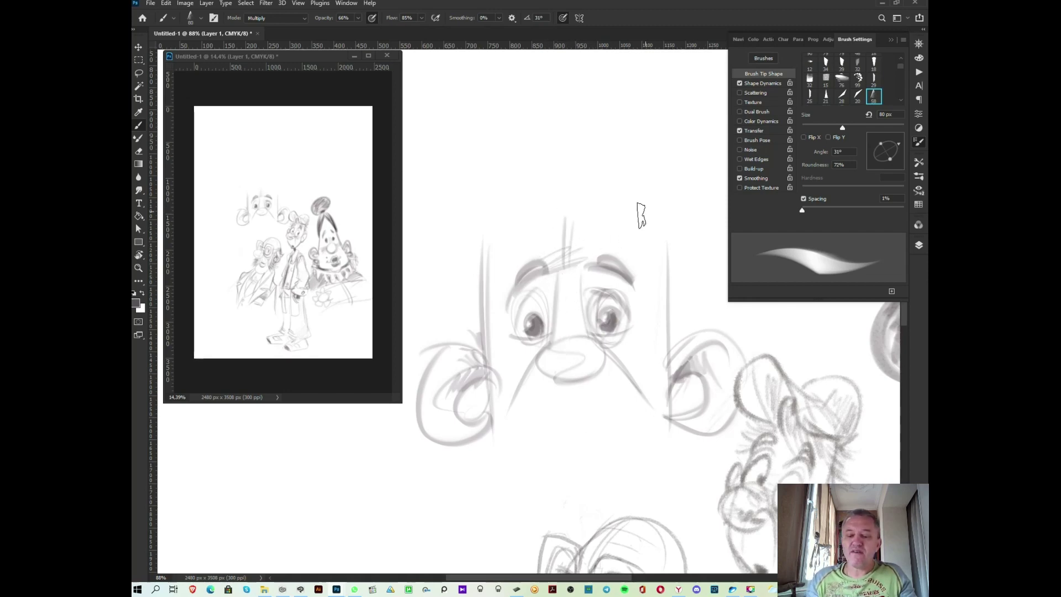
pyautogui.moveTo(660, 314); pyautogui.dragTo(635, 322)
pyautogui.moveTo(494, 337); pyautogui.dragTo(657, 348)
pyautogui.moveTo(553, 348); pyautogui.dragTo(587, 345)
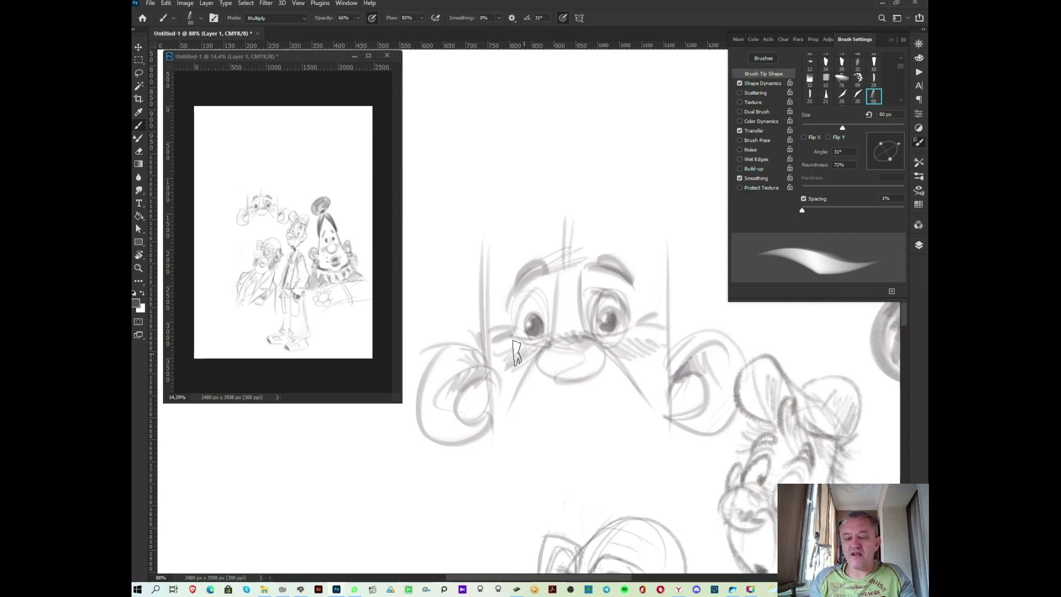
pyautogui.moveTo(549, 351); pyautogui.dragTo(602, 357)
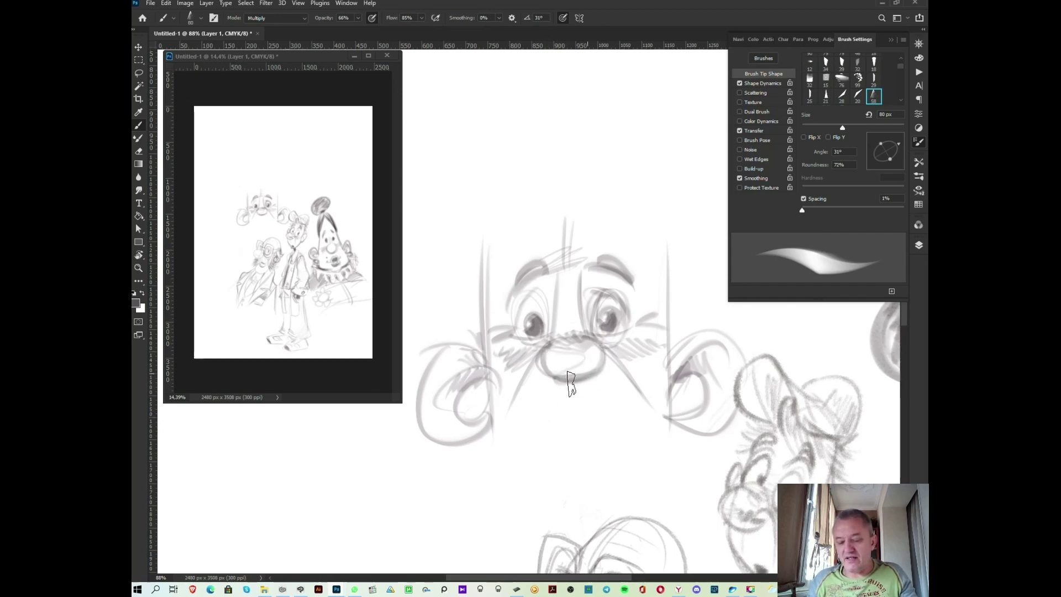
# - Sketch body lines and a left hand below the face, then the mouth line under the mustache
pyautogui.moveTo(504, 409); pyautogui.dragTo(500, 481)
pyautogui.moveTo(641, 383); pyautogui.dragTo(654, 475)
pyautogui.moveTo(670, 414); pyautogui.dragTo(673, 475)
pyautogui.moveTo(481, 398)
pyautogui.mouseDown()
pyautogui.moveTo(489, 488)
pyautogui.moveTo(514, 505)
pyautogui.moveTo(459, 506)
pyautogui.mouseUp()
pyautogui.scroll(-4, 558, 511)
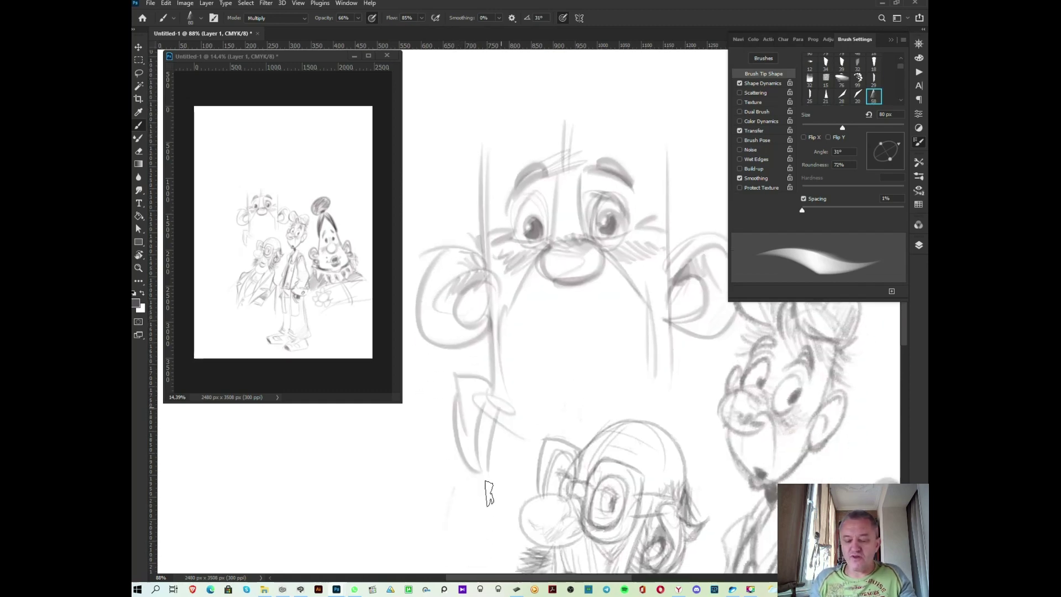
pyautogui.moveTo(519, 307)
pyautogui.mouseDown()
pyautogui.moveTo(640, 302)
pyautogui.moveTo(536, 327)
pyautogui.moveTo(600, 322)
pyautogui.mouseUp()
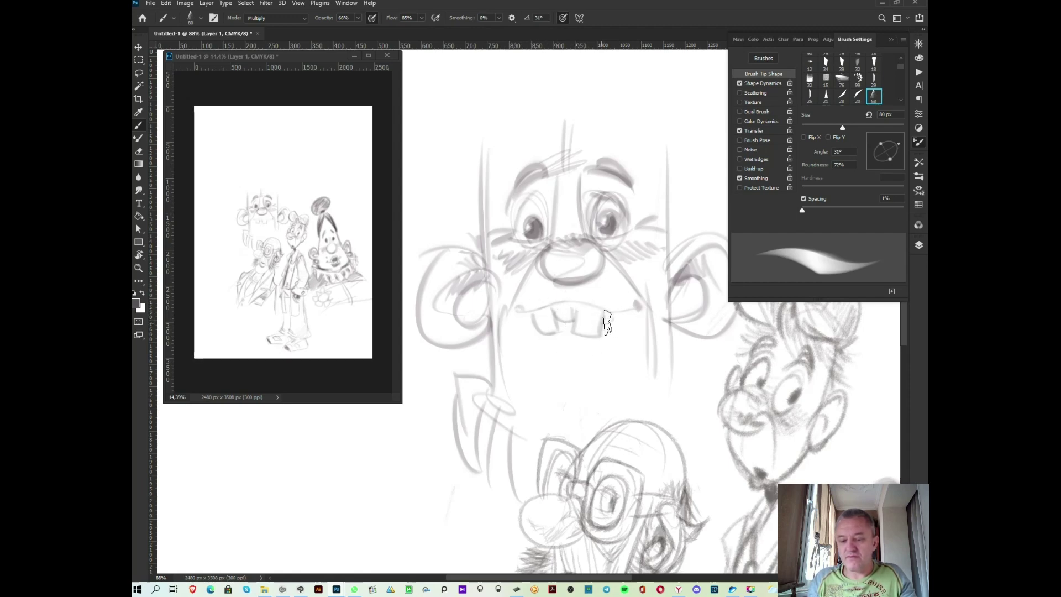
# - Draw the chin and jaw curves, then at 64 px darken the right mouth corner and teeth
pyautogui.moveTo(512, 313); pyautogui.dragTo(559, 380)
pyautogui.moveTo(630, 308)
pyautogui.mouseDown()
pyautogui.moveTo(572, 383)
pyautogui.moveTo(585, 353)
pyautogui.moveTo(605, 348)
pyautogui.mouseUp()
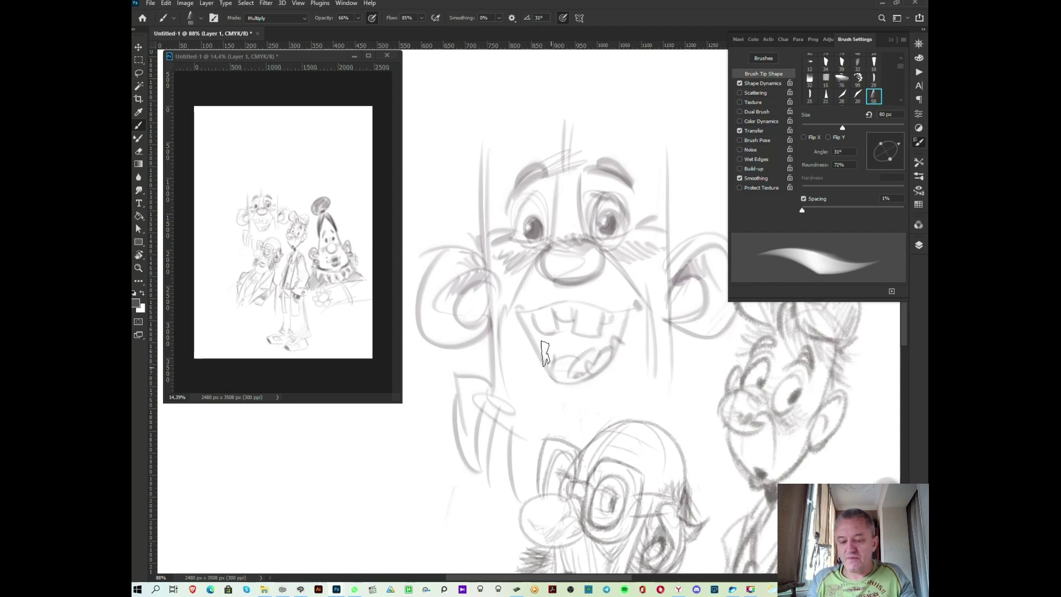
pyautogui.moveTo(532, 321)
pyautogui.mouseDown()
pyautogui.moveTo(499, 364)
pyautogui.moveTo(496, 389)
pyautogui.moveTo(511, 397)
pyautogui.moveTo(528, 332)
pyautogui.moveTo(478, 395)
pyautogui.moveTo(534, 334)
pyautogui.moveTo(528, 324)
pyautogui.mouseUp()
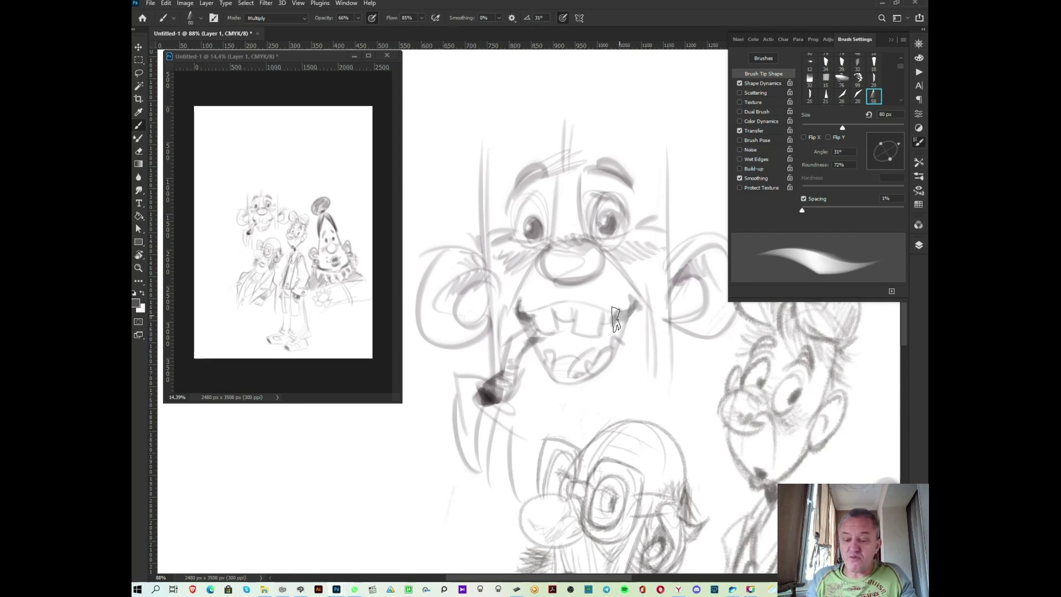
pyautogui.rightClick(615, 318)
pyautogui.moveTo(697, 122); pyautogui.dragTo(694, 122)
pyautogui.press('Return')
pyautogui.moveTo(599, 308)
pyautogui.mouseDown()
pyautogui.moveTo(616, 338)
pyautogui.moveTo(605, 347)
pyautogui.mouseUp()
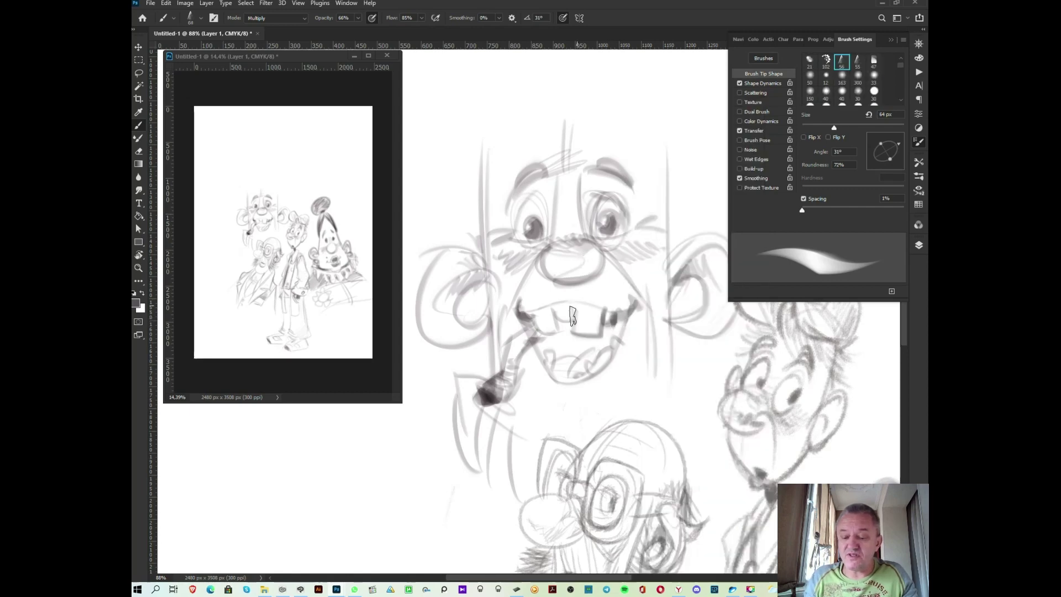
# - At a 44 px brush, darken the upper teeth line and add a stroke by the lower teeth
pyautogui.rightClick(622, 317)
pyautogui.moveTo(685, 122); pyautogui.dragTo(687, 121)
pyautogui.press('Return')
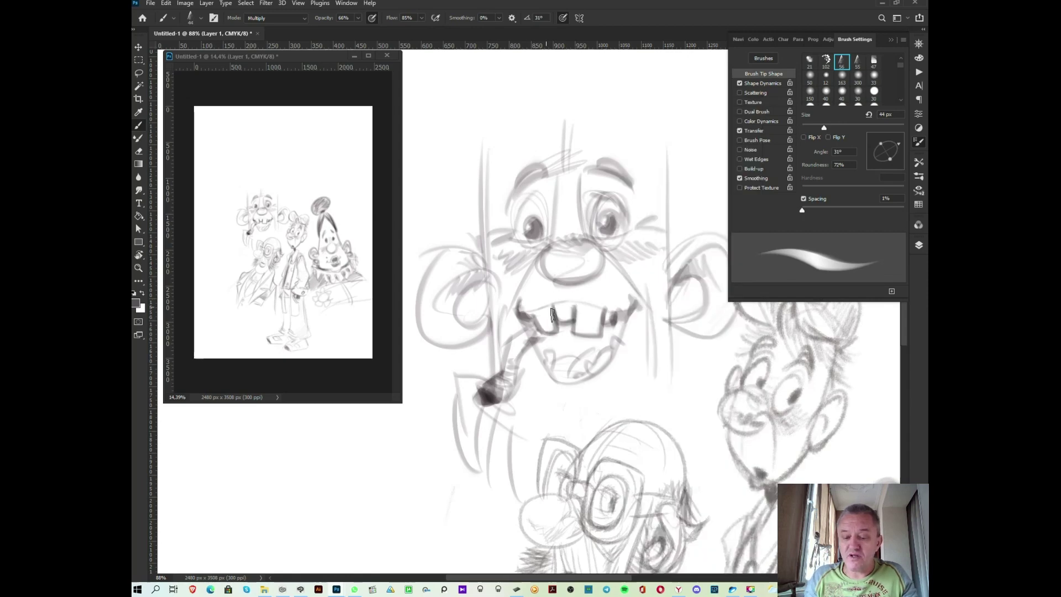
pyautogui.moveTo(631, 300); pyautogui.dragTo(516, 312)
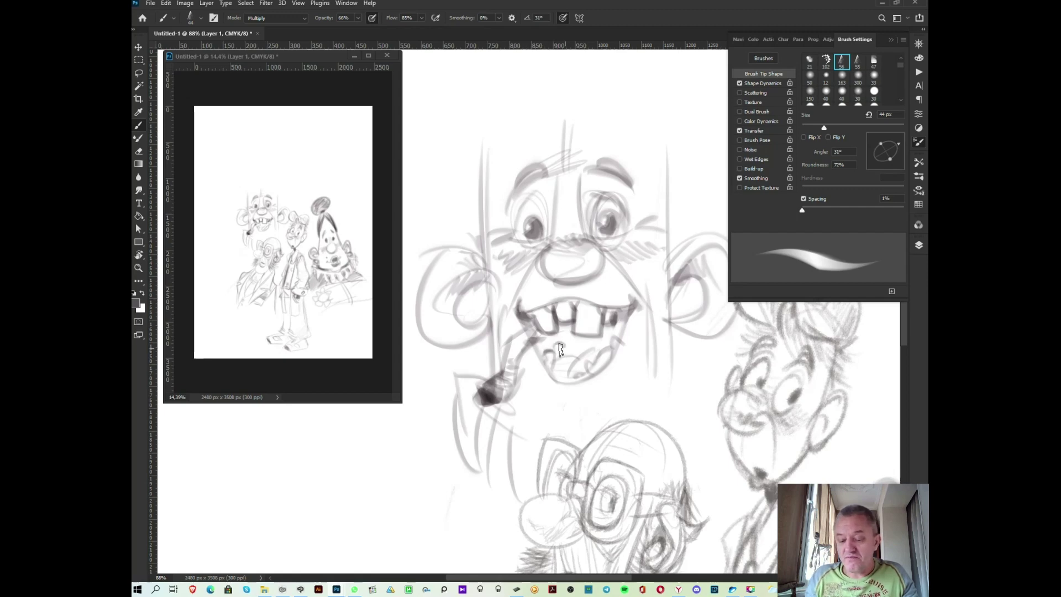
pyautogui.moveTo(568, 347)
pyautogui.mouseDown()
pyautogui.moveTo(597, 350)
pyautogui.moveTo(603, 337)
pyautogui.moveTo(566, 332)
pyautogui.moveTo(547, 354)
pyautogui.moveTo(558, 338)
pyautogui.moveTo(521, 347)
pyautogui.moveTo(505, 331)
pyautogui.moveTo(520, 381)
pyautogui.moveTo(511, 395)
pyautogui.moveTo(522, 345)
pyautogui.moveTo(502, 380)
pyautogui.moveTo(512, 355)
pyautogui.moveTo(482, 383)
pyautogui.moveTo(492, 342)
pyautogui.mouseUp()
# - Darken both ears, the long face sides and the right jaw line with dark strokes
pyautogui.moveTo(479, 281)
pyautogui.mouseDown()
pyautogui.moveTo(471, 329)
pyautogui.moveTo(461, 284)
pyautogui.moveTo(441, 299)
pyautogui.mouseUp()
pyautogui.moveTo(670, 284); pyautogui.dragTo(709, 247)
pyautogui.moveTo(668, 152)
pyautogui.mouseDown()
pyautogui.moveTo(662, 407)
pyautogui.moveTo(707, 456)
pyautogui.mouseUp()
pyautogui.moveTo(690, 410); pyautogui.dragTo(702, 483)
pyautogui.moveTo(671, 448); pyautogui.dragTo(702, 412)
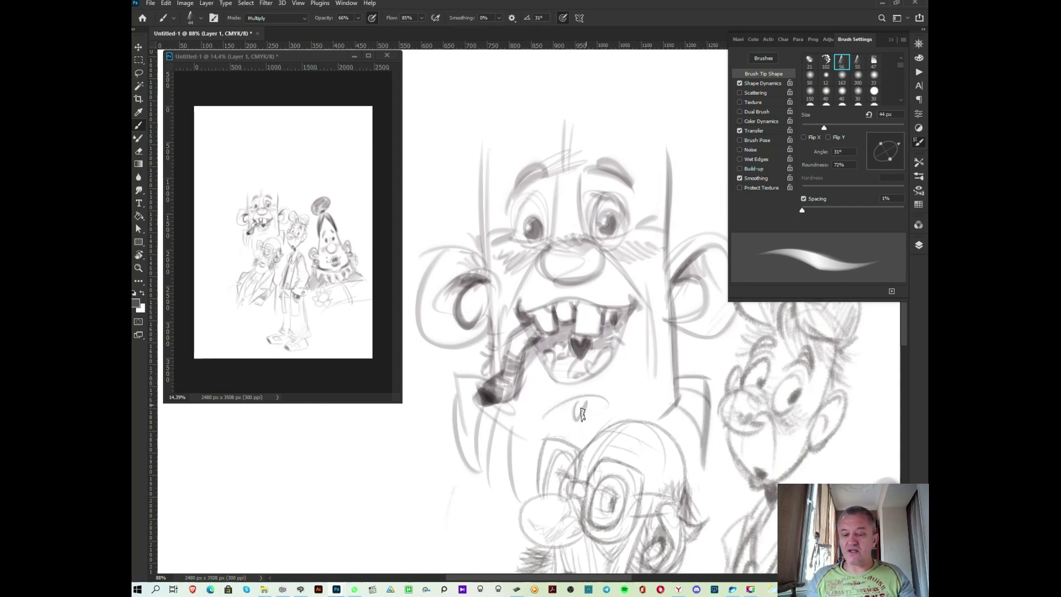
pyautogui.moveTo(577, 410); pyautogui.dragTo(583, 545)
pyautogui.moveTo(476, 276)
pyautogui.mouseDown()
pyautogui.moveTo(485, 404)
pyautogui.moveTo(433, 412)
pyautogui.moveTo(482, 486)
pyautogui.mouseUp()
pyautogui.moveTo(677, 276)
pyautogui.mouseDown()
pyautogui.moveTo(678, 406)
pyautogui.moveTo(713, 359)
pyautogui.moveTo(749, 404)
pyautogui.mouseUp()
pyautogui.moveTo(743, 442); pyautogui.dragTo(676, 469)
pyautogui.moveTo(688, 508); pyautogui.dragTo(683, 461)
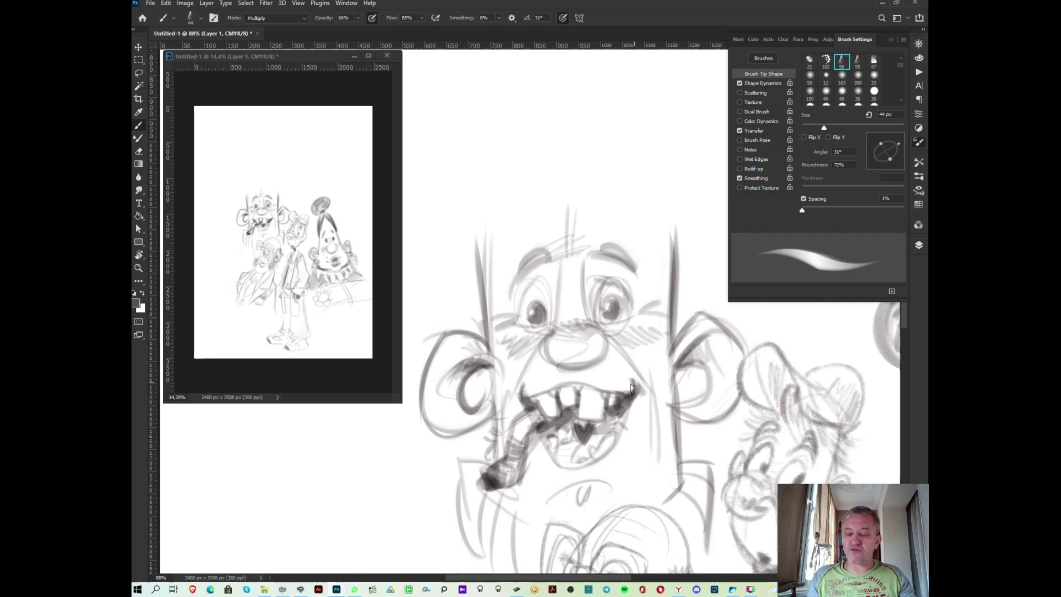
# - Darken the nose outline, right cheek, left eye and right eyebrow, plus a stroke on the head's left
pyautogui.moveTo(544, 345); pyautogui.dragTo(594, 359)
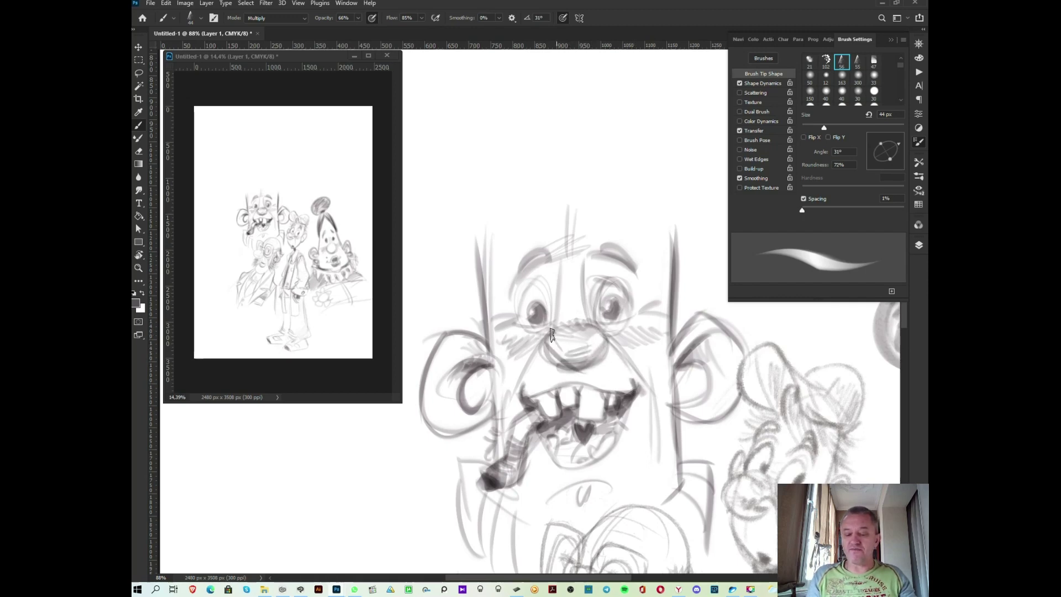
pyautogui.moveTo(597, 332); pyautogui.dragTo(594, 362)
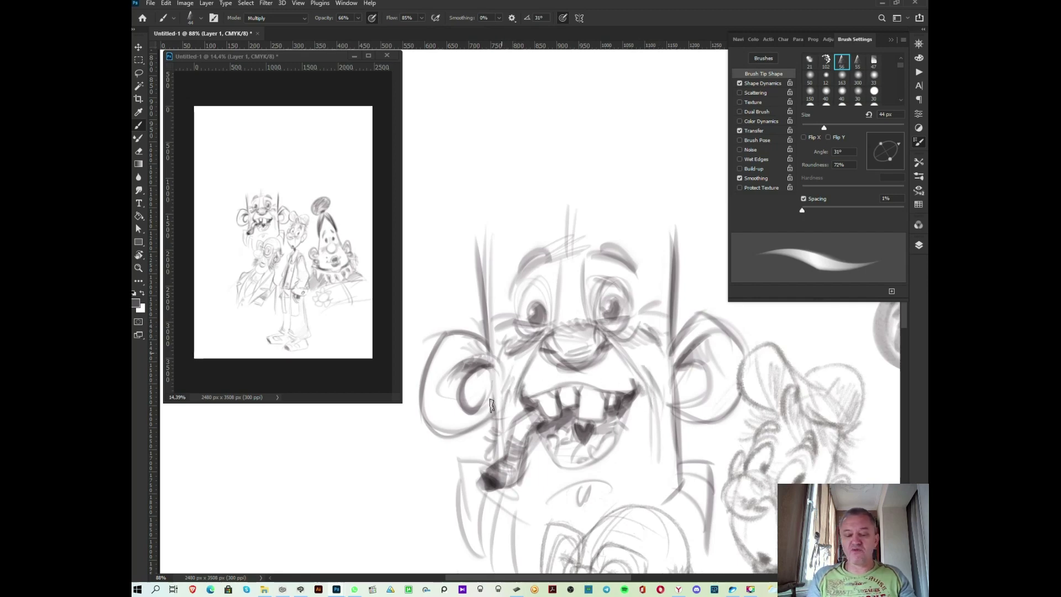
pyautogui.moveTo(656, 361); pyautogui.dragTo(671, 370)
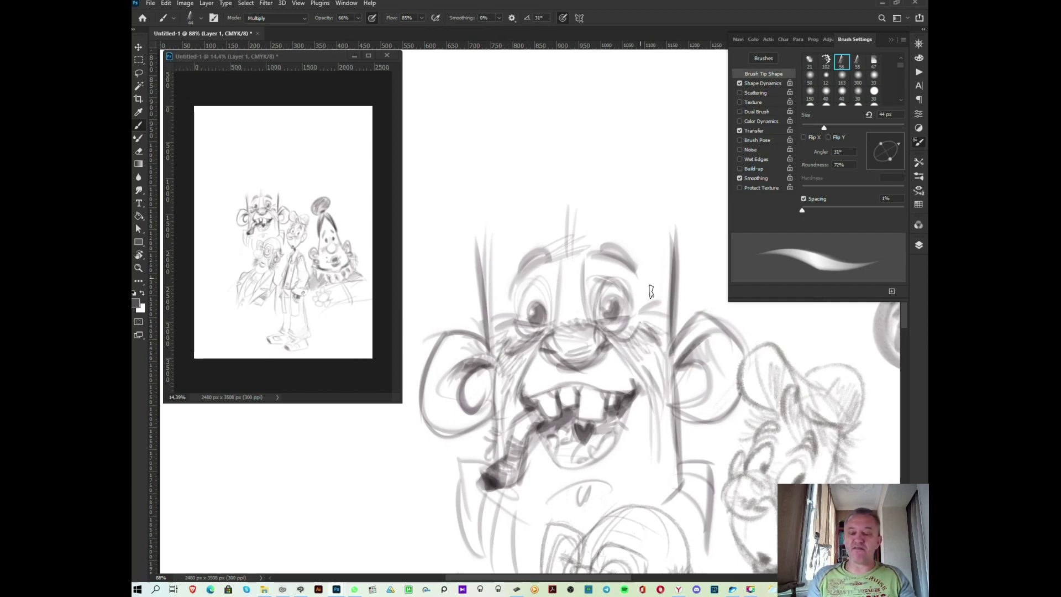
pyautogui.moveTo(520, 303); pyautogui.dragTo(547, 292)
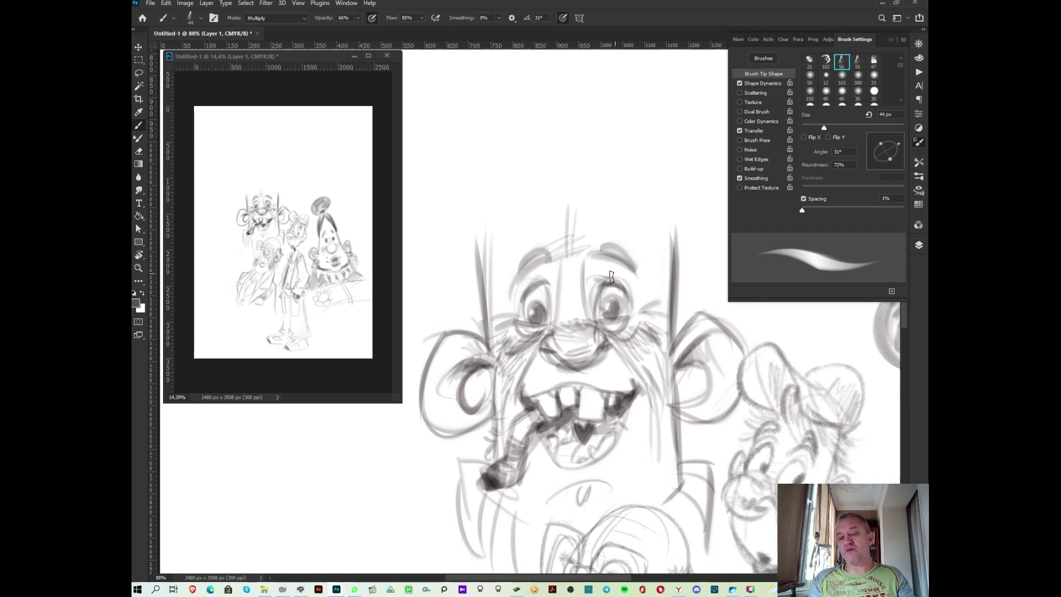
pyautogui.moveTo(634, 249)
pyautogui.mouseDown()
pyautogui.moveTo(602, 246)
pyautogui.moveTo(599, 266)
pyautogui.moveTo(630, 329)
pyautogui.mouseUp()
pyautogui.moveTo(452, 276)
pyautogui.mouseDown()
pyautogui.moveTo(456, 327)
pyautogui.moveTo(545, 265)
pyautogui.moveTo(662, 254)
pyautogui.moveTo(470, 302)
pyautogui.moveTo(477, 318)
pyautogui.moveTo(436, 287)
pyautogui.mouseUp()
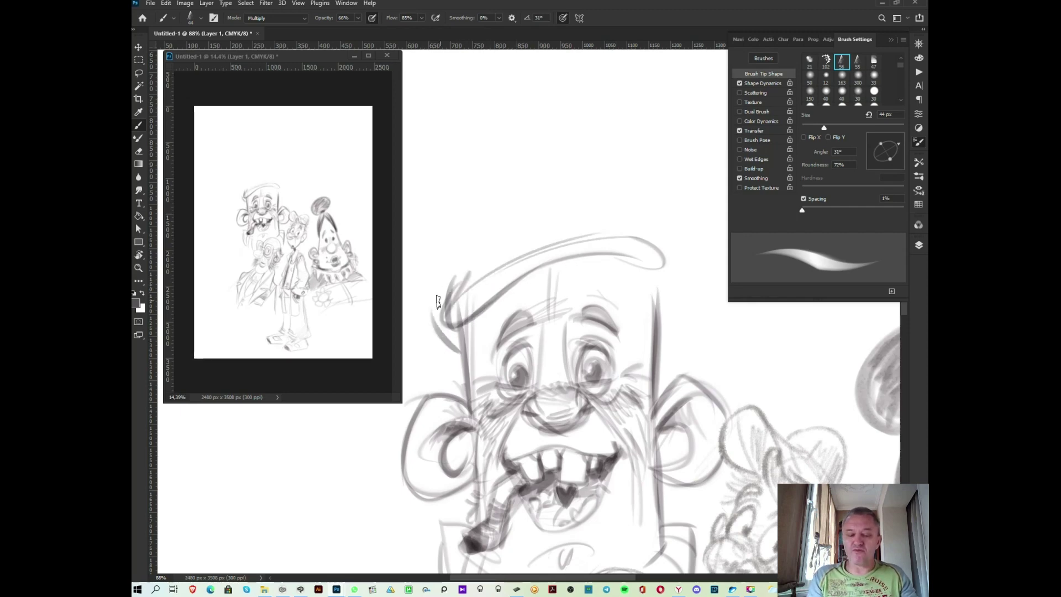
# - Sketch the beret's left side, arcing brim and top knob on the character's head
pyautogui.moveTo(453, 350)
pyautogui.mouseDown()
pyautogui.moveTo(425, 297)
pyautogui.moveTo(511, 204)
pyautogui.mouseUp()
pyautogui.moveTo(431, 309); pyautogui.dragTo(497, 255)
pyautogui.moveTo(486, 218)
pyautogui.mouseDown()
pyautogui.moveTo(635, 186)
pyautogui.moveTo(682, 229)
pyautogui.mouseUp()
pyautogui.moveTo(534, 174)
pyautogui.mouseDown()
pyautogui.moveTo(519, 200)
pyautogui.moveTo(534, 190)
pyautogui.mouseUp()
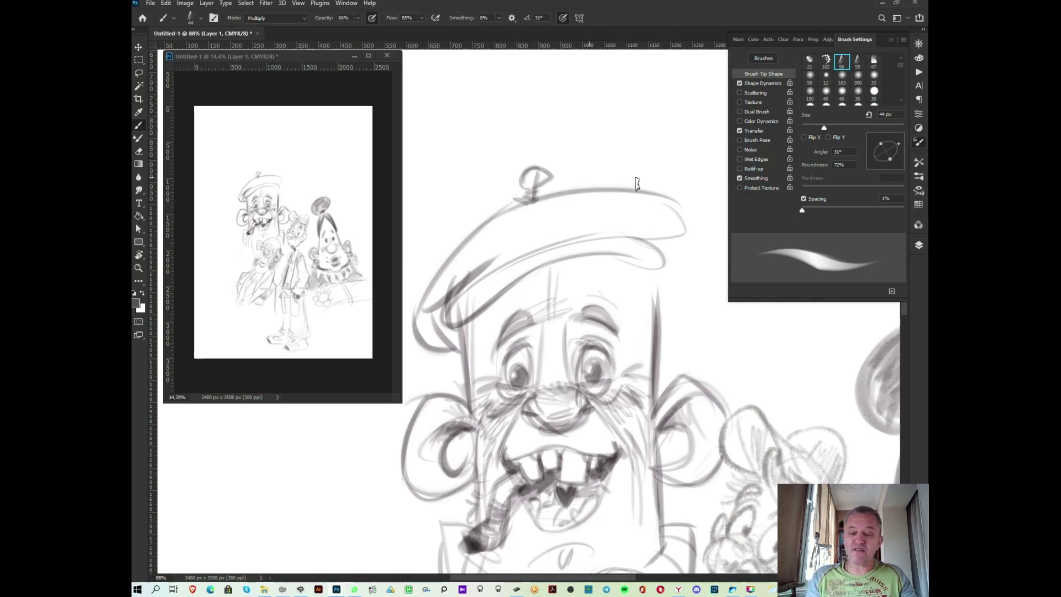
pyautogui.moveTo(670, 197)
pyautogui.mouseDown()
pyautogui.moveTo(672, 256)
pyautogui.moveTo(657, 304)
pyautogui.mouseUp()
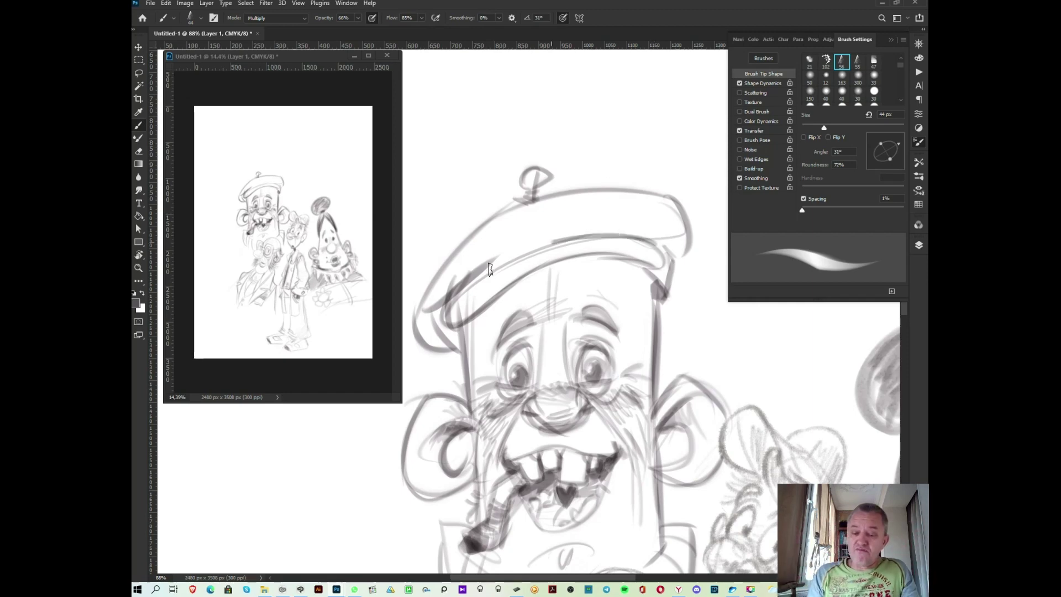
# - Darken the beret's brim, top edge, knob, and left and right brim ends
pyautogui.moveTo(459, 325)
pyautogui.mouseDown()
pyautogui.moveTo(456, 312)
pyautogui.moveTo(540, 246)
pyautogui.moveTo(656, 249)
pyautogui.moveTo(555, 271)
pyautogui.mouseUp()
pyautogui.moveTo(657, 265)
pyautogui.mouseDown()
pyautogui.moveTo(668, 240)
pyautogui.moveTo(624, 220)
pyautogui.moveTo(560, 228)
pyautogui.mouseUp()
pyautogui.moveTo(675, 213)
pyautogui.mouseDown()
pyautogui.moveTo(520, 197)
pyautogui.moveTo(550, 176)
pyautogui.moveTo(452, 257)
pyautogui.mouseUp()
pyautogui.moveTo(475, 221); pyautogui.dragTo(465, 345)
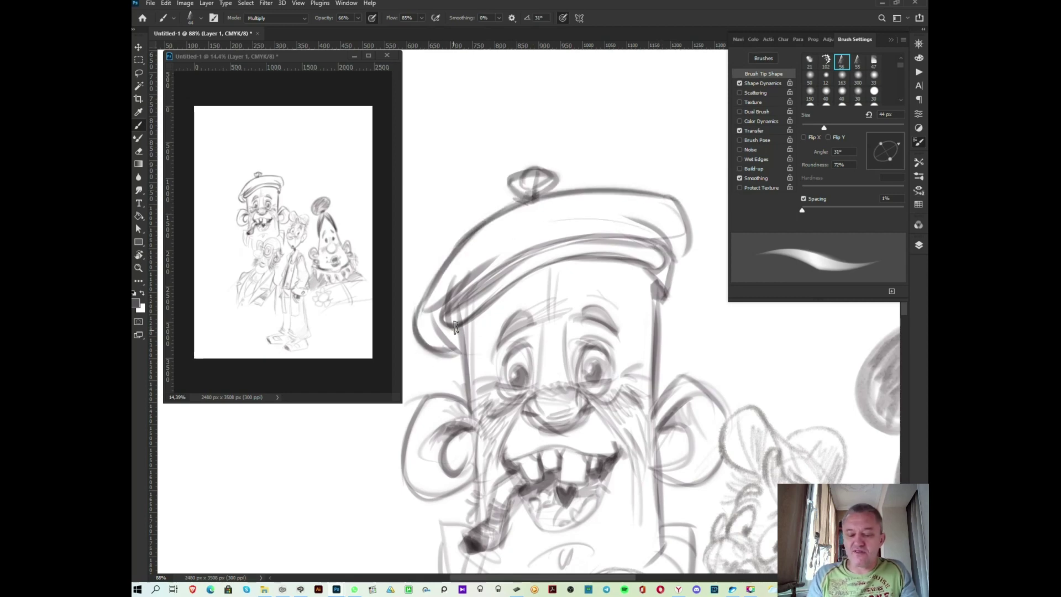
pyautogui.moveTo(440, 319); pyautogui.dragTo(459, 349)
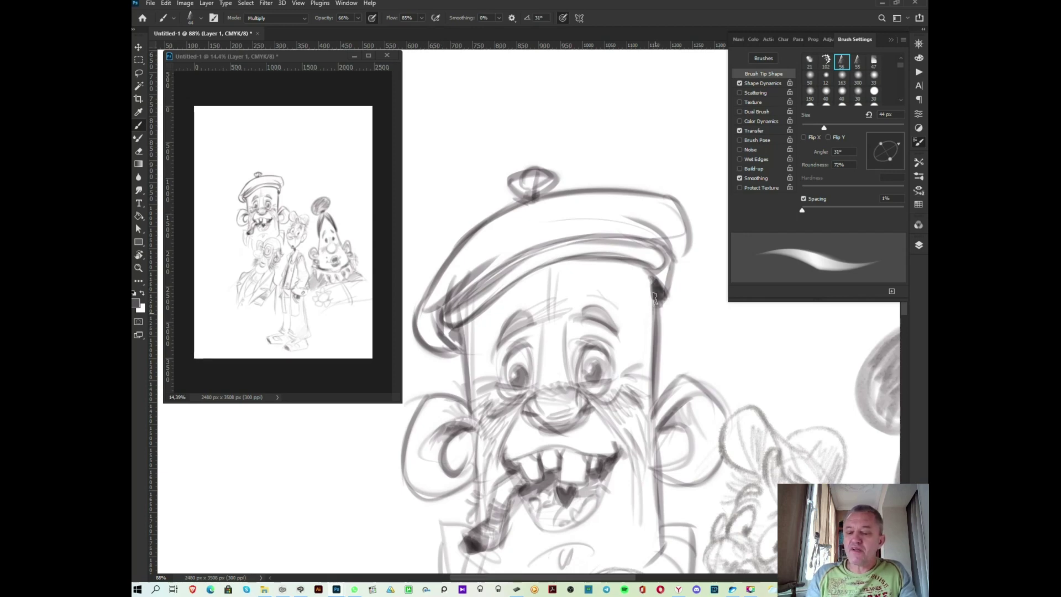
pyautogui.moveTo(668, 291); pyautogui.dragTo(669, 285)
# - Add dark hat band strokes and hatching along the beret's brim and upper left
pyautogui.moveTo(633, 234); pyautogui.dragTo(480, 270)
pyautogui.moveTo(544, 239)
pyautogui.mouseDown()
pyautogui.moveTo(445, 291)
pyautogui.moveTo(435, 307)
pyautogui.moveTo(437, 338)
pyautogui.moveTo(450, 345)
pyautogui.mouseUp()
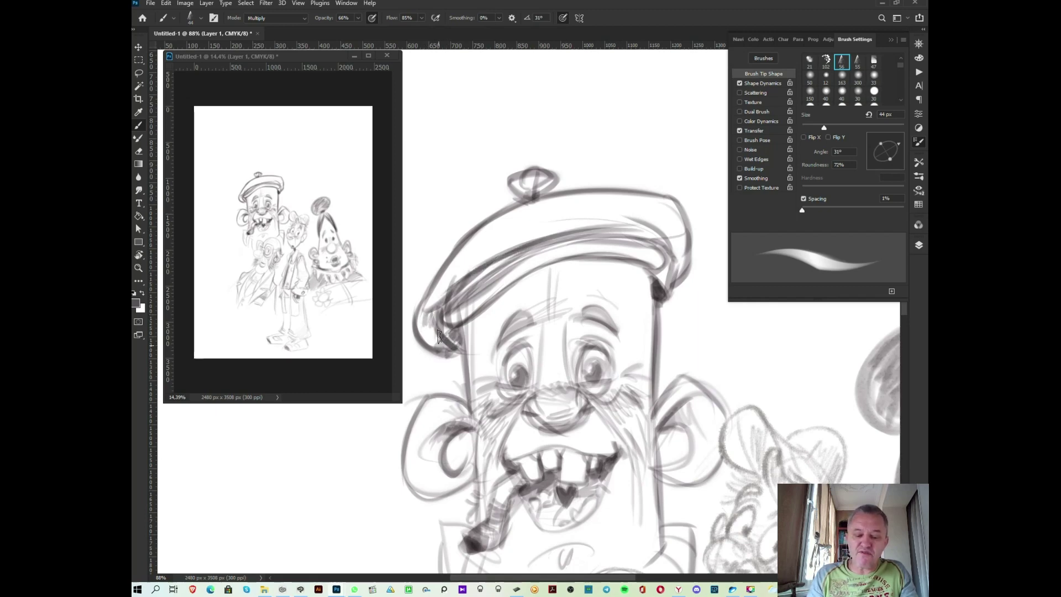
pyautogui.moveTo(668, 272); pyautogui.dragTo(671, 286)
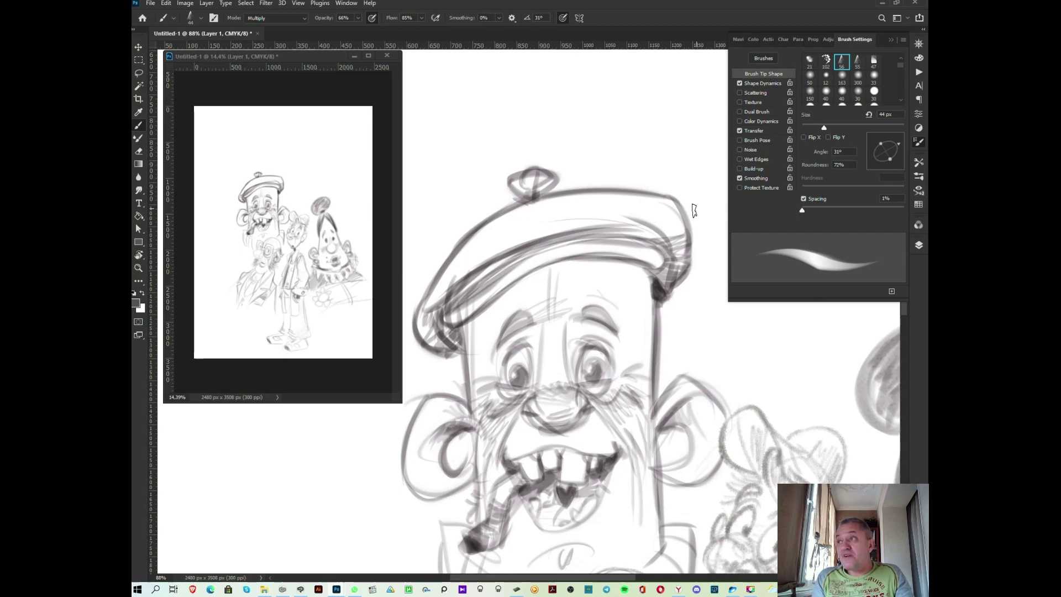
pyautogui.moveTo(690, 212); pyautogui.dragTo(433, 318)
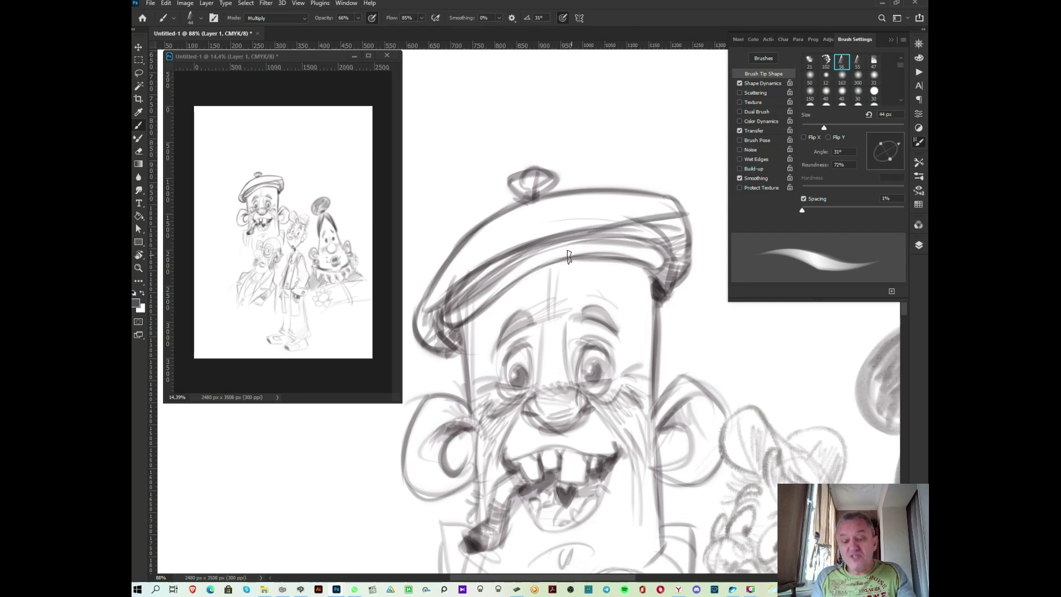
pyautogui.moveTo(481, 250); pyautogui.dragTo(543, 230)
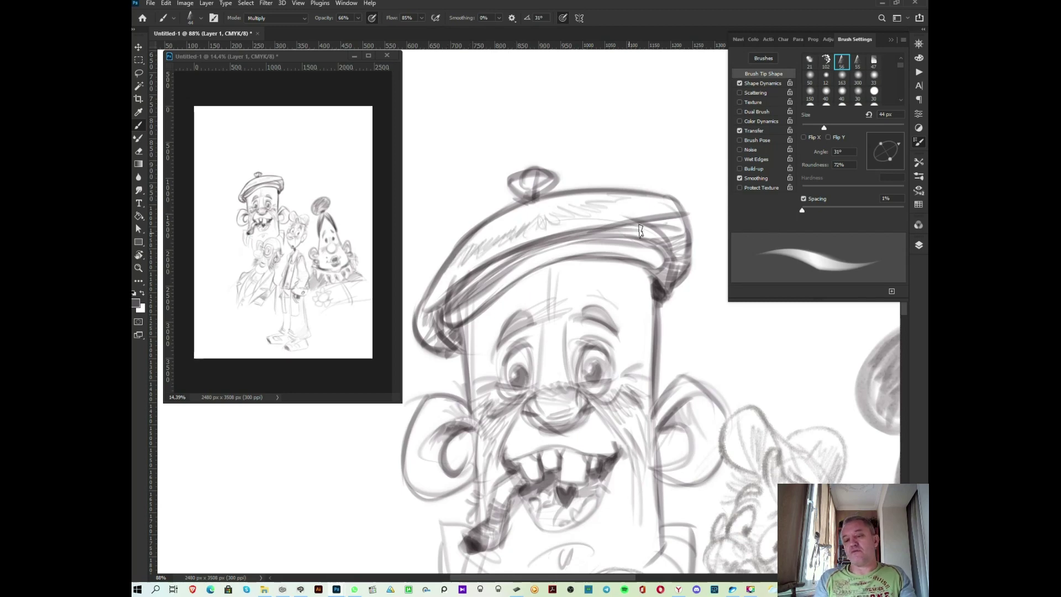
pyautogui.moveTo(639, 230)
pyautogui.mouseDown()
pyautogui.moveTo(679, 221)
pyautogui.moveTo(547, 247)
pyautogui.moveTo(575, 243)
pyautogui.moveTo(456, 305)
pyautogui.moveTo(500, 259)
pyautogui.moveTo(434, 304)
pyautogui.mouseUp()
pyautogui.moveTo(483, 266); pyautogui.dragTo(434, 304)
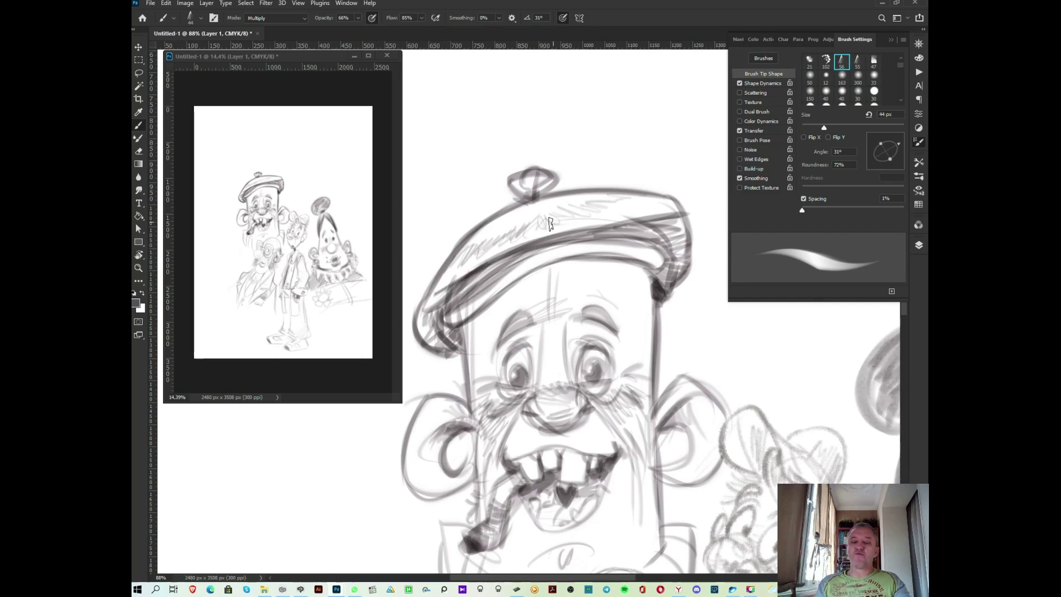
# - Darken the face's left edge, ear and jaw, then the boy's cap, collar and cheek
pyautogui.scroll(-3, 758, 389)
pyautogui.moveTo(699, 368); pyautogui.dragTo(675, 352)
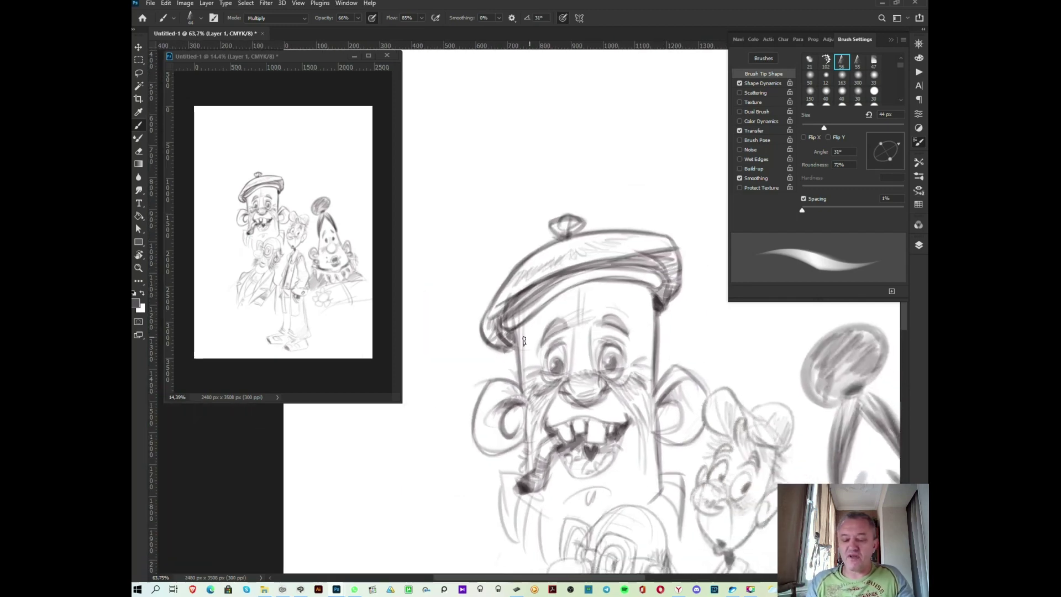
pyautogui.moveTo(522, 345)
pyautogui.mouseDown()
pyautogui.moveTo(515, 392)
pyautogui.moveTo(474, 440)
pyautogui.moveTo(531, 434)
pyautogui.moveTo(497, 518)
pyautogui.moveTo(530, 549)
pyautogui.mouseUp()
pyautogui.moveTo(657, 399)
pyautogui.mouseDown()
pyautogui.moveTo(663, 451)
pyautogui.moveTo(706, 399)
pyautogui.moveTo(657, 309)
pyautogui.moveTo(678, 252)
pyautogui.moveTo(549, 225)
pyautogui.moveTo(489, 304)
pyautogui.moveTo(522, 359)
pyautogui.mouseUp()
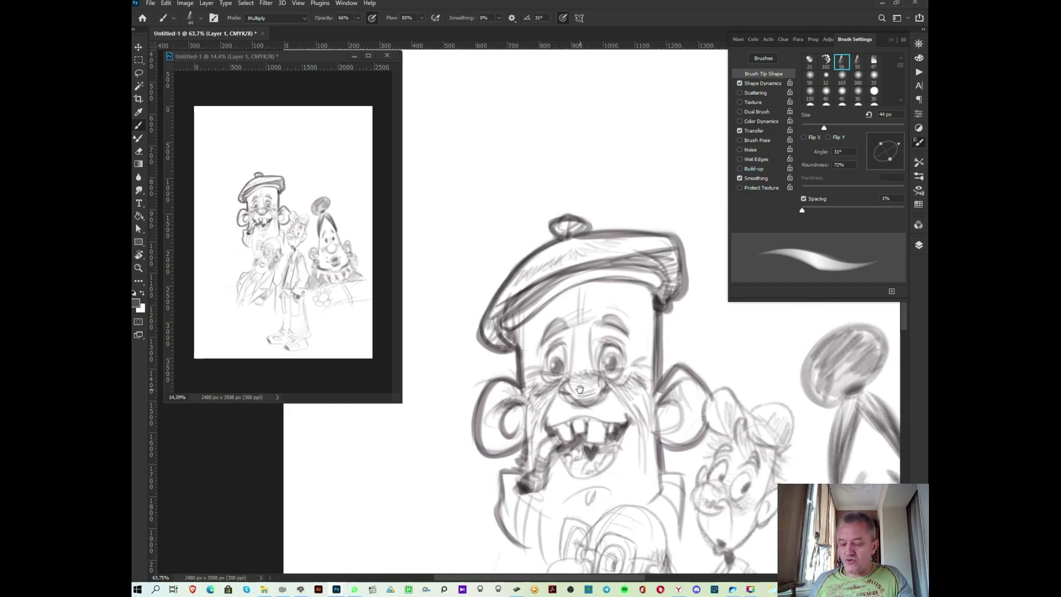
pyautogui.moveTo(579, 389); pyautogui.dragTo(450, 334)
pyautogui.moveTo(571, 367)
pyautogui.mouseDown()
pyautogui.moveTo(588, 334)
pyautogui.moveTo(657, 385)
pyautogui.moveTo(651, 443)
pyautogui.moveTo(626, 471)
pyautogui.mouseUp()
pyautogui.moveTo(579, 516); pyautogui.dragTo(569, 568)
pyautogui.moveTo(585, 500)
pyautogui.mouseDown()
pyautogui.moveTo(559, 446)
pyautogui.moveTo(563, 413)
pyautogui.moveTo(586, 386)
pyautogui.moveTo(574, 373)
pyautogui.moveTo(649, 392)
pyautogui.moveTo(635, 365)
pyautogui.mouseUp()
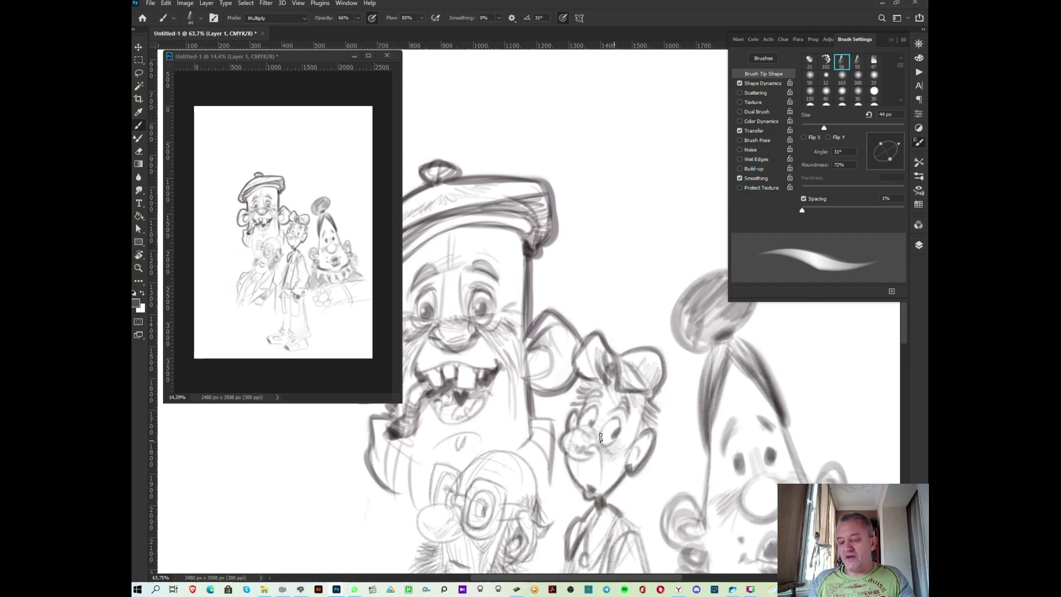
# - Darken the old man's glasses lens, ear, left shoulder and jacket
pyautogui.moveTo(489, 475)
pyautogui.mouseDown()
pyautogui.moveTo(547, 409)
pyautogui.moveTo(492, 432)
pyautogui.moveTo(516, 407)
pyautogui.mouseUp()
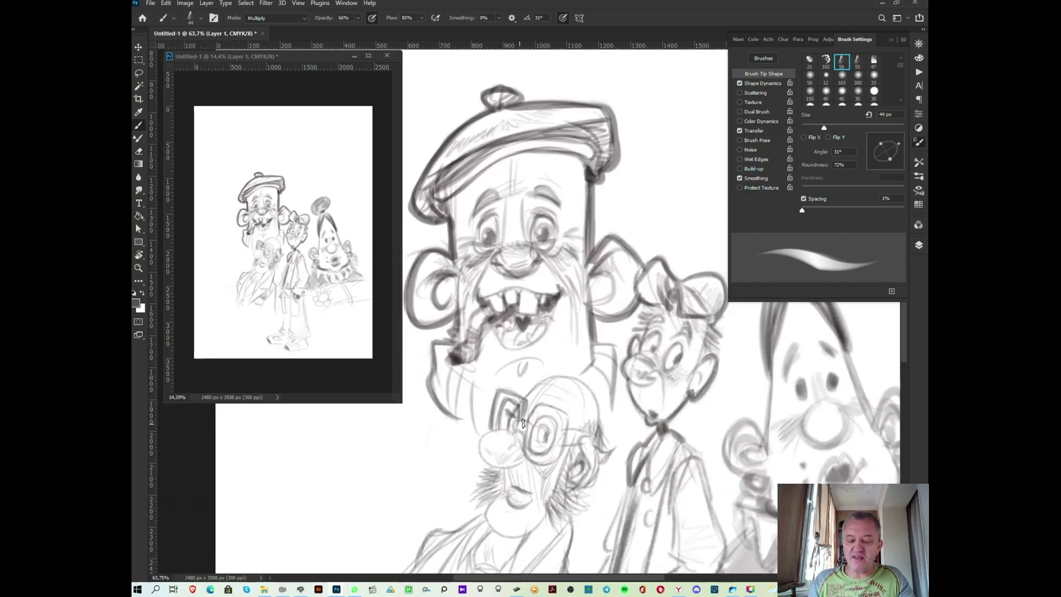
pyautogui.moveTo(539, 410)
pyautogui.mouseDown()
pyautogui.moveTo(526, 426)
pyautogui.moveTo(552, 428)
pyautogui.mouseUp()
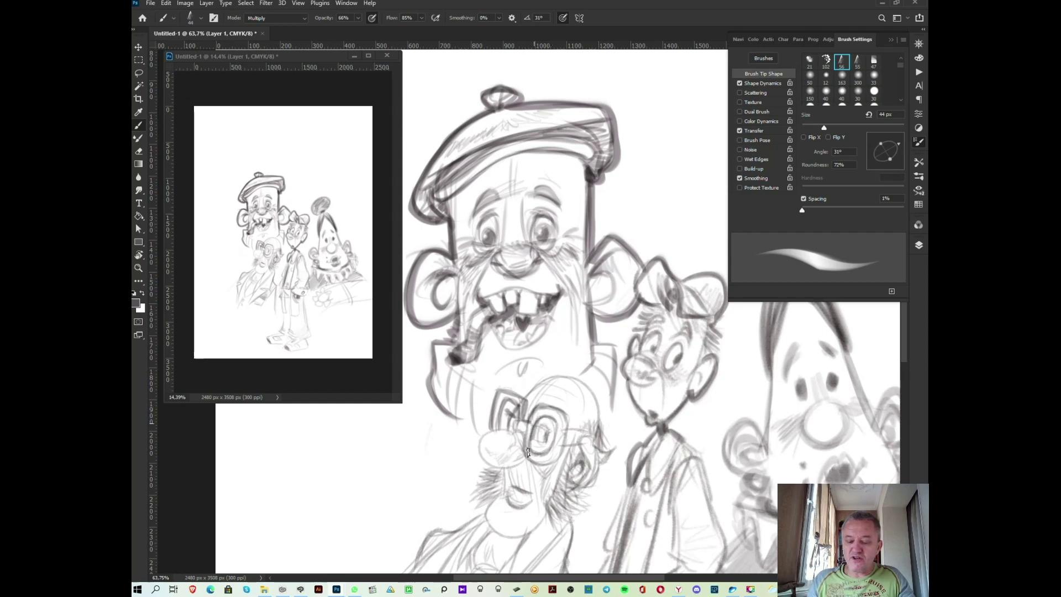
pyautogui.moveTo(576, 453)
pyautogui.mouseDown()
pyautogui.moveTo(583, 474)
pyautogui.moveTo(568, 483)
pyautogui.mouseUp()
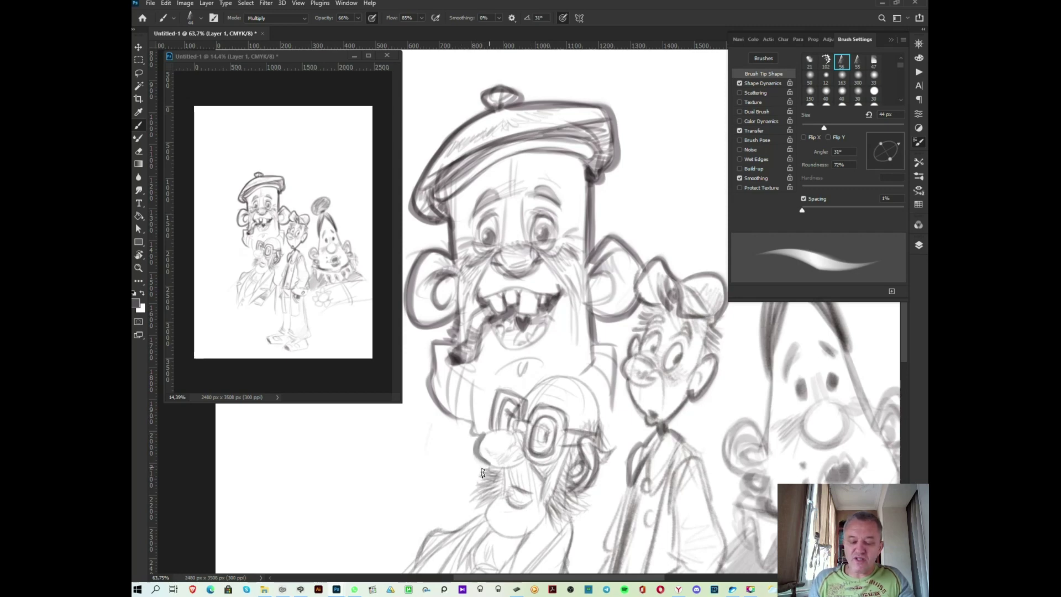
pyautogui.moveTo(530, 507)
pyautogui.mouseDown()
pyautogui.moveTo(571, 457)
pyautogui.moveTo(453, 508)
pyautogui.mouseUp()
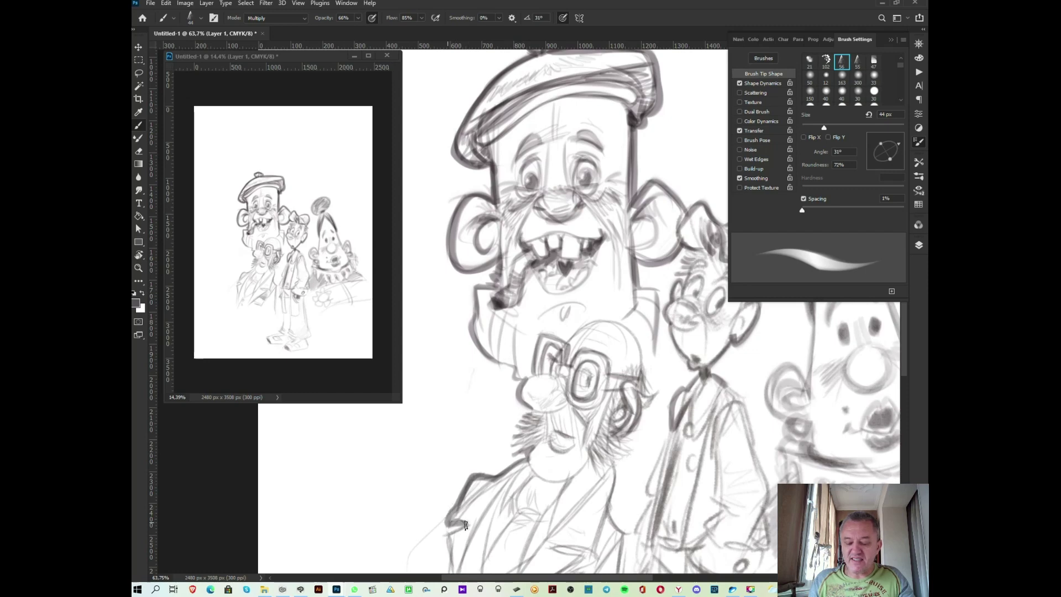
pyautogui.moveTo(514, 530); pyautogui.dragTo(479, 441)
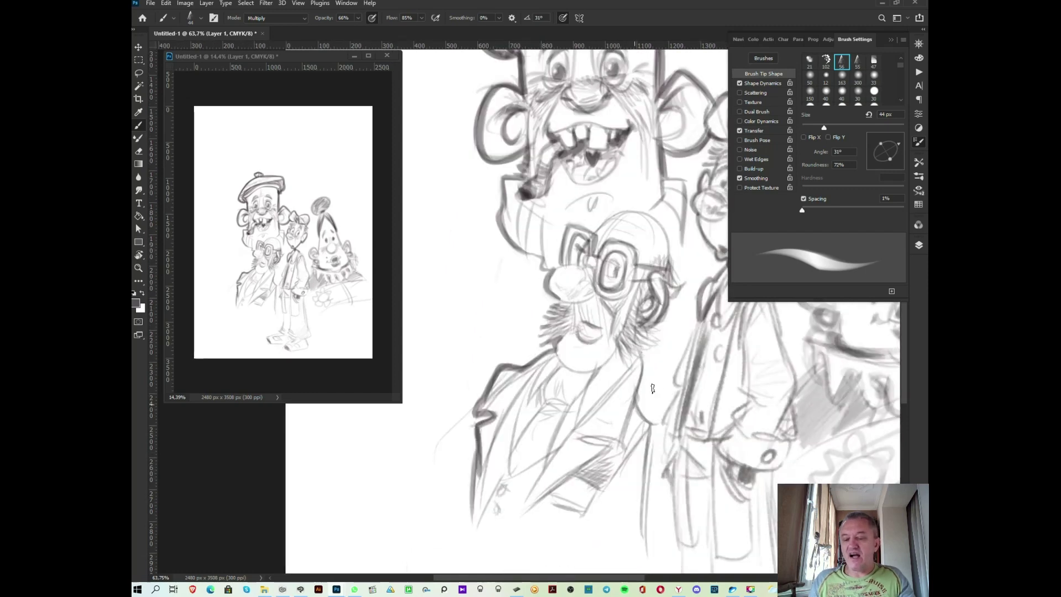
pyautogui.moveTo(643, 418); pyautogui.dragTo(579, 465)
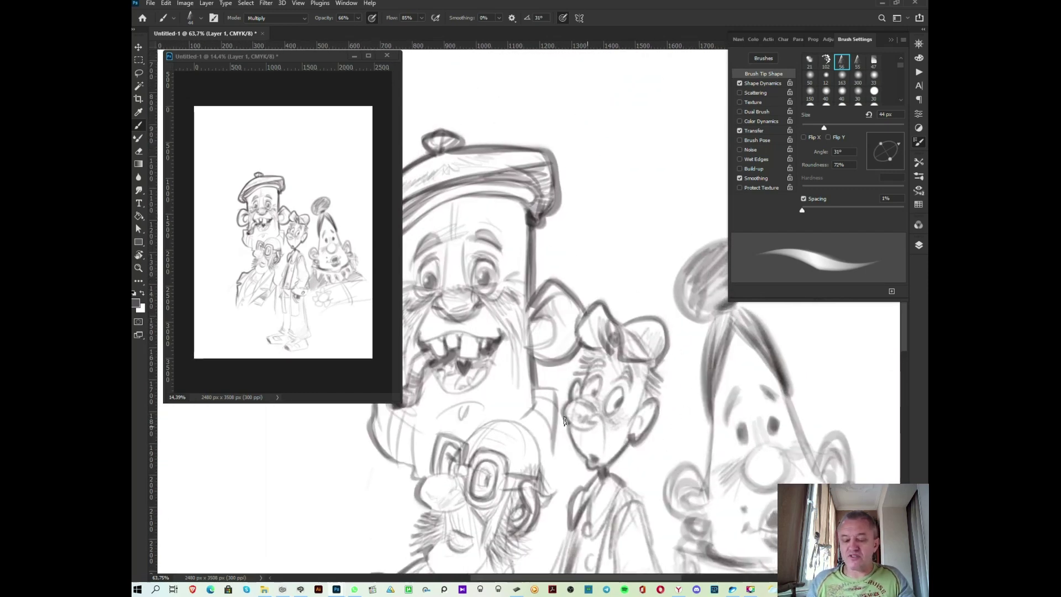
pyautogui.moveTo(556, 390)
pyautogui.mouseDown()
pyautogui.moveTo(553, 456)
pyautogui.moveTo(475, 379)
pyautogui.moveTo(590, 496)
pyautogui.moveTo(614, 477)
pyautogui.mouseUp()
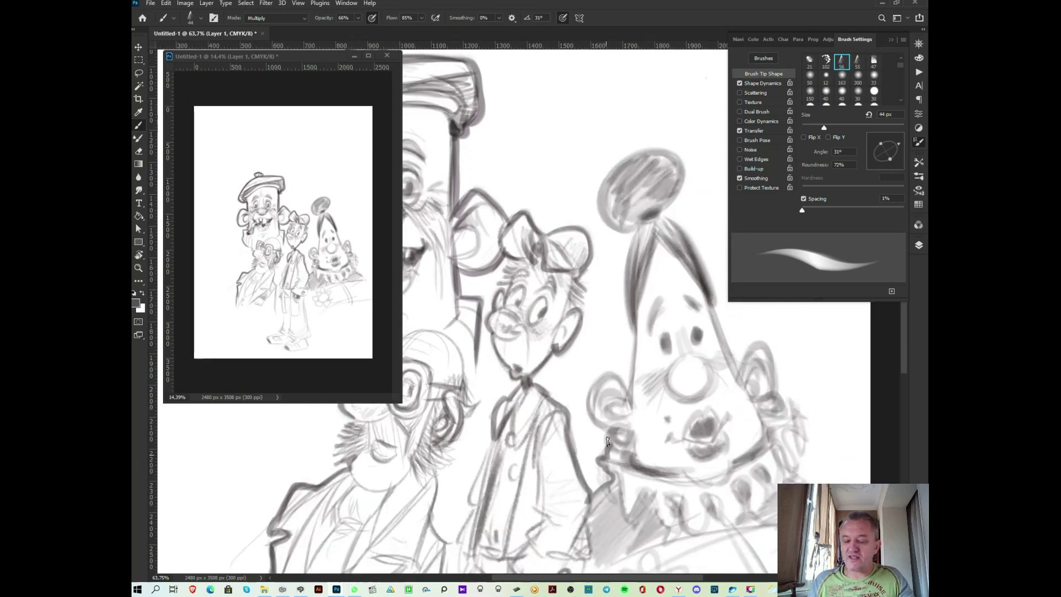
# - Strengthen the clown's cone hat edges, the ball on top and his ear outline
pyautogui.moveTo(585, 408)
pyautogui.mouseDown()
pyautogui.moveTo(635, 387)
pyautogui.moveTo(627, 215)
pyautogui.moveTo(685, 166)
pyautogui.mouseUp()
pyautogui.moveTo(666, 203); pyautogui.dragTo(708, 274)
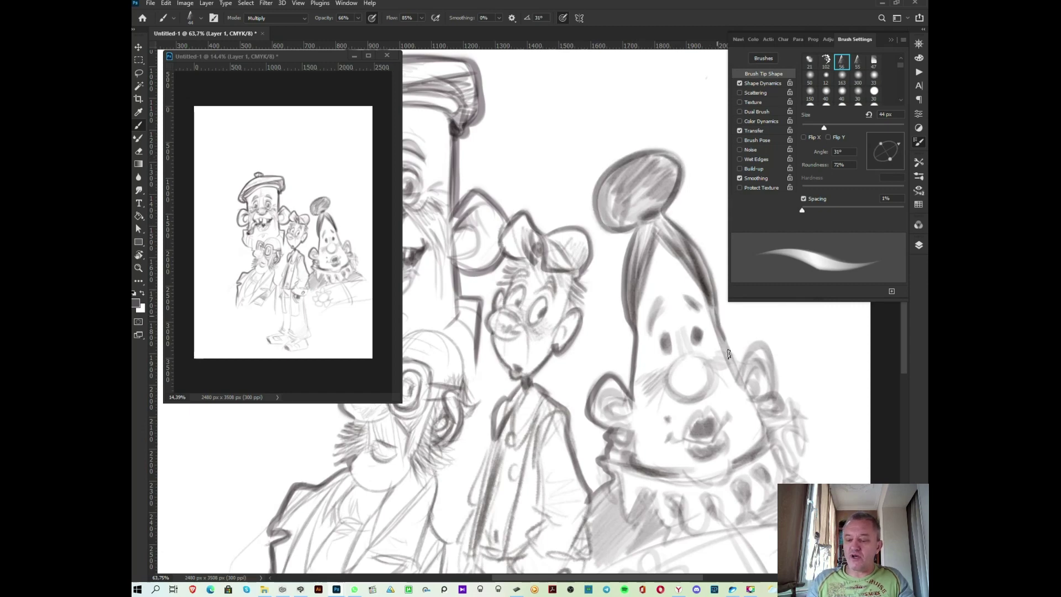
pyautogui.moveTo(759, 343); pyautogui.dragTo(776, 407)
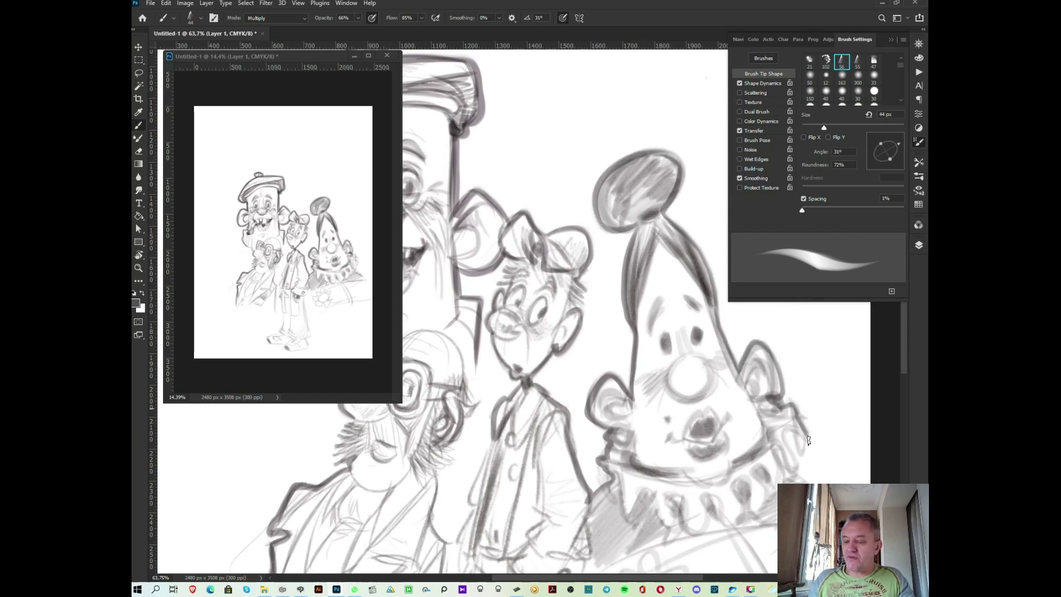
pyautogui.scroll(-3, 792, 476)
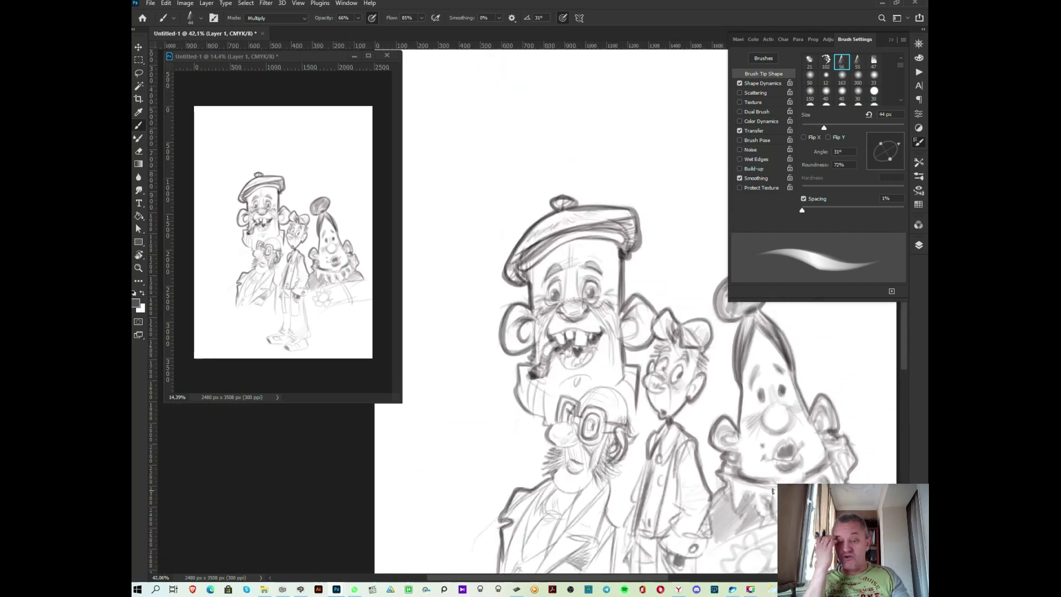
# - Collapse the Brush Settings panel and zoom in on the area above the group
pyautogui.moveTo(728, 494); pyautogui.dragTo(717, 487)
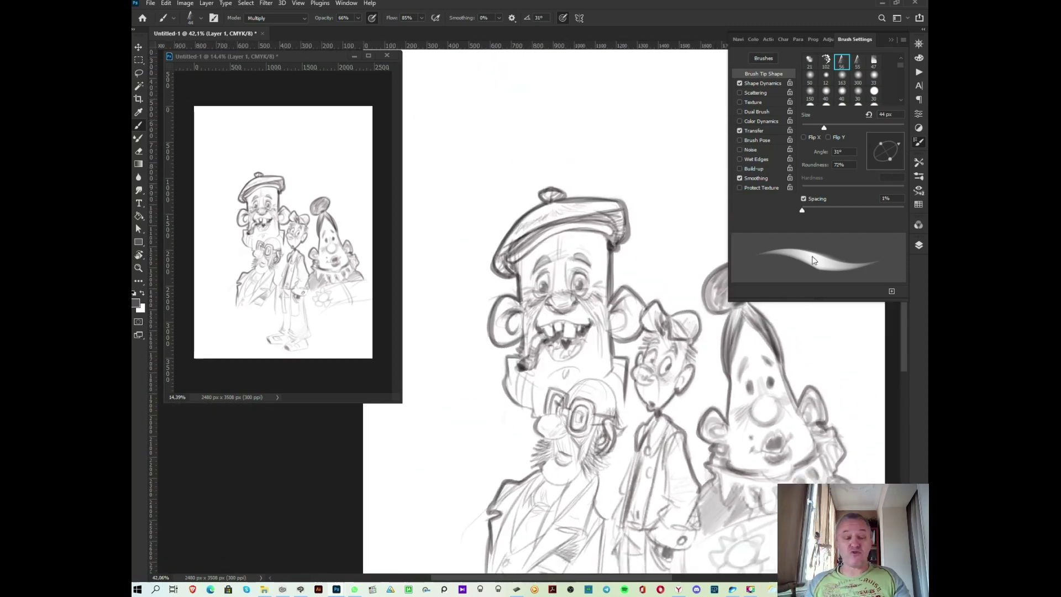
pyautogui.click(918, 177)
pyautogui.click(917, 177)
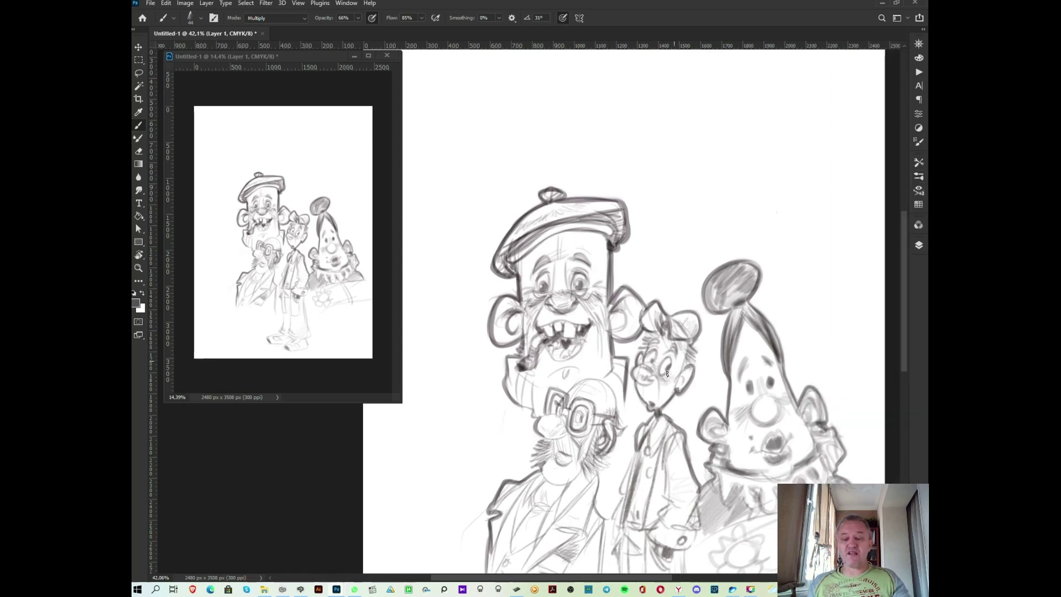
pyautogui.scroll(1, 666, 374)
pyautogui.scroll(2, 666, 381)
pyautogui.scroll(2, 665, 392)
pyautogui.scroll(1, 665, 407)
pyautogui.scroll(1, 665, 407)
pyautogui.scroll(1, 624, 403)
# - Draw the new character's big shaded eyes, eyebrows, round nose and cheek
pyautogui.moveTo(577, 310)
pyautogui.mouseDown()
pyautogui.moveTo(595, 307)
pyautogui.moveTo(563, 285)
pyautogui.mouseUp()
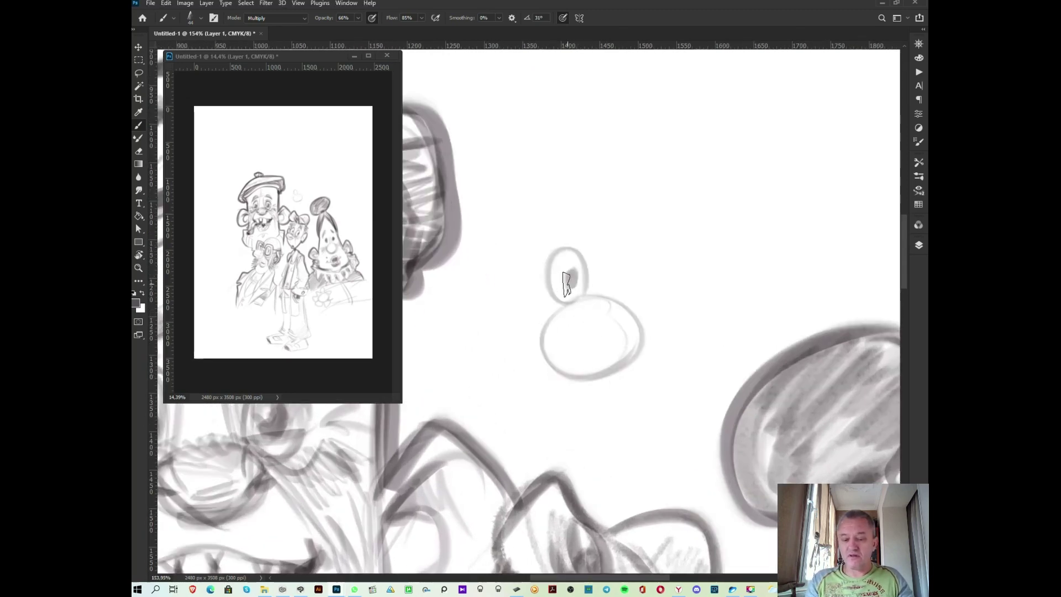
pyautogui.moveTo(604, 248); pyautogui.dragTo(600, 298)
pyautogui.moveTo(619, 259); pyautogui.dragTo(611, 269)
pyautogui.moveTo(540, 251)
pyautogui.mouseDown()
pyautogui.moveTo(580, 217)
pyautogui.moveTo(647, 236)
pyautogui.mouseUp()
pyautogui.moveTo(599, 293)
pyautogui.mouseDown()
pyautogui.moveTo(644, 272)
pyautogui.moveTo(596, 291)
pyautogui.moveTo(593, 366)
pyautogui.mouseUp()
pyautogui.moveTo(595, 414); pyautogui.dragTo(597, 428)
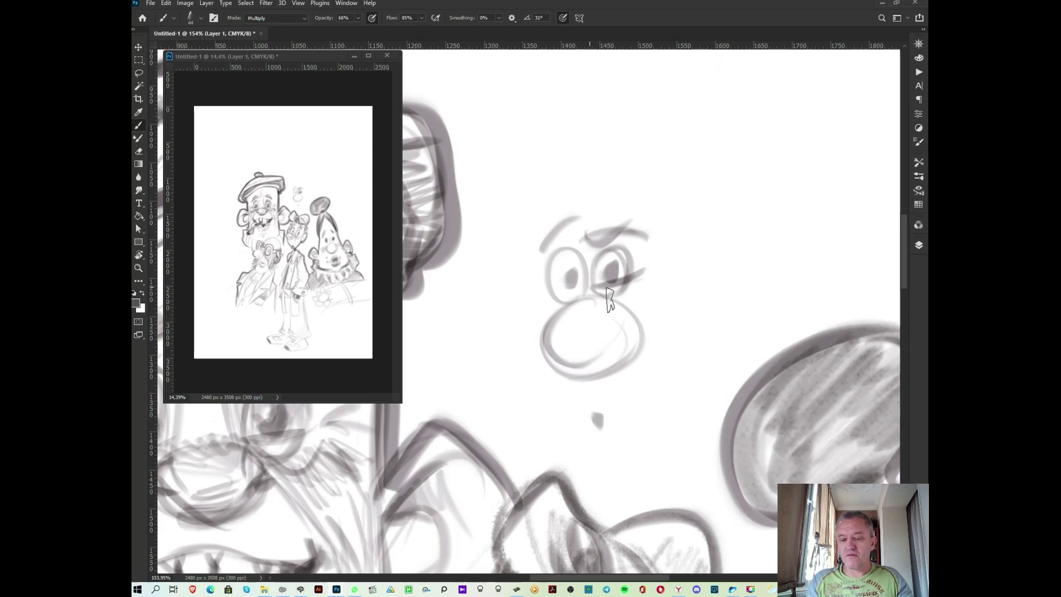
pyautogui.moveTo(627, 256)
pyautogui.mouseDown()
pyautogui.moveTo(635, 312)
pyautogui.moveTo(661, 298)
pyautogui.moveTo(622, 312)
pyautogui.moveTo(651, 270)
pyautogui.moveTo(632, 287)
pyautogui.mouseUp()
pyautogui.moveTo(563, 310)
pyautogui.mouseDown()
pyautogui.moveTo(569, 265)
pyautogui.moveTo(546, 273)
pyautogui.moveTo(578, 218)
pyautogui.mouseUp()
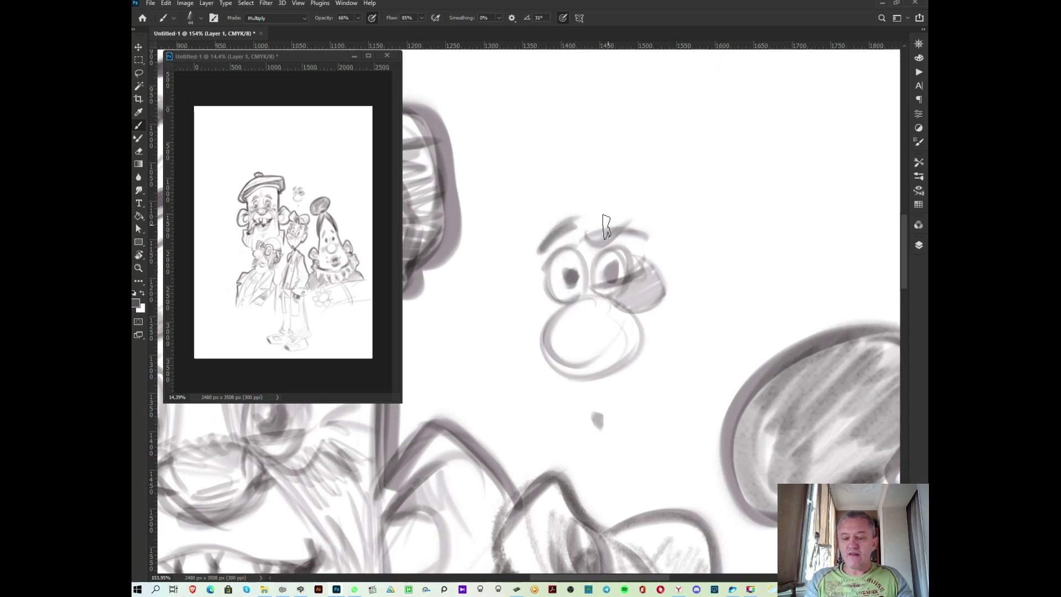
# - Sketch the top of the head and sweep long hair strands down the right side
pyautogui.moveTo(548, 145)
pyautogui.mouseDown()
pyautogui.moveTo(588, 232)
pyautogui.moveTo(569, 146)
pyautogui.moveTo(630, 232)
pyautogui.mouseUp()
pyautogui.moveTo(607, 152); pyautogui.dragTo(682, 307)
pyautogui.moveTo(679, 204); pyautogui.dragTo(634, 491)
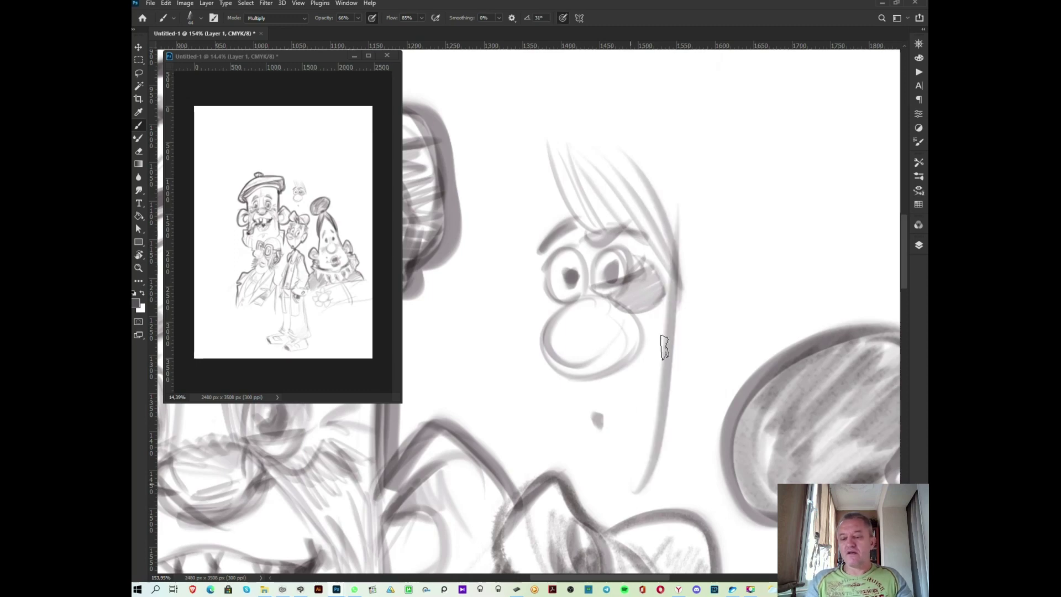
pyautogui.moveTo(688, 298); pyautogui.dragTo(643, 489)
pyautogui.moveTo(685, 205); pyautogui.dragTo(671, 450)
pyautogui.moveTo(686, 172)
pyautogui.mouseDown()
pyautogui.moveTo(693, 459)
pyautogui.moveTo(707, 426)
pyautogui.mouseUp()
pyautogui.moveTo(695, 190)
pyautogui.mouseDown()
pyautogui.moveTo(713, 398)
pyautogui.moveTo(723, 373)
pyautogui.mouseUp()
pyautogui.moveTo(696, 151); pyautogui.dragTo(729, 356)
pyautogui.moveTo(713, 174)
pyautogui.mouseDown()
pyautogui.moveTo(743, 379)
pyautogui.moveTo(541, 132)
pyautogui.moveTo(555, 191)
pyautogui.mouseUp()
# - Draw the outer hair contour and long strands on the left of the face
pyautogui.moveTo(547, 146)
pyautogui.mouseDown()
pyautogui.moveTo(558, 198)
pyautogui.moveTo(493, 250)
pyautogui.moveTo(531, 381)
pyautogui.mouseUp()
pyautogui.moveTo(514, 199); pyautogui.dragTo(519, 402)
pyautogui.moveTo(492, 212); pyautogui.dragTo(522, 429)
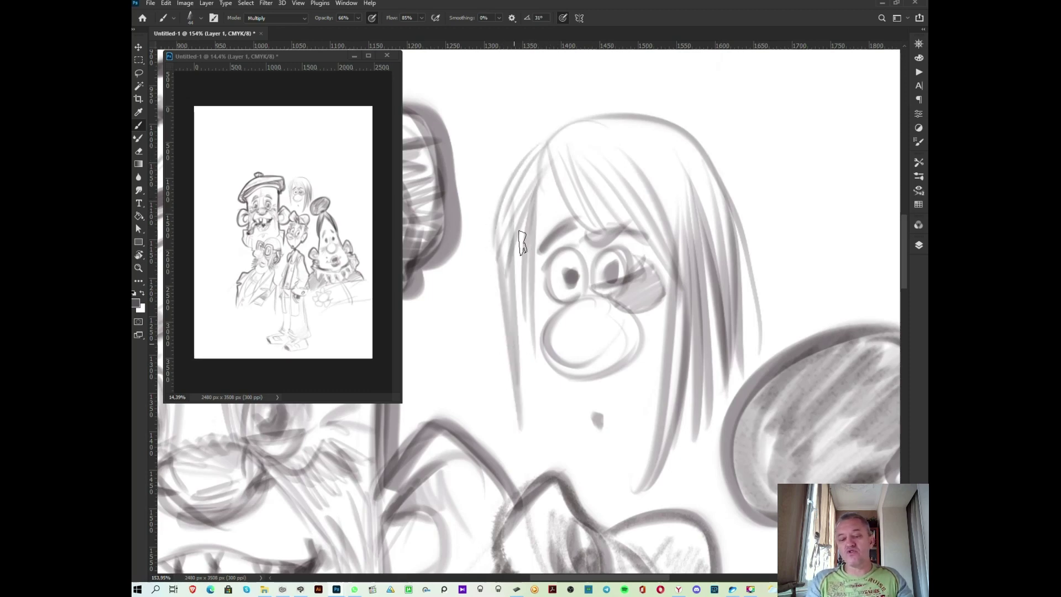
pyautogui.moveTo(513, 248); pyautogui.dragTo(532, 457)
pyautogui.moveTo(545, 284); pyautogui.dragTo(529, 453)
pyautogui.moveTo(643, 326); pyautogui.dragTo(665, 401)
# - Draw the small open mouth, lower lip, jawline, moustache and right-cheek hatching
pyautogui.moveTo(552, 320)
pyautogui.mouseDown()
pyautogui.moveTo(540, 427)
pyautogui.moveTo(589, 438)
pyautogui.moveTo(614, 428)
pyautogui.mouseUp()
pyautogui.moveTo(544, 390); pyautogui.dragTo(573, 444)
pyautogui.moveTo(575, 395)
pyautogui.mouseDown()
pyautogui.moveTo(550, 454)
pyautogui.moveTo(635, 473)
pyautogui.mouseUp()
pyautogui.moveTo(583, 494); pyautogui.dragTo(651, 461)
pyautogui.moveTo(581, 442); pyautogui.dragTo(614, 437)
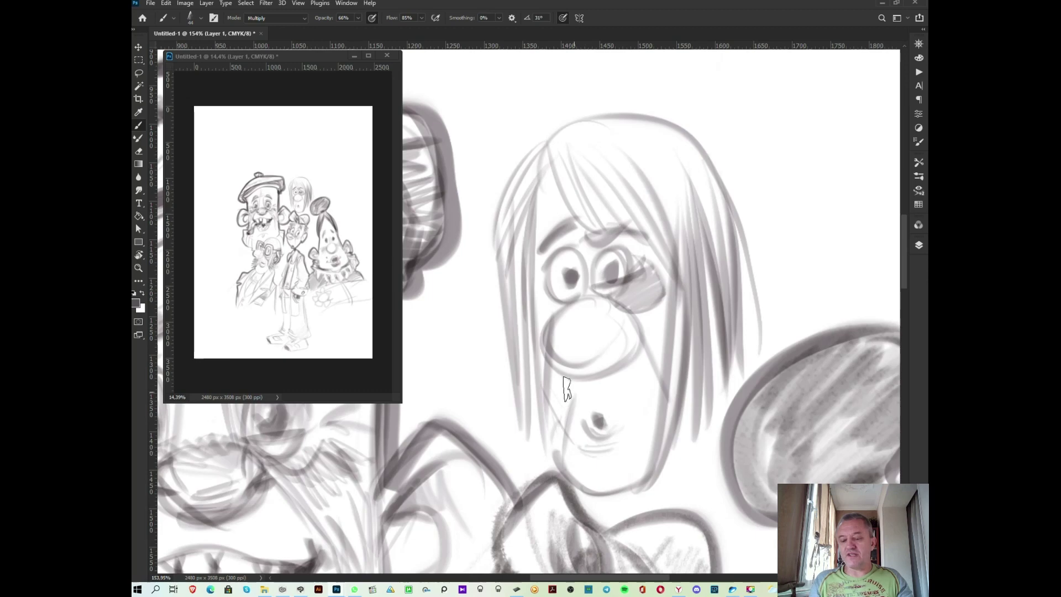
pyautogui.moveTo(572, 382)
pyautogui.mouseDown()
pyautogui.moveTo(640, 375)
pyautogui.moveTo(640, 340)
pyautogui.mouseUp()
pyautogui.moveTo(635, 335); pyautogui.dragTo(653, 299)
# - Add left-side strands and a fringe, then darken the left eye and nose top
pyautogui.moveTo(537, 232); pyautogui.dragTo(533, 417)
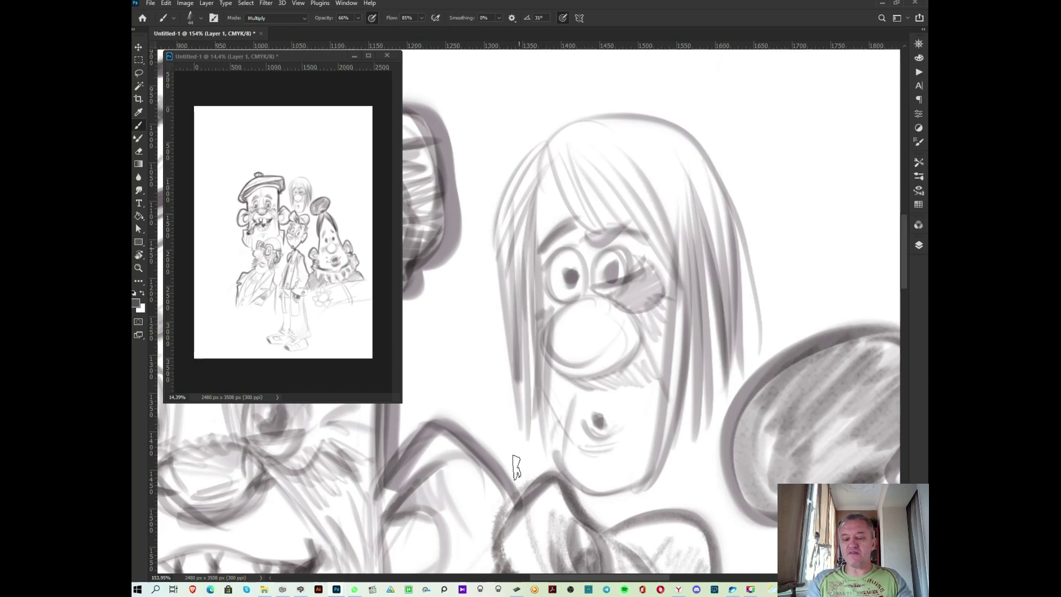
pyautogui.moveTo(517, 251); pyautogui.dragTo(522, 480)
pyautogui.moveTo(505, 453); pyautogui.dragTo(499, 314)
pyautogui.moveTo(559, 162)
pyautogui.mouseDown()
pyautogui.moveTo(569, 189)
pyautogui.moveTo(666, 260)
pyautogui.moveTo(678, 283)
pyautogui.mouseUp()
pyautogui.moveTo(580, 145)
pyautogui.mouseDown()
pyautogui.moveTo(673, 277)
pyautogui.moveTo(627, 146)
pyautogui.mouseUp()
pyautogui.moveTo(685, 298); pyautogui.dragTo(674, 152)
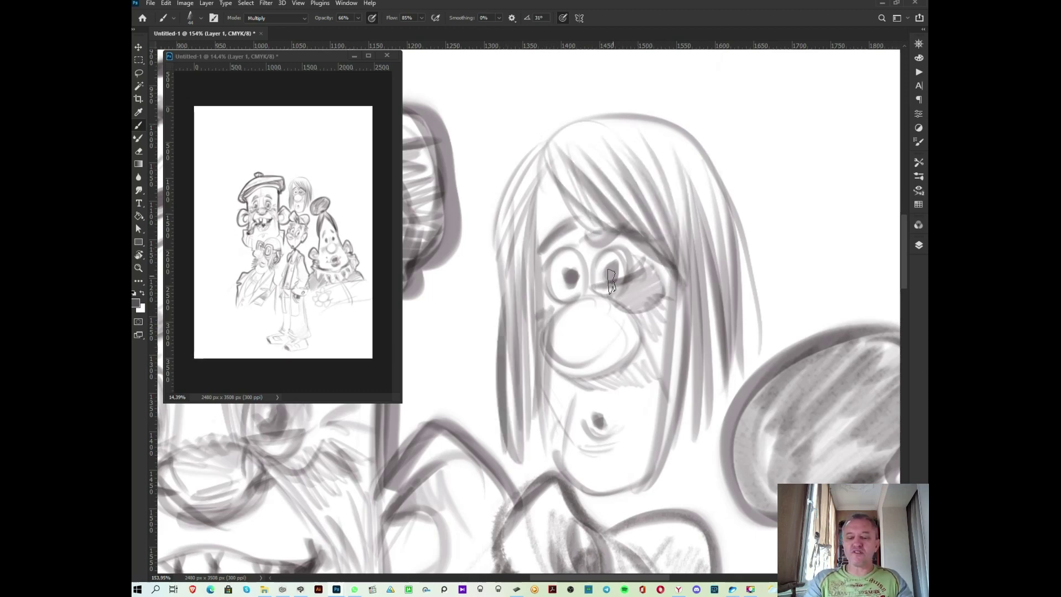
pyautogui.moveTo(561, 282); pyautogui.dragTo(580, 254)
pyautogui.moveTo(561, 325); pyautogui.dragTo(608, 304)
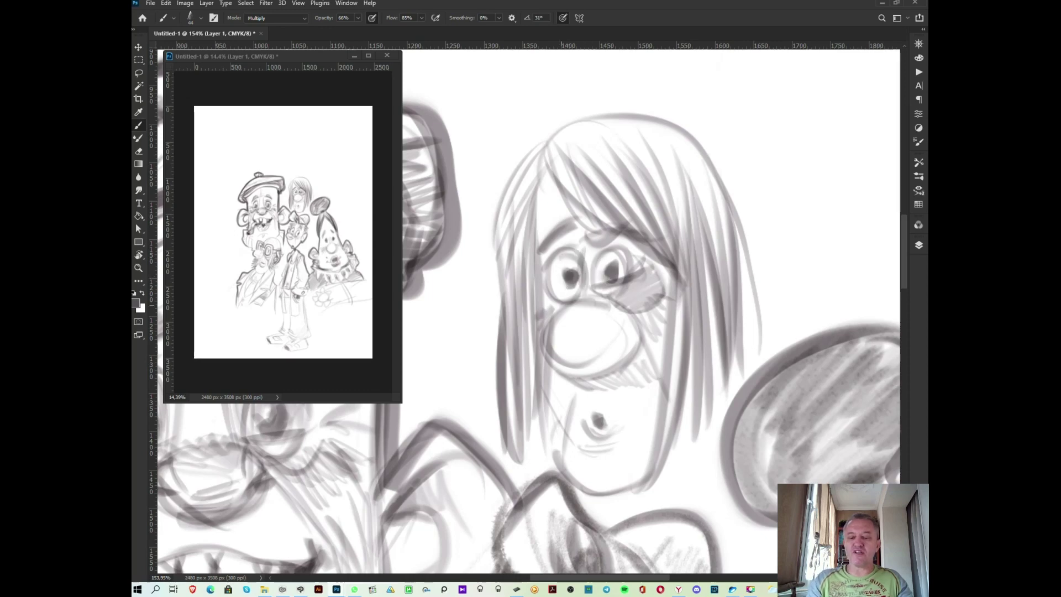
# - Lengthen hair strands on both sides, darken the moustache, and outline the hair
pyautogui.moveTo(710, 174); pyautogui.dragTo(749, 389)
pyautogui.moveTo(732, 246); pyautogui.dragTo(763, 387)
pyautogui.moveTo(713, 274); pyautogui.dragTo(707, 414)
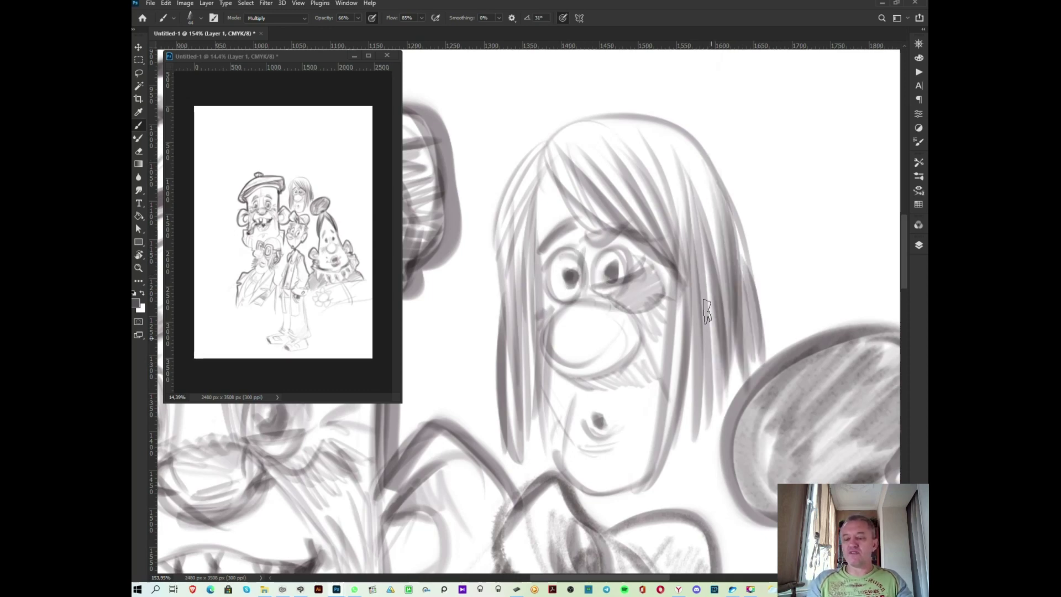
pyautogui.moveTo(710, 302); pyautogui.dragTo(685, 448)
pyautogui.moveTo(699, 346); pyautogui.dragTo(686, 484)
pyautogui.moveTo(583, 382)
pyautogui.mouseDown()
pyautogui.moveTo(590, 394)
pyautogui.moveTo(617, 393)
pyautogui.moveTo(584, 396)
pyautogui.moveTo(621, 394)
pyautogui.moveTo(577, 398)
pyautogui.mouseUp()
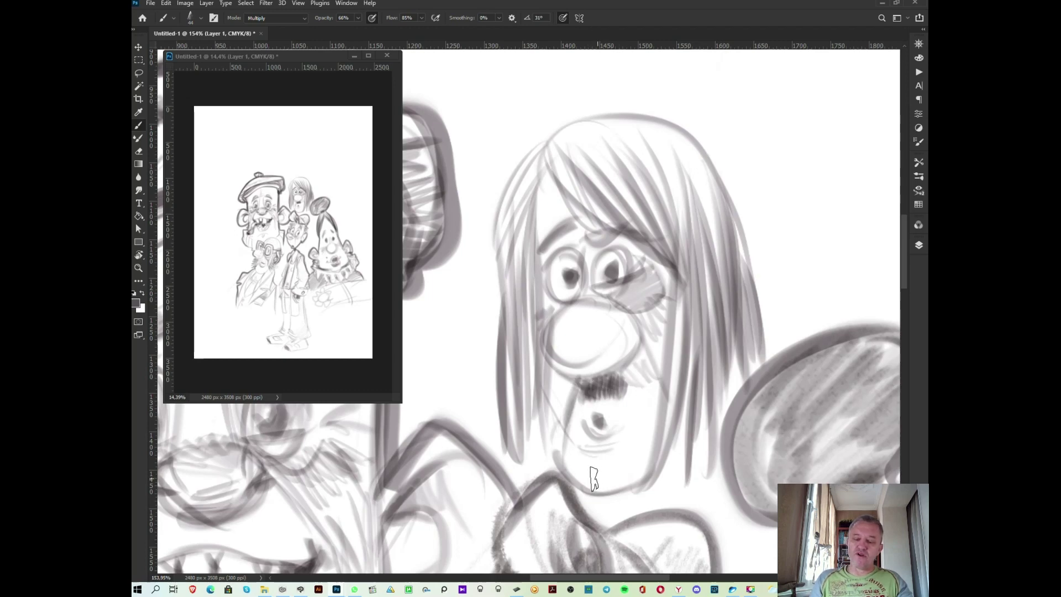
pyautogui.moveTo(519, 378)
pyautogui.mouseDown()
pyautogui.moveTo(516, 486)
pyautogui.moveTo(537, 489)
pyautogui.mouseUp()
pyautogui.moveTo(543, 408)
pyautogui.mouseDown()
pyautogui.moveTo(551, 494)
pyautogui.moveTo(550, 431)
pyautogui.moveTo(541, 492)
pyautogui.moveTo(552, 455)
pyautogui.moveTo(535, 402)
pyautogui.mouseUp()
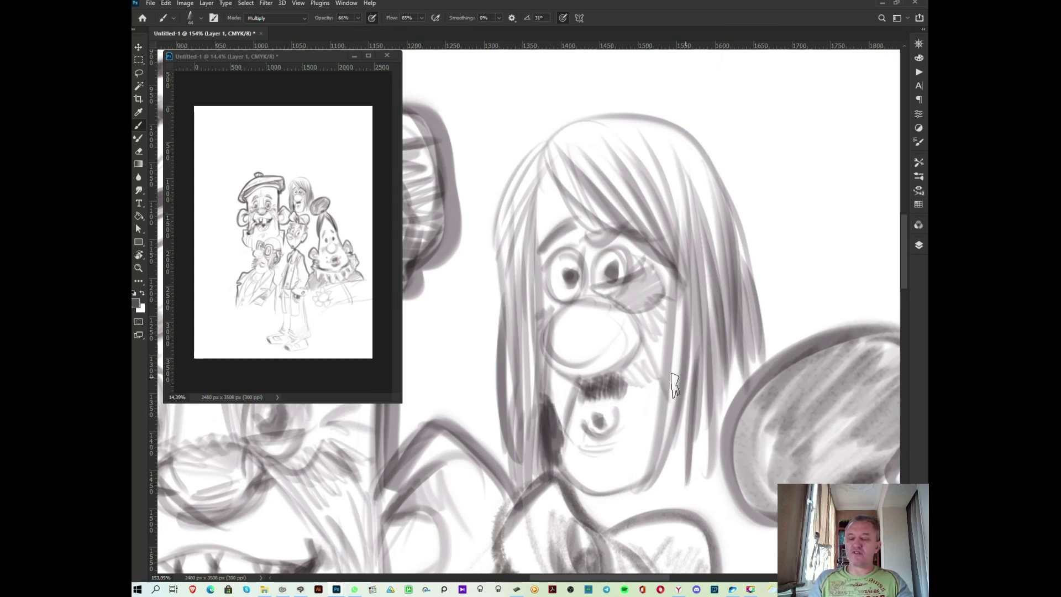
pyautogui.moveTo(691, 326); pyautogui.dragTo(663, 506)
pyautogui.moveTo(698, 376); pyautogui.dragTo(670, 519)
pyautogui.moveTo(704, 406); pyautogui.dragTo(693, 481)
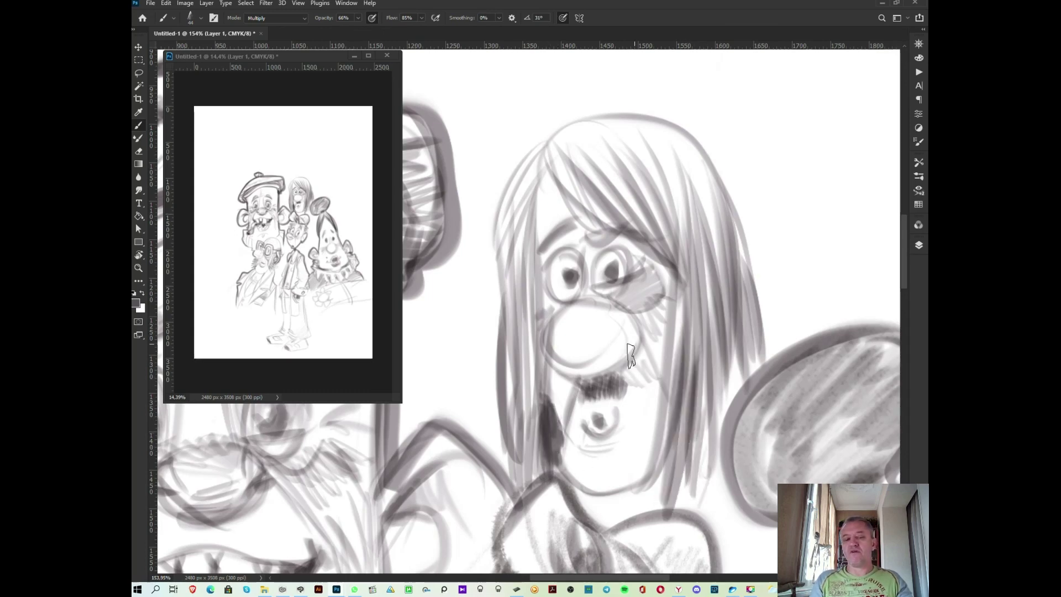
pyautogui.moveTo(492, 470)
pyautogui.mouseDown()
pyautogui.moveTo(488, 359)
pyautogui.moveTo(516, 161)
pyautogui.moveTo(722, 165)
pyautogui.moveTo(765, 360)
pyautogui.mouseUp()
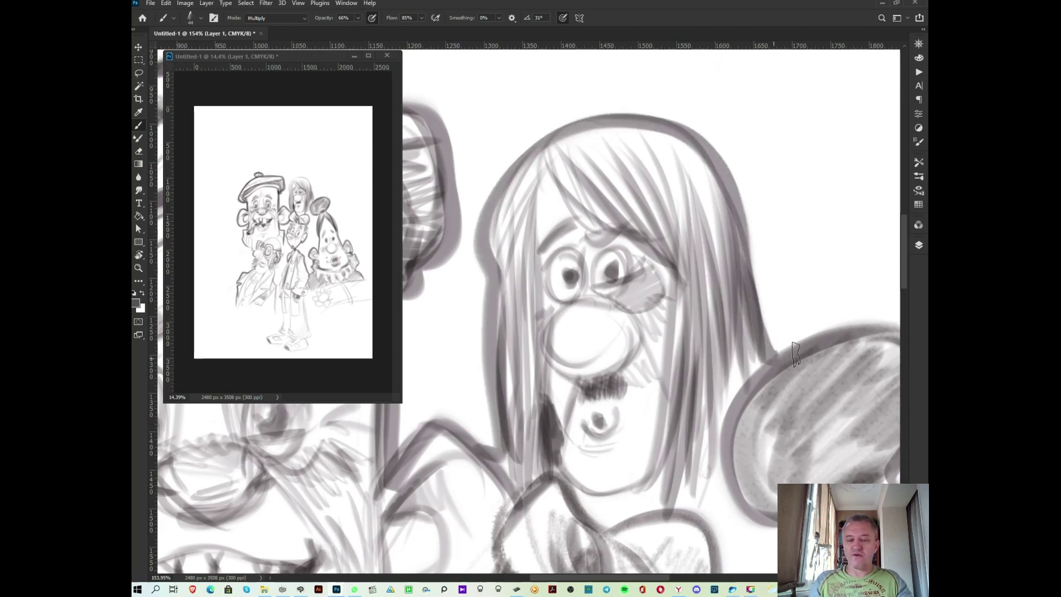
# - Zoom the small second view from 14.4% to 22.2% and center the group sketch
pyautogui.scroll(-2, 840, 403)
pyautogui.scroll(-2, 840, 402)
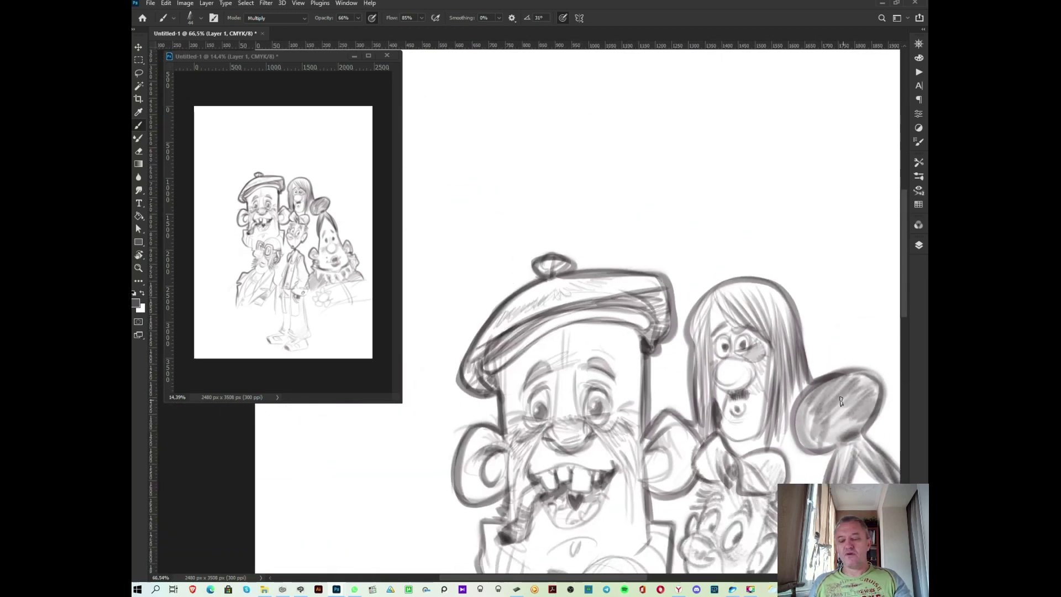
pyautogui.scroll(-2, 801, 387)
pyautogui.scroll(1, 798, 436)
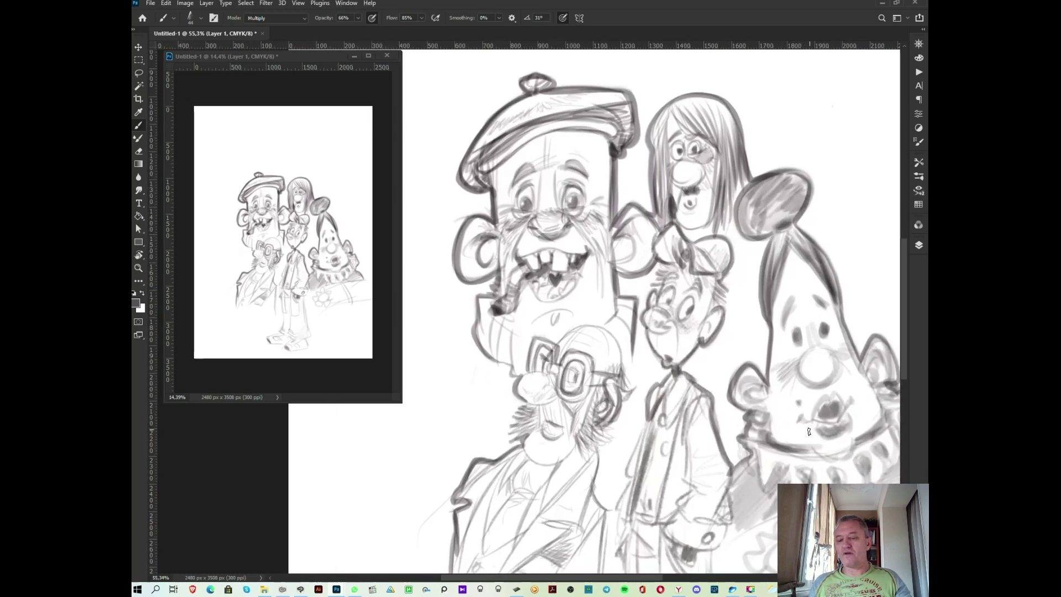
pyautogui.scroll(1, 781, 455)
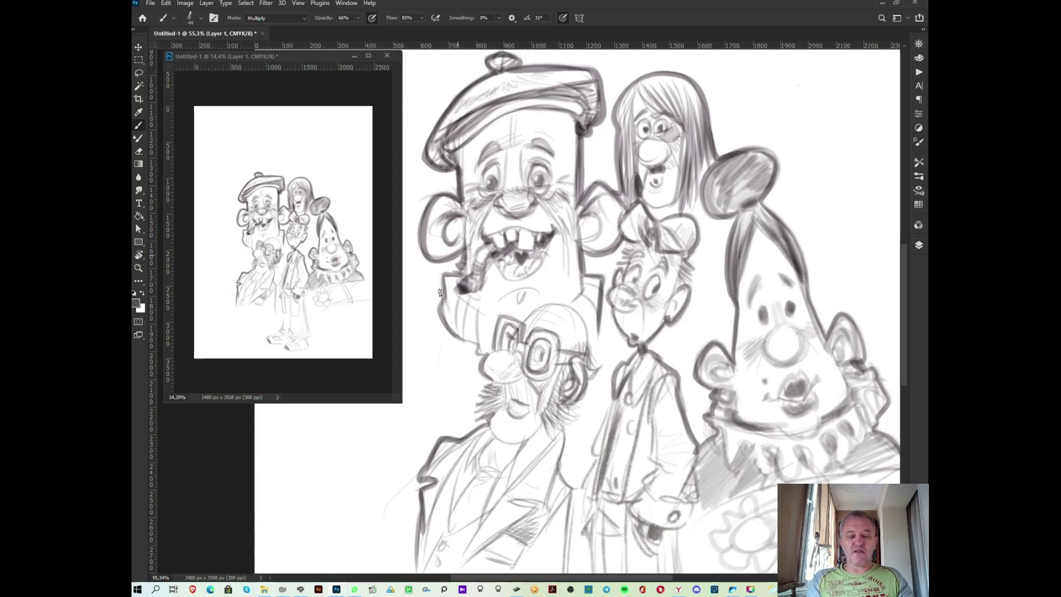
pyautogui.scroll(-1, 377, 365)
pyautogui.scroll(1, 378, 359)
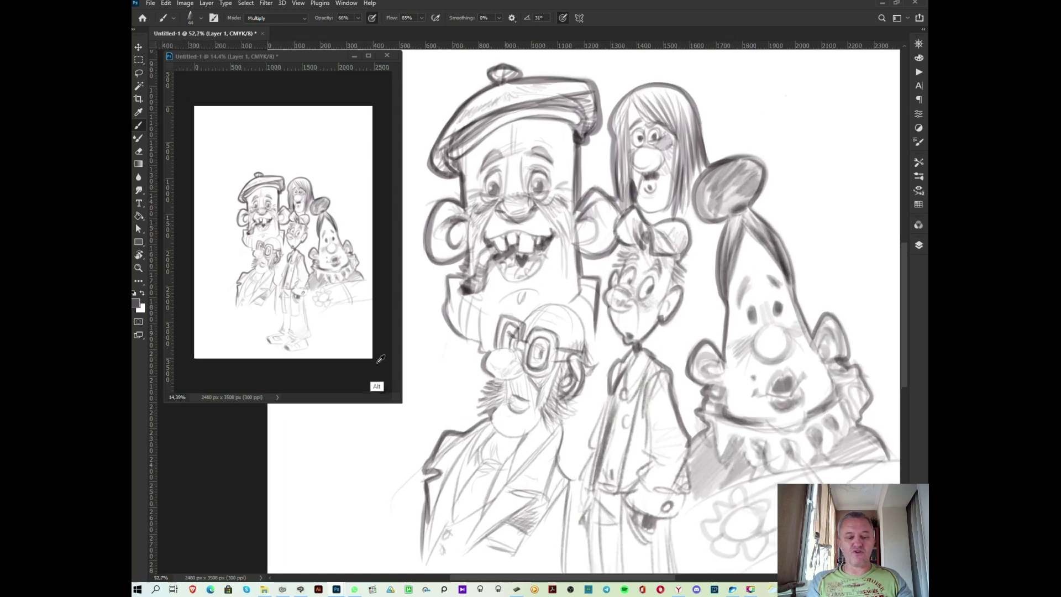
pyautogui.scroll(1, 376, 360)
pyautogui.scroll(1, 375, 356)
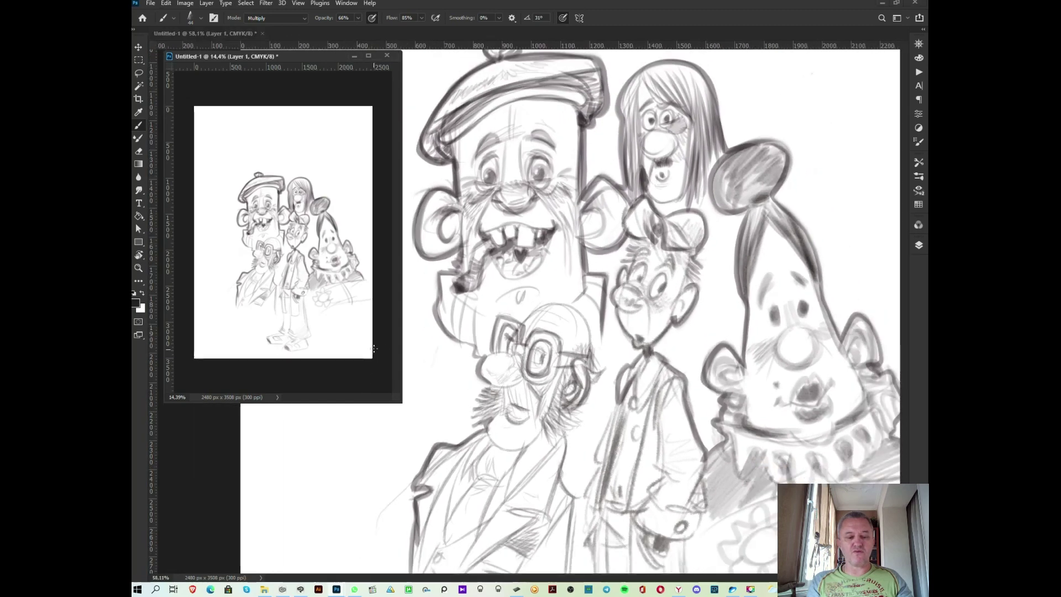
pyautogui.scroll(1, 374, 353)
pyautogui.scroll(1, 374, 348)
pyautogui.scroll(1, 373, 347)
pyautogui.scroll(1, 369, 345)
pyautogui.scroll(1, 365, 345)
pyautogui.moveTo(367, 348); pyautogui.dragTo(373, 337)
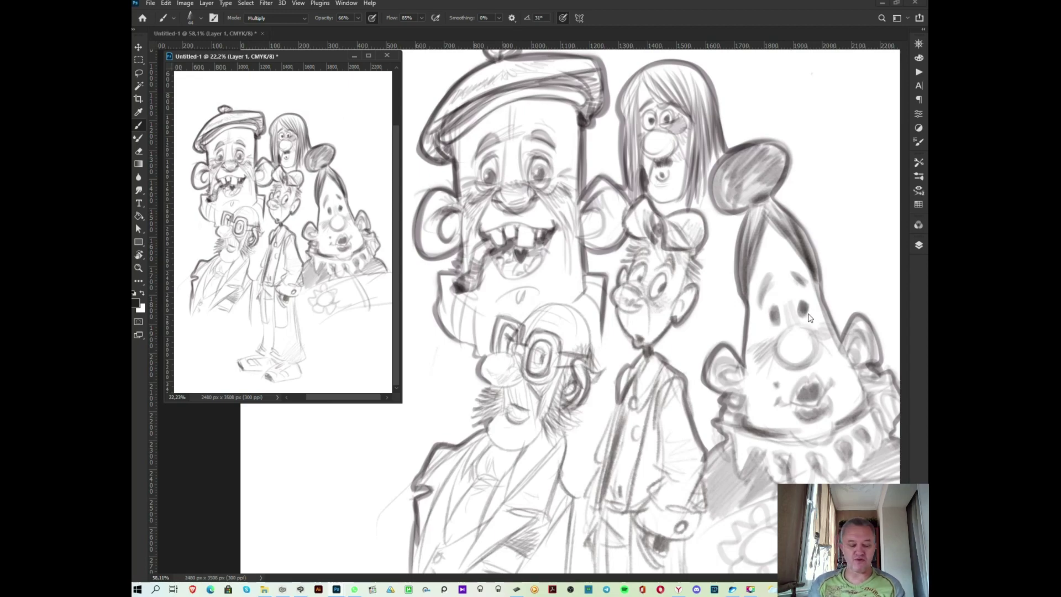
pyautogui.click(300, 589)
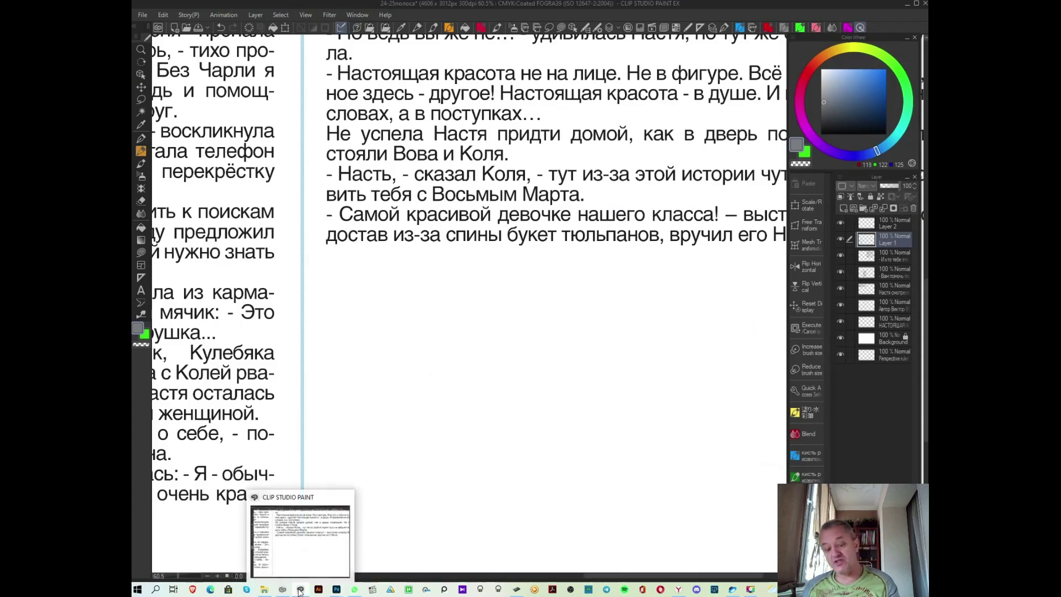
# - Bring the girl into view, sample a bluish grey, and check the pencil's detail settings
pyautogui.moveTo(454, 400); pyautogui.dragTo(633, 389)
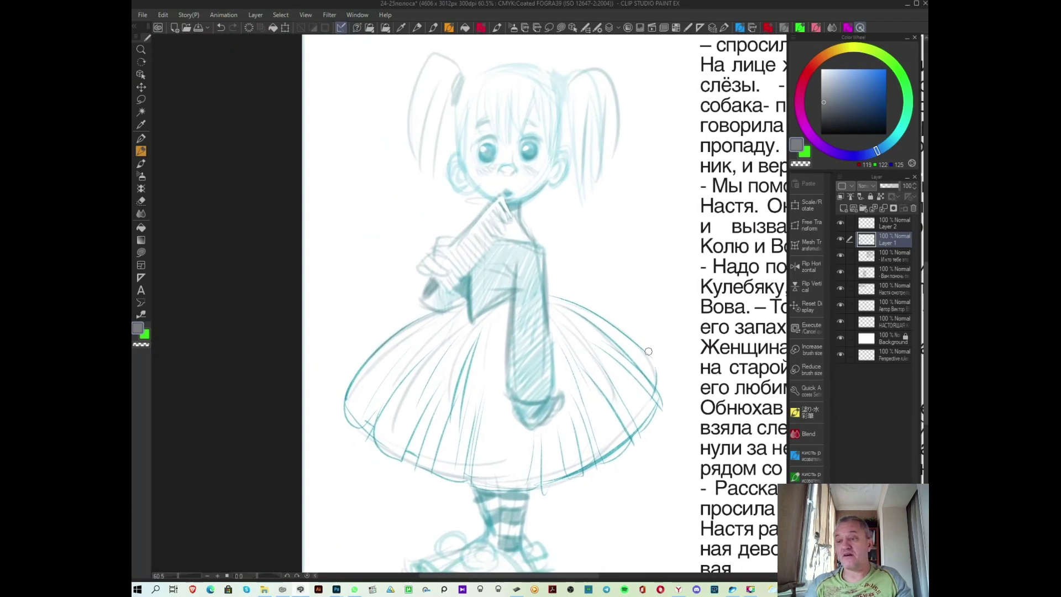
pyautogui.keyDown('alt'); pyautogui.click(564, 210); pyautogui.keyUp('alt')
pyautogui.scroll(1, 564, 210)
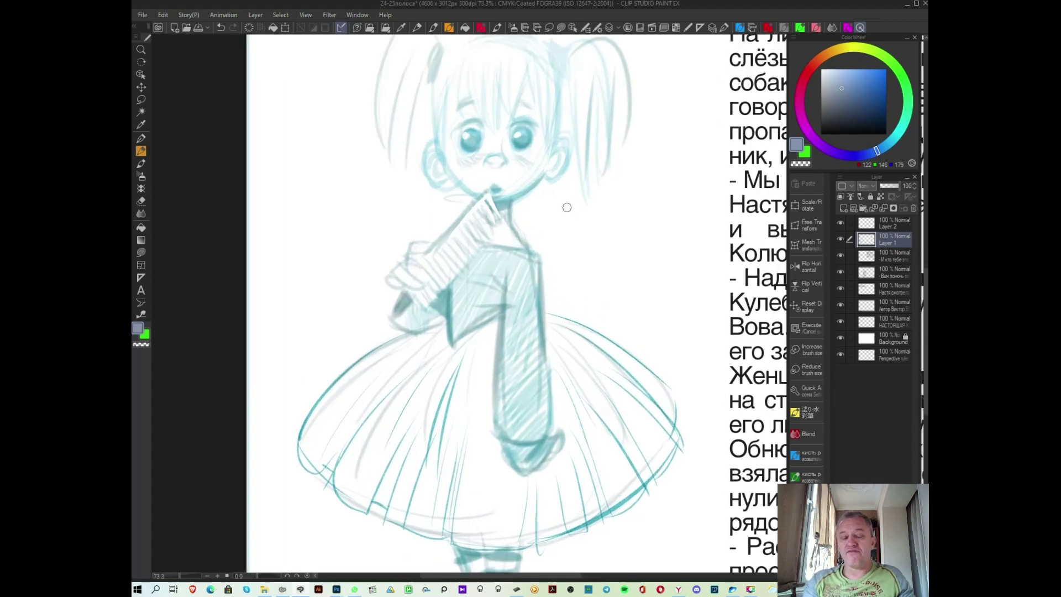
pyautogui.scroll(1, 566, 213)
pyautogui.press('F7')
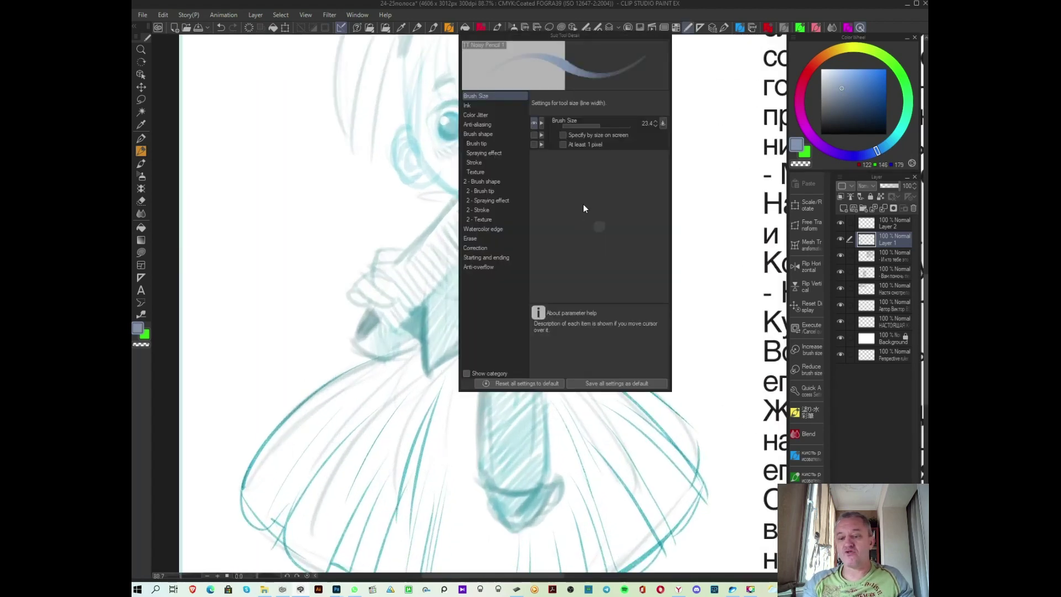
pyautogui.press('F7')
pyautogui.scroll(2, 587, 190)
pyautogui.scroll(2, 587, 190)
# - Redraw both ears and add hair lines and a curl over the left eye
pyautogui.moveTo(572, 248); pyautogui.dragTo(546, 293)
pyautogui.moveTo(564, 207); pyautogui.dragTo(550, 263)
pyautogui.moveTo(400, 176)
pyautogui.mouseDown()
pyautogui.moveTo(408, 253)
pyautogui.moveTo(388, 285)
pyautogui.moveTo(431, 312)
pyautogui.mouseUp()
pyautogui.moveTo(412, 276); pyautogui.dragTo(421, 292)
pyautogui.moveTo(425, 196)
pyautogui.mouseDown()
pyautogui.moveTo(416, 275)
pyautogui.moveTo(423, 261)
pyautogui.mouseUp()
pyautogui.moveTo(439, 148); pyautogui.dragTo(450, 215)
pyautogui.moveTo(442, 156); pyautogui.dragTo(447, 215)
pyautogui.moveTo(460, 172); pyautogui.dragTo(484, 244)
pyautogui.moveTo(461, 153); pyautogui.dragTo(480, 241)
pyautogui.moveTo(473, 157)
pyautogui.mouseDown()
pyautogui.moveTo(483, 236)
pyautogui.moveTo(449, 263)
pyautogui.mouseUp()
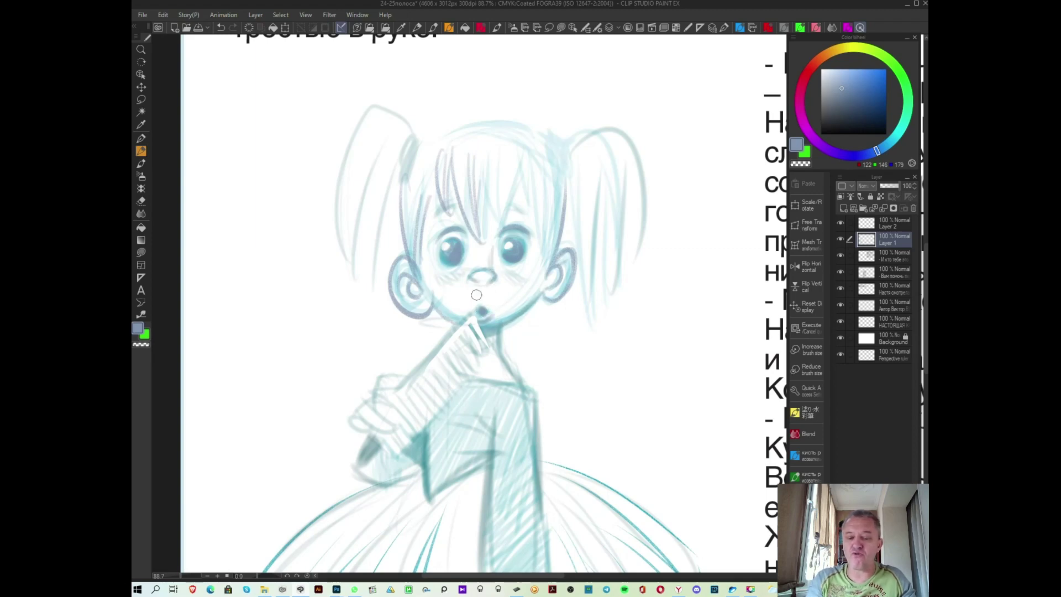
# - In dark blue, darken the pigtail bases and add strands across the head and fringe
pyautogui.click(868, 99)
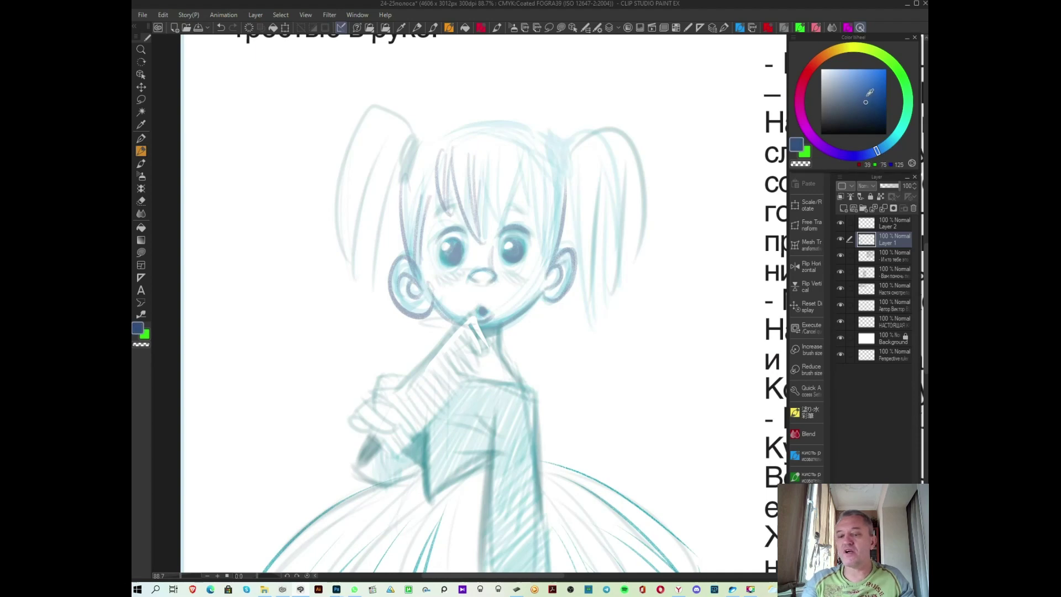
pyautogui.moveTo(560, 162)
pyautogui.mouseDown()
pyautogui.moveTo(566, 191)
pyautogui.moveTo(572, 171)
pyautogui.mouseUp()
pyautogui.moveTo(417, 145)
pyautogui.mouseDown()
pyautogui.moveTo(407, 166)
pyautogui.moveTo(412, 141)
pyautogui.moveTo(408, 159)
pyautogui.moveTo(498, 123)
pyautogui.moveTo(559, 146)
pyautogui.mouseUp()
pyautogui.moveTo(458, 127)
pyautogui.mouseDown()
pyautogui.moveTo(434, 168)
pyautogui.moveTo(442, 199)
pyautogui.mouseUp()
pyautogui.moveTo(500, 130); pyautogui.dragTo(500, 224)
pyautogui.moveTo(525, 142)
pyautogui.mouseDown()
pyautogui.moveTo(522, 224)
pyautogui.moveTo(541, 230)
pyautogui.moveTo(548, 254)
pyautogui.mouseUp()
pyautogui.moveTo(487, 151); pyautogui.dragTo(480, 243)
pyautogui.moveTo(500, 168); pyautogui.dragTo(491, 245)
# - Draw both eyebrows and long dark strands down the left side of the face
pyautogui.moveTo(508, 211); pyautogui.dragTo(528, 212)
pyautogui.moveTo(433, 217)
pyautogui.mouseDown()
pyautogui.moveTo(449, 207)
pyautogui.moveTo(417, 252)
pyautogui.mouseUp()
pyautogui.moveTo(430, 176)
pyautogui.mouseDown()
pyautogui.moveTo(411, 237)
pyautogui.moveTo(401, 206)
pyautogui.mouseUp()
pyautogui.moveTo(406, 152); pyautogui.dragTo(369, 295)
pyautogui.moveTo(382, 188)
pyautogui.mouseDown()
pyautogui.moveTo(366, 310)
pyautogui.moveTo(379, 317)
pyautogui.moveTo(352, 296)
pyautogui.mouseUp()
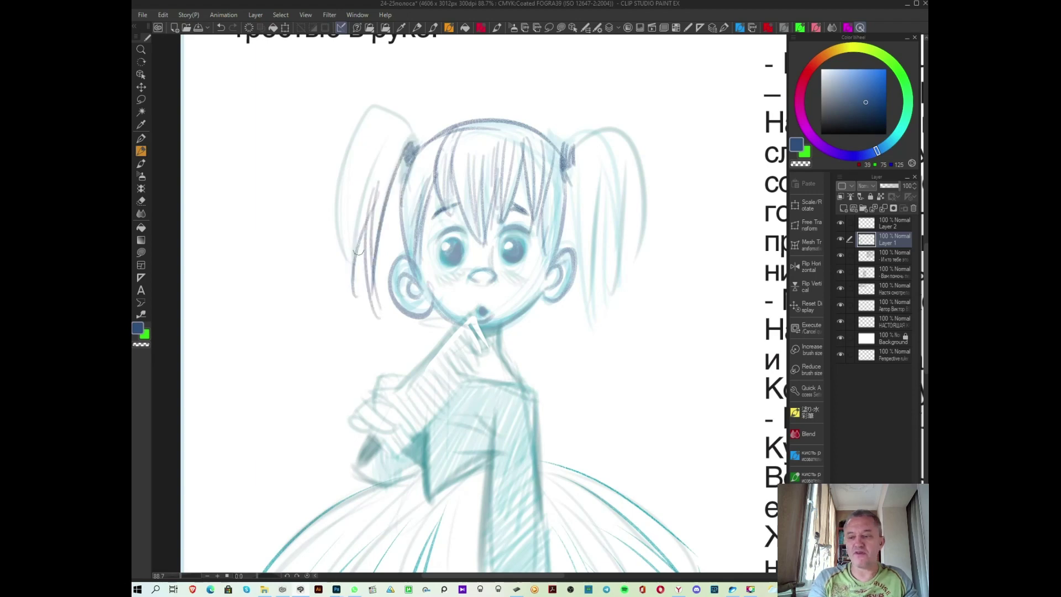
# - Switch to a lighter cyan-blue and add light strands to both pigtails
pyautogui.moveTo(877, 151); pyautogui.dragTo(888, 144)
pyautogui.click(861, 86)
pyautogui.moveTo(343, 162); pyautogui.dragTo(335, 284)
pyautogui.moveTo(349, 181); pyautogui.dragTo(349, 305)
pyautogui.moveTo(597, 186); pyautogui.dragTo(574, 317)
pyautogui.moveTo(606, 210); pyautogui.dragTo(599, 268)
pyautogui.moveTo(601, 268); pyautogui.dragTo(577, 317)
pyautogui.moveTo(608, 217)
pyautogui.mouseDown()
pyautogui.moveTo(578, 315)
pyautogui.moveTo(610, 307)
pyautogui.mouseUp()
pyautogui.moveTo(629, 189)
pyautogui.mouseDown()
pyautogui.moveTo(612, 305)
pyautogui.moveTo(603, 294)
pyautogui.mouseUp()
pyautogui.moveTo(398, 181); pyautogui.dragTo(367, 290)
pyautogui.moveTo(372, 210); pyautogui.dragTo(354, 304)
pyautogui.scroll(-3, 452, 272)
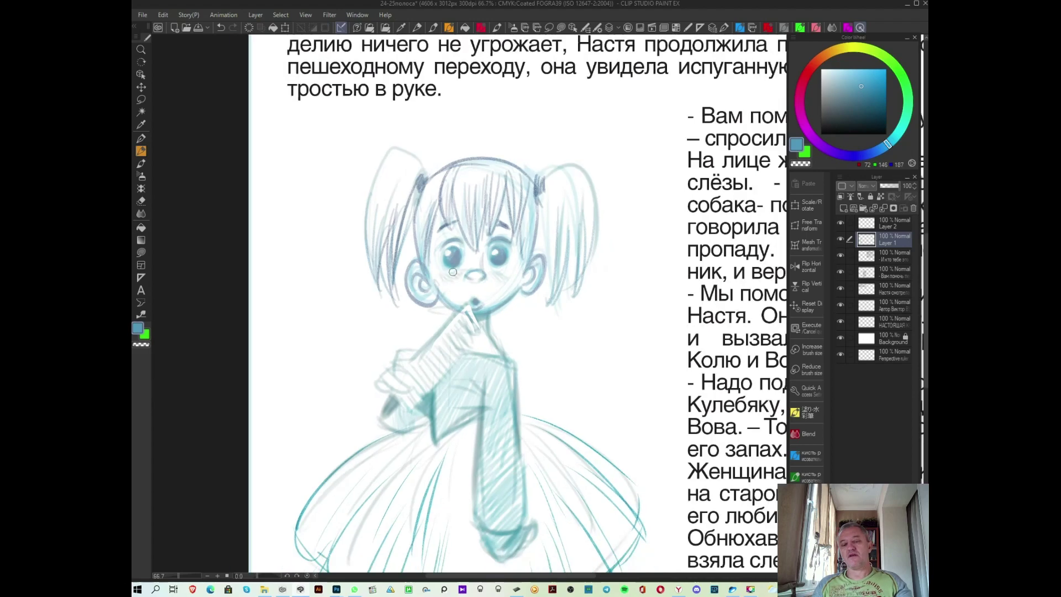
# - Pan down to the girl's shoes and draw two round pompoms
pyautogui.moveTo(620, 491); pyautogui.dragTo(639, 376)
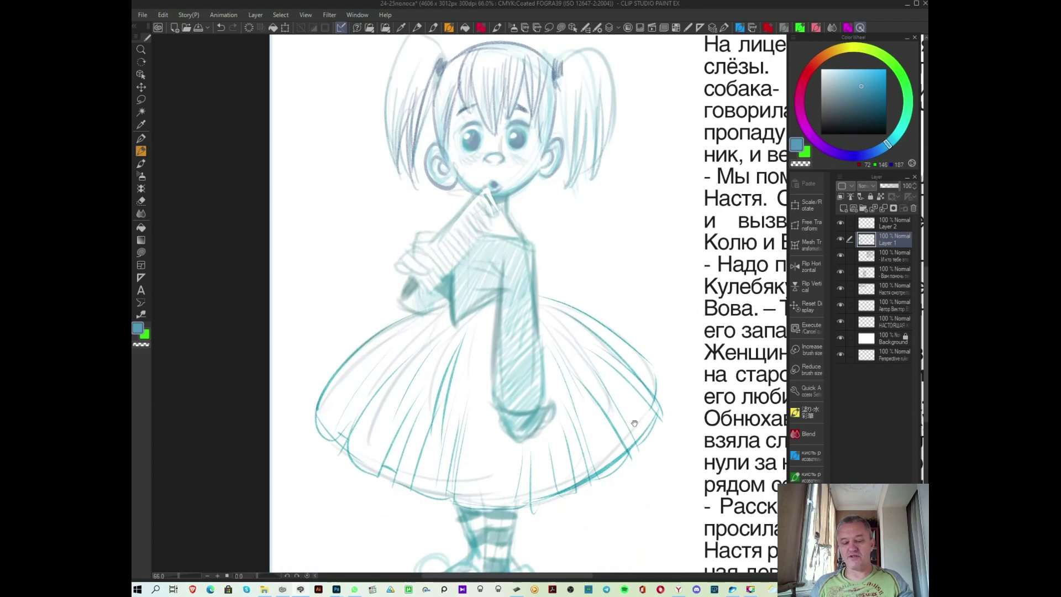
pyautogui.moveTo(634, 423); pyautogui.dragTo(655, 324)
pyautogui.moveTo(495, 466); pyautogui.dragTo(453, 459)
# - Zoom out to 50% and pan across to the story text pages
pyautogui.scroll(-2, 531, 443)
pyautogui.moveTo(641, 426)
pyautogui.mouseDown()
pyautogui.moveTo(449, 475)
pyautogui.moveTo(216, 470)
pyautogui.mouseUp()
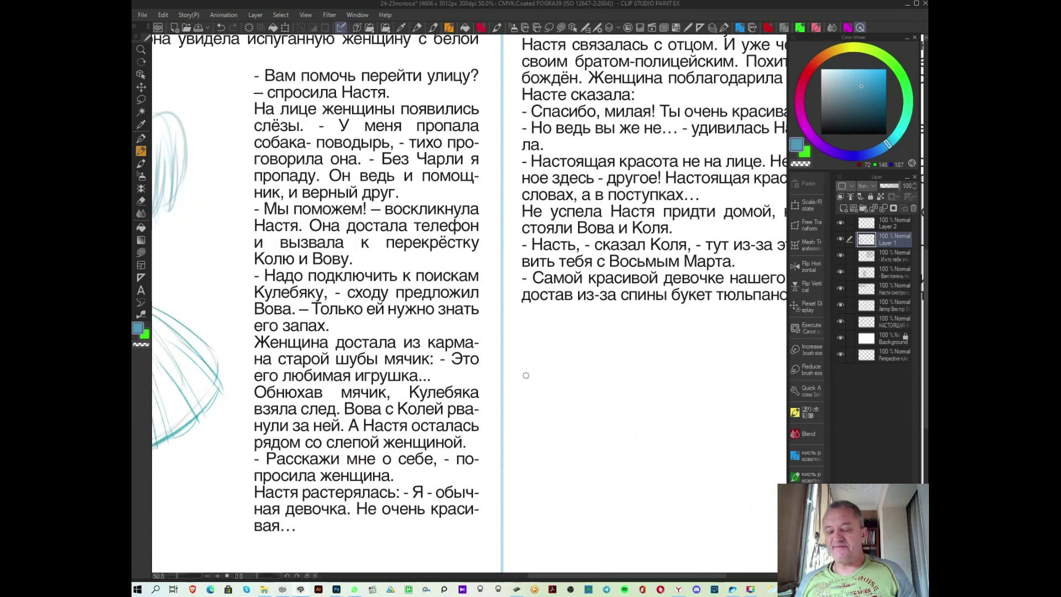
pyautogui.moveTo(700, 383); pyautogui.dragTo(495, 382)
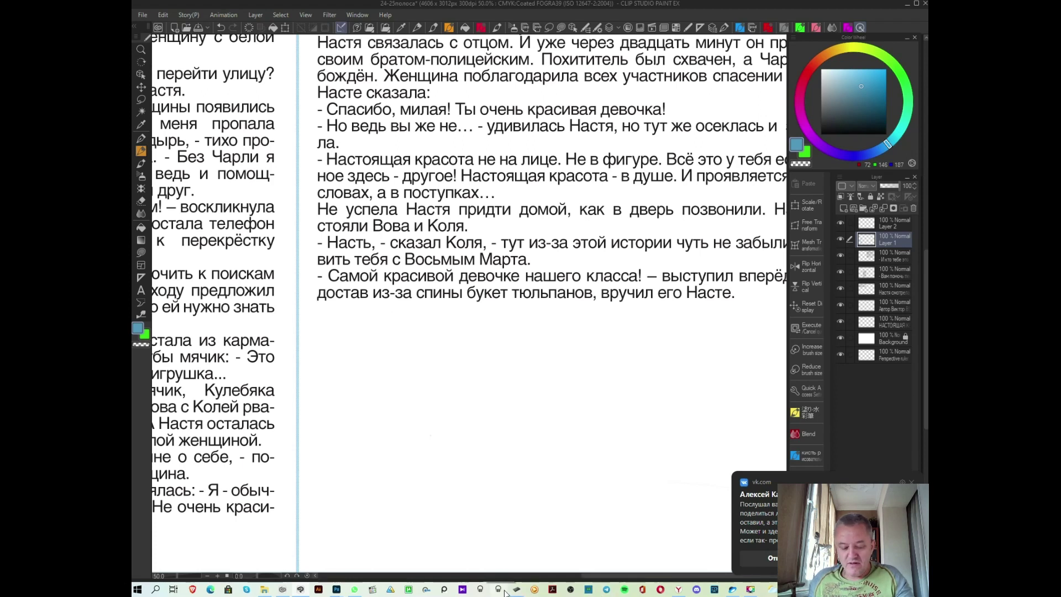
pyautogui.click(337, 589)
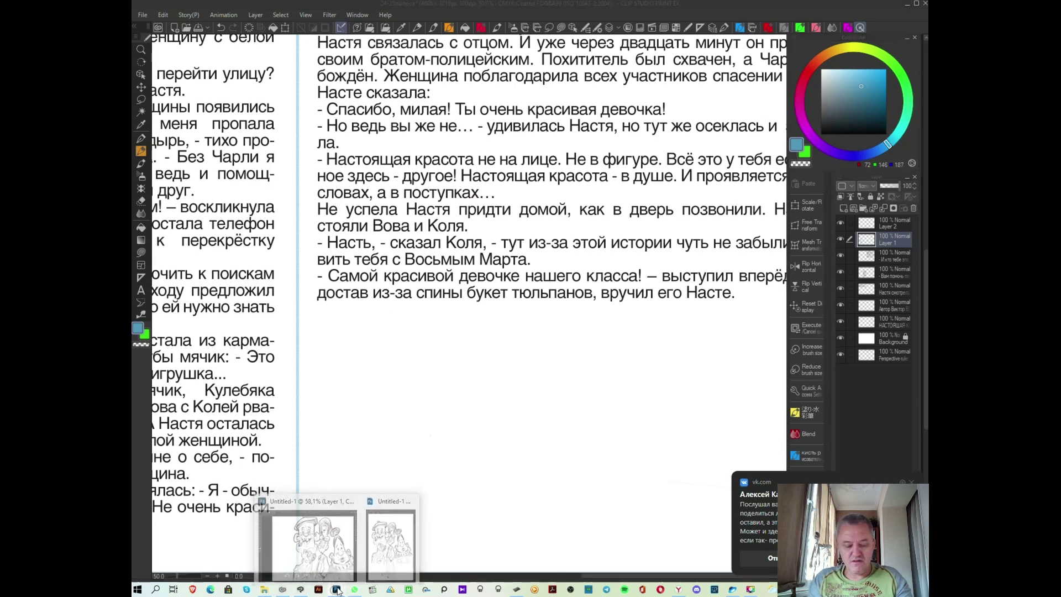
# - Return to the Photoshop sketch and review the brush tip settings before closing them
pyautogui.click(312, 544)
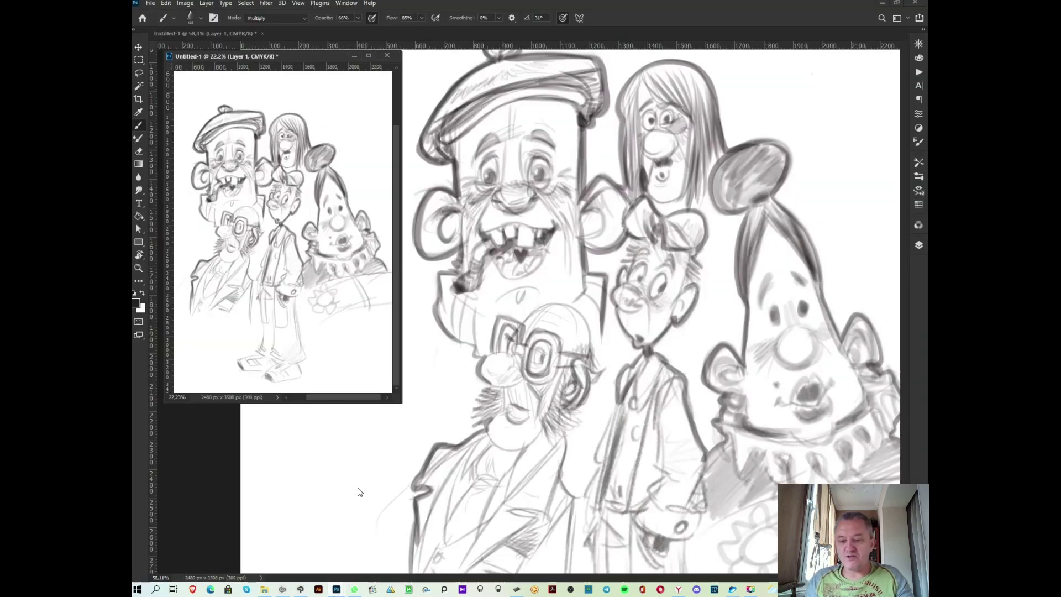
pyautogui.click(919, 145)
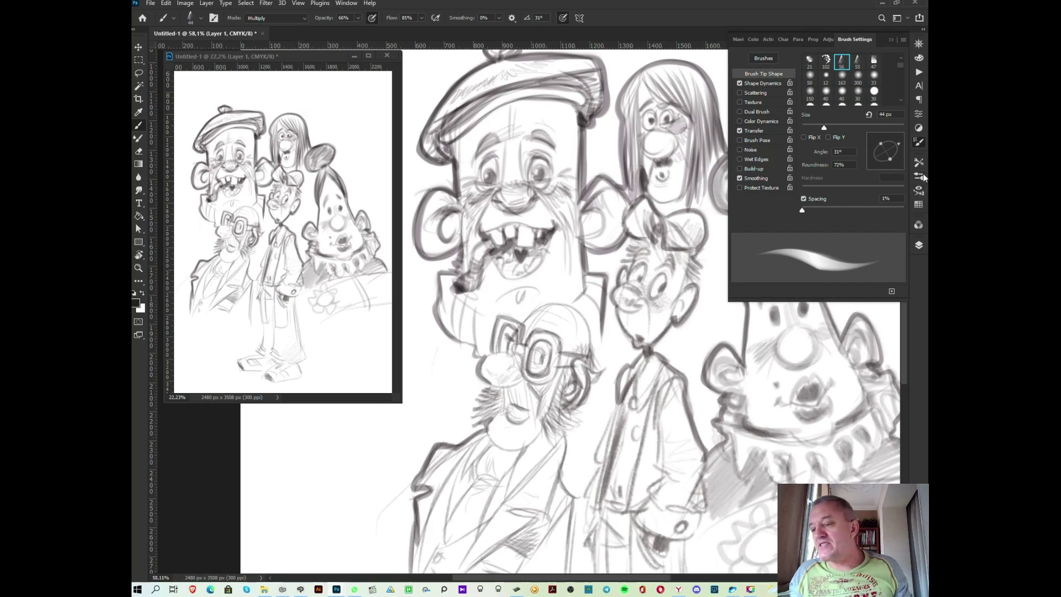
pyautogui.click(925, 142)
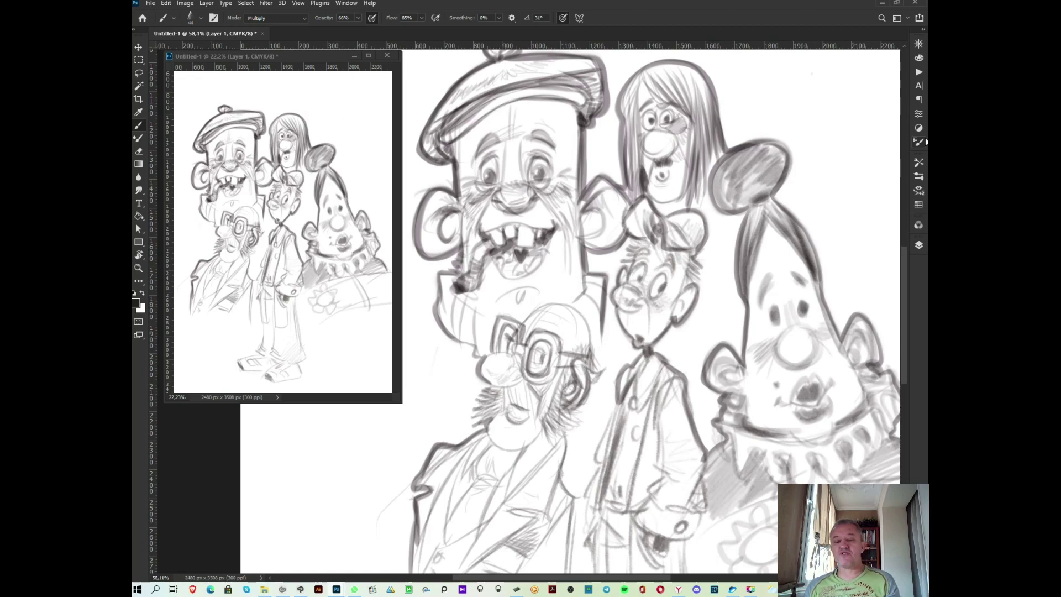
# - Zoom the canvas to 55.5% and bring up the Movavi capture window
pyautogui.scroll(-2, 533, 331)
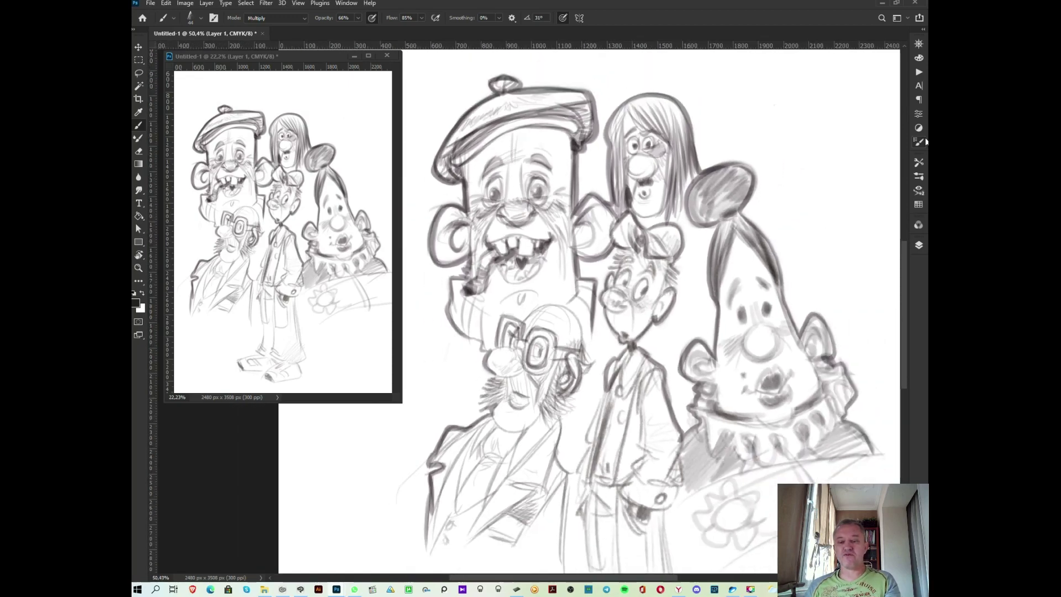
pyautogui.scroll(1, 524, 309)
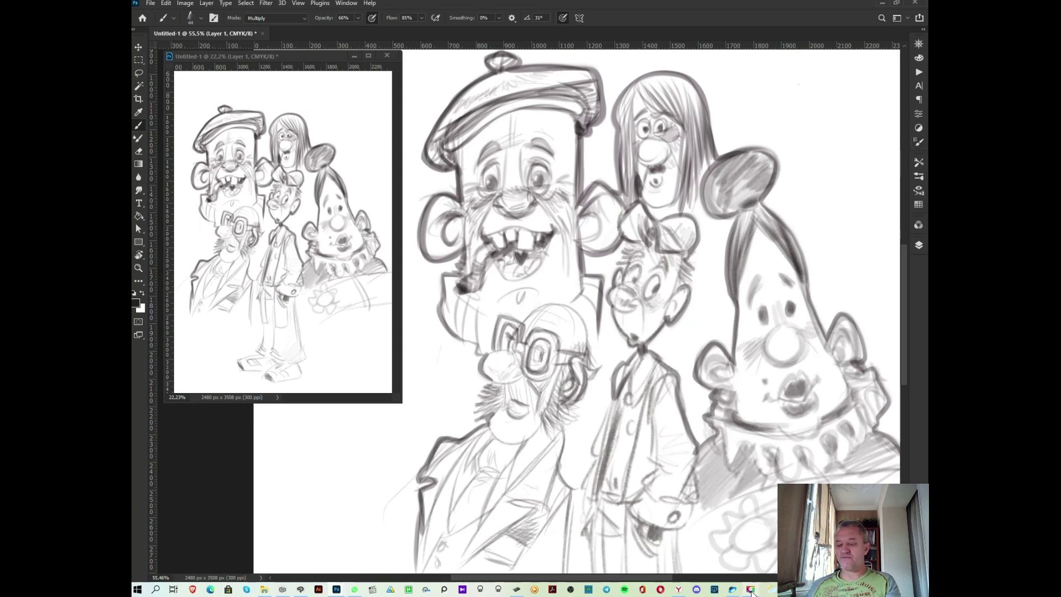
pyautogui.click(750, 589)
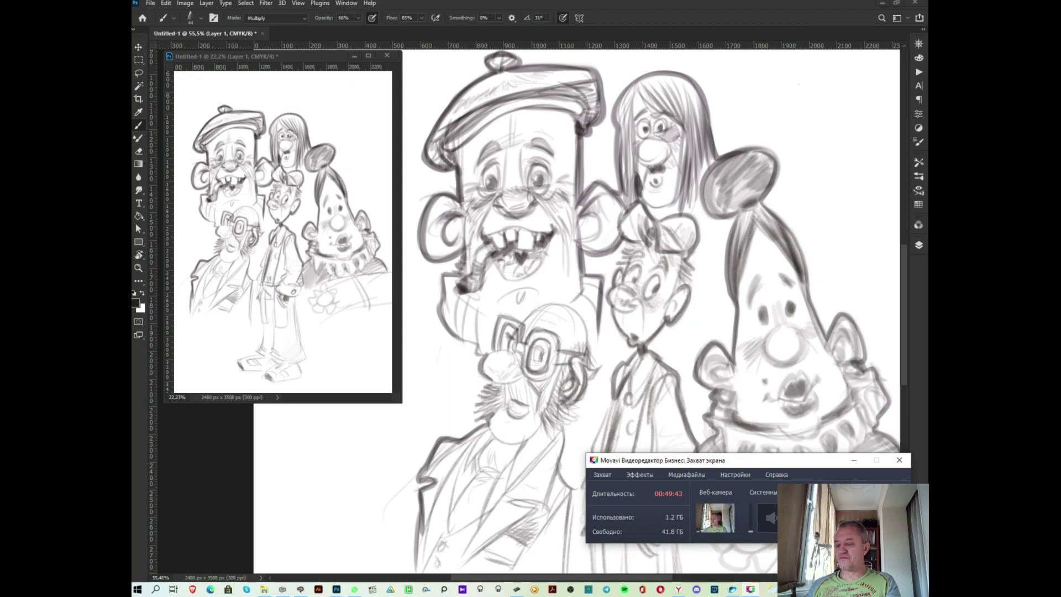